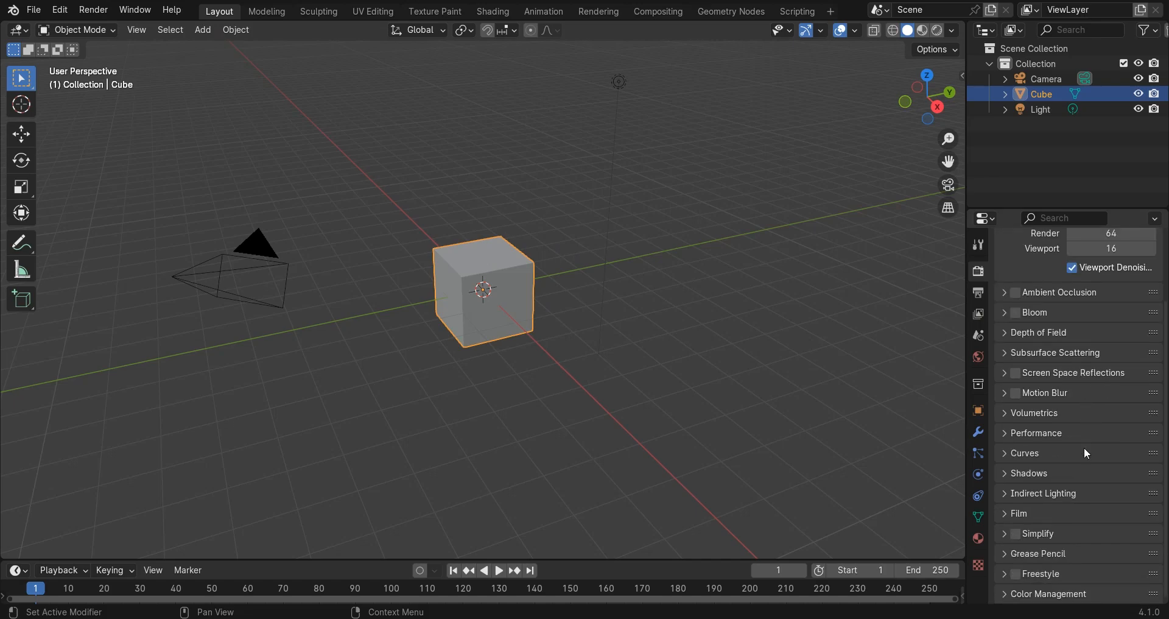
pyautogui.scroll(3, 1082, 362)
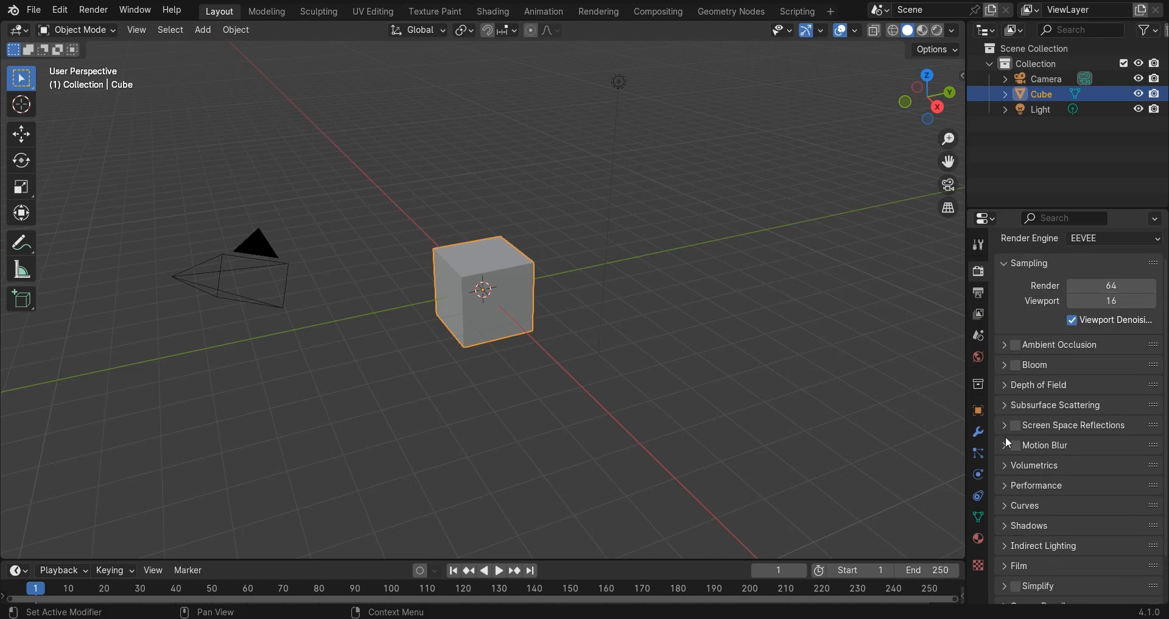
pyautogui.scroll(-3, 1033, 452)
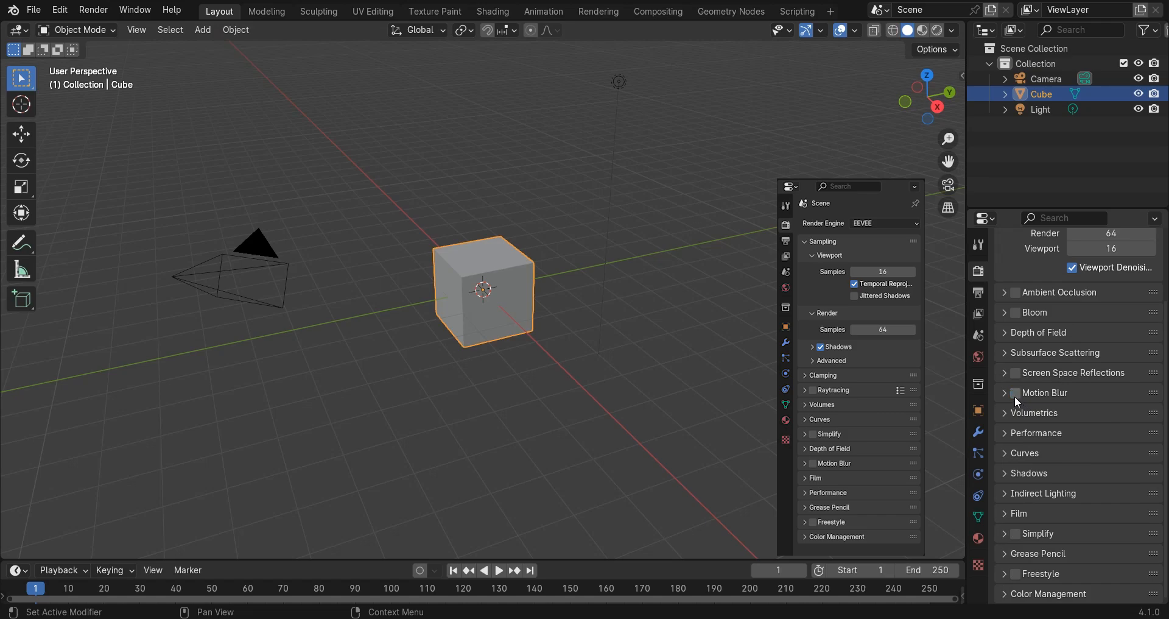
pyautogui.click(1020, 317)
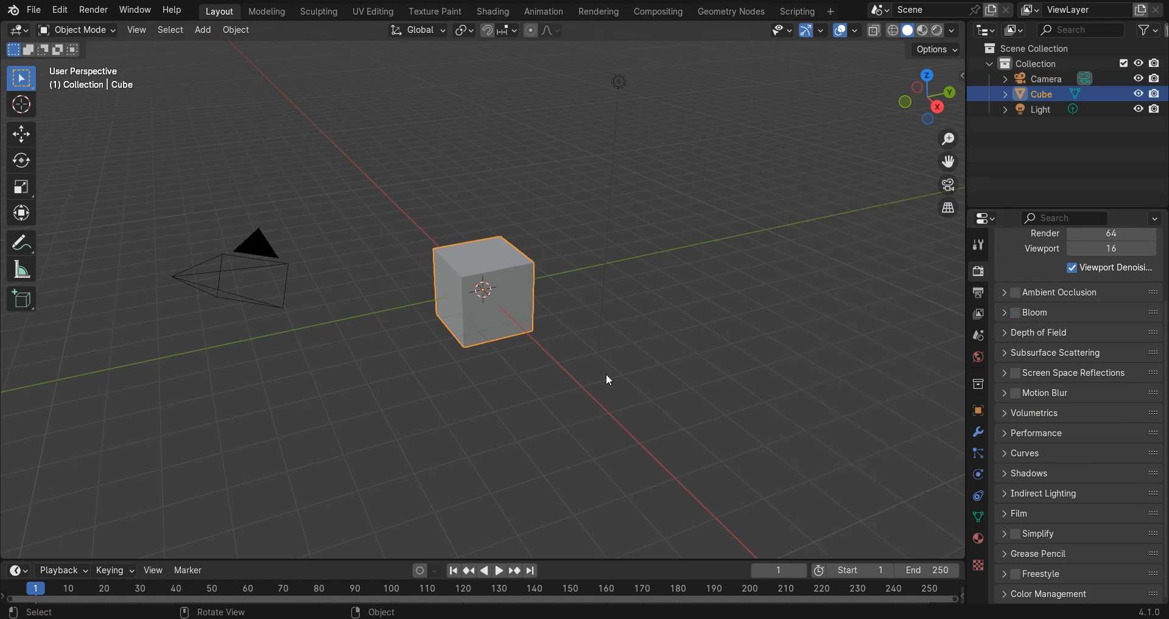
# Delete the default cube and add a torus mesh in its place.
pyautogui.press('x')
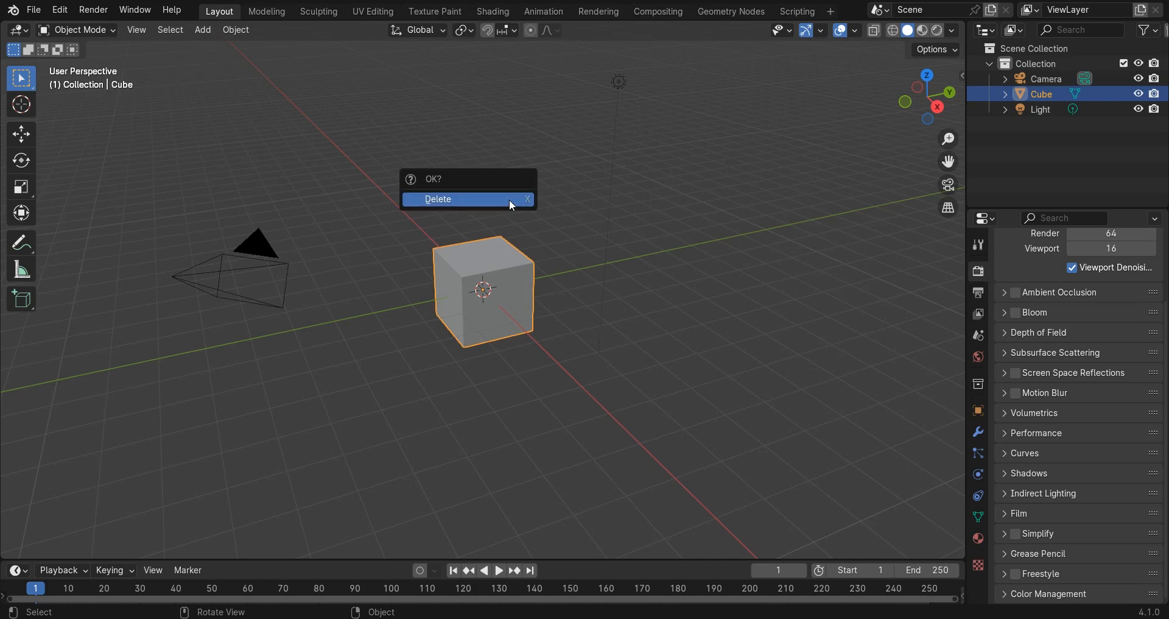
pyautogui.click(509, 200)
pyautogui.hotkey('shift', 'a')
pyautogui.moveTo(564, 64)
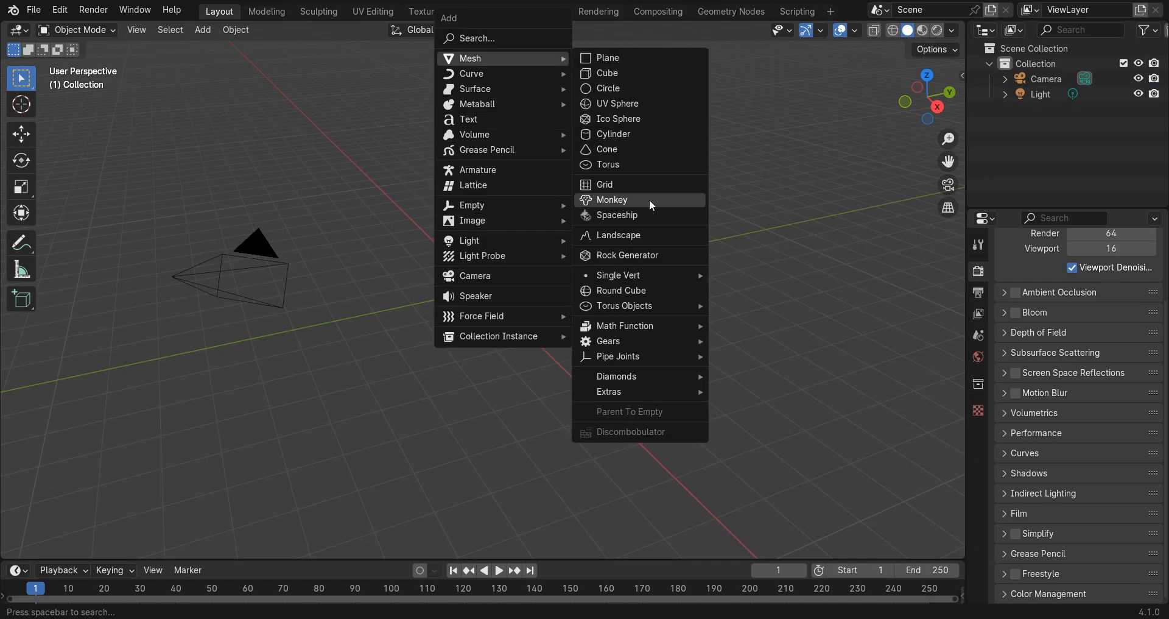
pyautogui.click(639, 164)
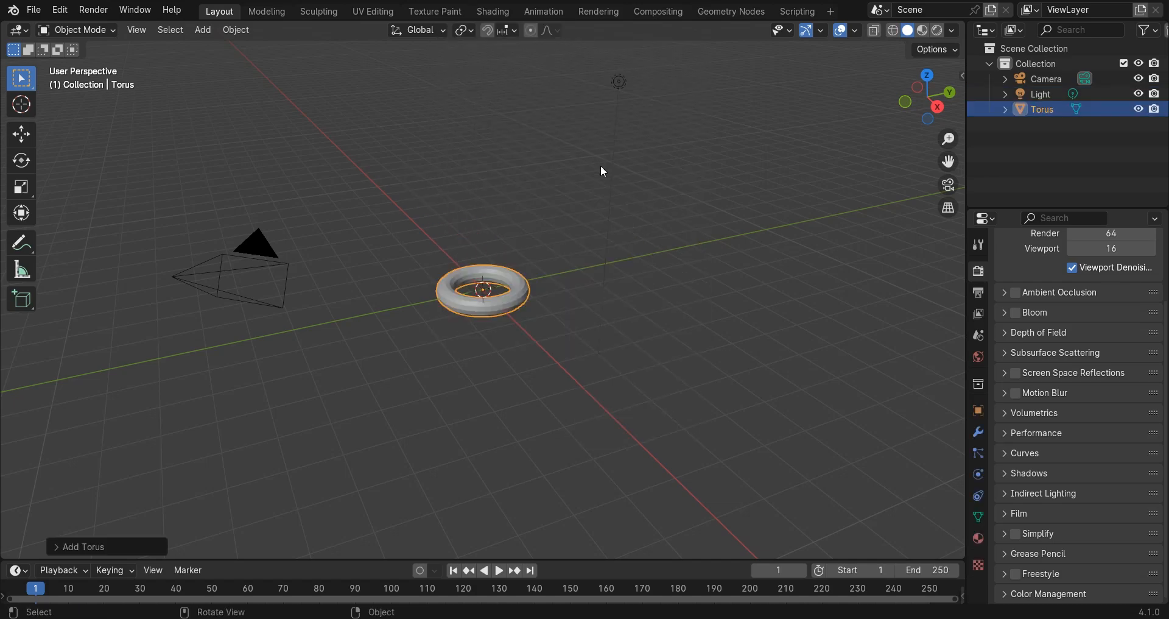
# Set the new torus's major radius to 2 m and its minor radius to 0.5 m.
pyautogui.click(74, 546)
pyautogui.click(161, 394)
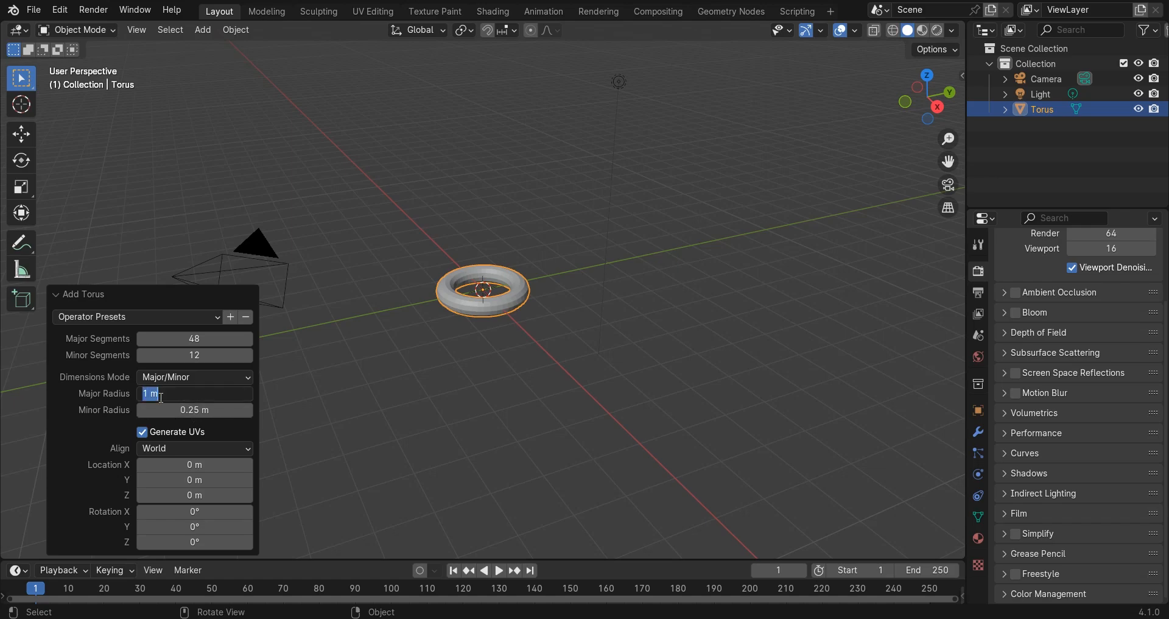
pyautogui.write('2')
pyautogui.press('Return')
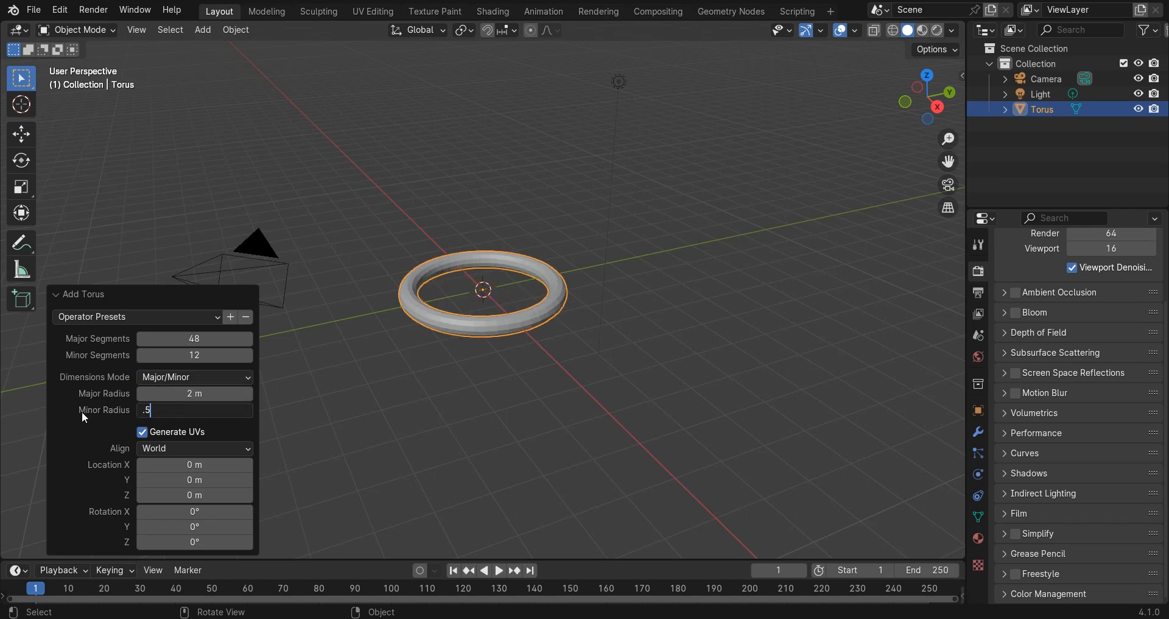
pyautogui.write('.5')
pyautogui.press('Return')
pyautogui.click(78, 295)
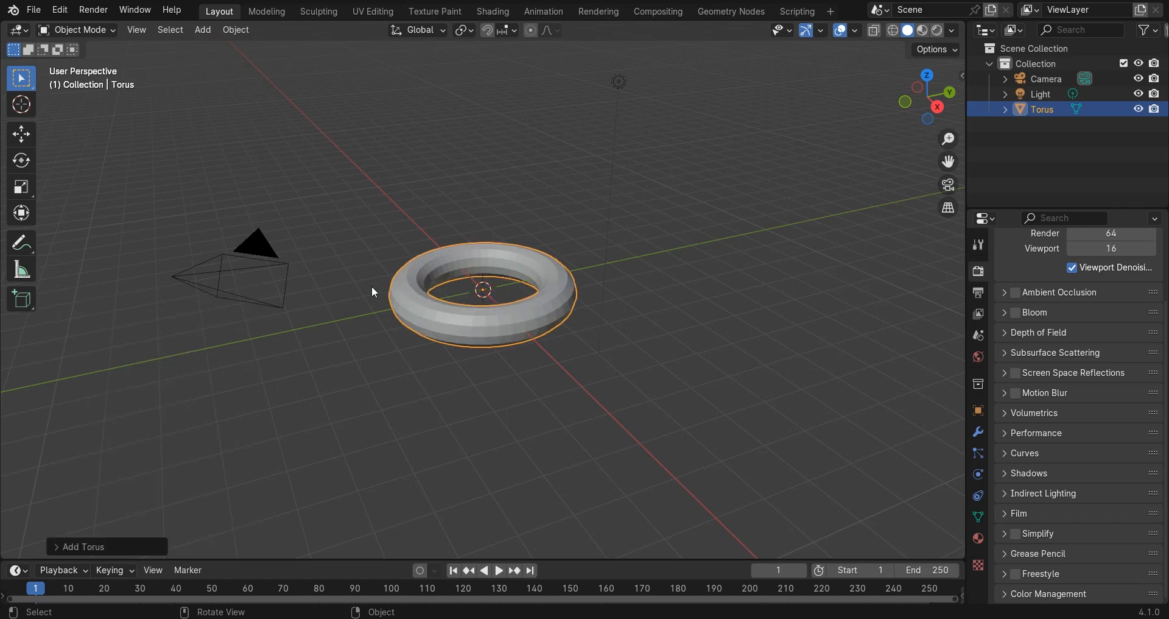
# Run Discombobulator on the torus with a min taper of 0.20%, a max taper of 0.40% and protrusions repeated 2 times.
pyautogui.scroll(2, 479, 198)
pyautogui.hotkey('shift', 'a')
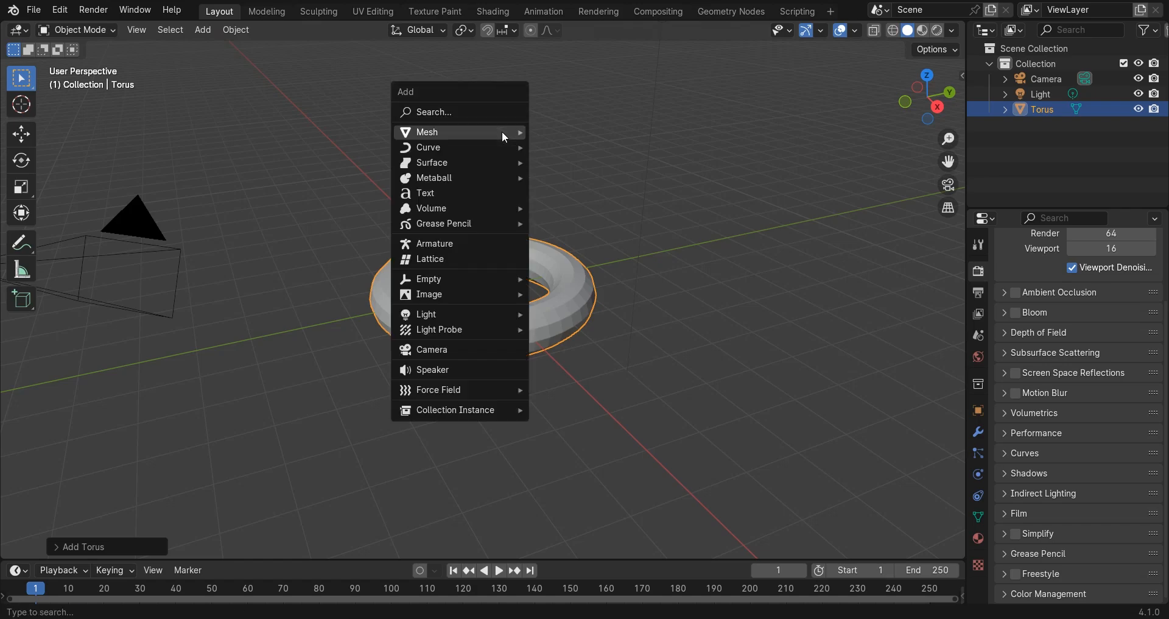
pyautogui.moveTo(436, 131)
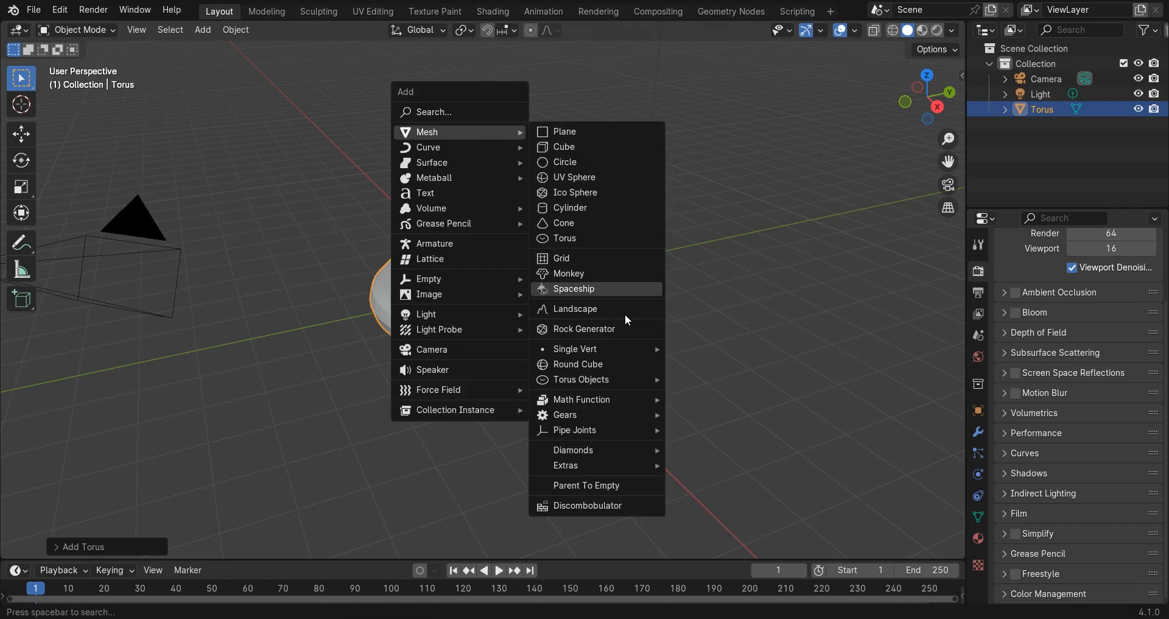
pyautogui.click(598, 506)
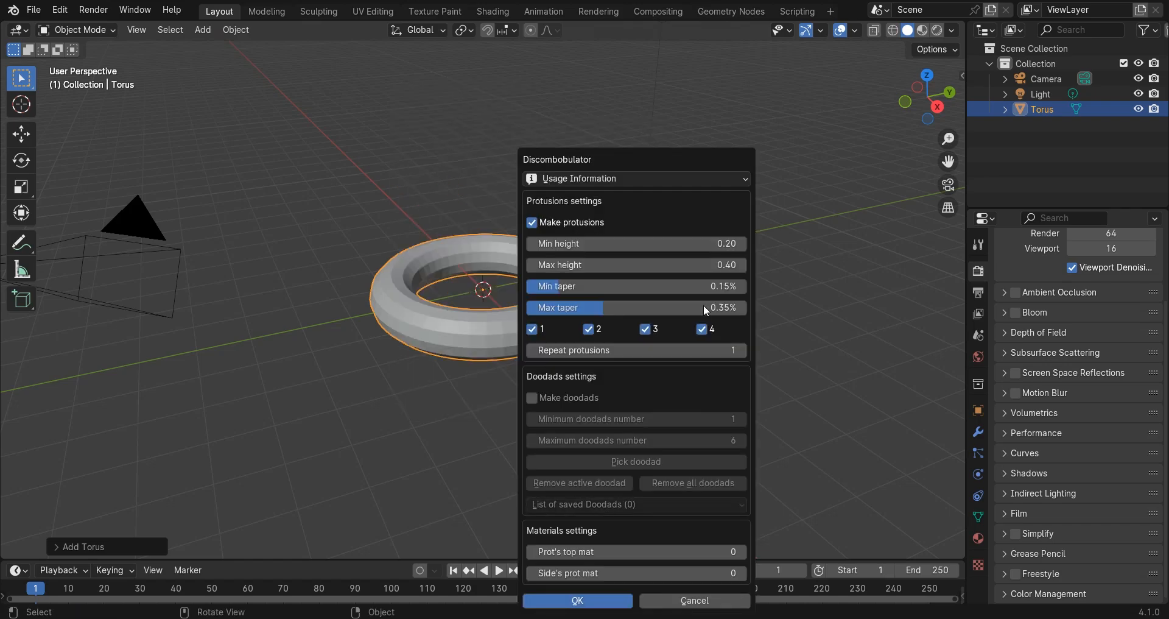
pyautogui.click(661, 286)
pyautogui.write('.2')
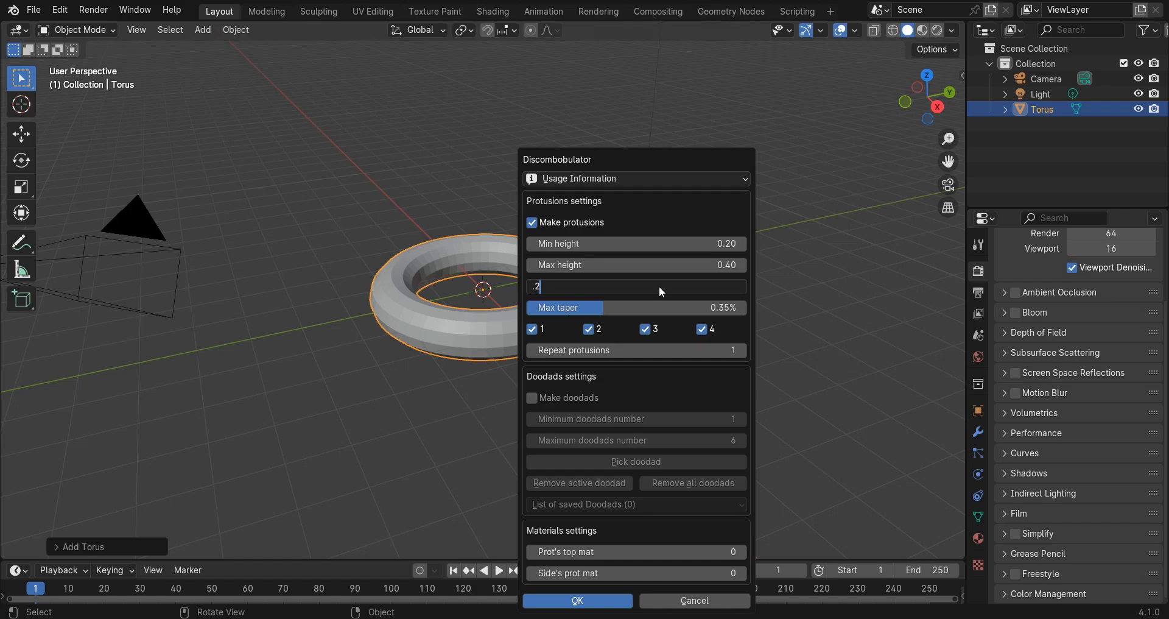
pyautogui.press('Tab')
pyautogui.write('.4')
pyautogui.press('Return')
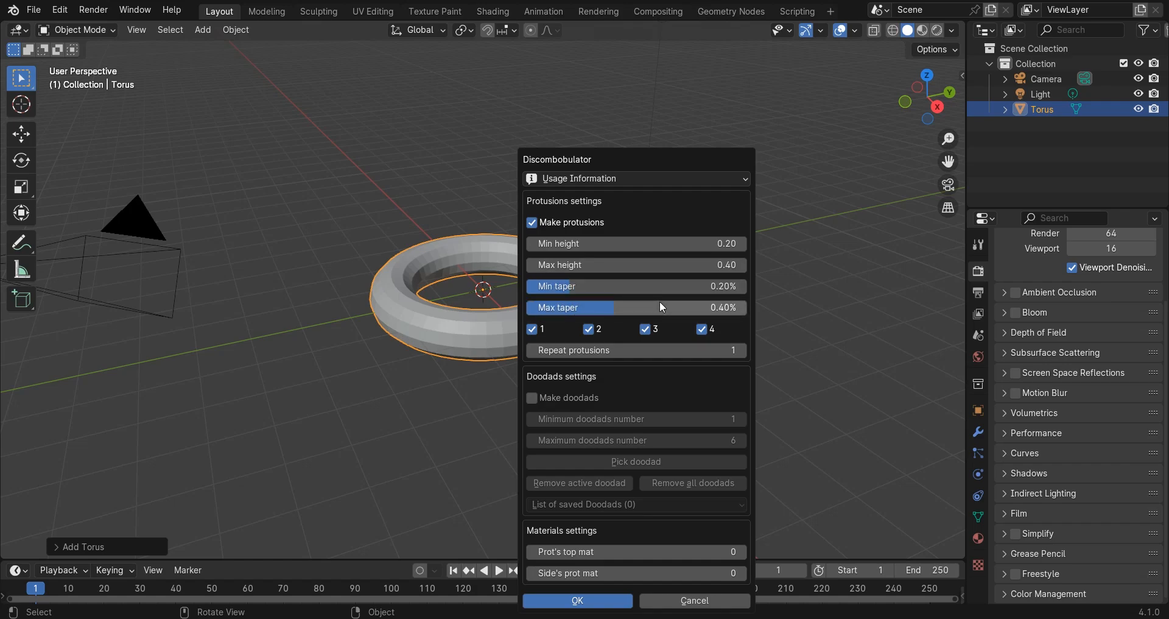
pyautogui.click(741, 350)
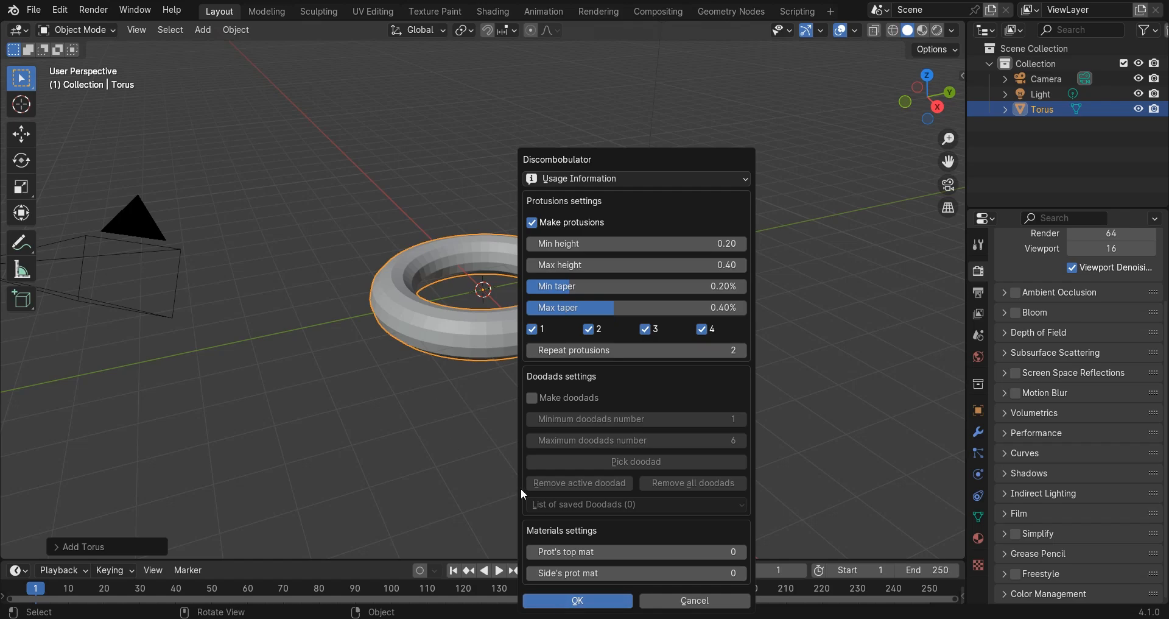
pyautogui.press('Return')
# Delete the original torus, leaving the two discombobulated meshes, and select the larger, more finely detailed one.
pyautogui.moveTo(681, 334); pyautogui.dragTo(697, 217, button='middle')
pyautogui.click(1042, 140)
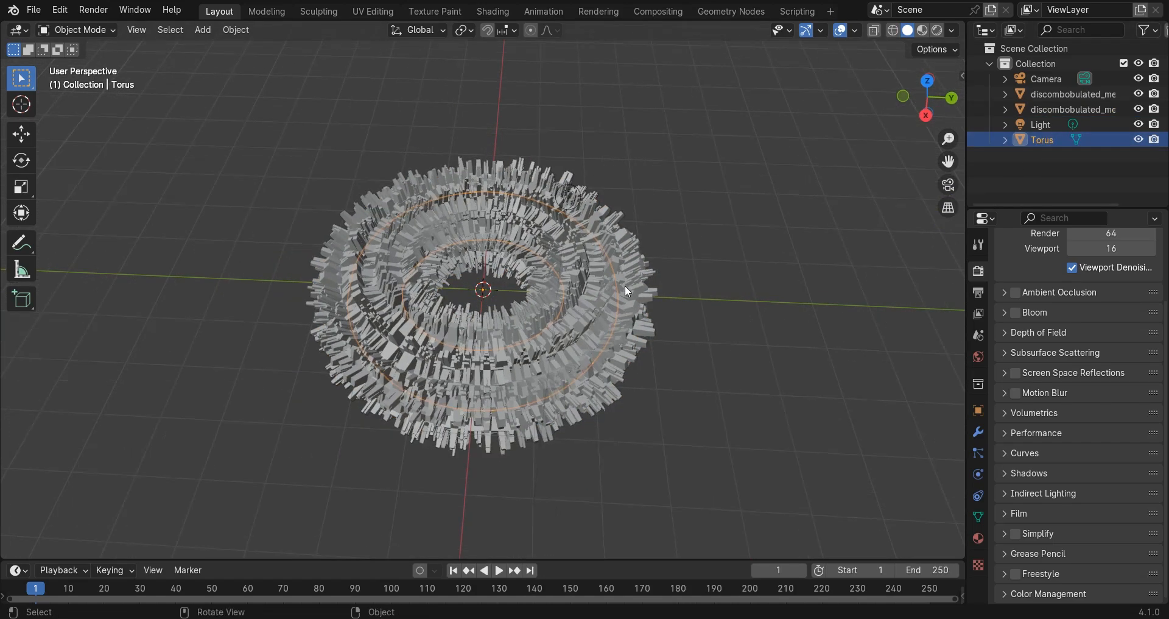
pyautogui.press('g')
pyautogui.press('Escape')
pyautogui.press('Delete')
pyautogui.click(557, 185)
pyautogui.press('s')
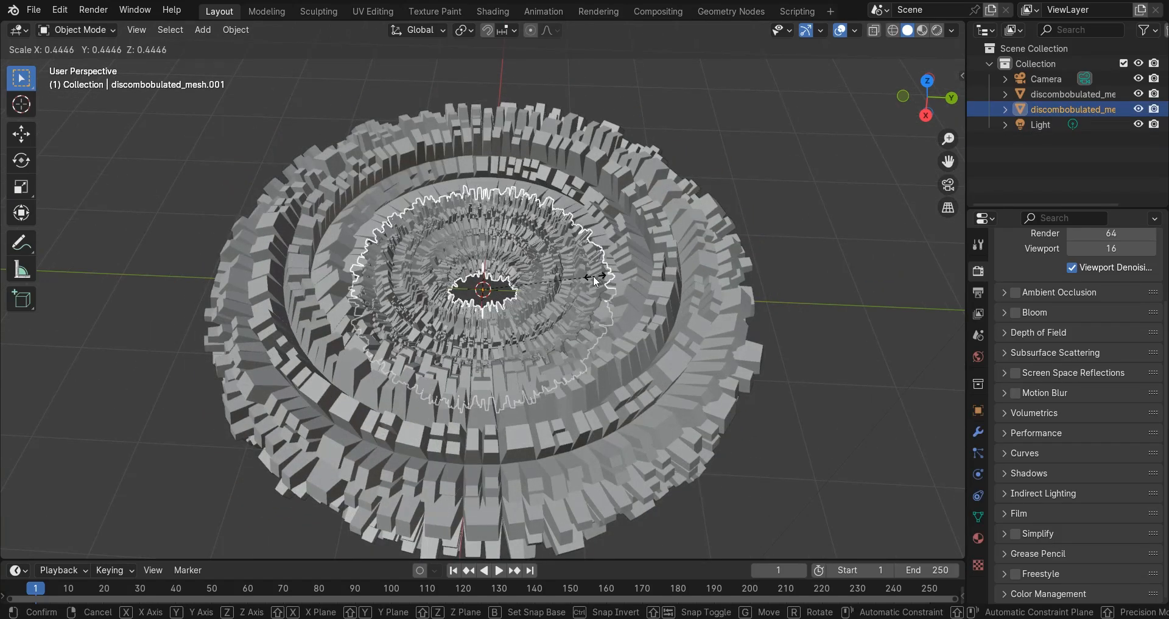
pyautogui.press('Escape')
pyautogui.press('g')
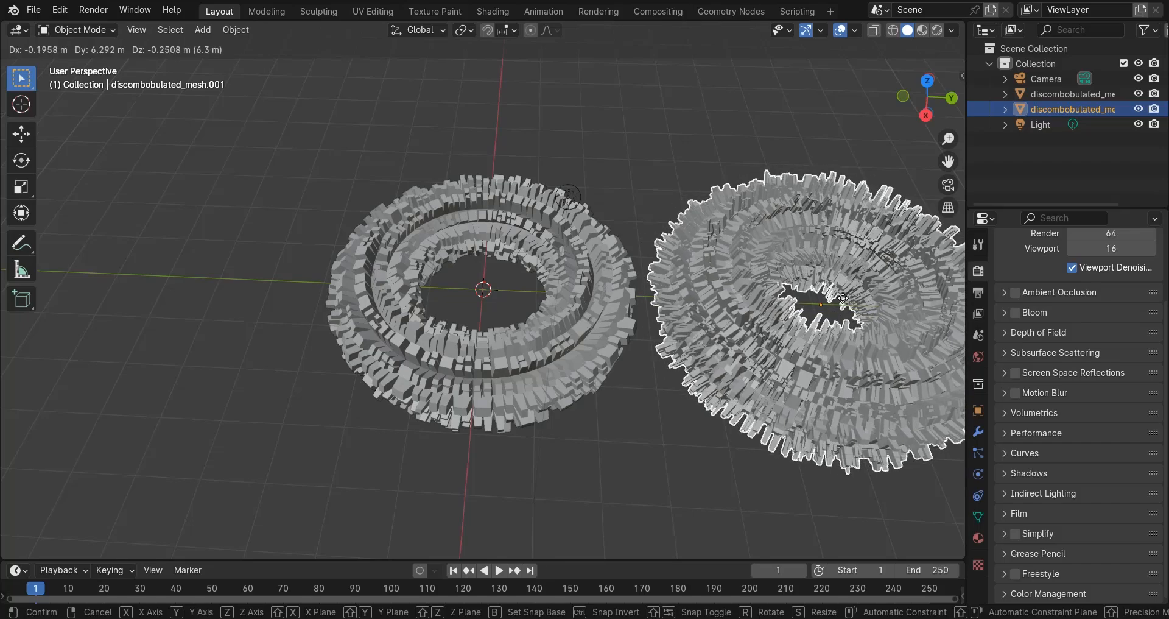
pyautogui.press('Escape')
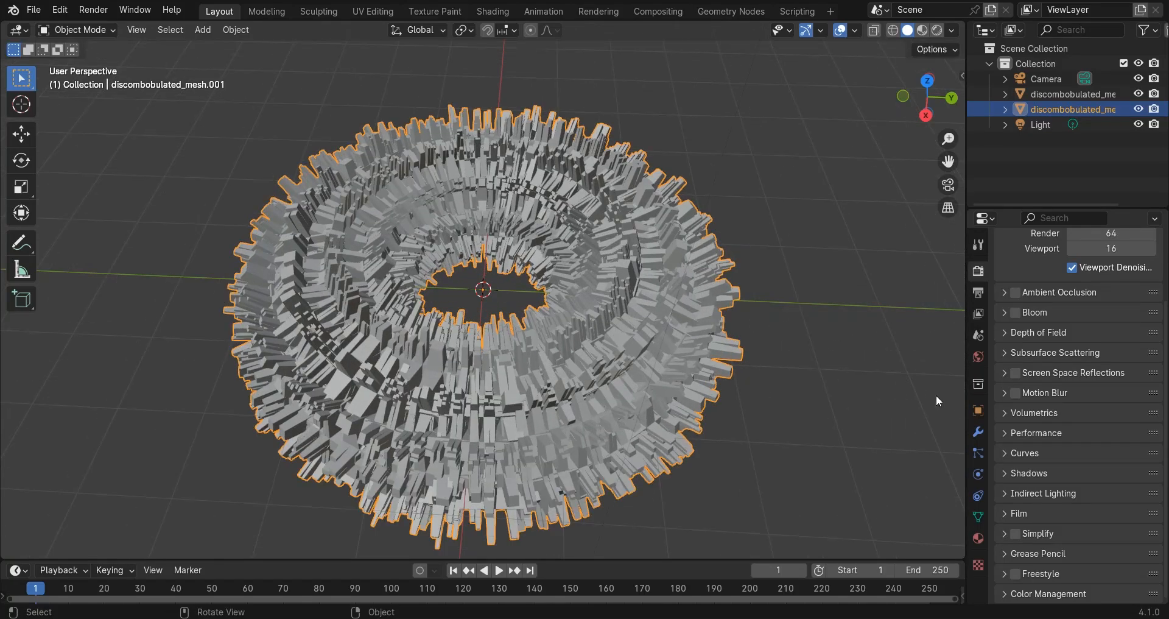
# Scale the larger, finely detailed discombobulated mesh uniformly to 0.44, then deselect it.
pyautogui.click(978, 410)
pyautogui.write('s.')
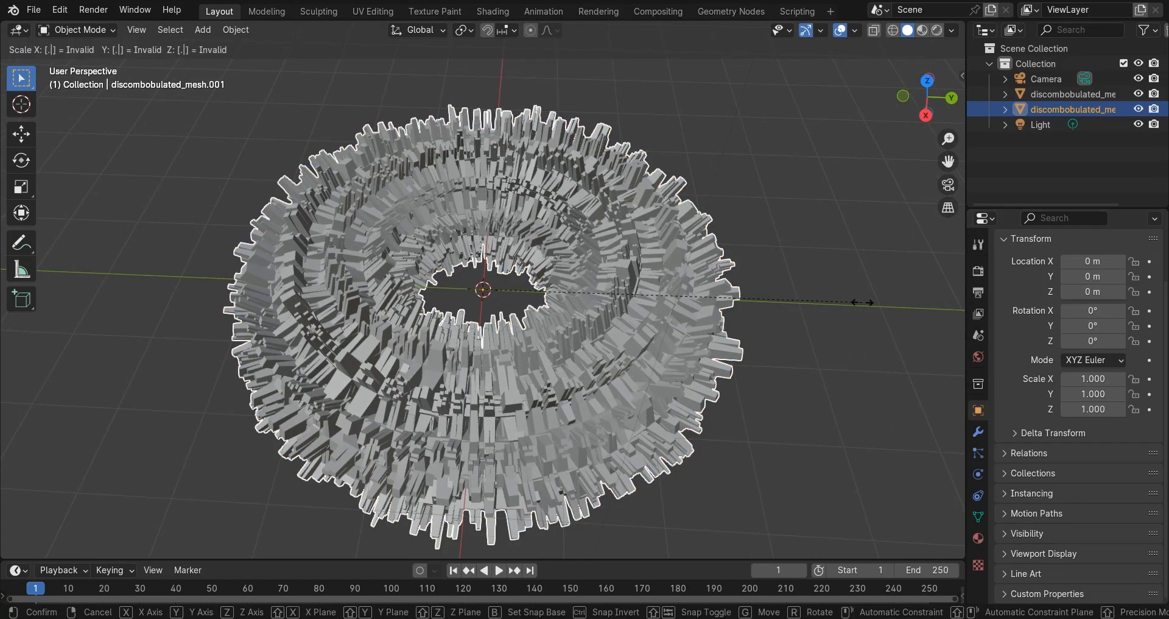
pyautogui.write('44')
pyautogui.press('Return')
pyautogui.click(795, 249)
# Examine how the scaled-down ring nests inside the other ring and inspect its central opening.
pyautogui.scroll(4, 682, 316)
pyautogui.moveTo(632, 340)
pyautogui.mouseDown(button='middle')
pyautogui.moveTo(647, 387)
pyautogui.moveTo(634, 326)
pyautogui.mouseUp(button='middle')
pyautogui.scroll(-5, 647, 377)
pyautogui.scroll(-2, 646, 292)
pyautogui.click(655, 242)
pyautogui.scroll(4, 640, 246)
pyautogui.moveTo(601, 252); pyautogui.dragTo(586, 278, button='middle')
pyautogui.scroll(5, 583, 227)
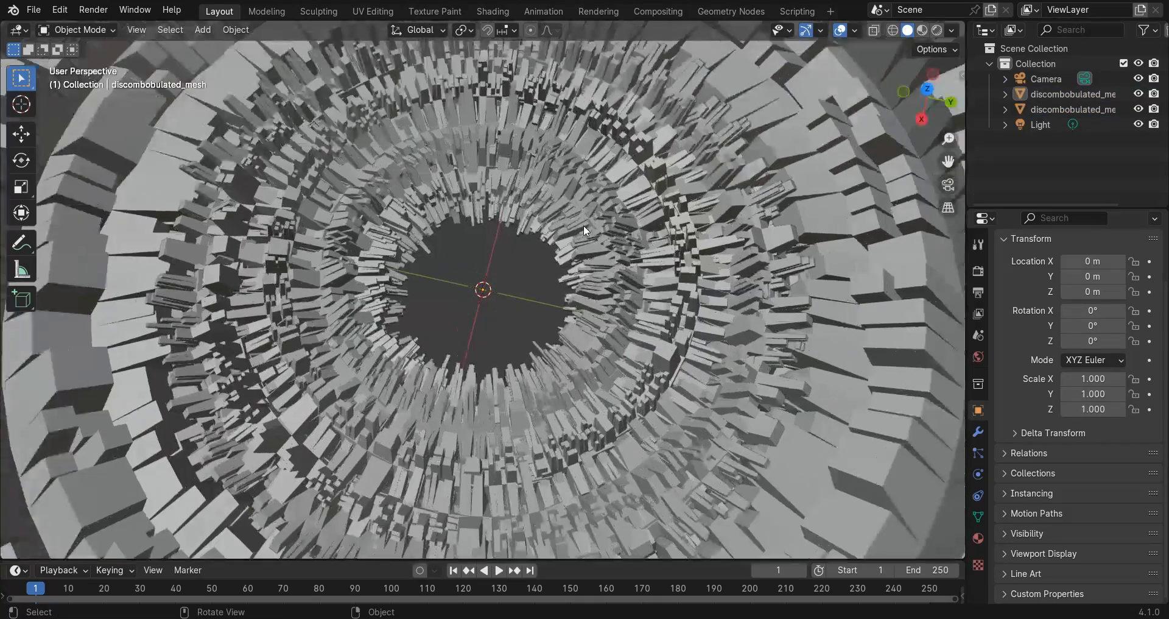
# Add a text object at the centre of the nested rings.
pyautogui.hotkey('shift', 'a')
pyautogui.click(516, 283)
pyautogui.scroll(-6, 497, 288)
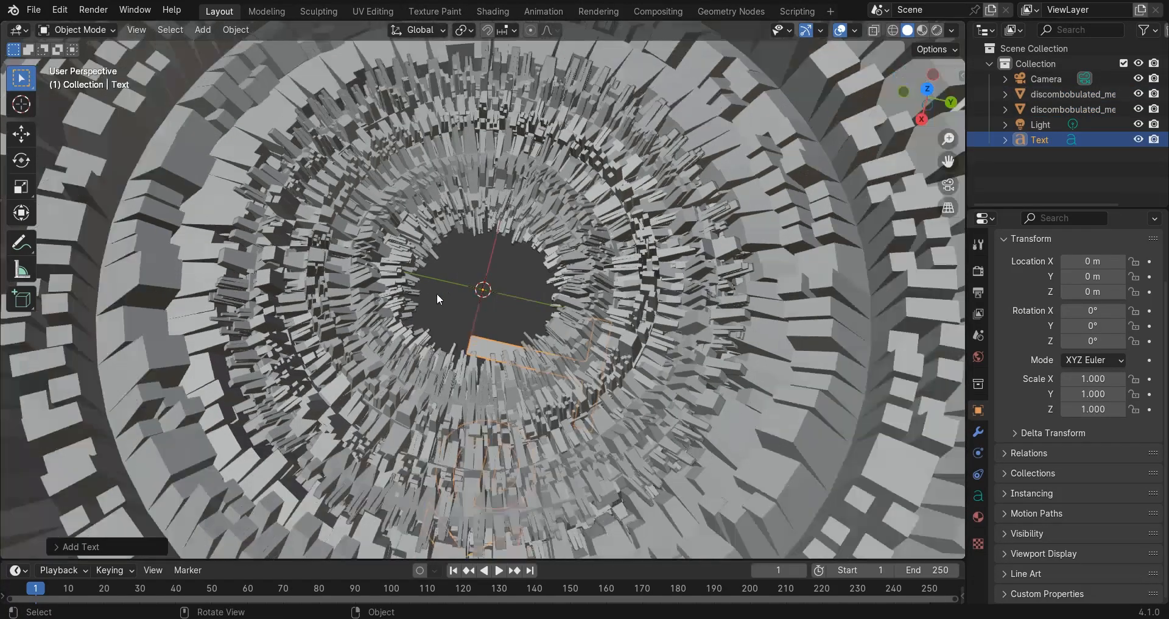
pyautogui.moveTo(458, 324); pyautogui.dragTo(565, 349, button='middle')
pyautogui.scroll(2, 565, 349)
# Set the text's paragraph alignment to Center horizontally and Middle vertically.
pyautogui.click(973, 494)
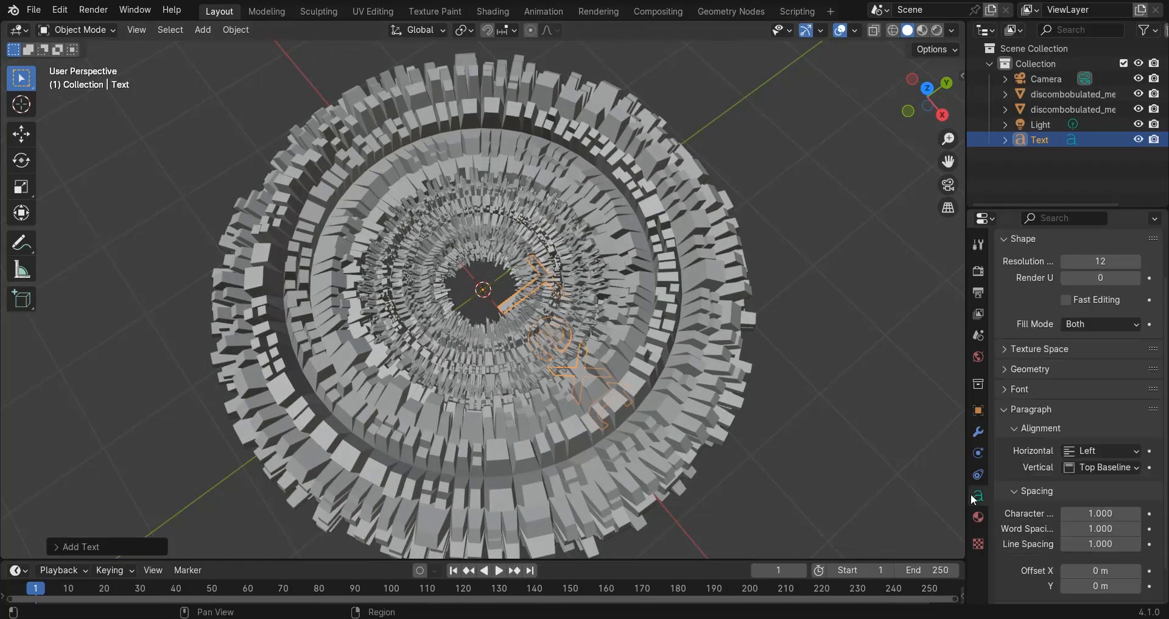
pyautogui.click(1100, 451)
pyautogui.click(1097, 484)
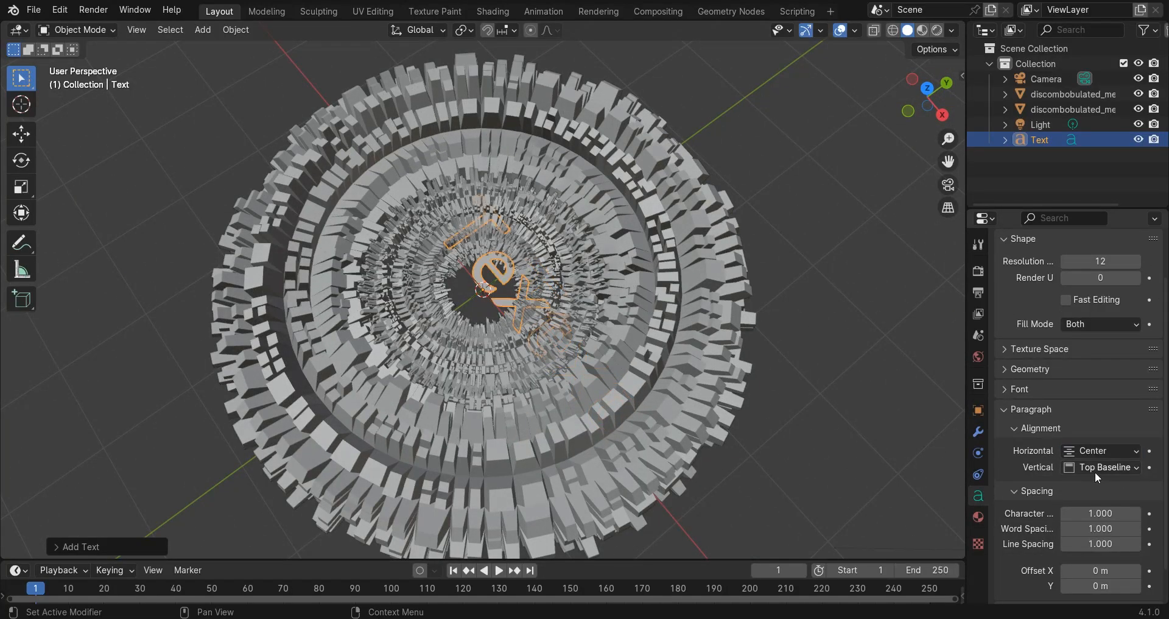
pyautogui.click(1095, 469)
pyautogui.click(1087, 518)
# Find the Impact Regular font in the Windows fonts folder and load it as the text's regular font.
pyautogui.scroll(2, 1054, 468)
pyautogui.click(1015, 420)
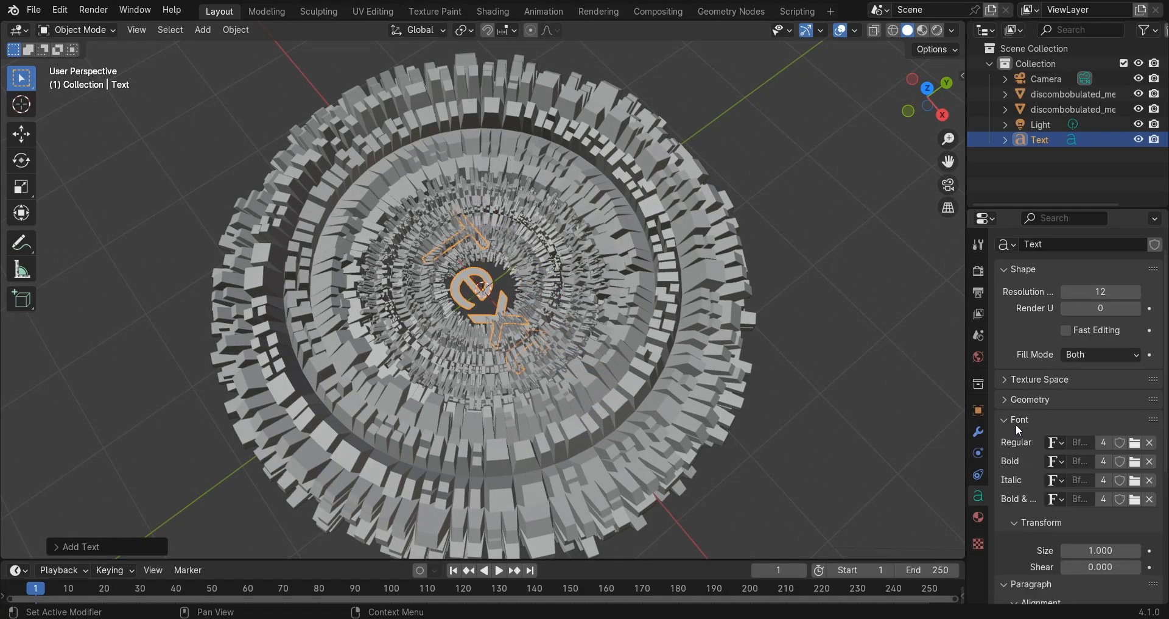
pyautogui.click(1133, 443)
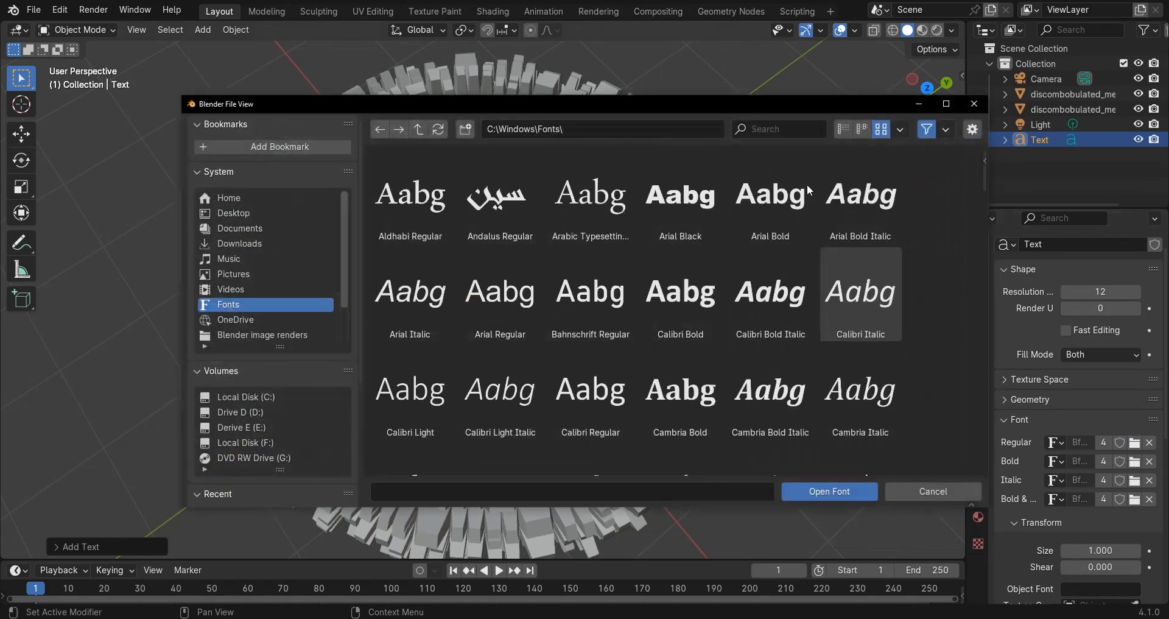
pyautogui.click(774, 130)
pyautogui.write('impact')
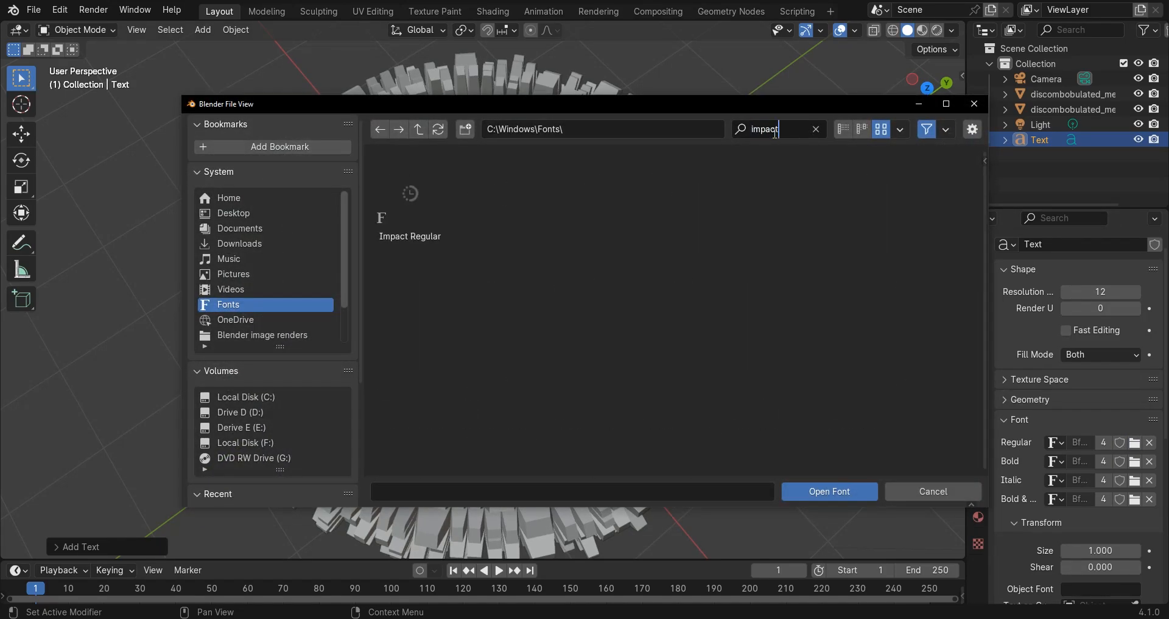
pyautogui.click(410, 195)
pyautogui.click(829, 491)
# Scale the text object uniformly to 0.150 so it fits inside the inner ring's opening.
pyautogui.moveTo(656, 315); pyautogui.dragTo(688, 330, button='middle')
pyautogui.scroll(3, 784, 383)
pyautogui.click(978, 410)
pyautogui.press('s')
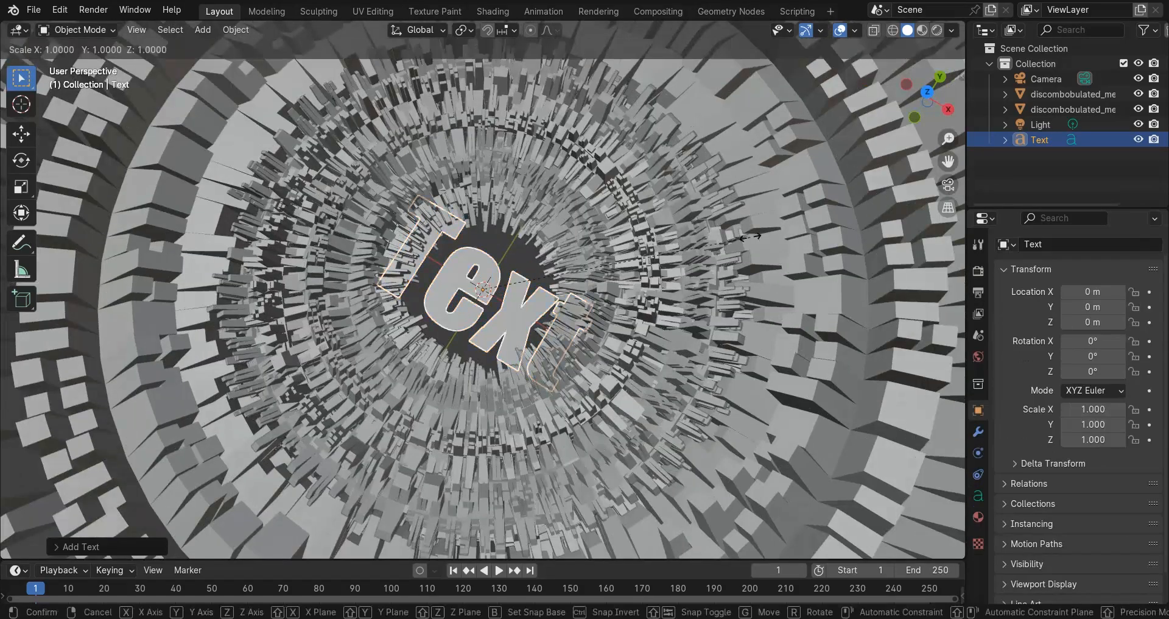
pyautogui.click(580, 284)
pyautogui.scroll(4, 580, 284)
pyautogui.moveTo(1080, 413); pyautogui.dragTo(1080, 439)
pyautogui.write('.75')
pyautogui.press('Return')
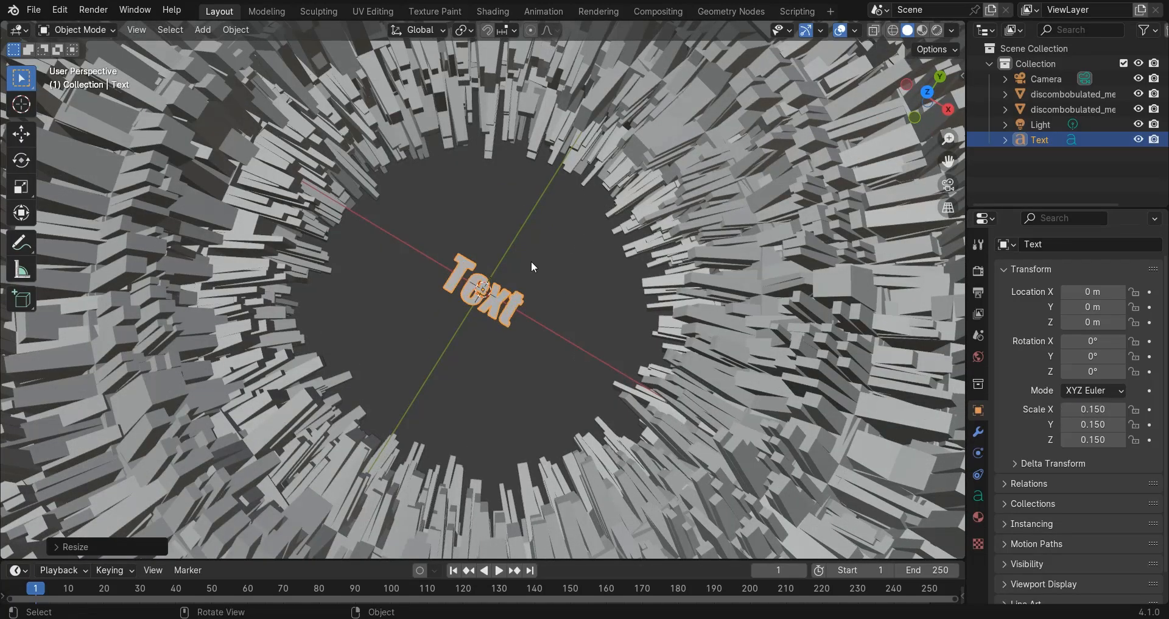
# Give the text thickness by setting its geometry extrusion to 0.1 m.
pyautogui.moveTo(531, 261); pyautogui.dragTo(536, 235, button='middle')
pyautogui.scroll(2, 536, 235)
pyautogui.click(978, 496)
pyautogui.click(1031, 277)
pyautogui.moveTo(1138, 318); pyautogui.dragTo(1143, 317)
pyautogui.moveTo(688, 242); pyautogui.dragTo(661, 289, button='middle')
pyautogui.scroll(-2, 661, 289)
pyautogui.scroll(-10, 1089, 400)
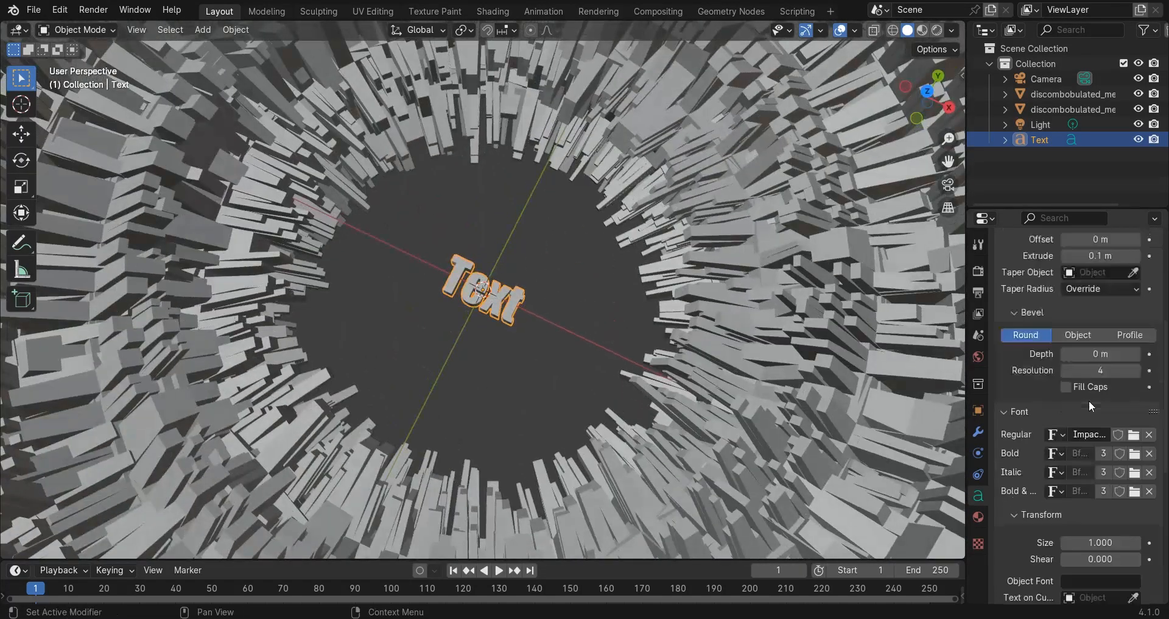
# Replace the text object's default wording with BLEND.
pyautogui.press('Tab')
pyautogui.press('BackSpace')
pyautogui.press('BackSpace')
pyautogui.press('BackSpace')
pyautogui.press('BackSpace')
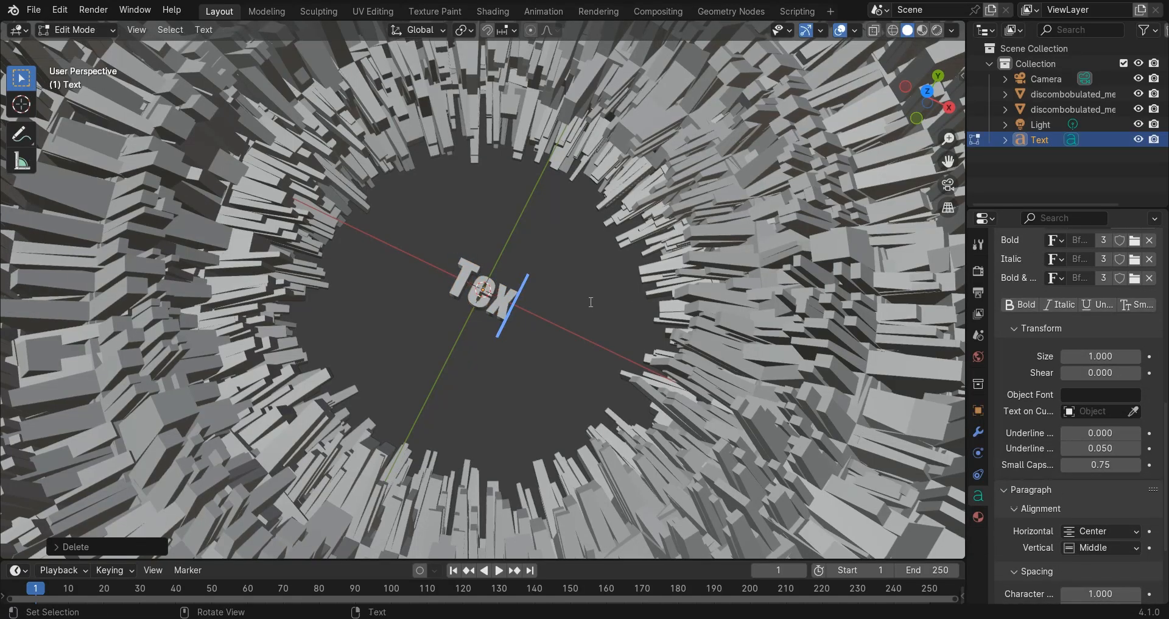
pyautogui.write('BLEND')
pyautogui.press('Tab')
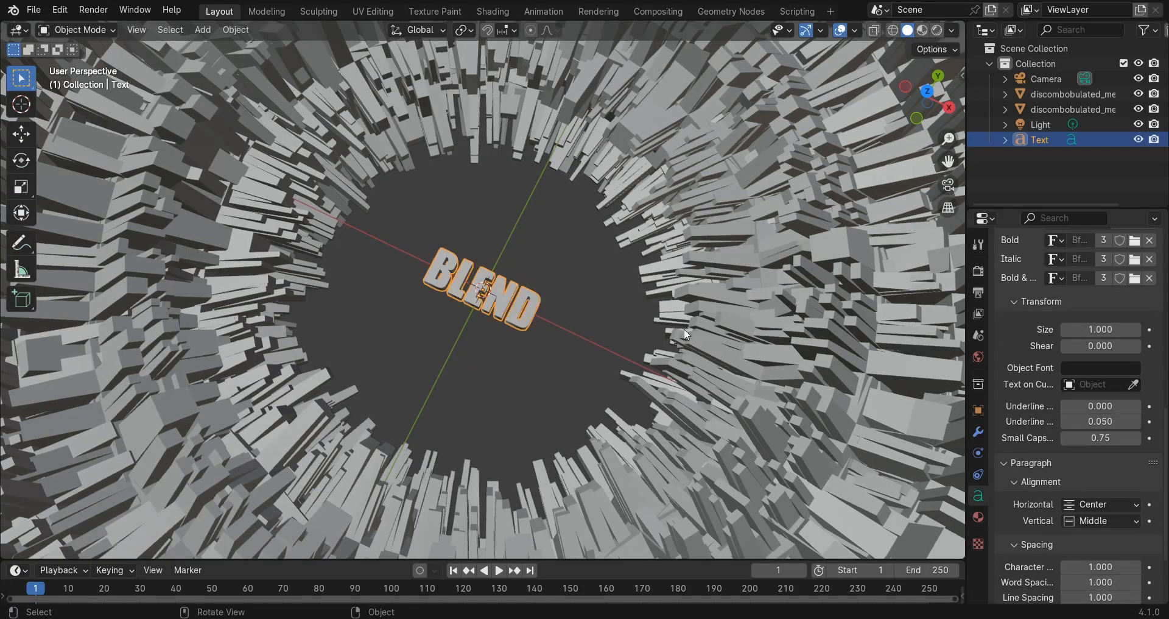
# Examine the extruded BLEND text and the surrounding rings from different angles and distances.
pyautogui.scroll(-5, 685, 328)
pyautogui.moveTo(730, 341); pyautogui.dragTo(484, 264, button='middle')
pyautogui.scroll(8, 564, 258)
pyautogui.click(484, 264)
pyautogui.moveTo(524, 225)
pyautogui.mouseDown(button='middle')
pyautogui.moveTo(561, 266)
pyautogui.moveTo(539, 214)
pyautogui.mouseUp(button='middle')
pyautogui.scroll(-4, 561, 265)
pyautogui.scroll(-3, 560, 265)
pyautogui.scroll(5, 539, 214)
# Add a cube mesh at the centre of the scene.
pyautogui.hotkey('shift', 'a')
pyautogui.moveTo(490, 85)
pyautogui.click(625, 99)
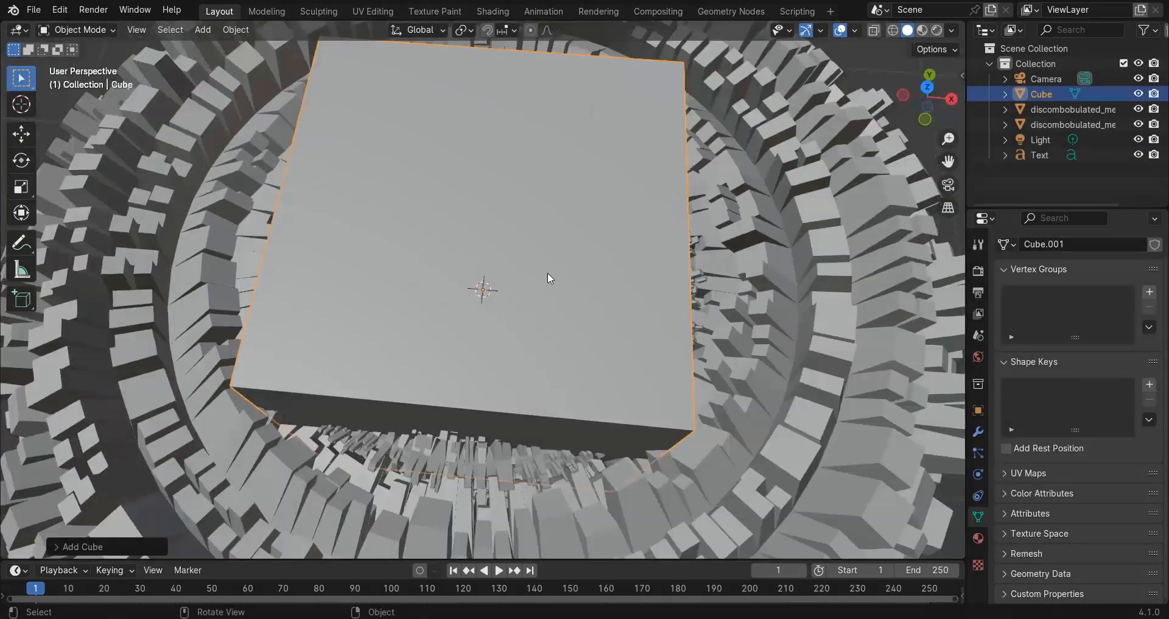
pyautogui.scroll(-5, 548, 273)
# Switch to the Geometry Nodes workspace and merge the spreadsheet area into the 3D viewport to widen it.
pyautogui.click(731, 11)
pyautogui.rightClick(401, 187)
pyautogui.click(334, 187)
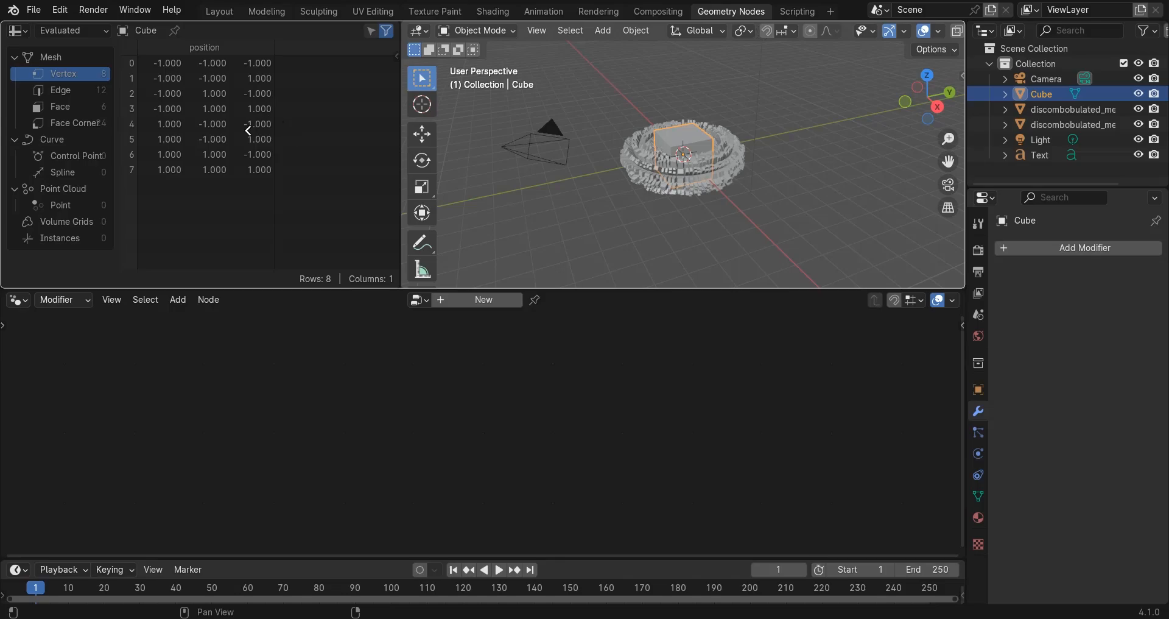
pyautogui.click(248, 127)
pyautogui.scroll(8, 517, 143)
pyautogui.moveTo(510, 133); pyautogui.dragTo(451, 158, button='middle')
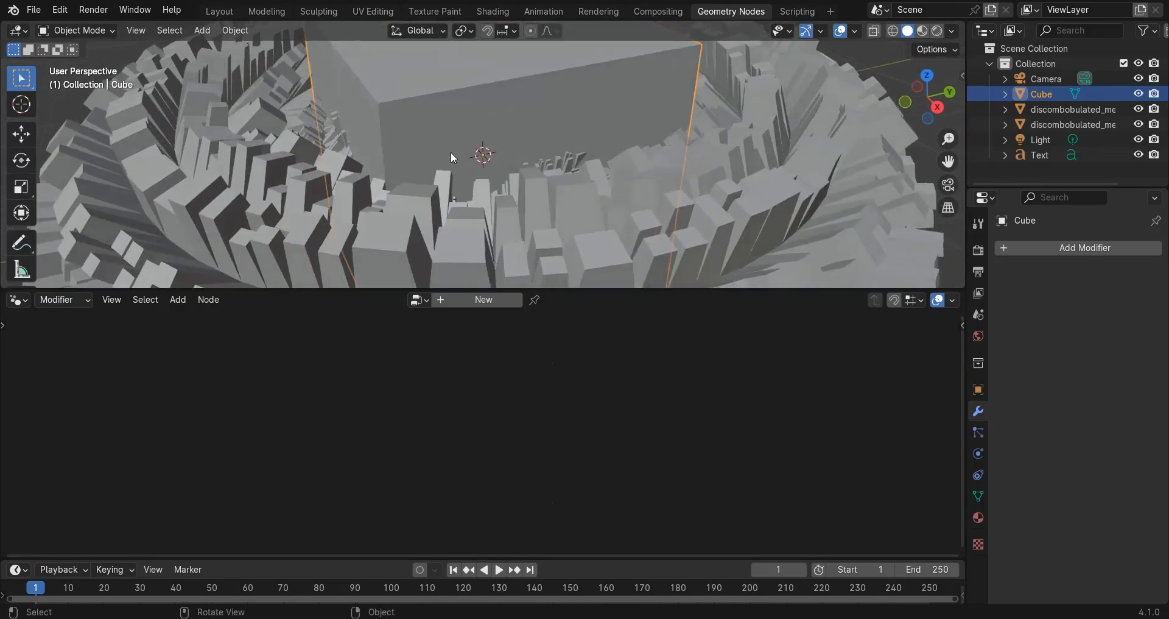
# Create a new geometry node tree on the cube and feed an Ico Sphere's mesh into the Group Output.
pyautogui.click(459, 301)
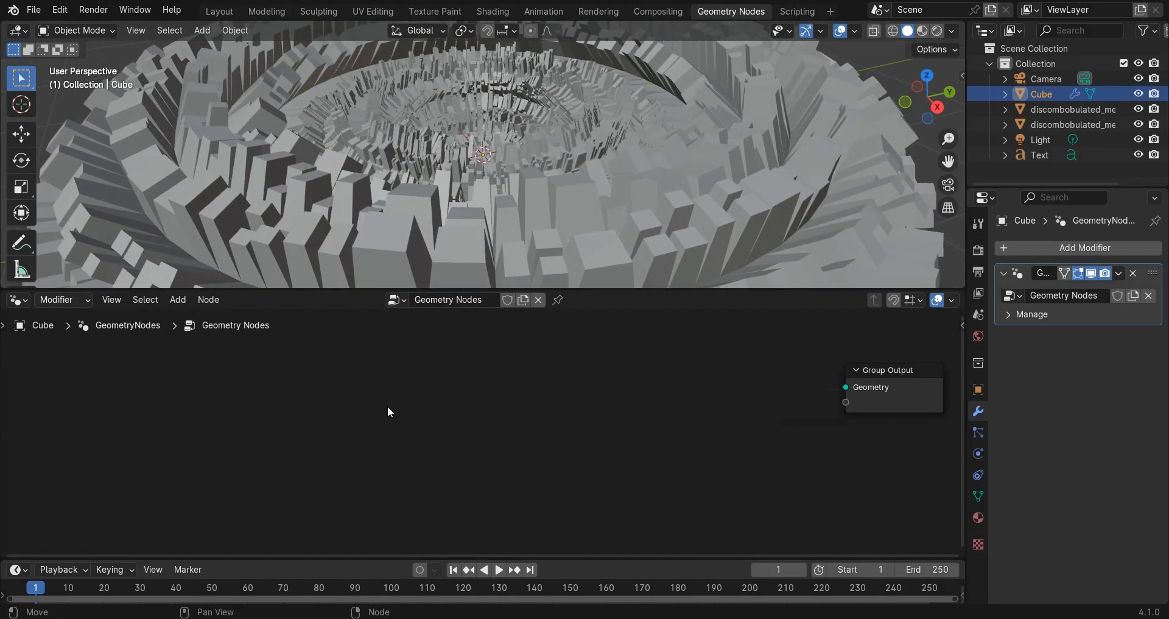
pyautogui.scroll(-2, 387, 406)
pyautogui.moveTo(447, 123); pyautogui.dragTo(455, 147, button='middle')
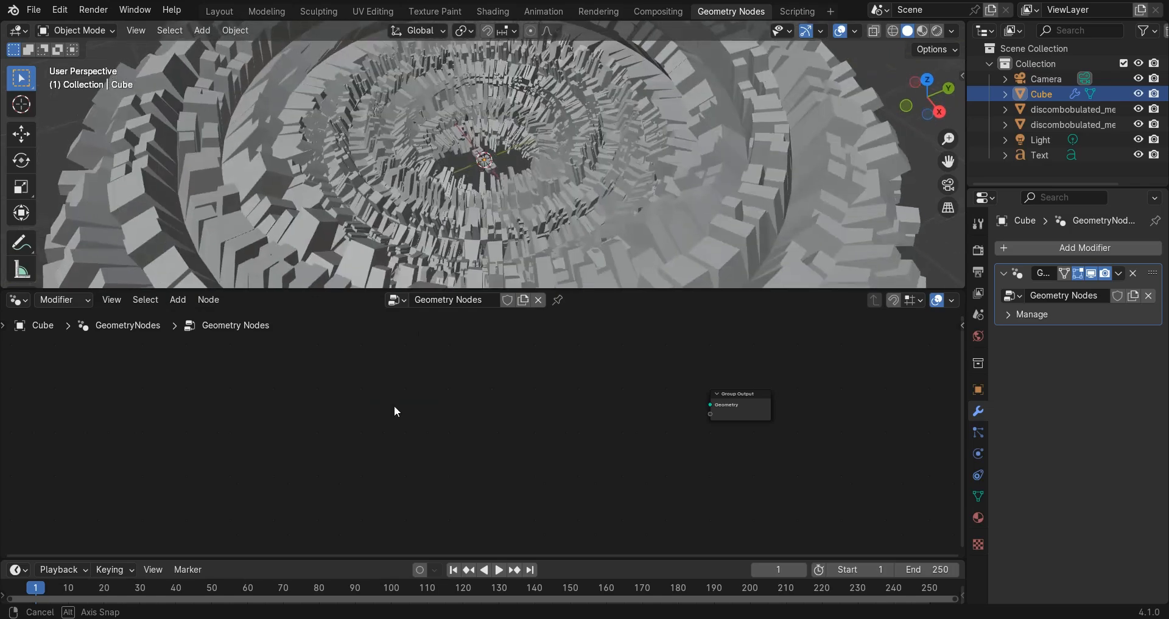
pyautogui.hotkey('shift', 'a')
pyautogui.write('ico')
pyautogui.press('Return')
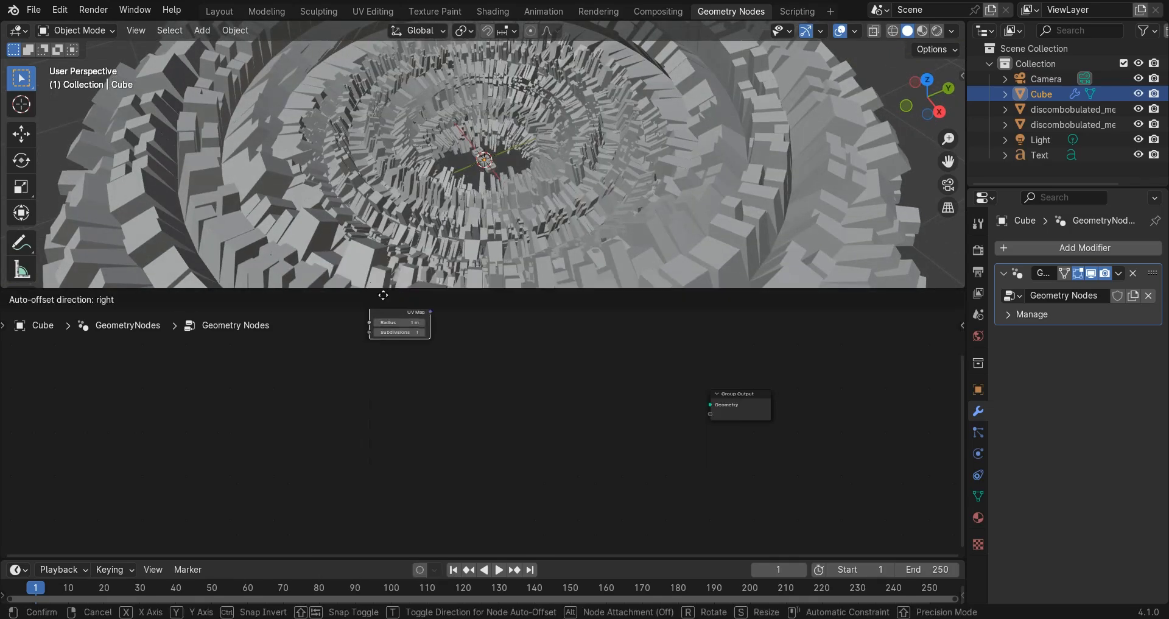
pyautogui.click(258, 405)
pyautogui.moveTo(238, 389); pyautogui.dragTo(711, 406)
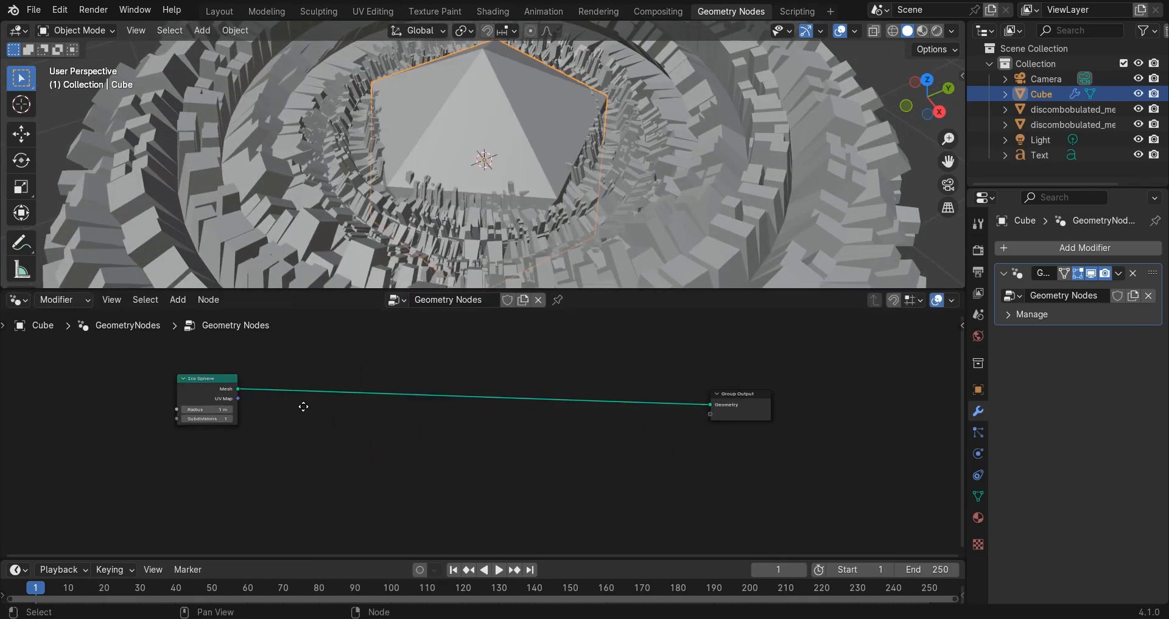
# Set the Ico Sphere's subdivisions to 2 and insert a Dual Mesh node between it and the Group Output.
pyautogui.scroll(3, 436, 423)
pyautogui.click(401, 447)
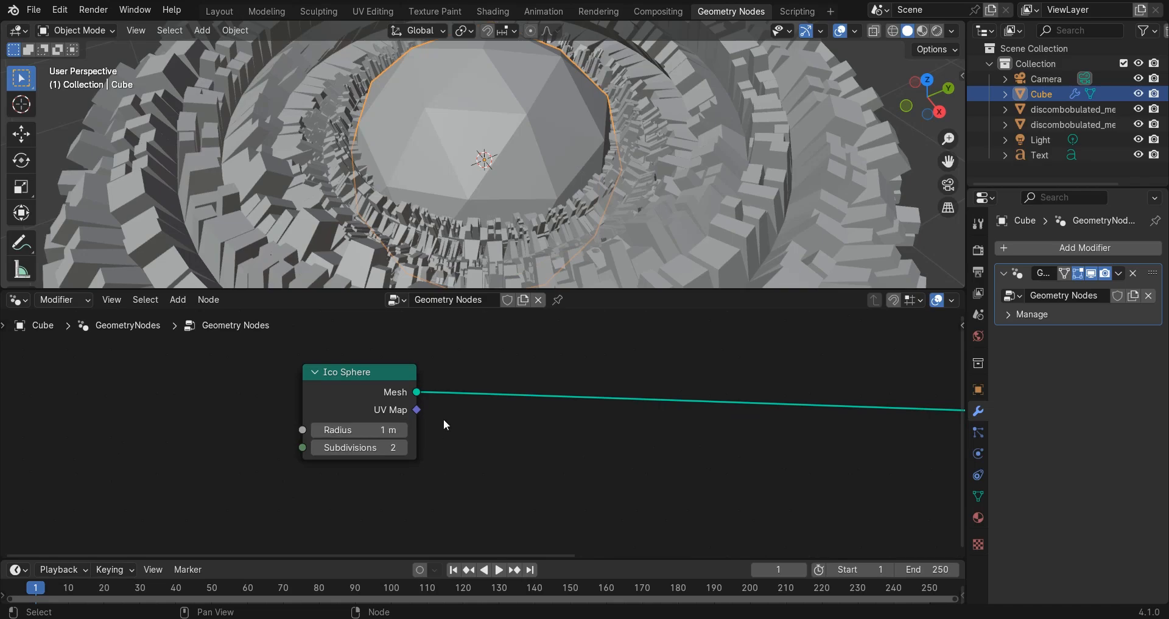
pyautogui.scroll(-3, 532, 419)
pyautogui.keyDown('ctrl'); pyautogui.hscroll(5, 522, 390); pyautogui.keyUp('ctrl')
pyautogui.hotkey('shift', 'a')
pyautogui.write('d')
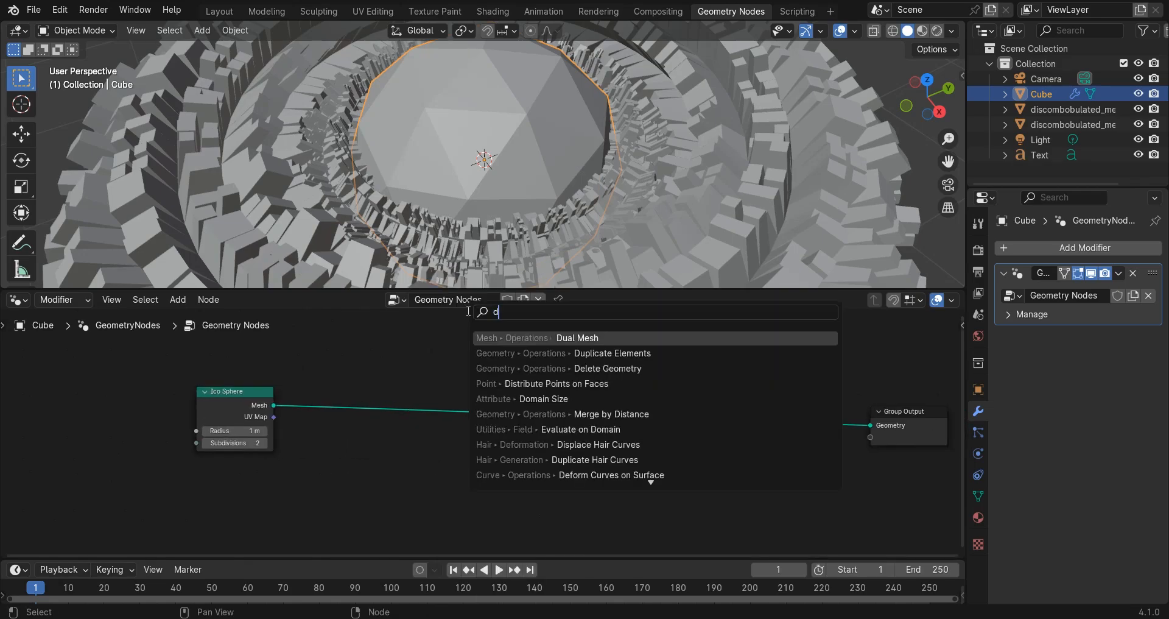
pyautogui.press('Return')
pyautogui.click(337, 388)
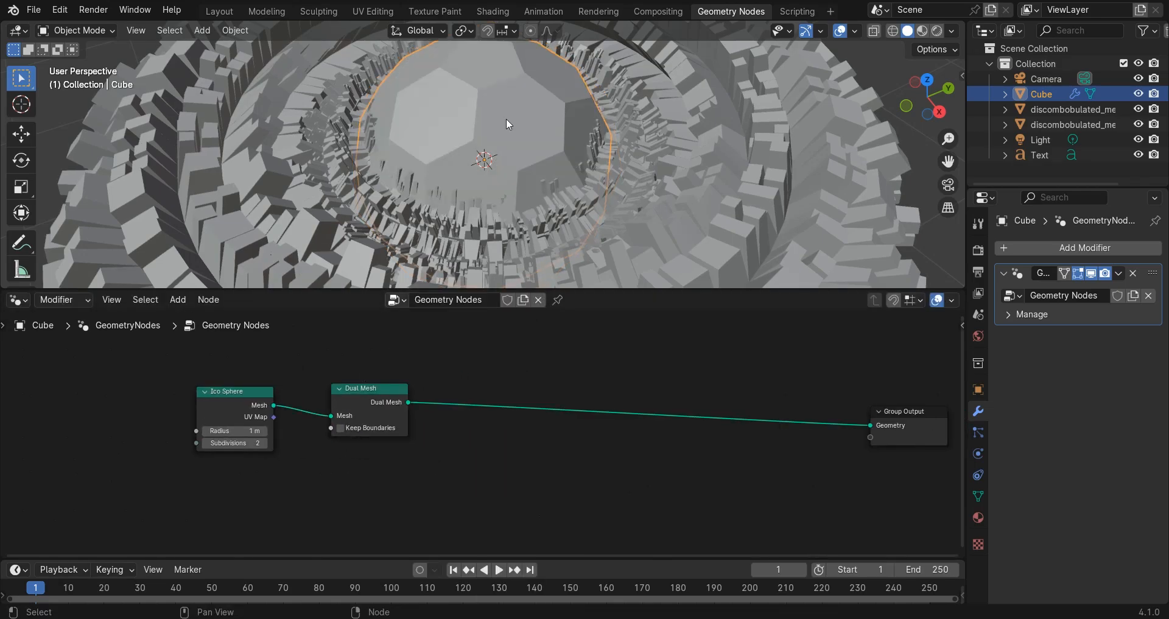
pyautogui.scroll(-3, 440, 155)
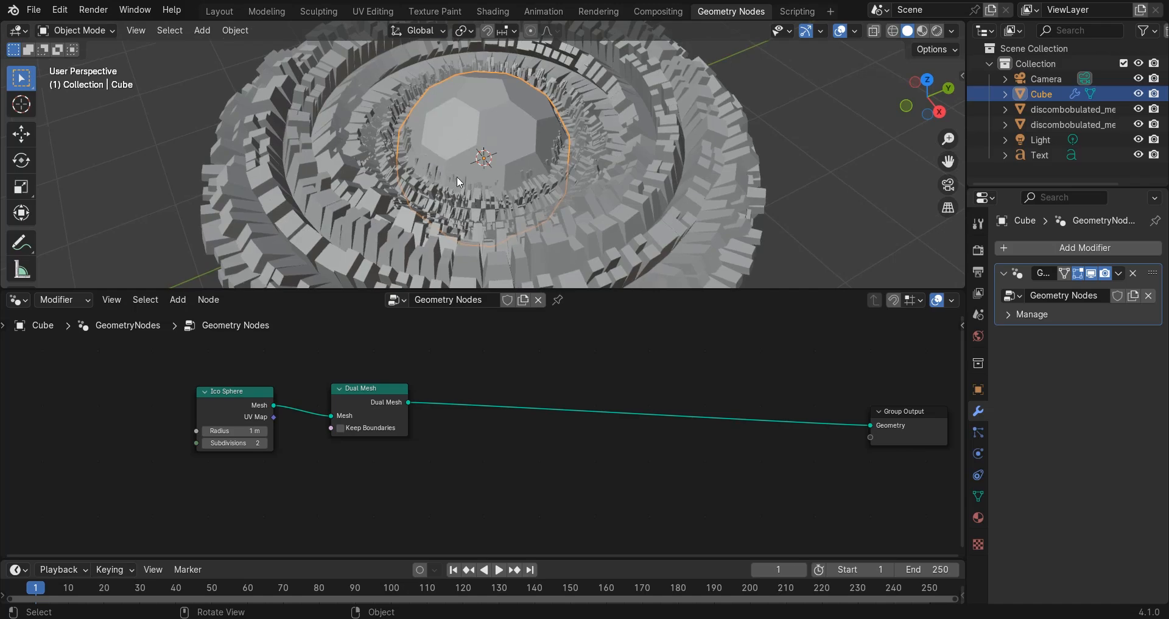
pyautogui.scroll(1, 482, 389)
# Insert a Split Edges node between the Dual Mesh and the Group Output.
pyautogui.hotkey('shift', 'a')
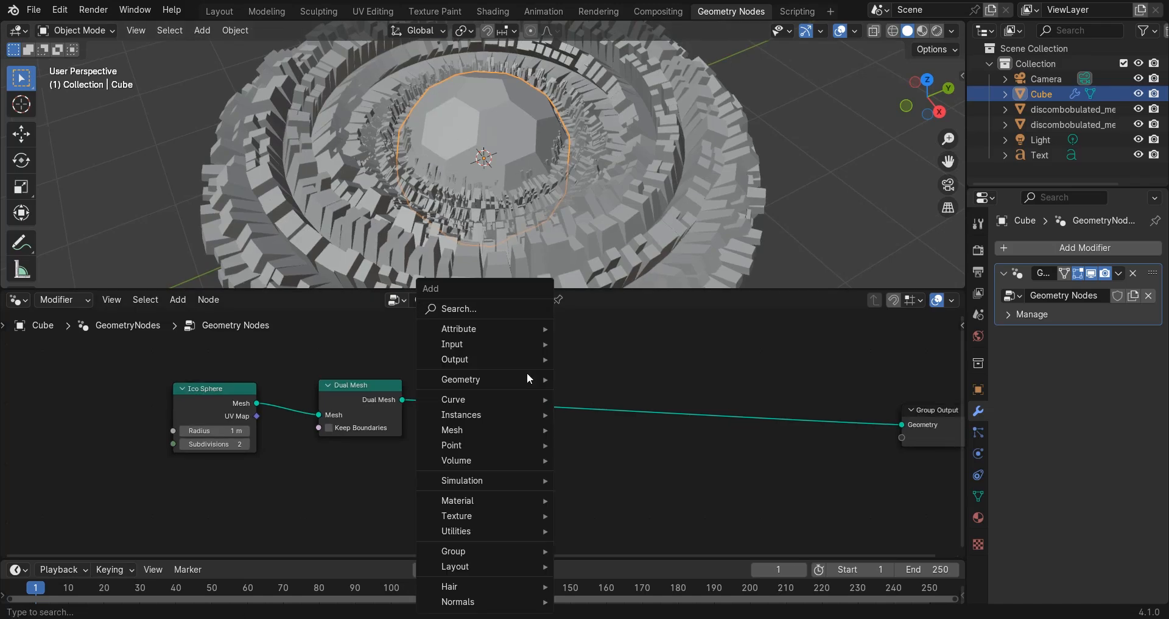
pyautogui.click(444, 303)
pyautogui.write('spli')
pyautogui.press('Return')
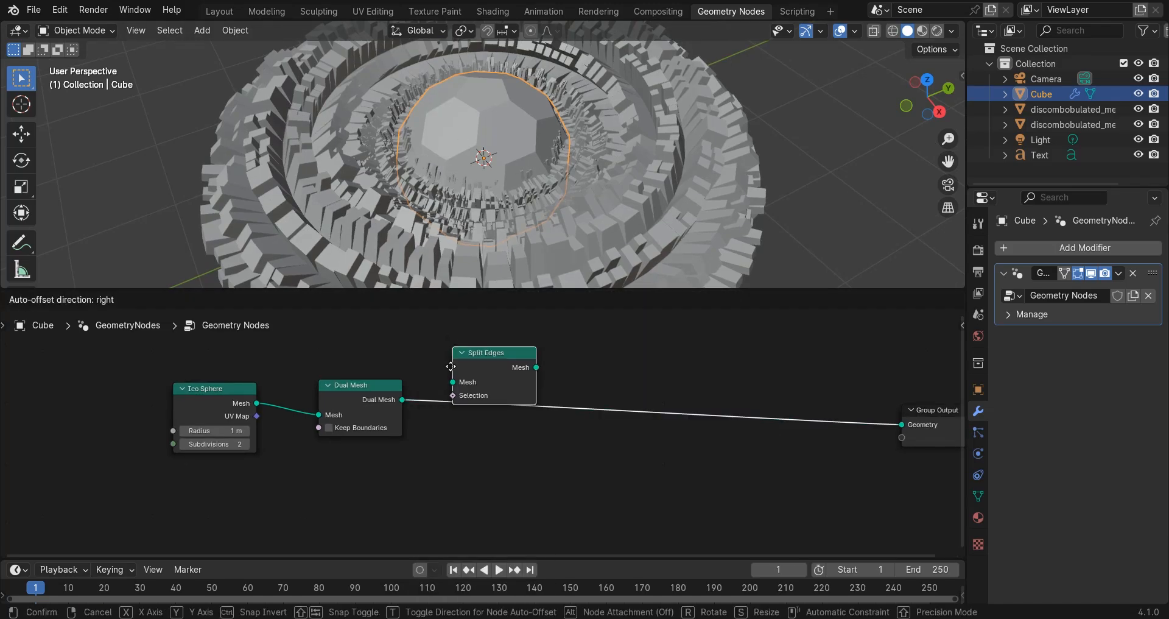
pyautogui.click(424, 378)
pyautogui.moveTo(481, 400); pyautogui.dragTo(339, 411, button='middle')
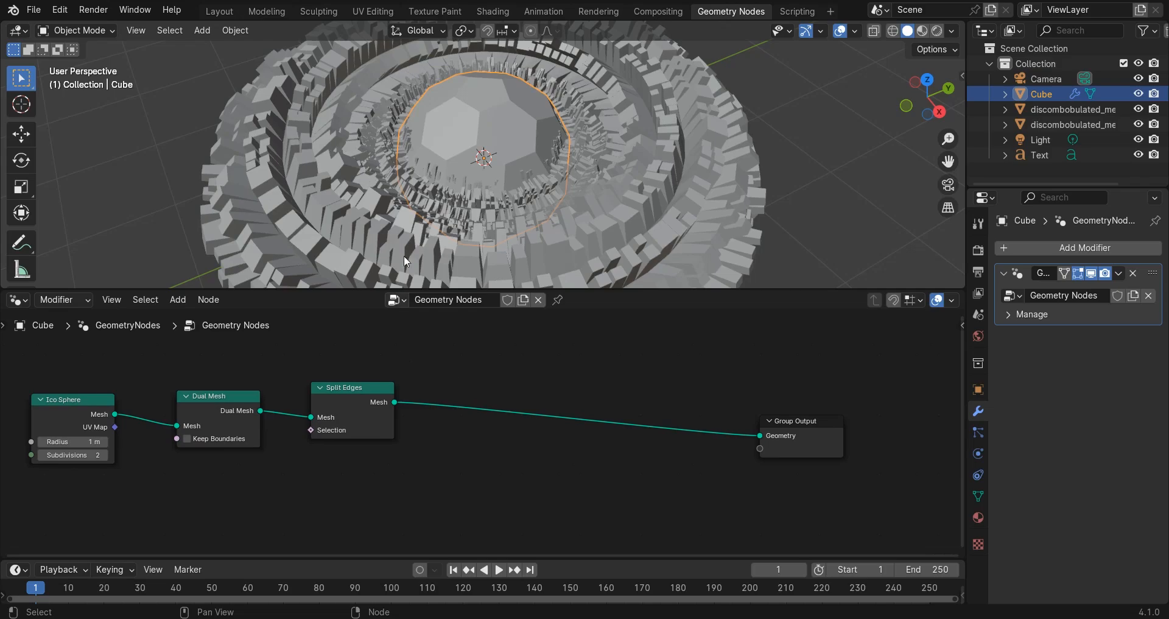
pyautogui.moveTo(427, 235)
pyautogui.mouseDown(button='middle')
pyautogui.moveTo(469, 230)
pyautogui.moveTo(442, 226)
pyautogui.mouseUp(button='middle')
# Insert a Scale Elements node between Split Edges and the Group Output.
pyautogui.hotkey('shift', 'a')
pyautogui.click(465, 309)
pyautogui.write('sca')
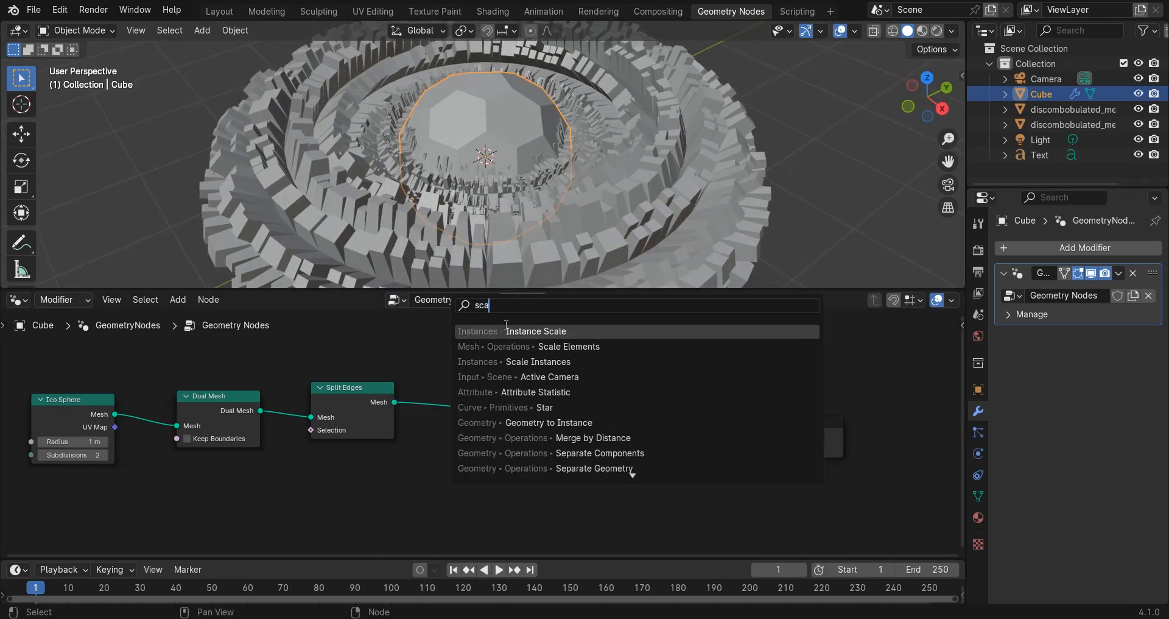
pyautogui.click(532, 345)
pyautogui.click(448, 353)
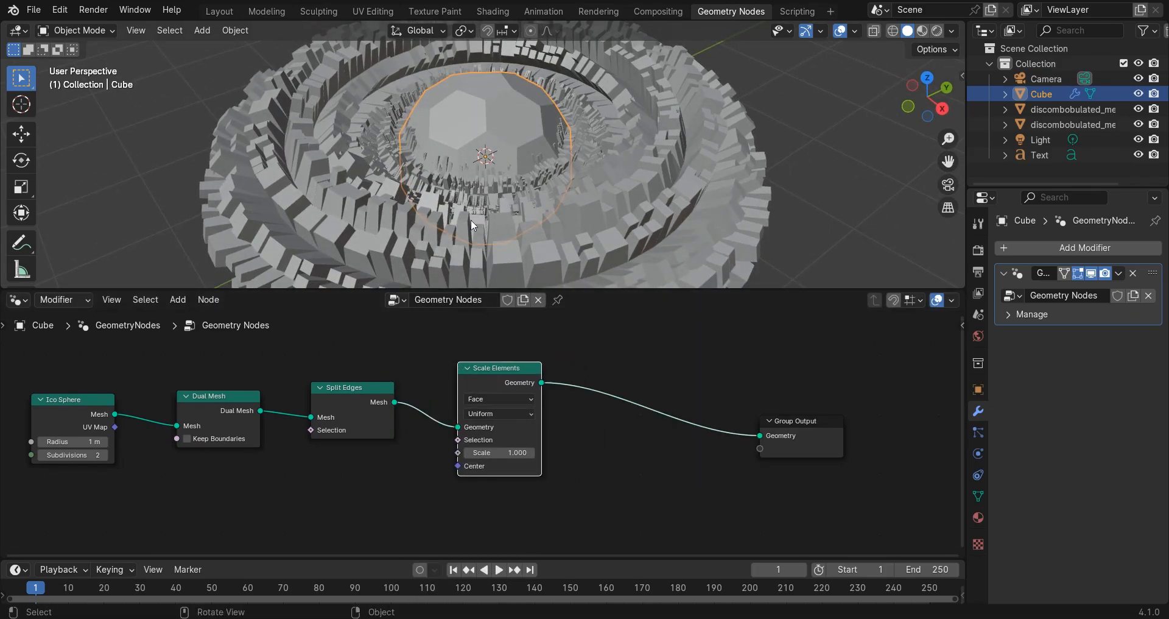
# Set the Scale Elements scale to 0.9 to open gaps between the sphere's faces.
pyautogui.scroll(1, 470, 220)
pyautogui.moveTo(454, 196); pyautogui.dragTo(468, 209, button='middle')
pyautogui.scroll(1, 457, 195)
pyautogui.scroll(4, 531, 447)
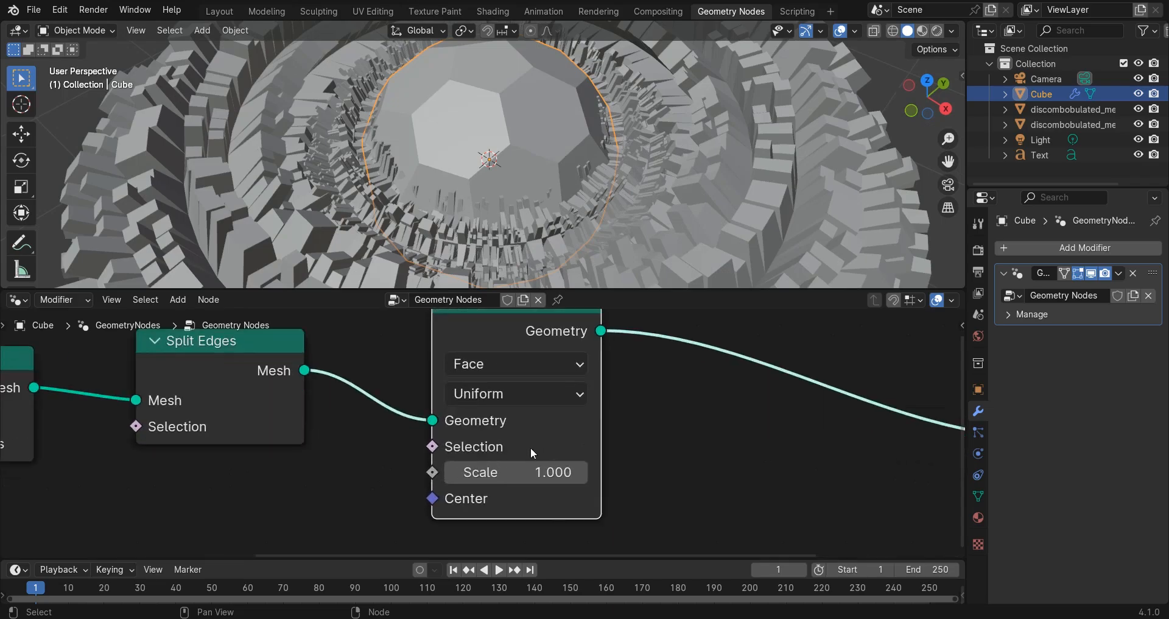
pyautogui.click(453, 471)
pyautogui.scroll(-4, 784, 331)
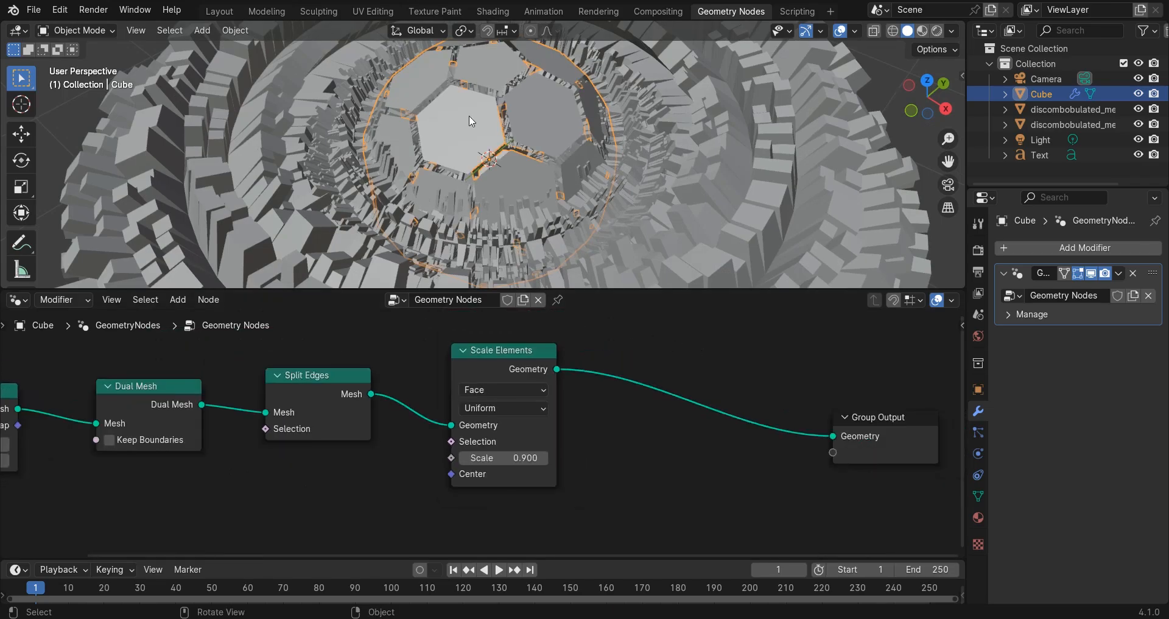
pyautogui.scroll(-3, 496, 159)
pyautogui.scroll(3, 487, 213)
# Move the Group Output further along and insert an Extrude Mesh node after Scale Elements.
pyautogui.moveTo(633, 388); pyautogui.dragTo(447, 354, button='middle')
pyautogui.scroll(-1, 463, 361)
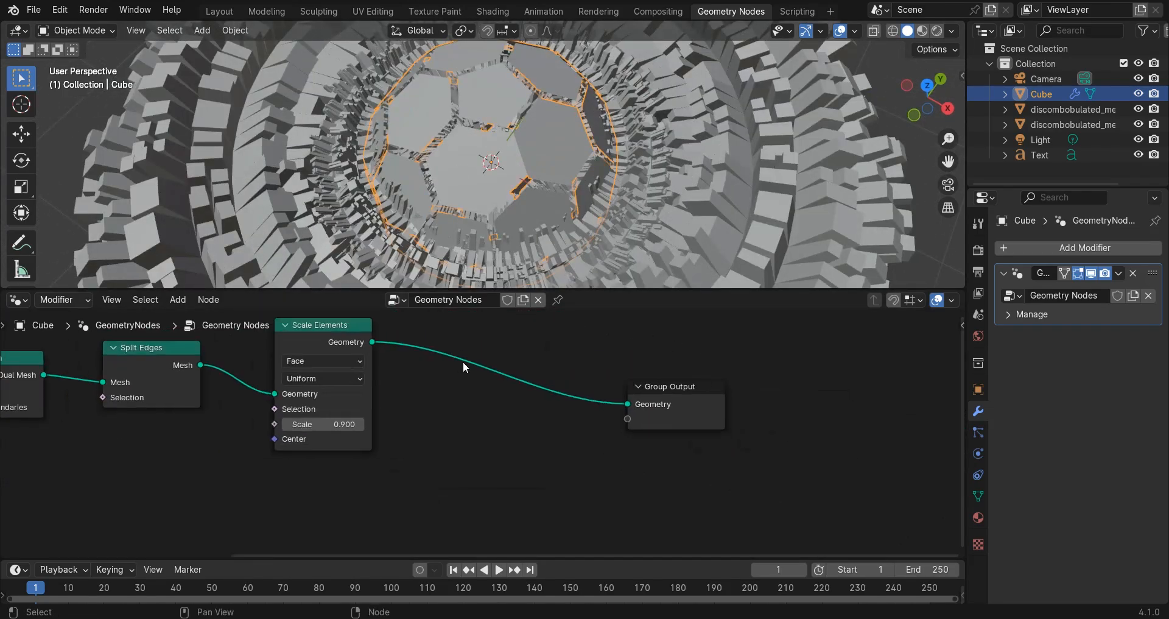
pyautogui.click(666, 396)
pyautogui.press('h')
pyautogui.moveTo(619, 396); pyautogui.dragTo(802, 391)
pyautogui.hotkey('shift', 'a')
pyautogui.write('ex')
pyautogui.press('Return')
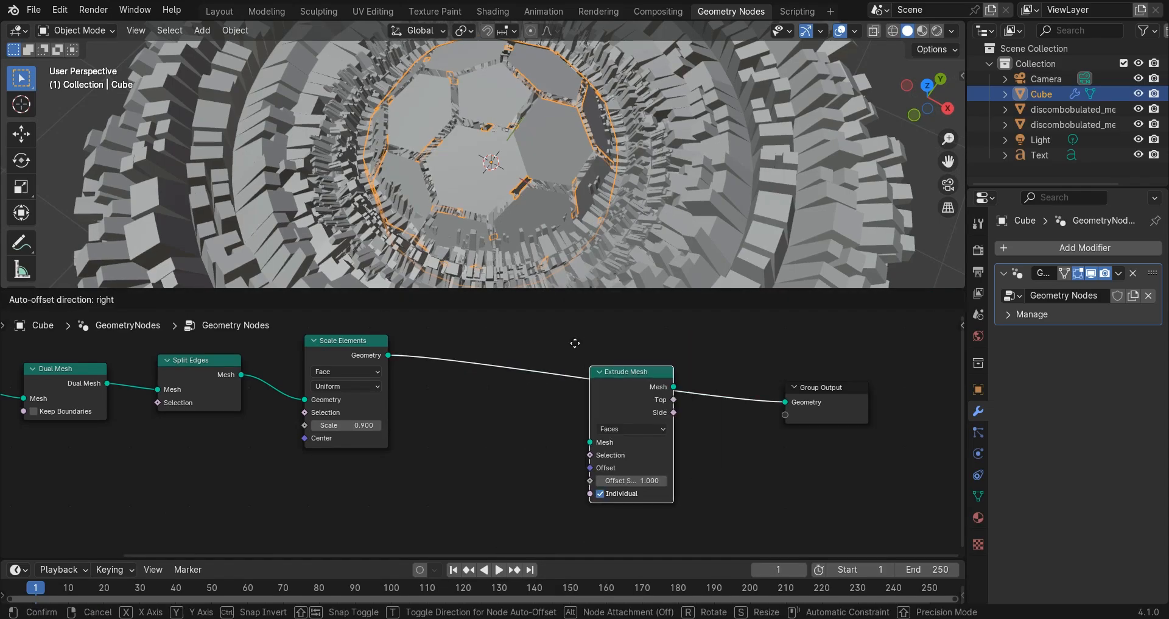
pyautogui.click(509, 342)
pyautogui.moveTo(539, 166); pyautogui.dragTo(585, 183, button='middle')
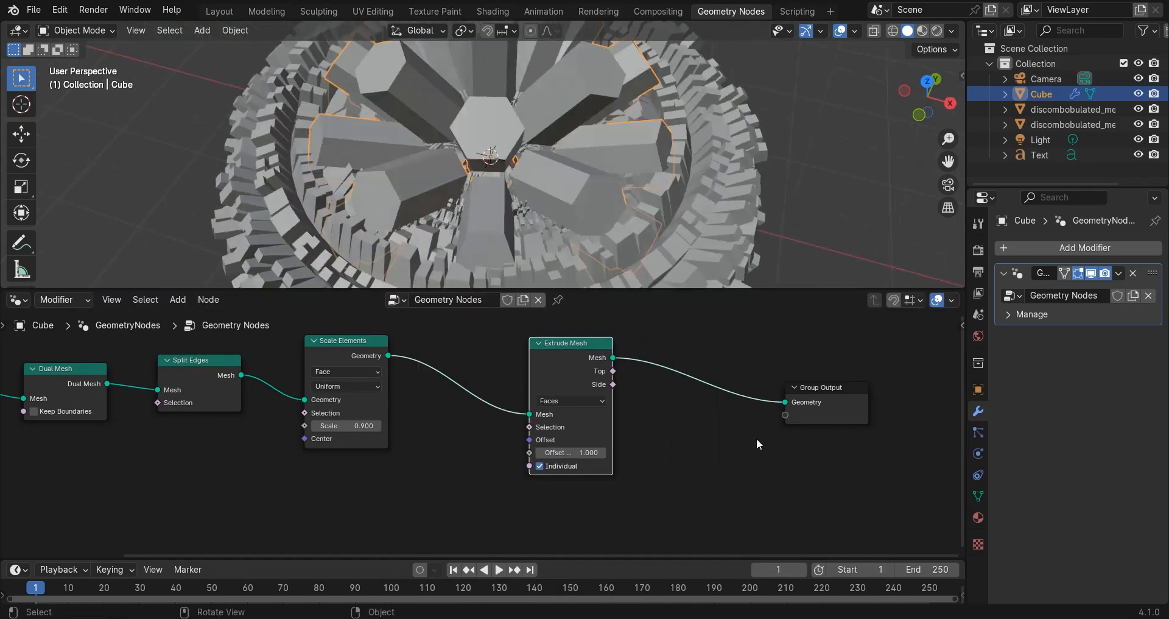
# Set the Extrude Mesh offset scale to -0.02 to give the panels a thin inward thickness.
pyautogui.scroll(2, 539, 458)
pyautogui.write('2')
pyautogui.press('Return')
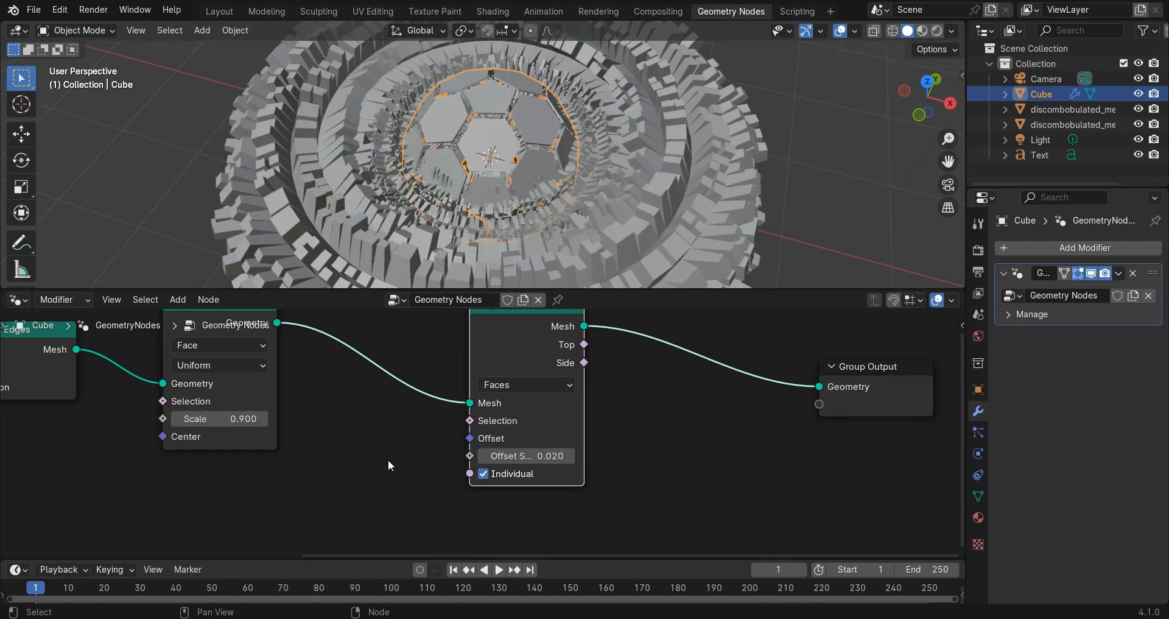
pyautogui.write('2')
pyautogui.press('Return')
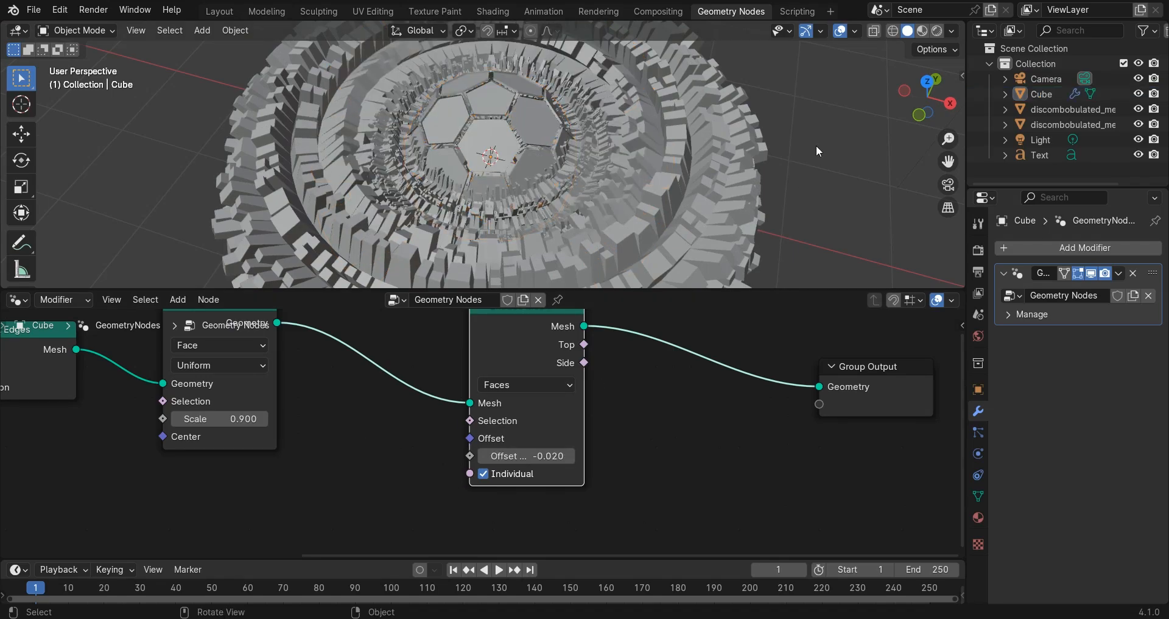
pyautogui.scroll(3, 519, 98)
pyautogui.moveTo(500, 128); pyautogui.dragTo(501, 116, button='middle')
pyautogui.scroll(-5, 481, 431)
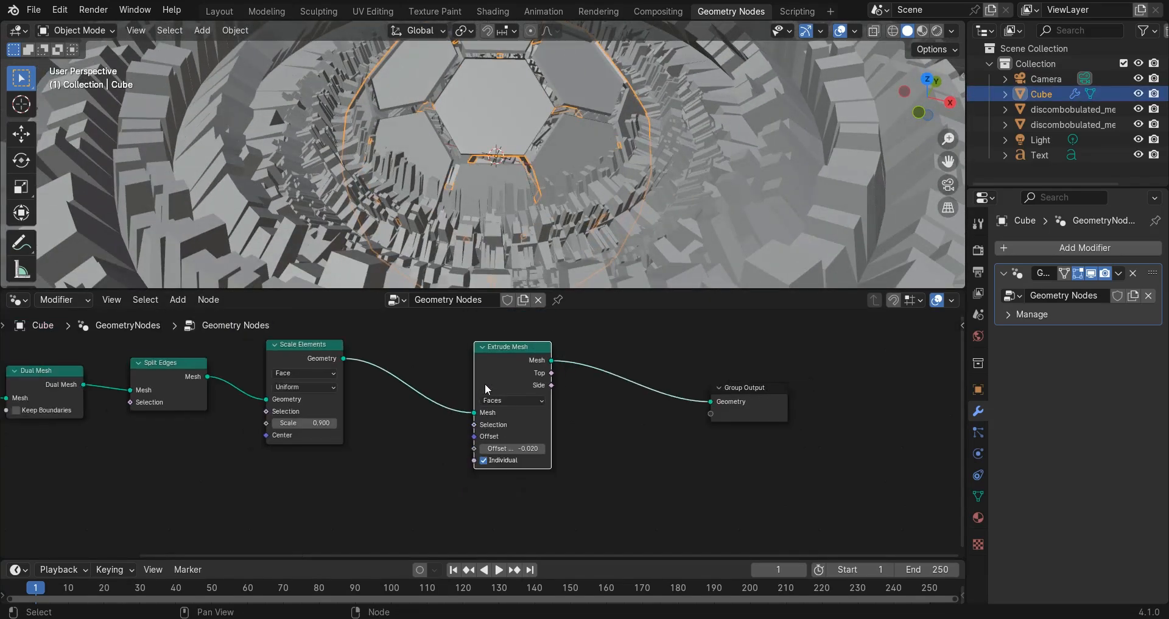
# Space the Group Output well away from the Extrude Mesh node to make room for more nodes.
pyautogui.moveTo(486, 385); pyautogui.dragTo(461, 385)
pyautogui.moveTo(744, 411); pyautogui.dragTo(913, 420)
pyautogui.click(743, 345)
pyautogui.moveTo(777, 393); pyautogui.dragTo(436, 404, button='middle')
pyautogui.scroll(3, 436, 404)
pyautogui.moveTo(615, 406); pyautogui.dragTo(943, 400)
pyautogui.click(615, 369)
pyautogui.scroll(-5, 612, 368)
# Insert a Separate Geometry node between Extrude Mesh and the Group Output.
pyautogui.hotkey('shift', 'a')
pyautogui.write('sep')
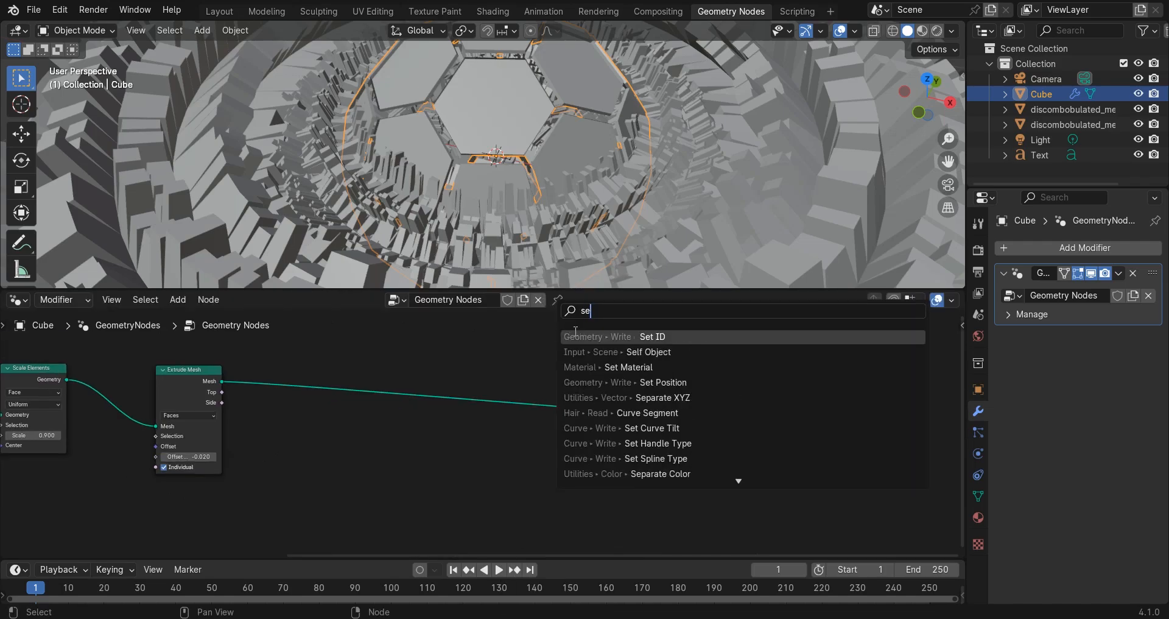
pyautogui.press('Return')
pyautogui.click(388, 367)
pyautogui.moveTo(429, 380); pyautogui.dragTo(448, 398)
pyautogui.click(429, 345)
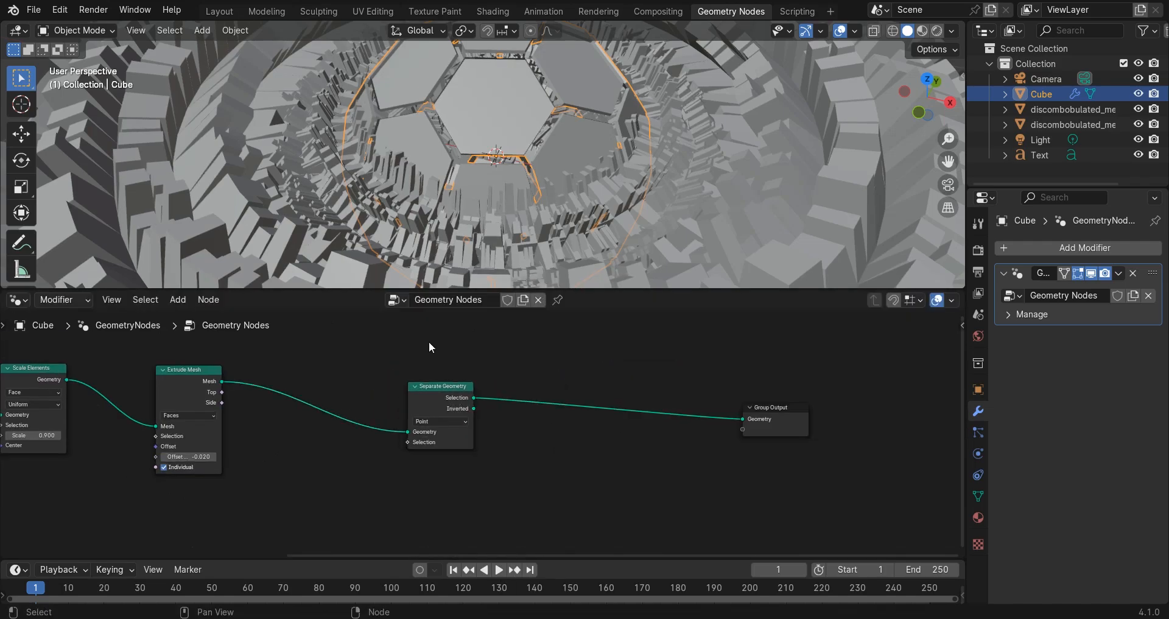
# Insert a Transform Geometry node after Separate Geometry's selection output and space it from the Group Output.
pyautogui.moveTo(576, 388); pyautogui.dragTo(492, 379, button='middle')
pyautogui.hotkey('shift', 'a')
pyautogui.write('trans')
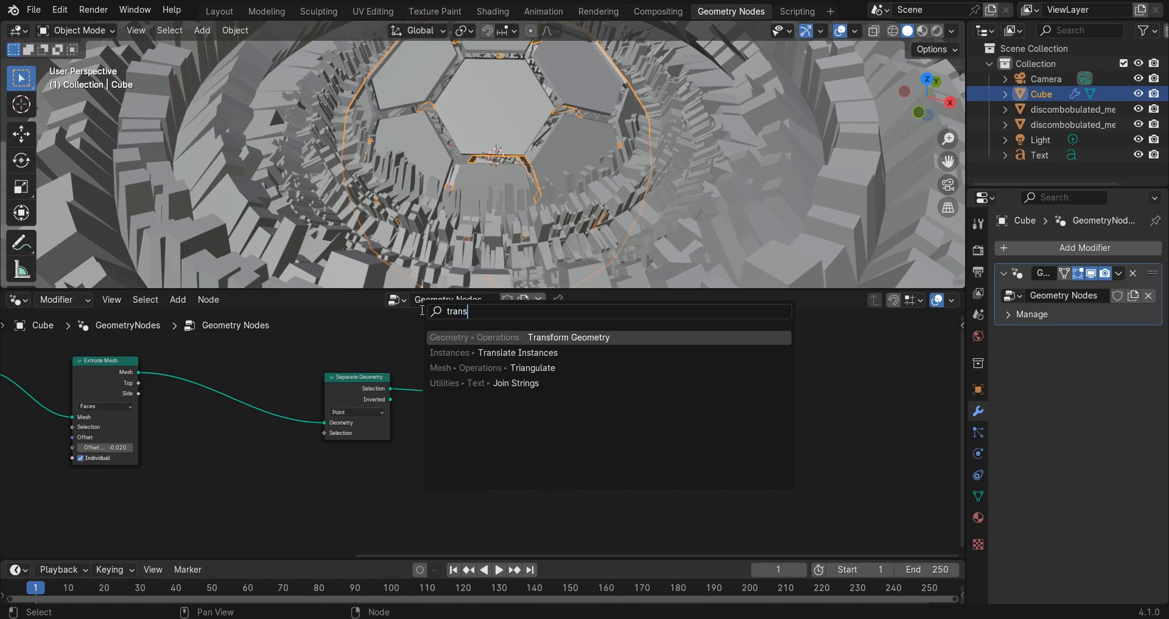
pyautogui.press('Return')
pyautogui.click(592, 380)
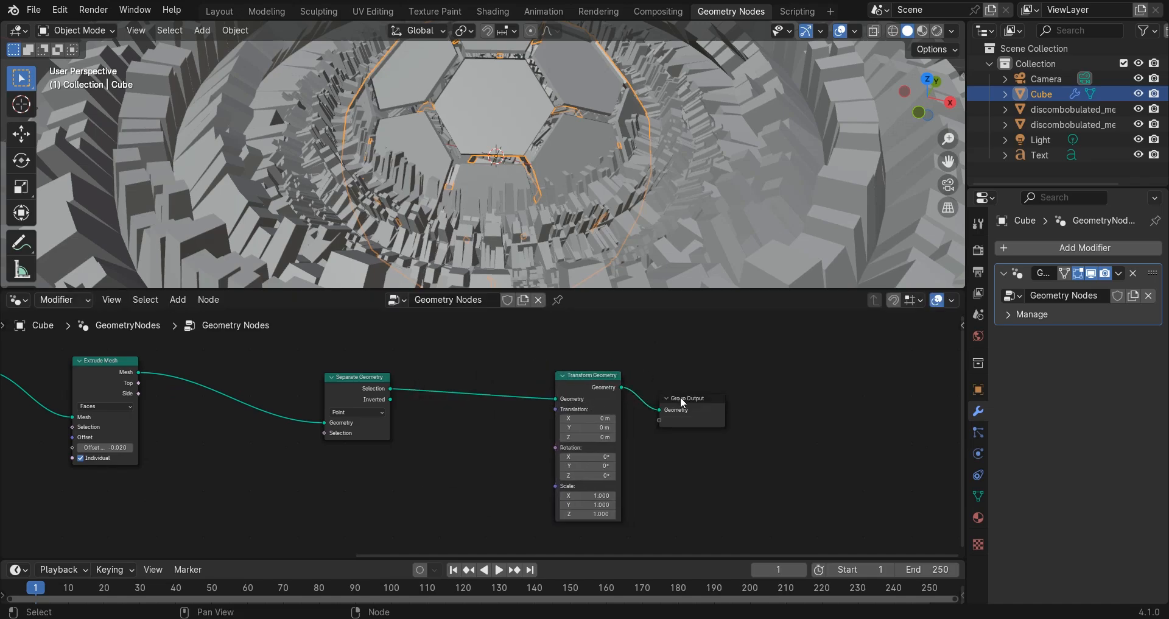
pyautogui.moveTo(681, 400); pyautogui.dragTo(757, 384)
pyautogui.moveTo(588, 377); pyautogui.dragTo(569, 370)
pyautogui.click(466, 344)
pyautogui.scroll(-2, 414, 382)
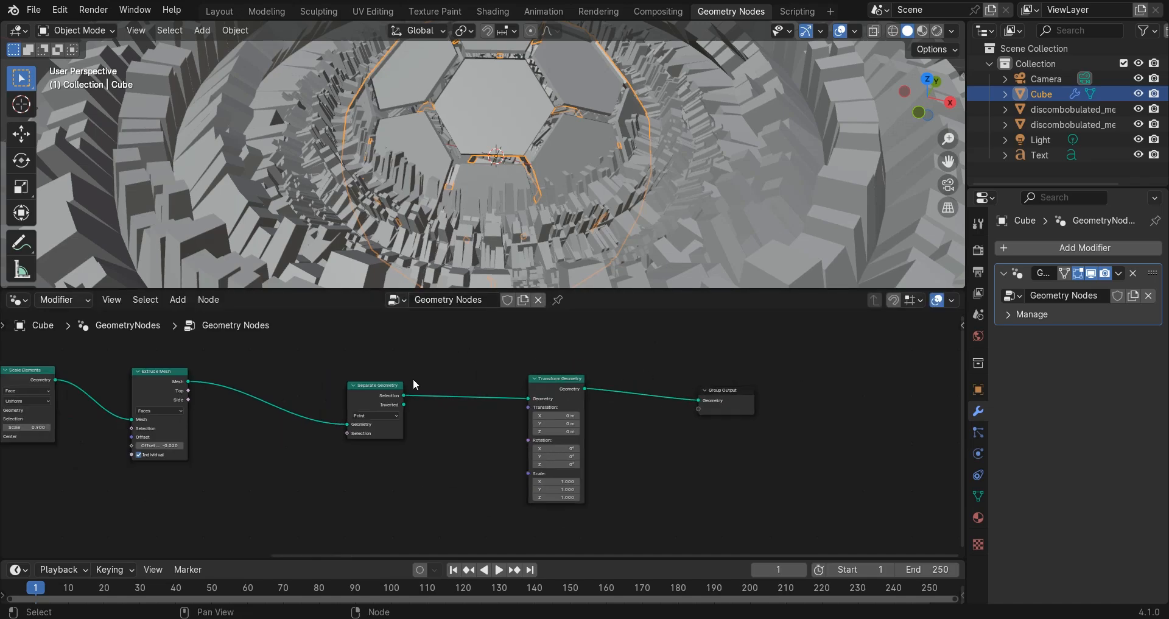
# Add a Noise Texture node below Extrude Mesh and set its dimensions to 4D.
pyautogui.scroll(-3, 329, 394)
pyautogui.moveTo(322, 395); pyautogui.dragTo(545, 346, button='middle')
pyautogui.scroll(3, 542, 349)
pyautogui.hotkey('shift', 'a')
pyautogui.click(456, 309)
pyautogui.write('noi')
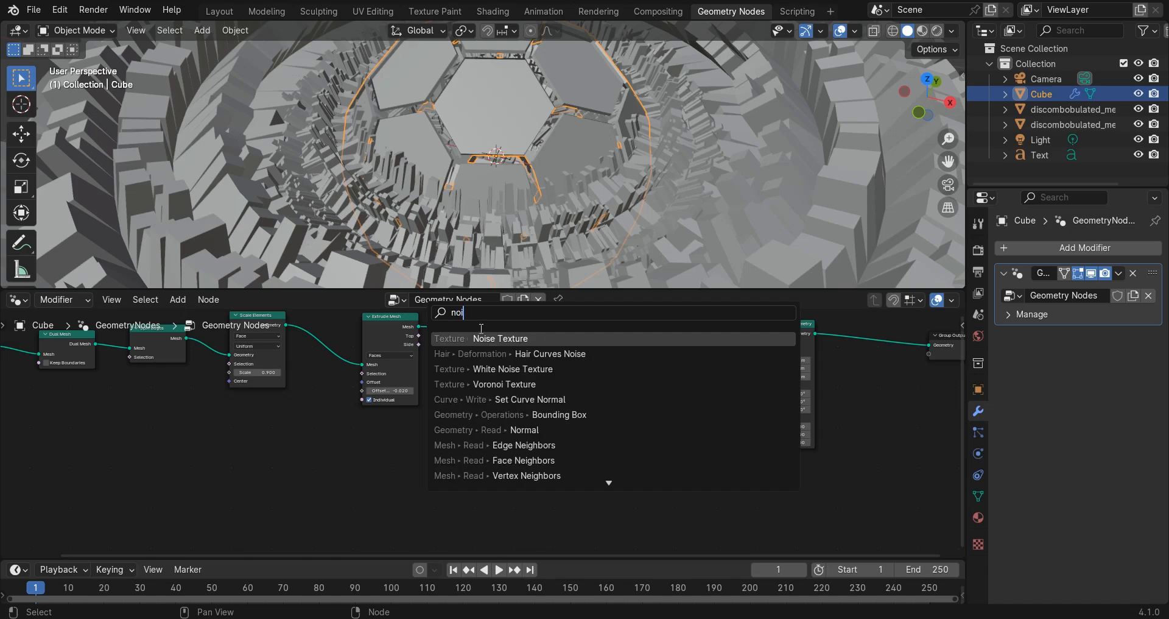
pyautogui.press('Return')
pyautogui.click(372, 430)
pyautogui.moveTo(374, 431); pyautogui.dragTo(394, 392, button='middle')
pyautogui.scroll(6, 376, 387)
pyautogui.click(376, 386)
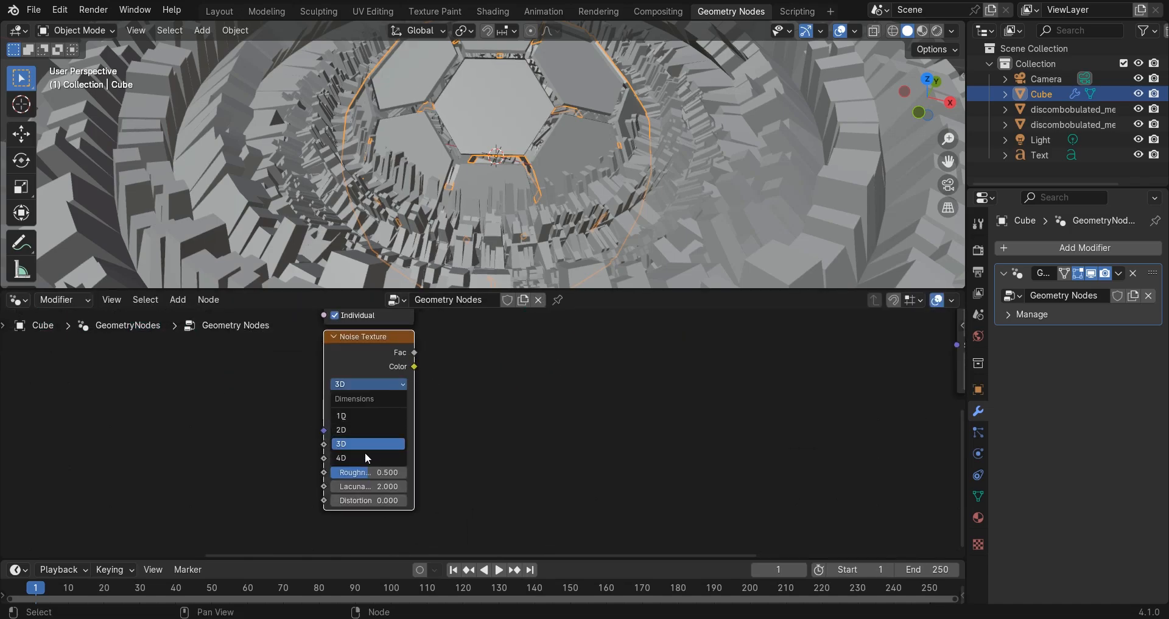
pyautogui.click(366, 458)
# Connect the noise Fac output to Separate Geometry's selection and add a driver to the noise W value.
pyautogui.scroll(-2, 395, 438)
pyautogui.moveTo(475, 471); pyautogui.dragTo(575, 388)
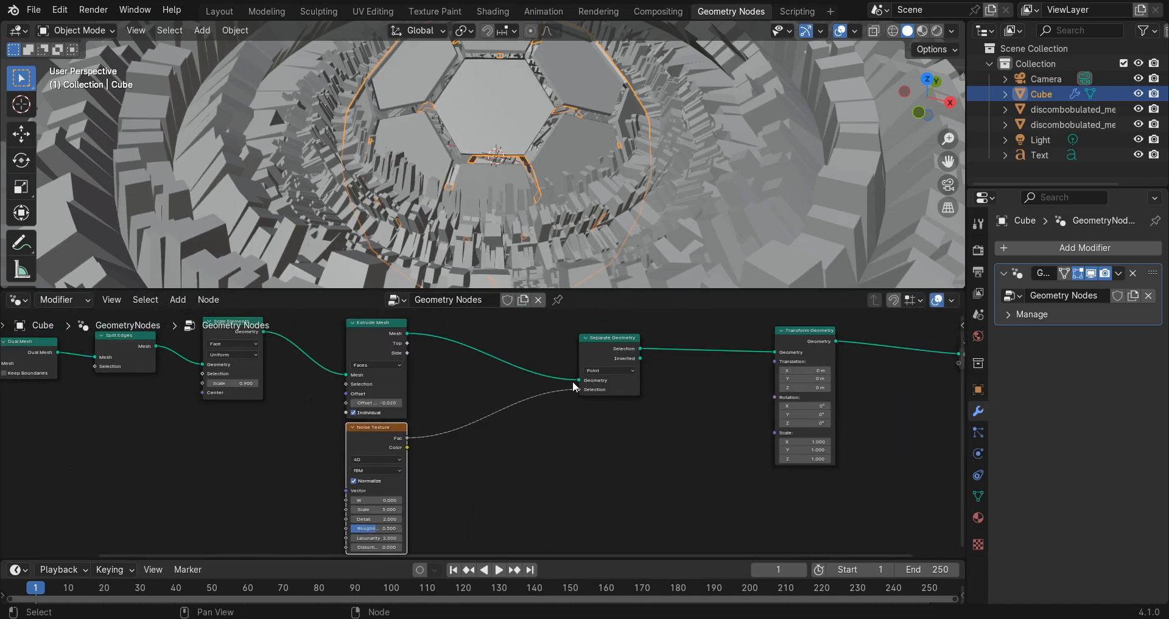
pyautogui.scroll(2, 524, 448)
pyautogui.moveTo(512, 457); pyautogui.dragTo(621, 399, button='middle')
pyautogui.scroll(6, 541, 446)
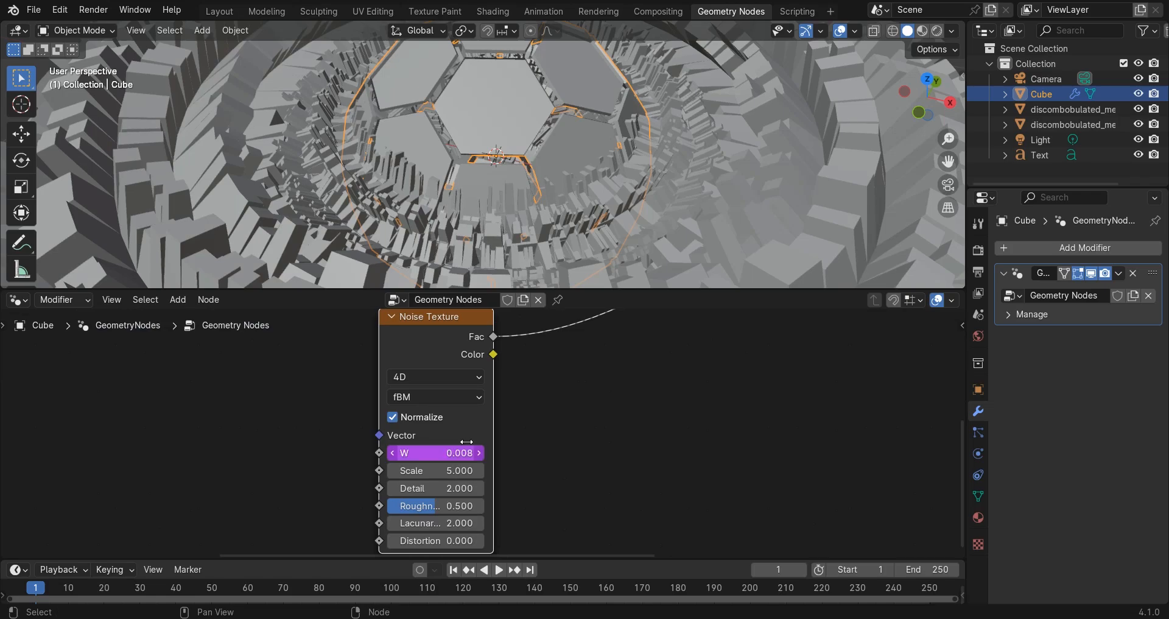
pyautogui.scroll(-4, 589, 224)
# Play the animation and examine how the panelled sphere behaves from another angle.
pyautogui.click(501, 569)
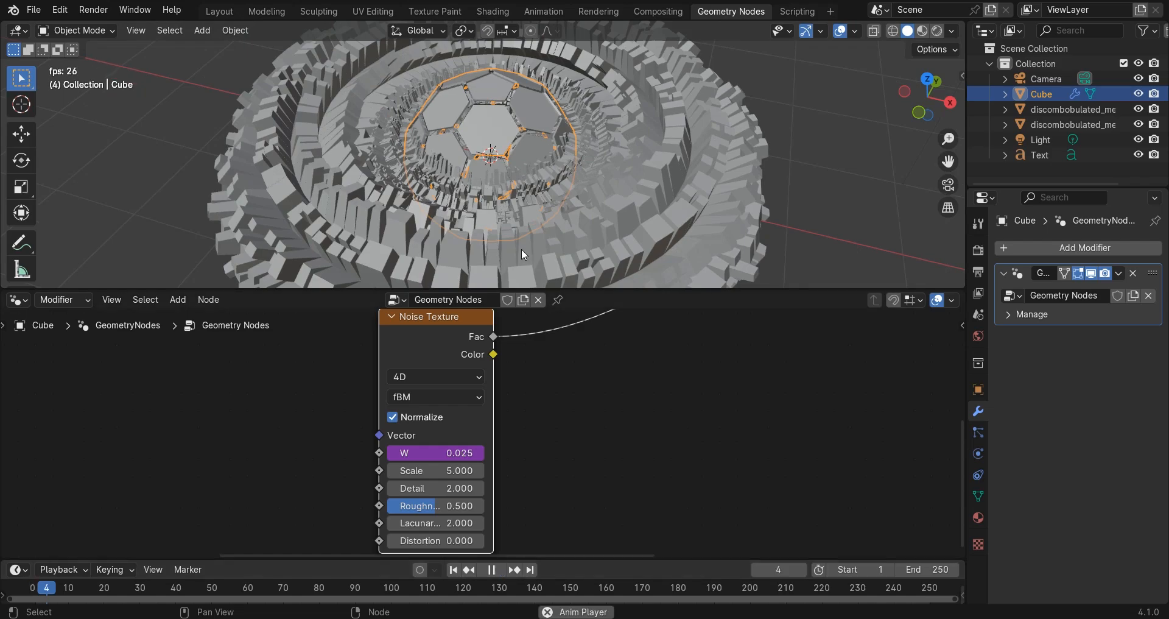
pyautogui.scroll(3, 504, 180)
pyautogui.moveTo(503, 175); pyautogui.dragTo(464, 135, button='middle')
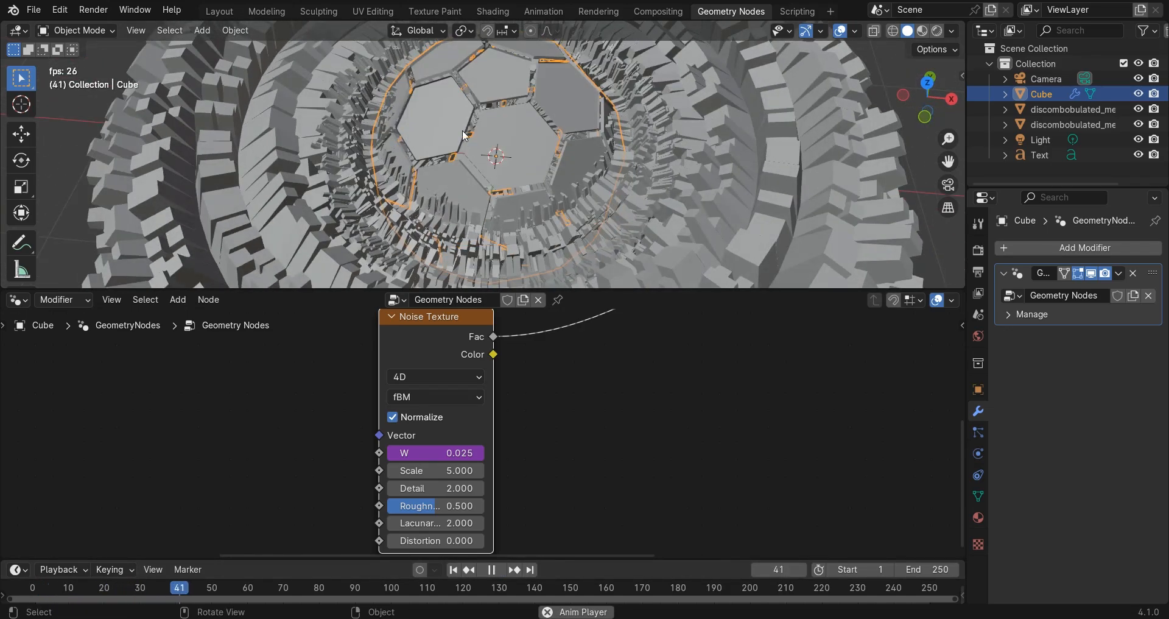
pyautogui.scroll(-5, 532, 419)
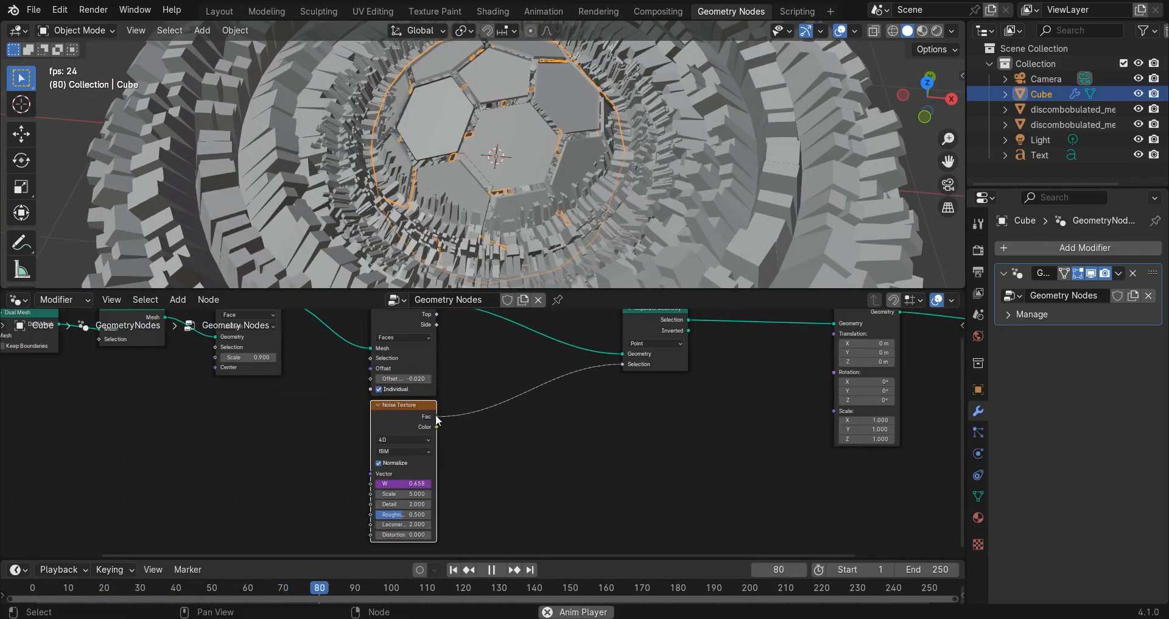
# Insert a Map Range node on the link between the Noise Texture's Fac output and Separate Geometry's selection.
pyautogui.moveTo(436, 418); pyautogui.dragTo(404, 421)
pyautogui.scroll(2, 539, 371)
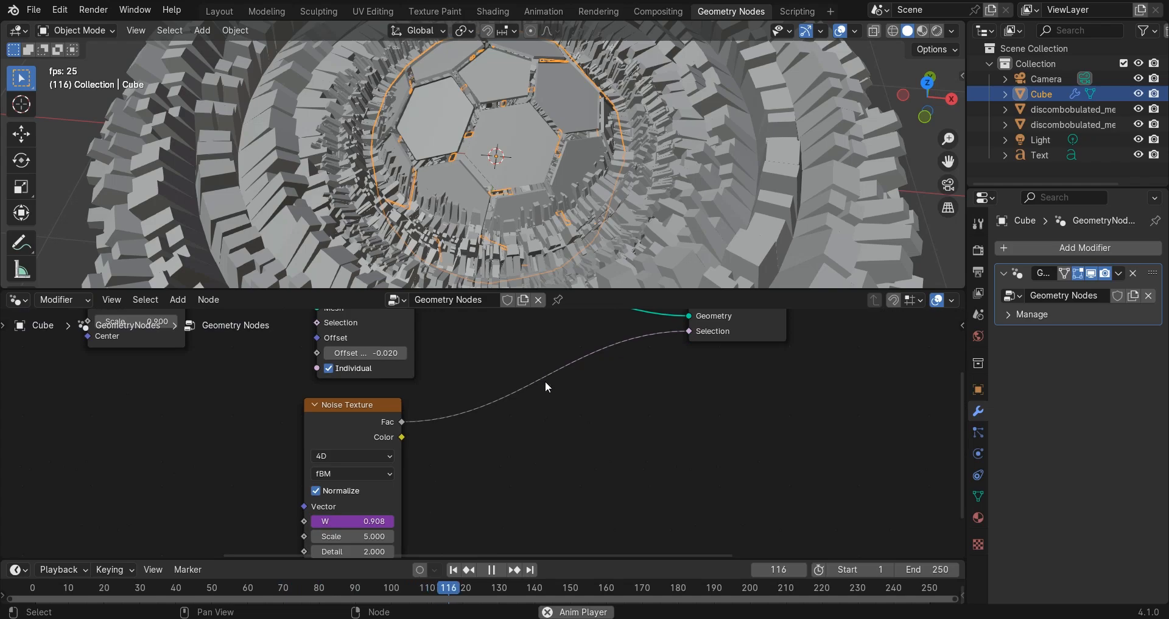
pyautogui.hotkey('shift', 'a')
pyautogui.write('map')
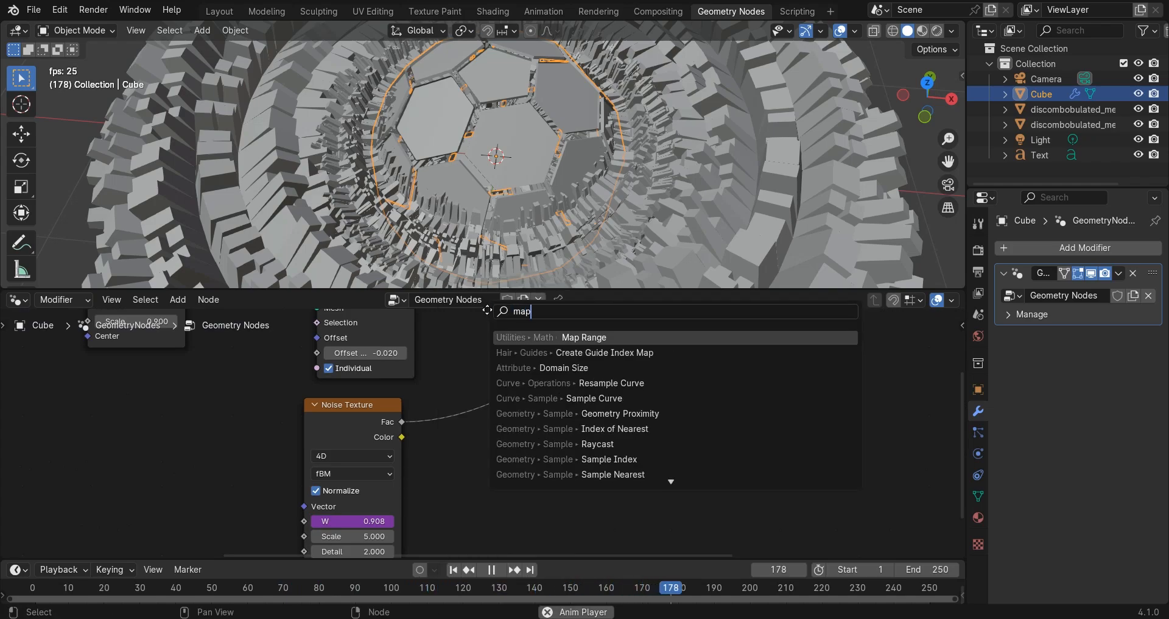
pyautogui.press('Return')
pyautogui.click(483, 344)
# Set the Map Range node's From Max to 3, To Max to 1.1 and To Min to -0.2.
pyautogui.scroll(4, 533, 392)
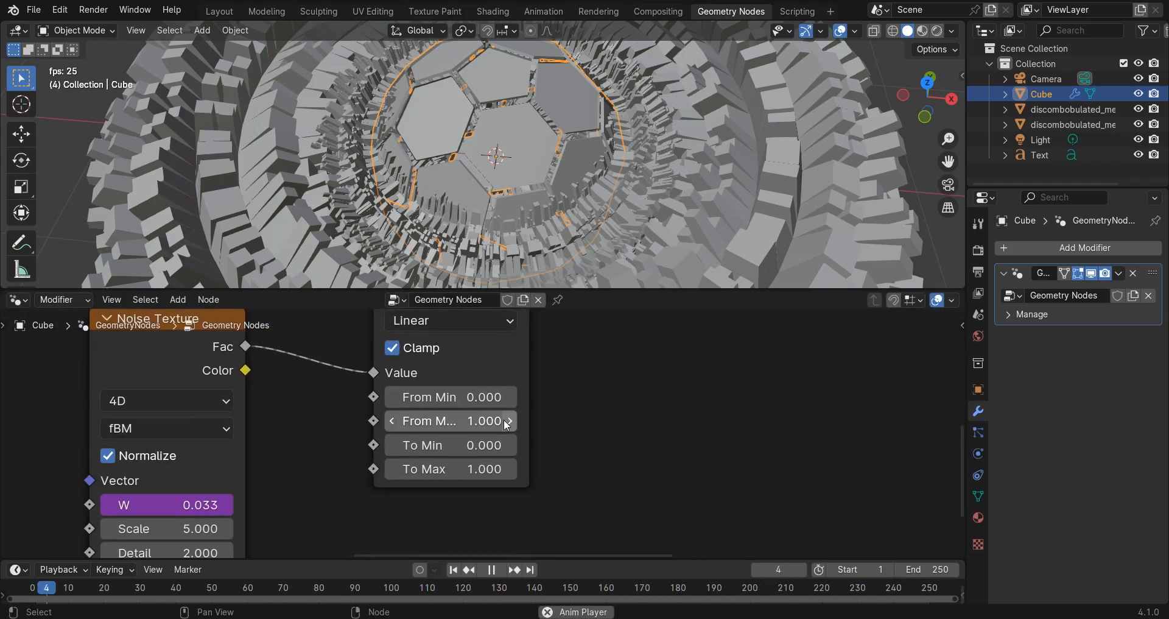
pyautogui.click(435, 419)
pyautogui.write('3')
pyautogui.press('Return')
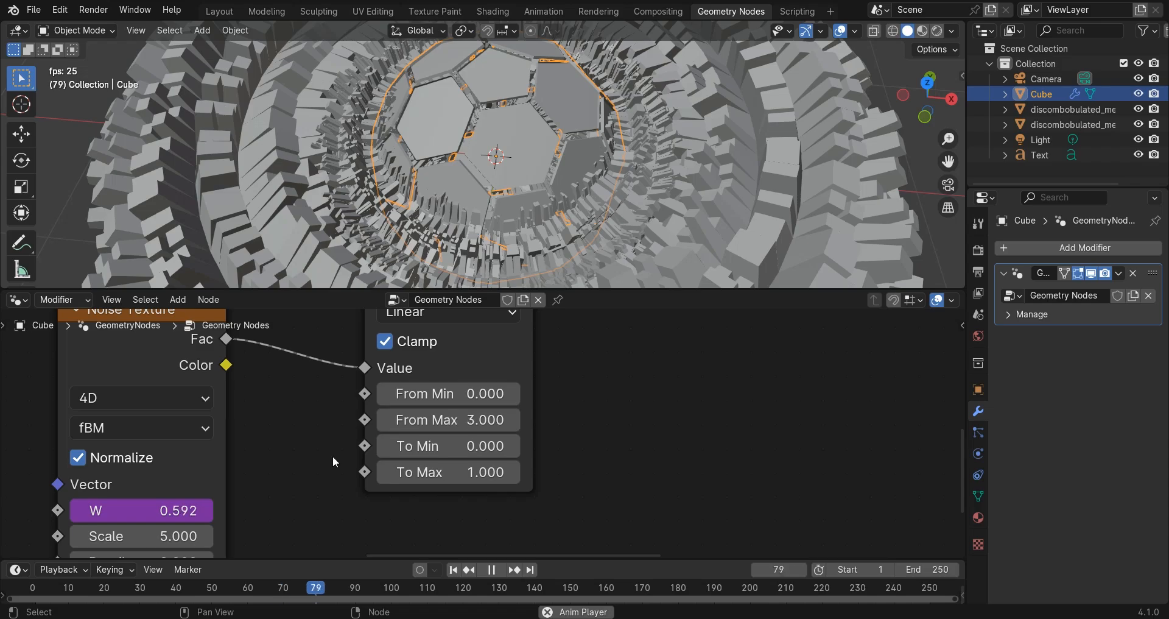
pyautogui.click(512, 471)
pyautogui.click(385, 447)
pyautogui.click(384, 446)
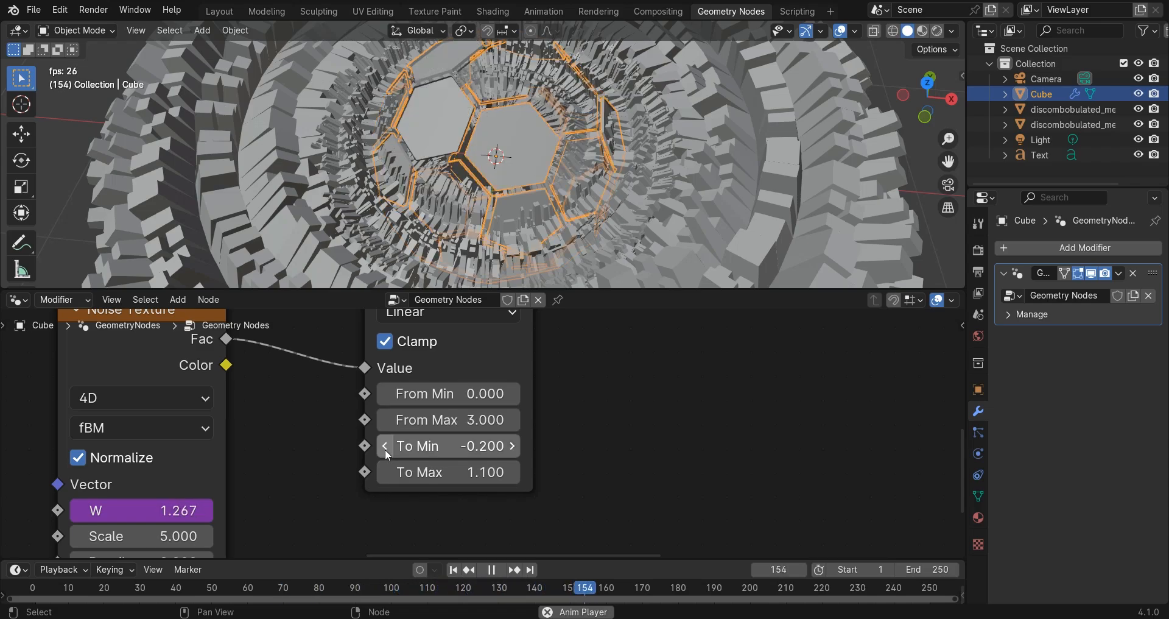
pyautogui.scroll(-2, 524, 126)
pyautogui.moveTo(523, 126); pyautogui.dragTo(535, 160, button='middle')
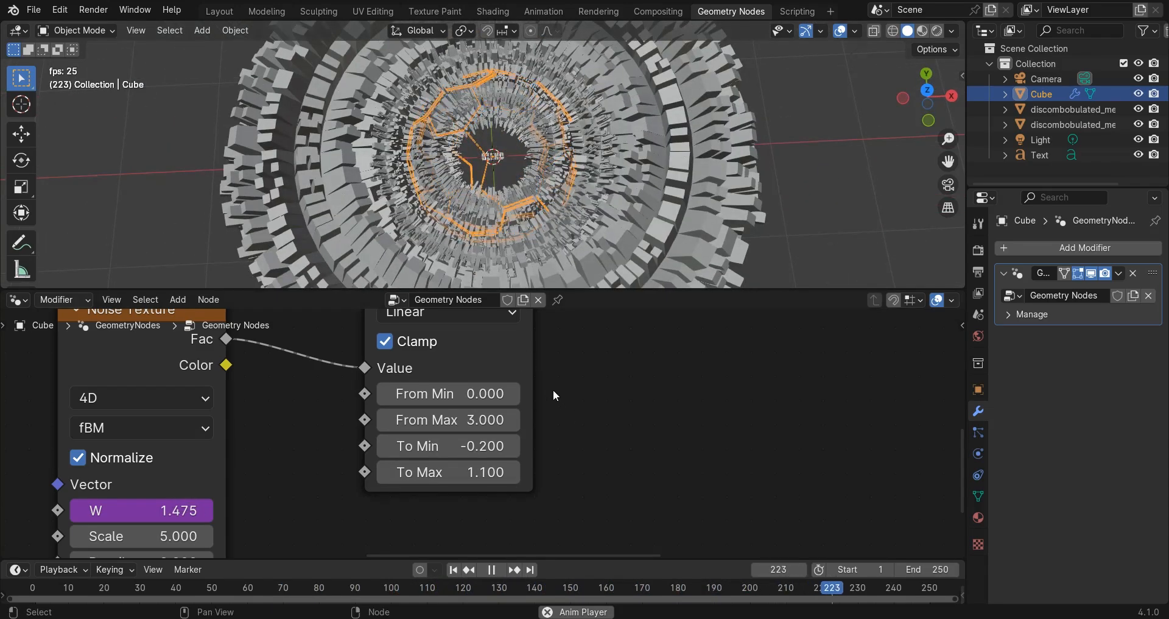
# Set the Transform Geometry node's scale to 0.3 on all three axes and stop the playback.
pyautogui.scroll(-5, 555, 392)
pyautogui.scroll(-7, 566, 405)
pyautogui.moveTo(755, 413); pyautogui.dragTo(547, 451, button='middle')
pyautogui.scroll(6, 547, 451)
pyautogui.moveTo(621, 428); pyautogui.dragTo(459, 415, button='middle')
pyautogui.scroll(4, 458, 414)
pyautogui.moveTo(456, 417); pyautogui.dragTo(458, 454)
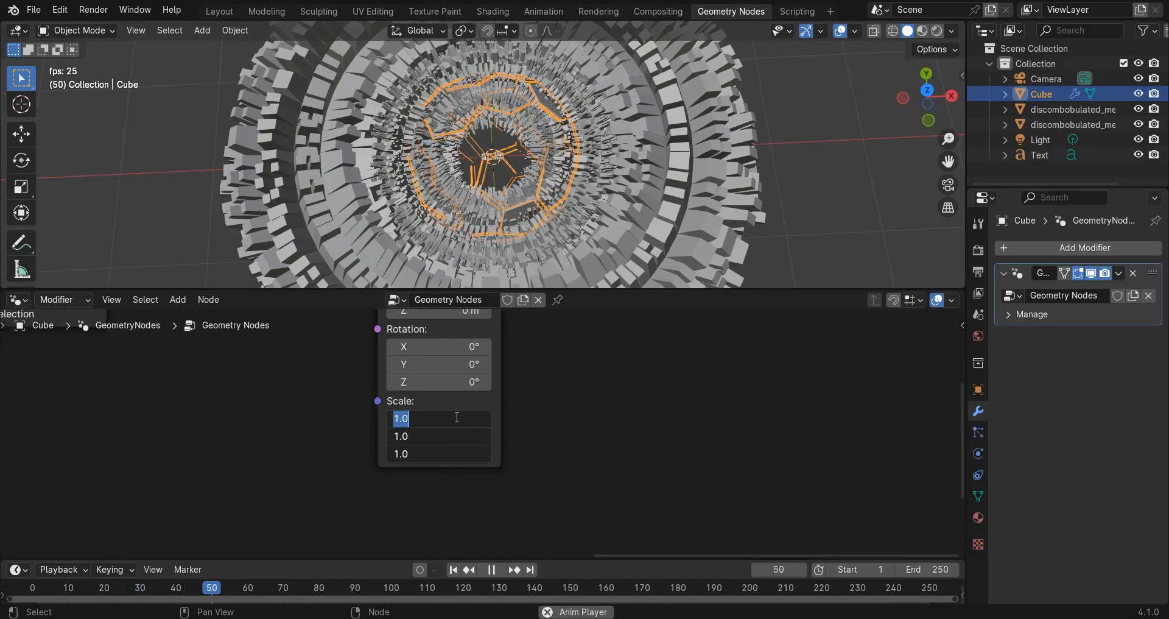
pyautogui.write('.3')
pyautogui.press('Return')
pyautogui.scroll(4, 591, 140)
pyautogui.moveTo(587, 145); pyautogui.dragTo(532, 129, button='middle')
pyautogui.press('space')
pyautogui.scroll(-6, 442, 137)
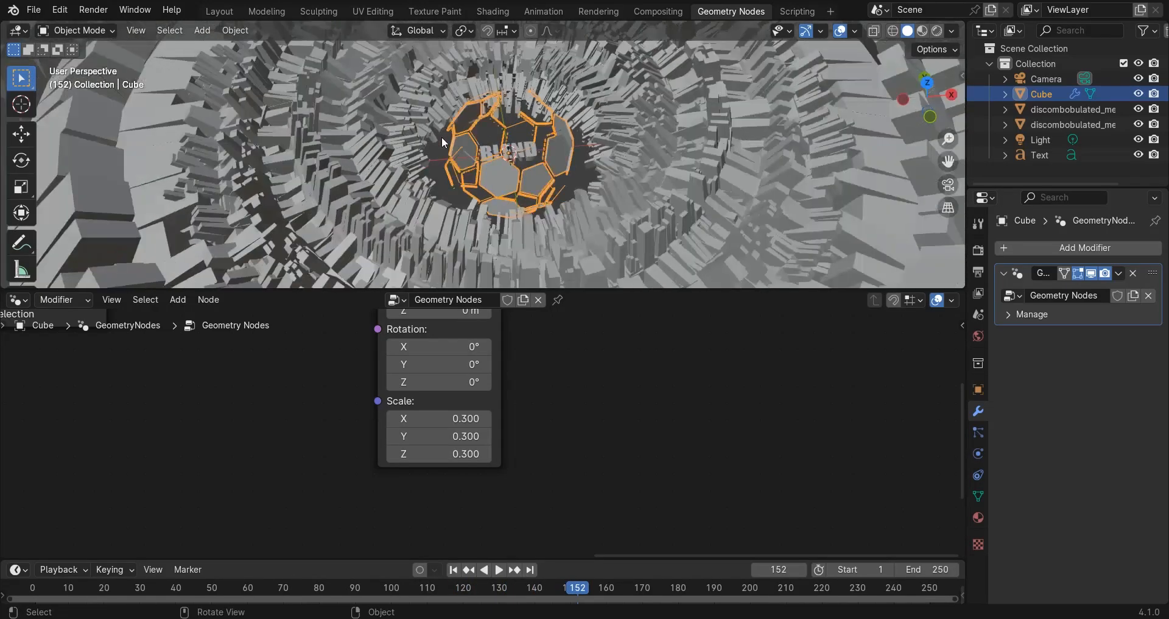
pyautogui.scroll(-3, 442, 136)
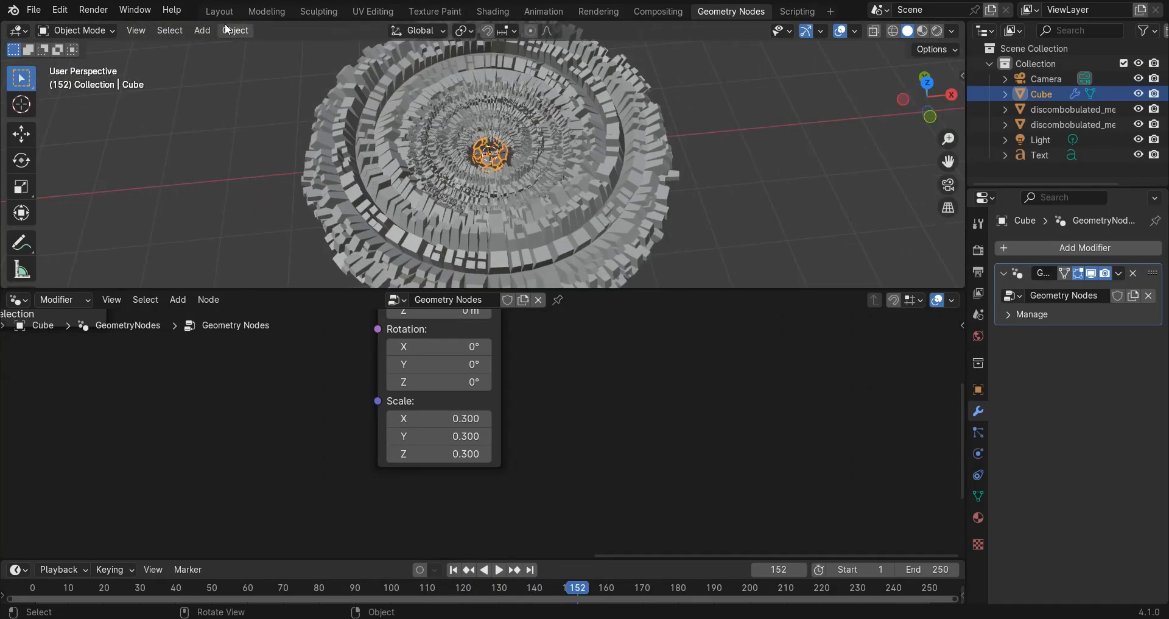
# In the Layout workspace, drive the outer discombobulated ring's Z rotation with the expression #frame/-80.
pyautogui.click(219, 11)
pyautogui.moveTo(481, 86); pyautogui.dragTo(528, 203, button='middle')
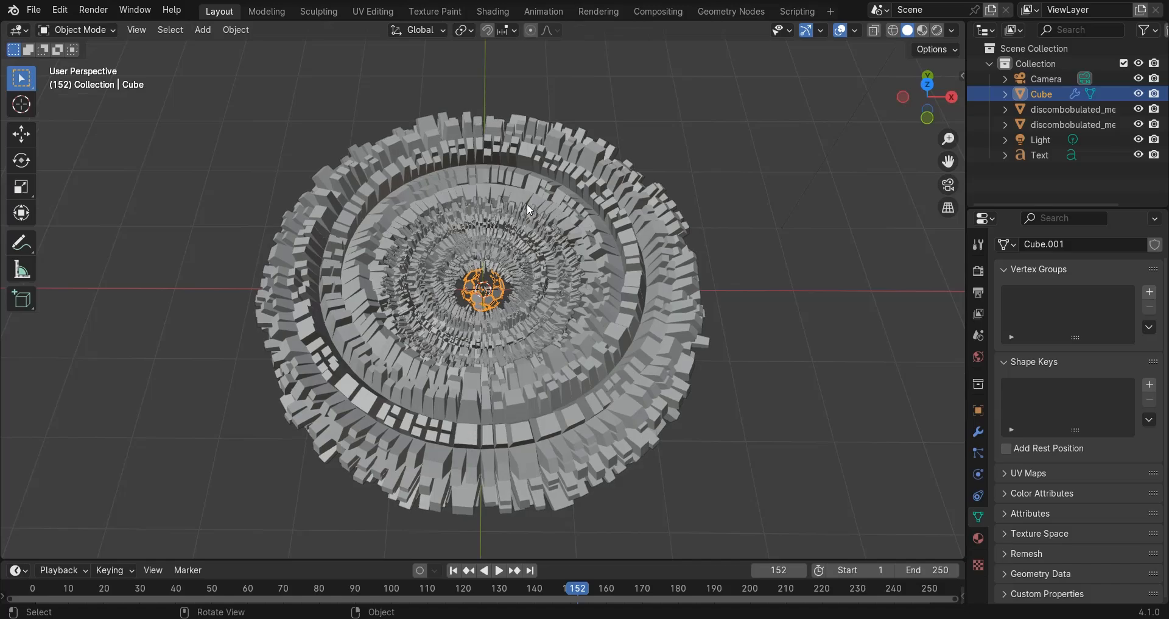
pyautogui.click(546, 162)
pyautogui.scroll(6, 473, 204)
pyautogui.click(571, 239)
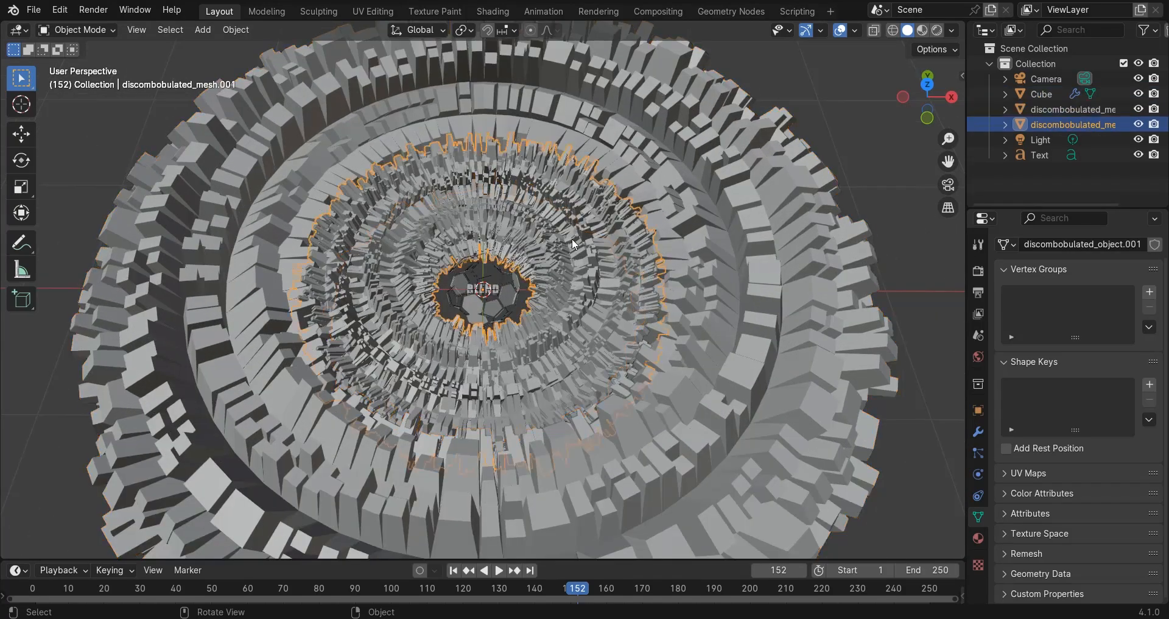
pyautogui.scroll(3, 520, 203)
pyautogui.click(717, 139)
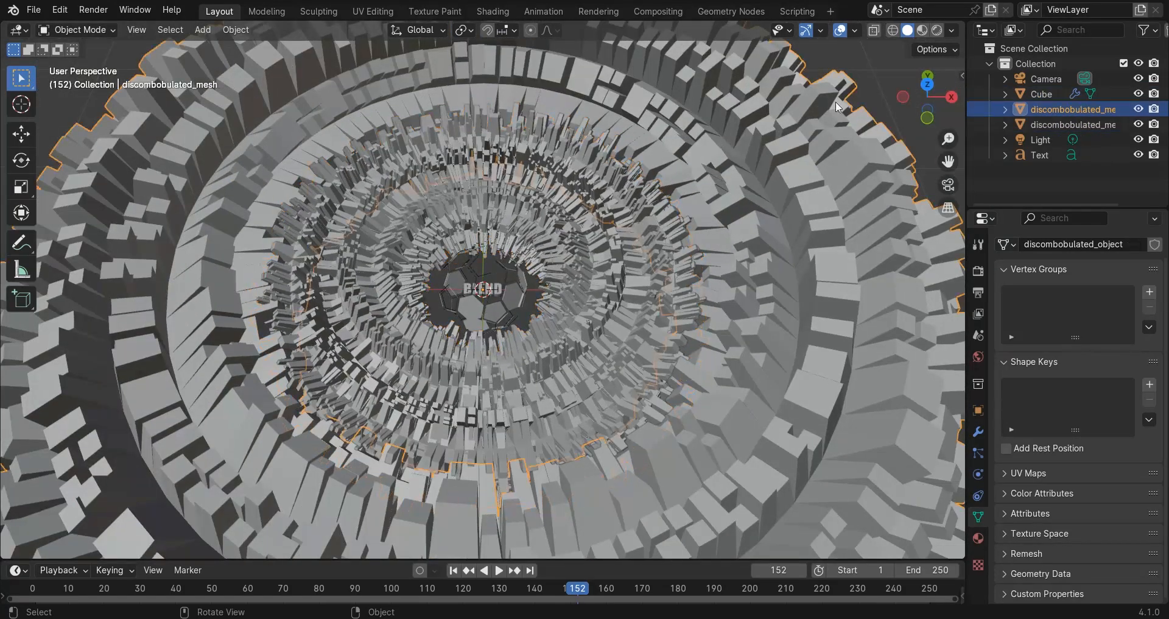
pyautogui.scroll(-6, 817, 227)
pyautogui.moveTo(791, 233); pyautogui.dragTo(740, 232, button='middle')
pyautogui.scroll(3, 740, 232)
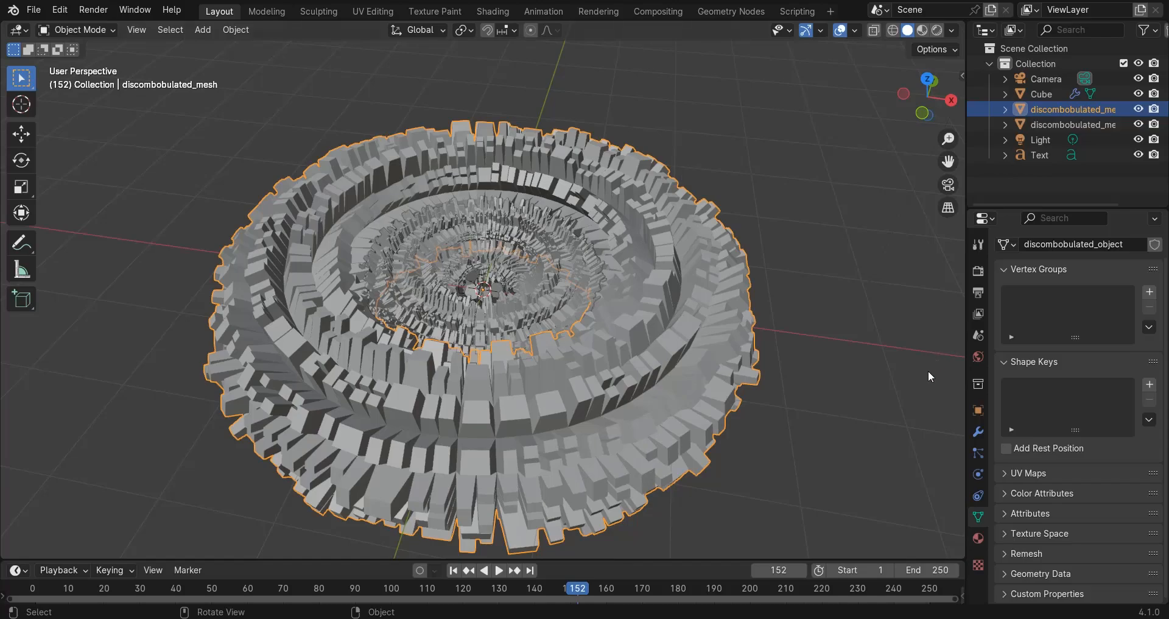
pyautogui.click(979, 412)
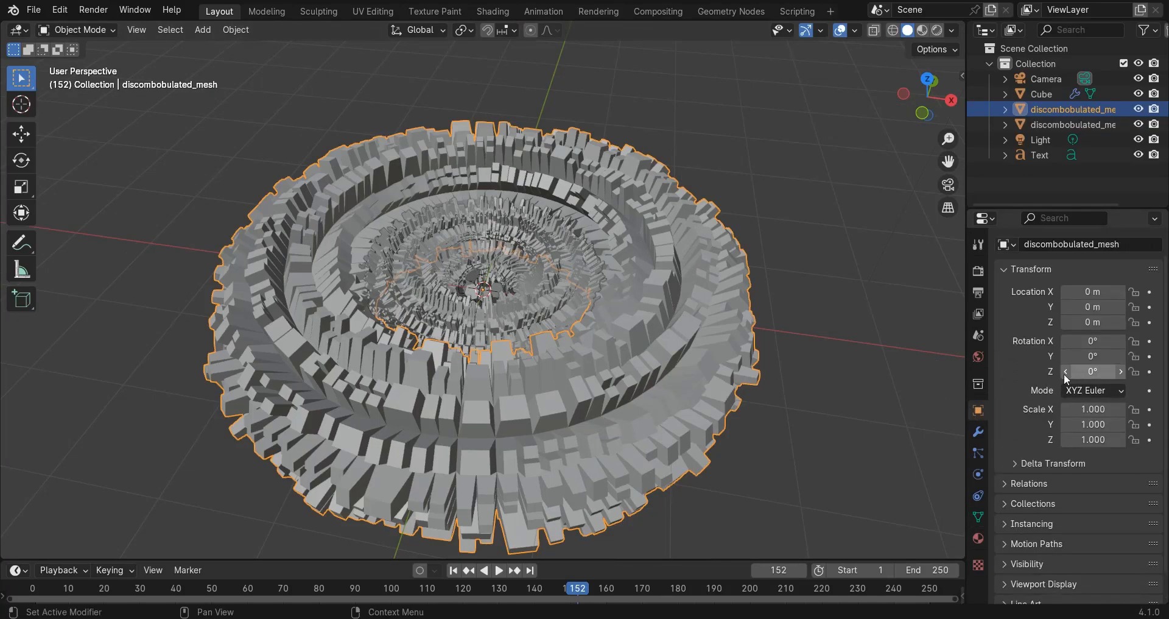
pyautogui.moveTo(967, 385); pyautogui.dragTo(864, 379)
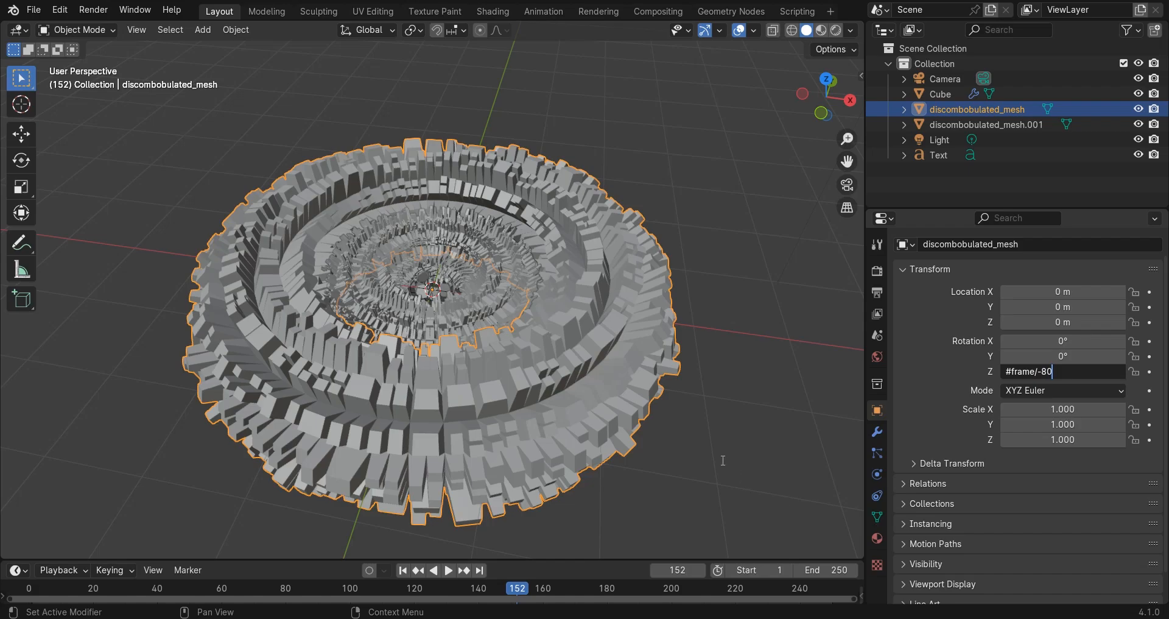
pyautogui.press('Return')
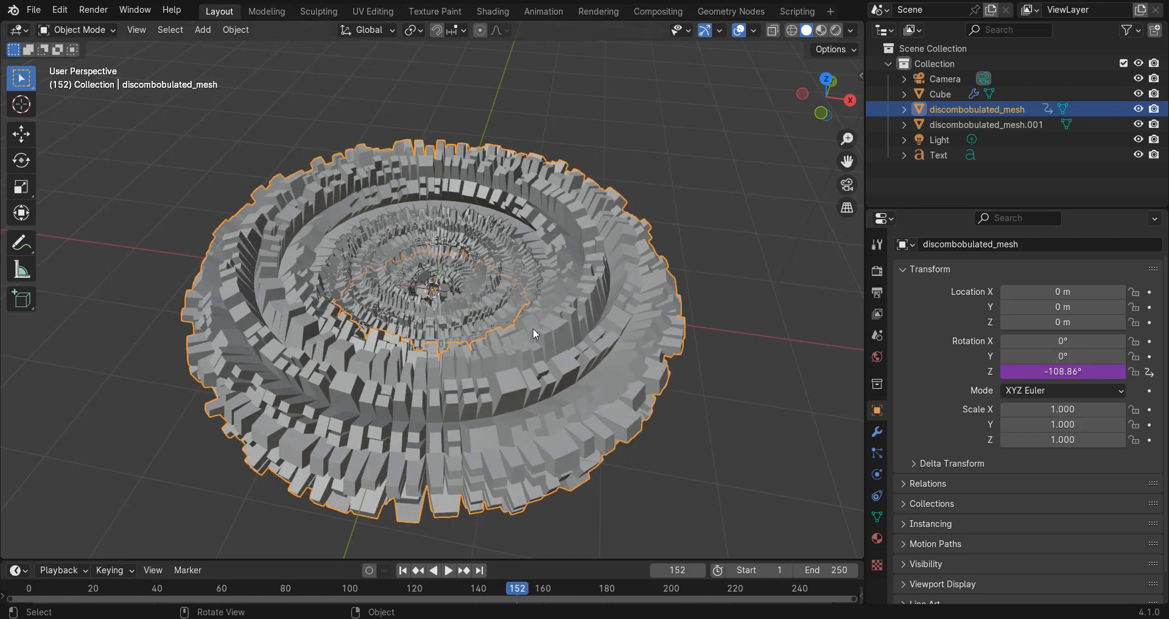
# Drive the inner discombobulated ring's Z rotation with the expression #frame/50.
pyautogui.press('space')
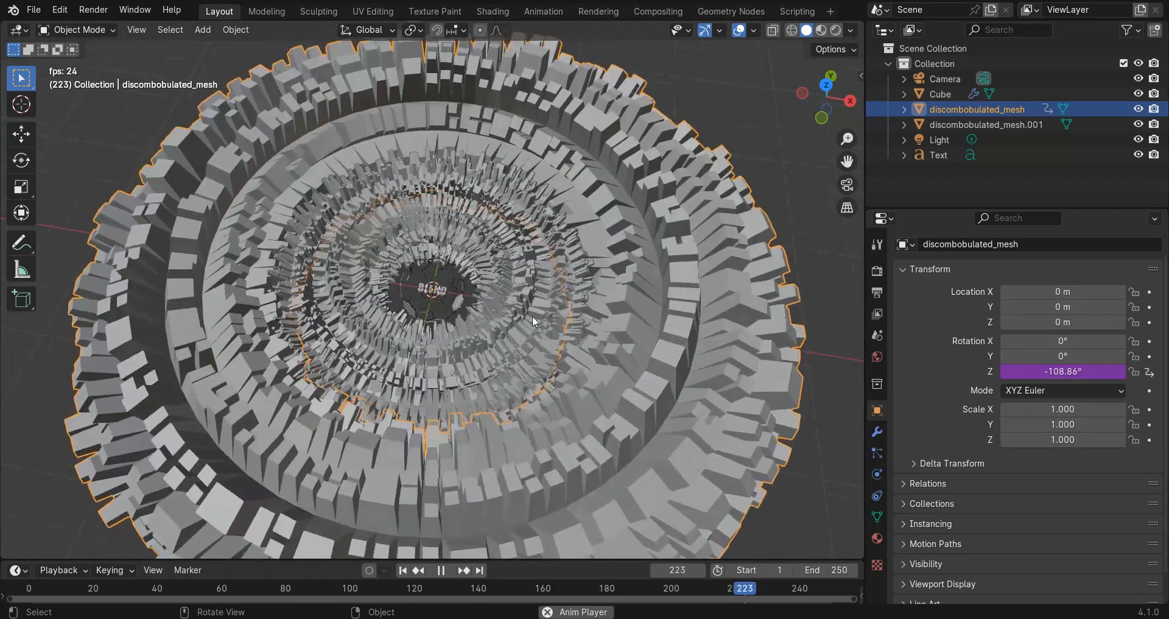
pyautogui.click(502, 268)
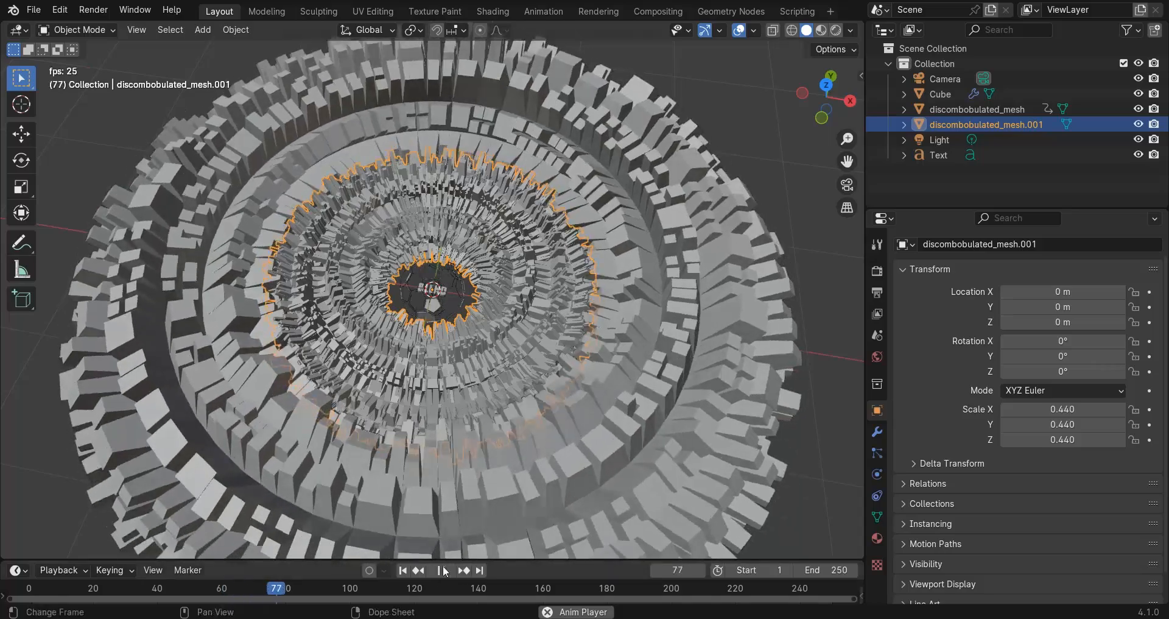
pyautogui.press('space')
pyautogui.scroll(3, 462, 325)
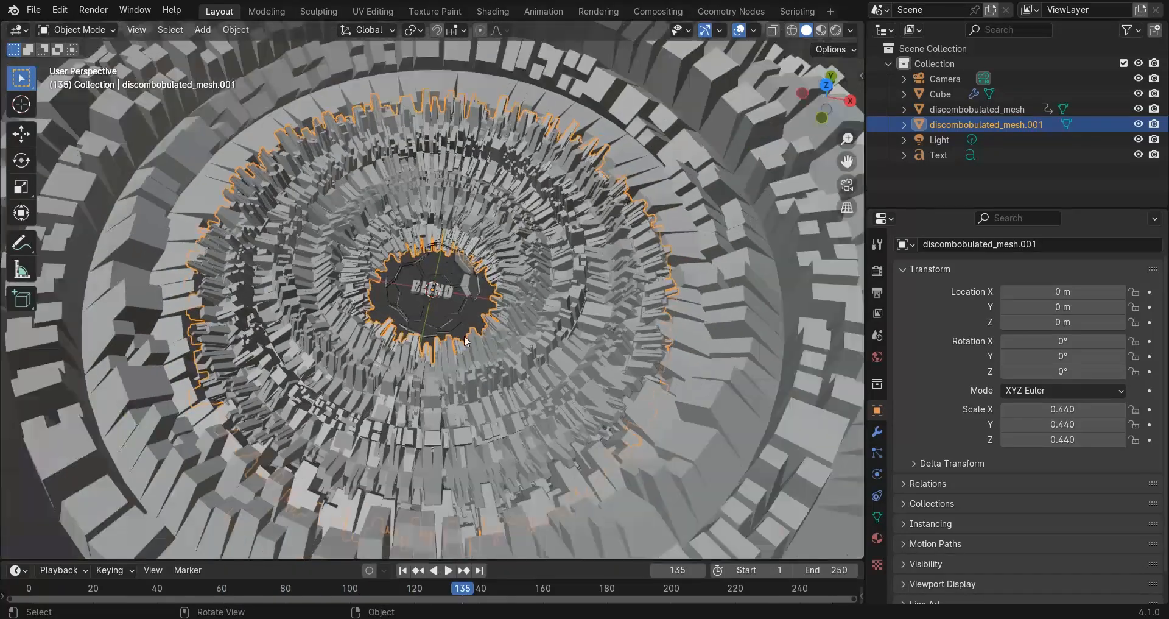
pyautogui.scroll(-2, 464, 340)
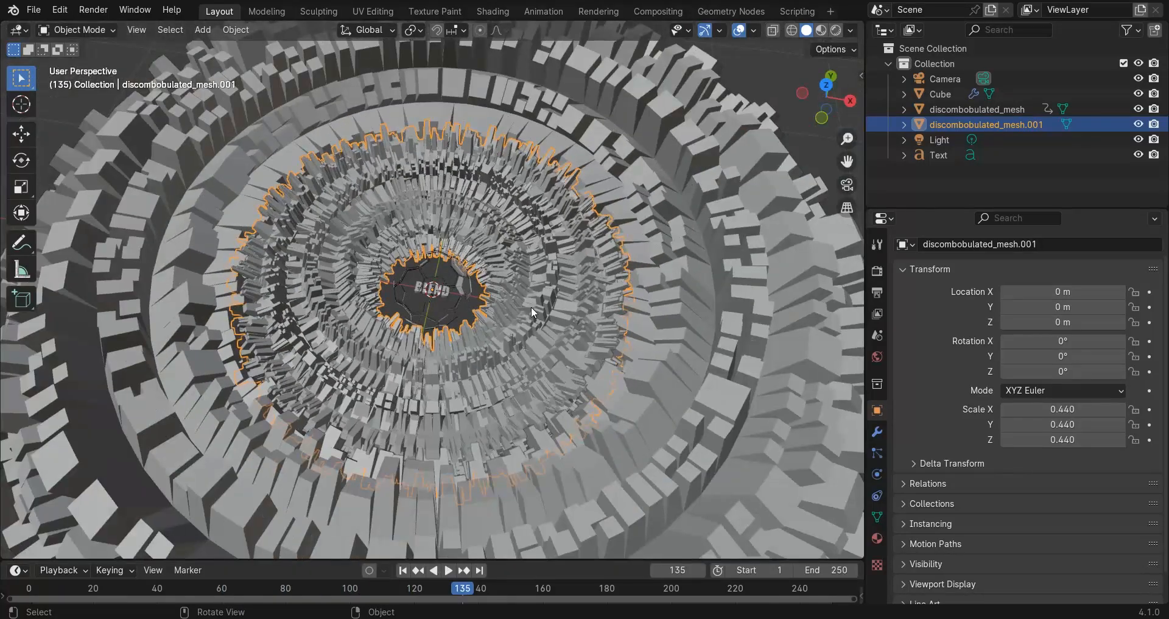
pyautogui.click(1031, 372)
pyautogui.write('#frame/50')
pyautogui.press('Return')
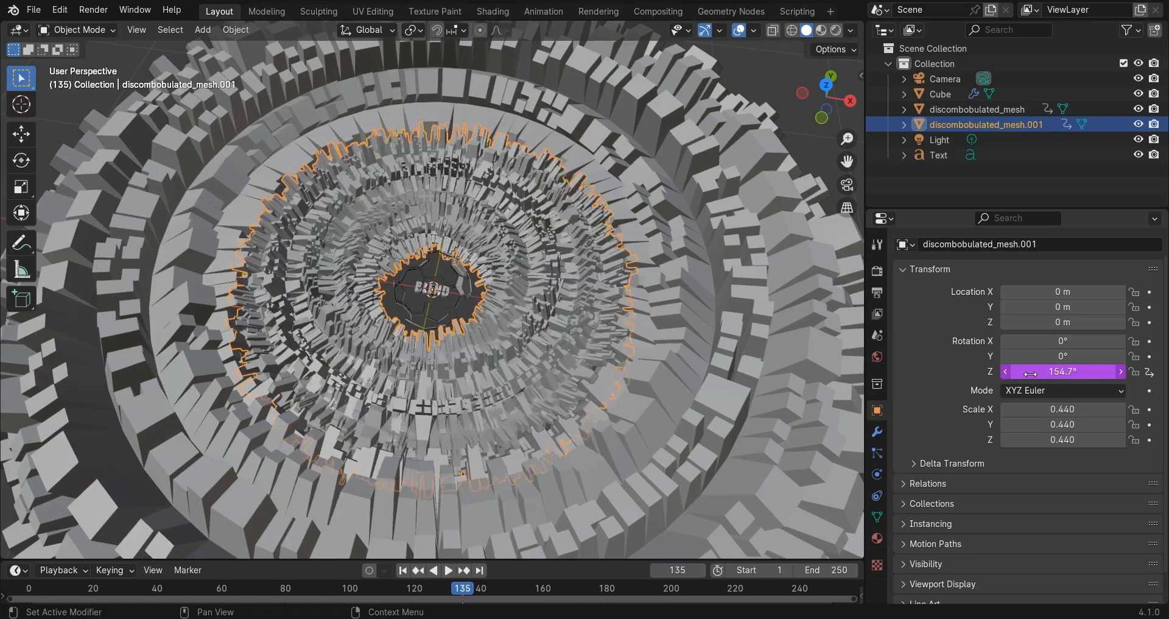
# Play the animation and examine the rings' rotation from afar and close to the BLEND text, then stop it.
pyautogui.scroll(-3, 491, 365)
pyautogui.press('space')
pyautogui.click(681, 163)
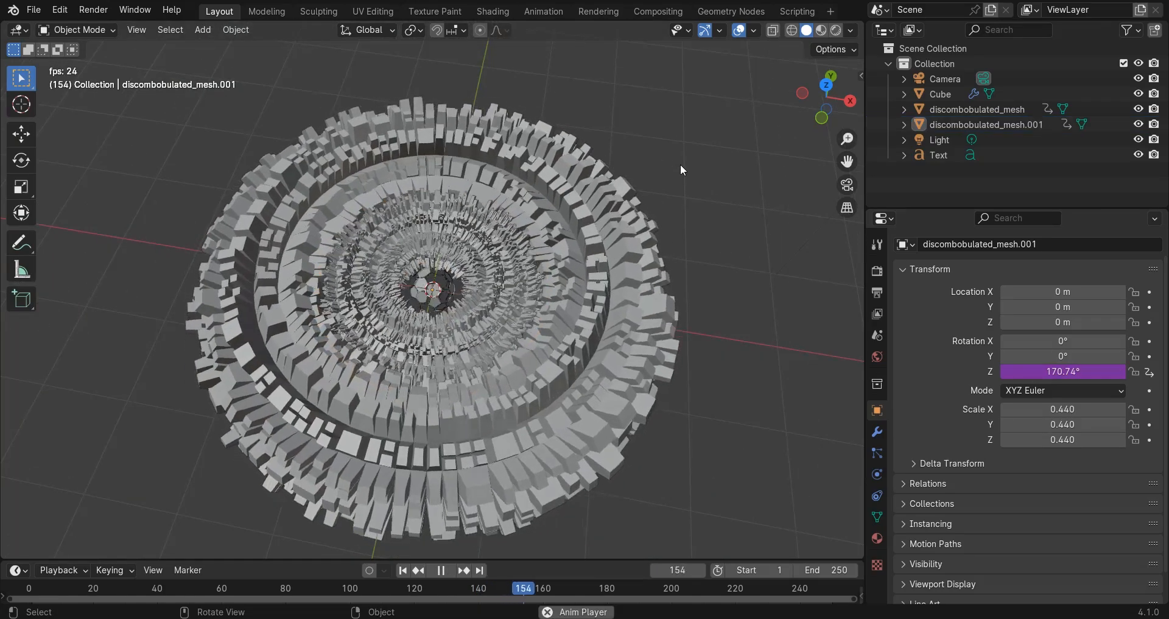
pyautogui.scroll(4, 581, 195)
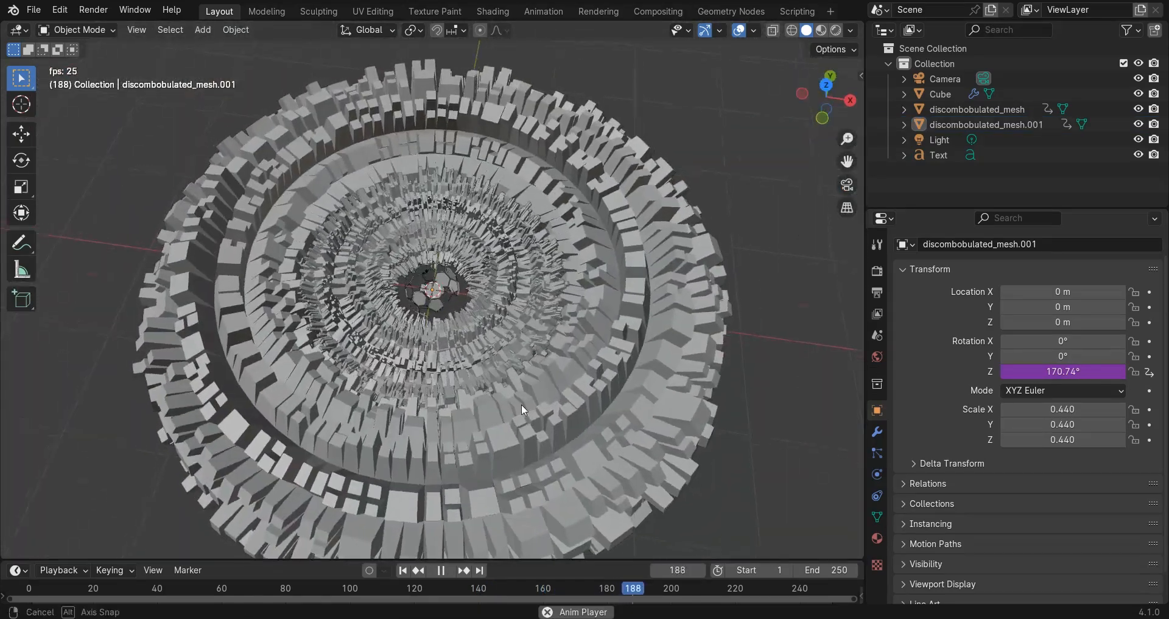
pyautogui.scroll(4, 432, 234)
pyautogui.scroll(2, 432, 235)
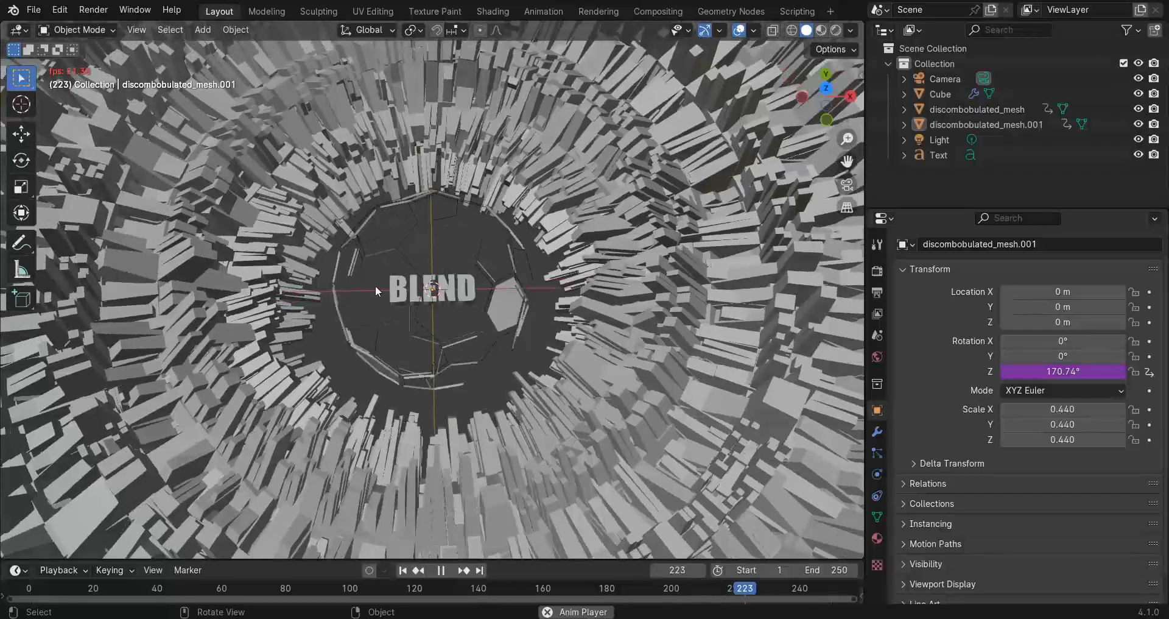
pyautogui.press('space')
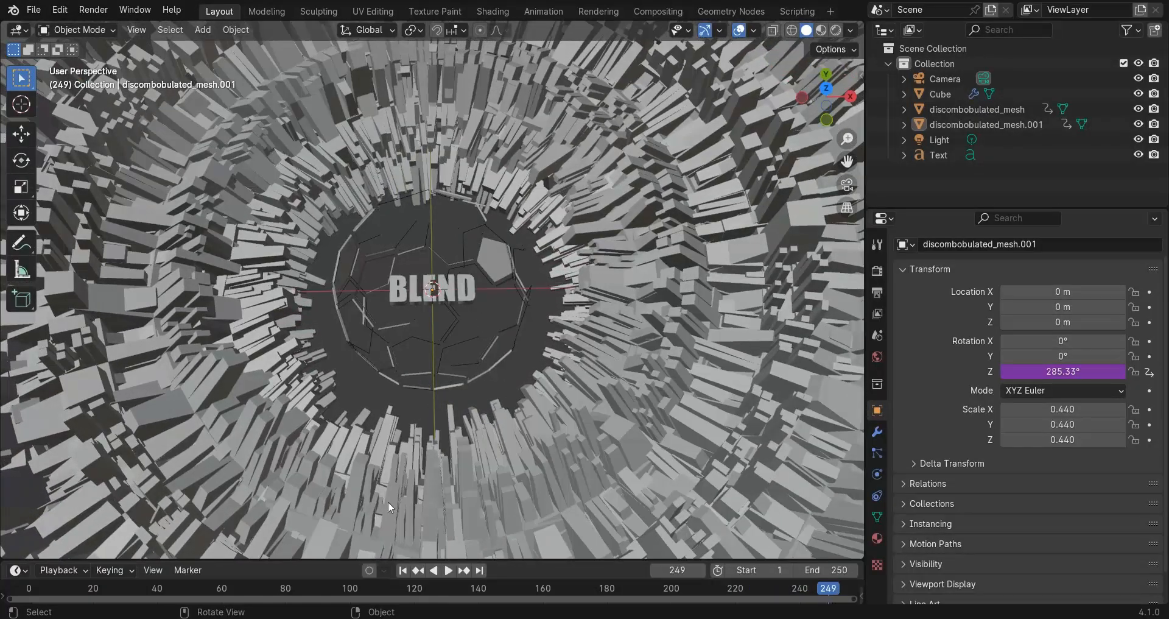
# Select the panelled sphere and bring up its Transform Geometry scale values in the Geometry Nodes workspace.
pyautogui.click(461, 200)
pyautogui.click(462, 195)
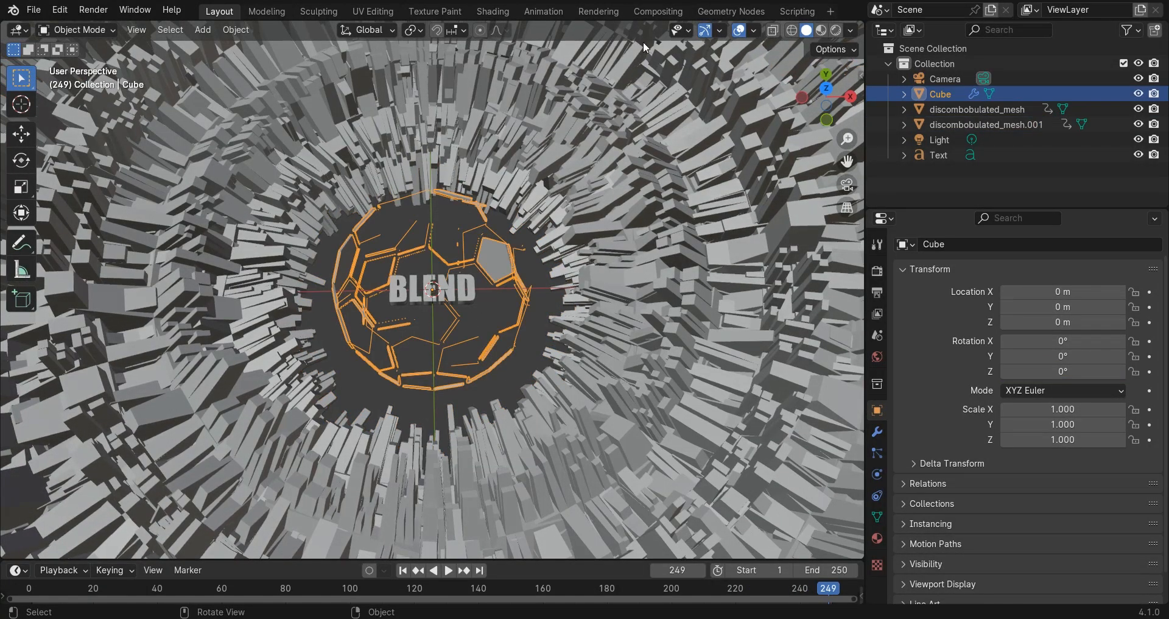
pyautogui.click(717, 11)
pyautogui.moveTo(588, 154); pyautogui.dragTo(565, 192, button='middle')
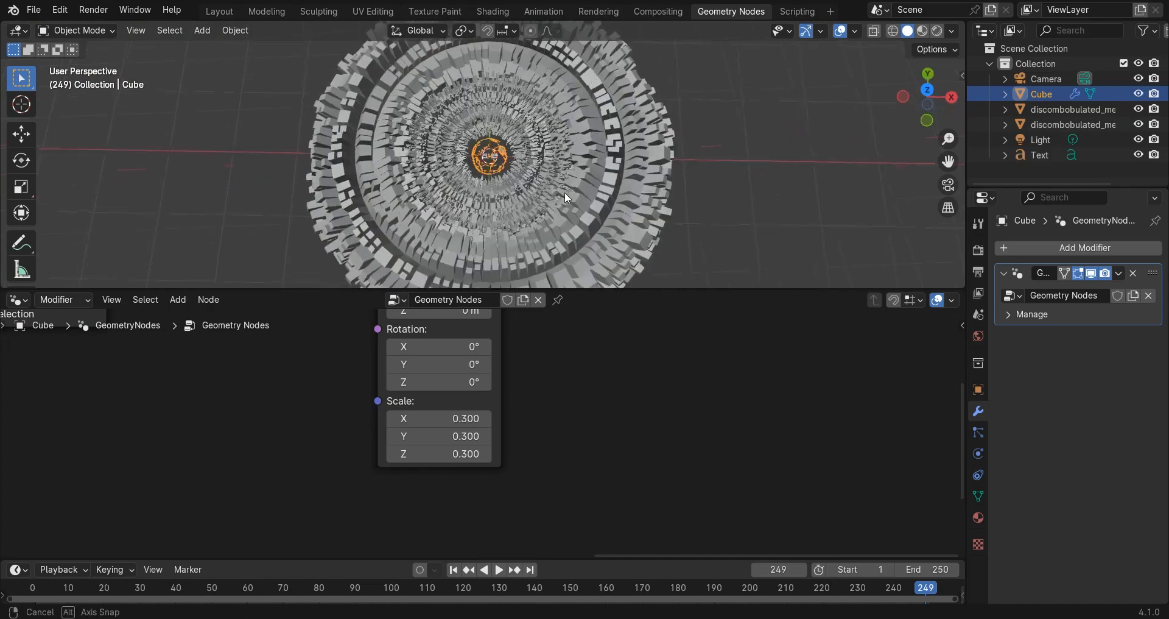
pyautogui.scroll(8, 564, 125)
pyautogui.scroll(-8, 620, 352)
pyautogui.scroll(-5, 630, 375)
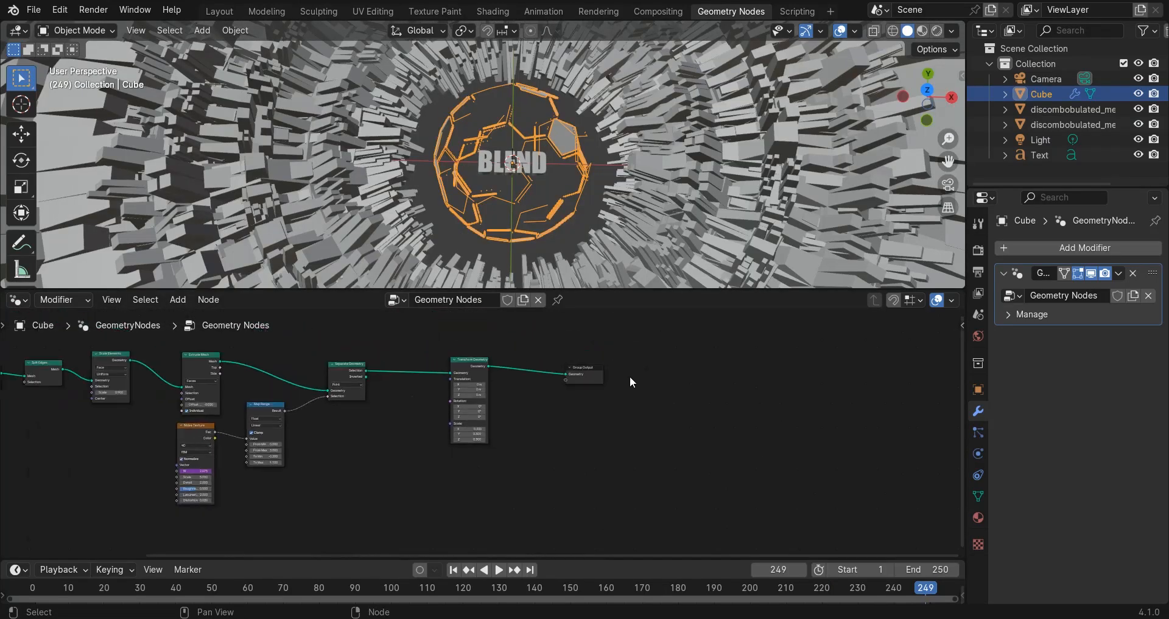
pyautogui.scroll(5, 341, 395)
pyautogui.scroll(2, 610, 377)
pyautogui.moveTo(427, 390); pyautogui.dragTo(472, 366, button='middle')
pyautogui.scroll(9, 509, 387)
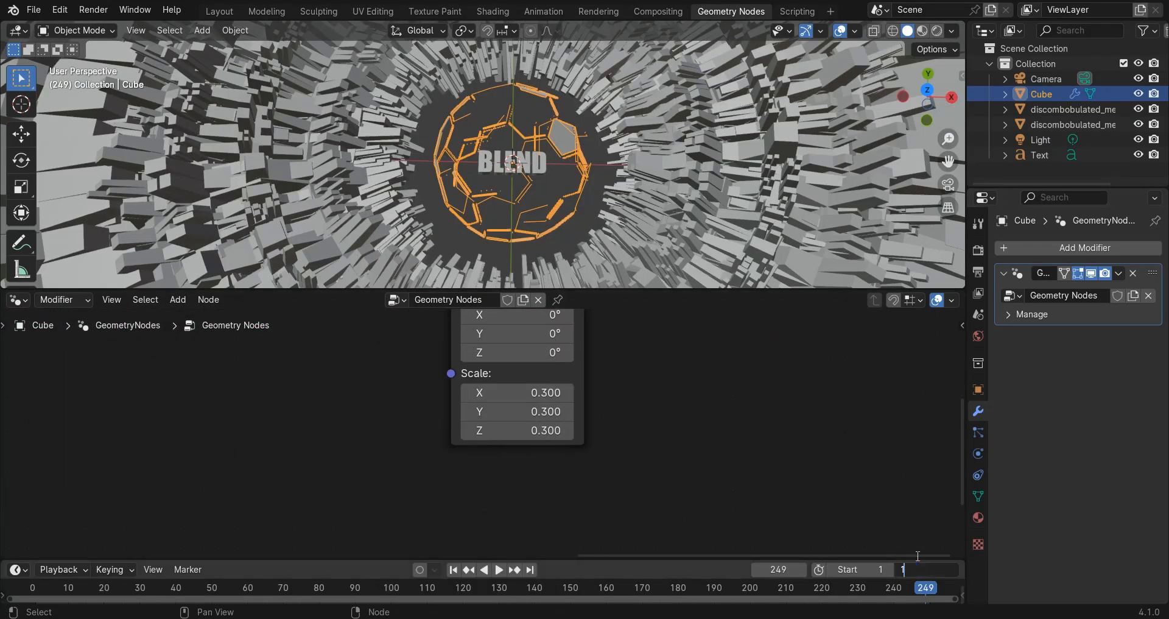
# Set the animation's end frame to 150 and keyframe the Transform Geometry scale of 0.3 at frame 1.
pyautogui.click(453, 568)
pyautogui.moveTo(433, 560); pyautogui.dragTo(429, 502)
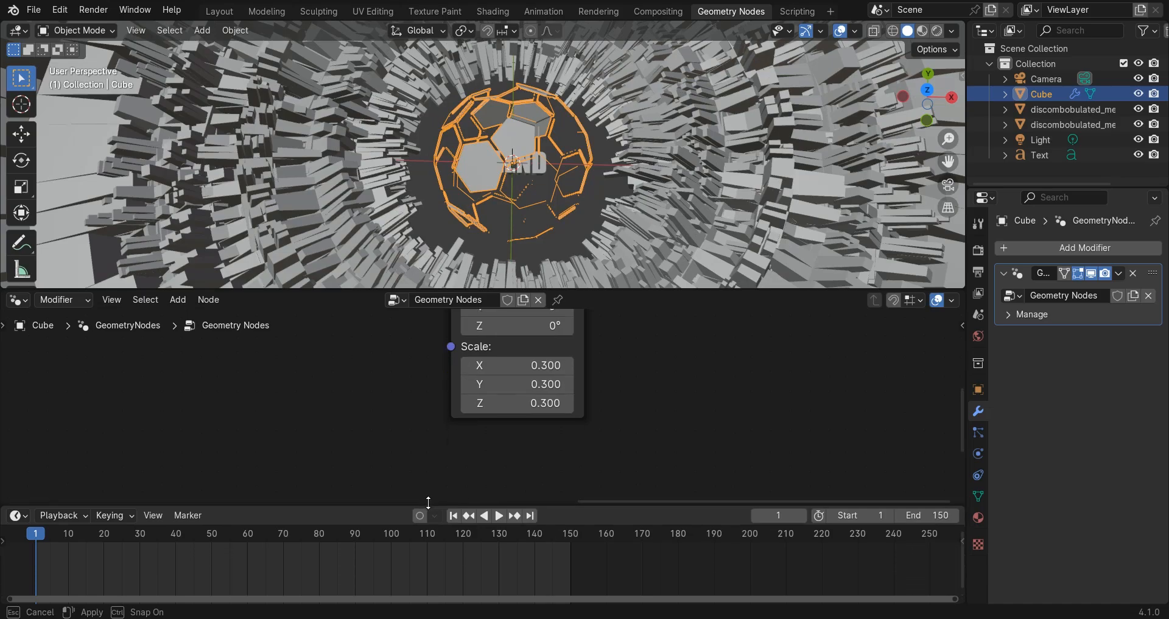
pyautogui.rightClick(472, 365)
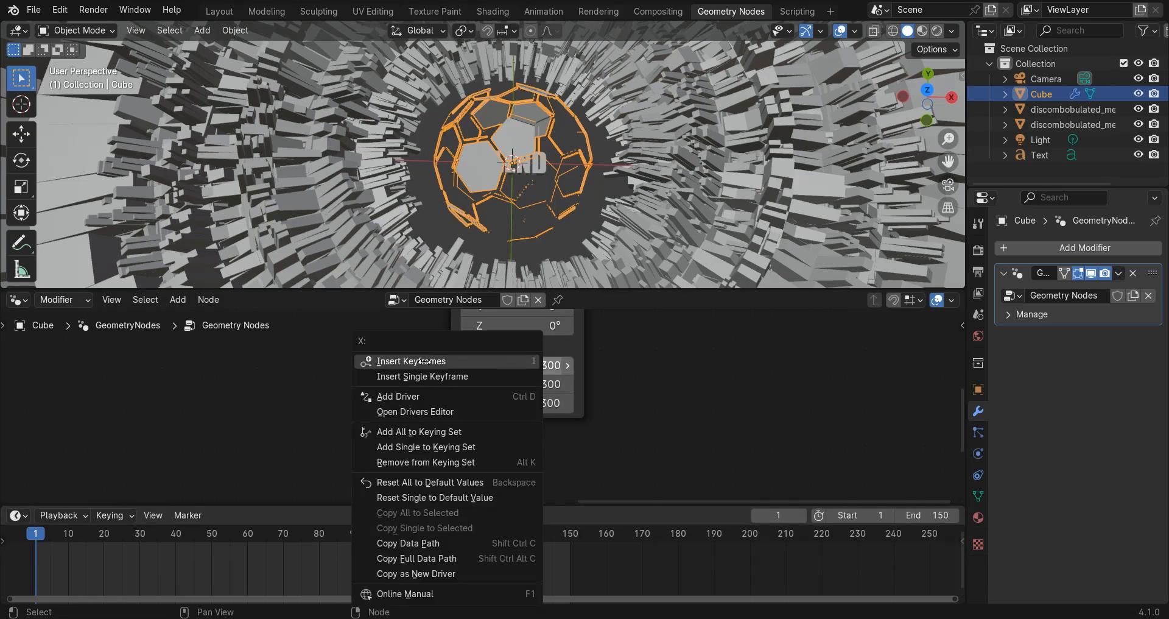
pyautogui.click(383, 365)
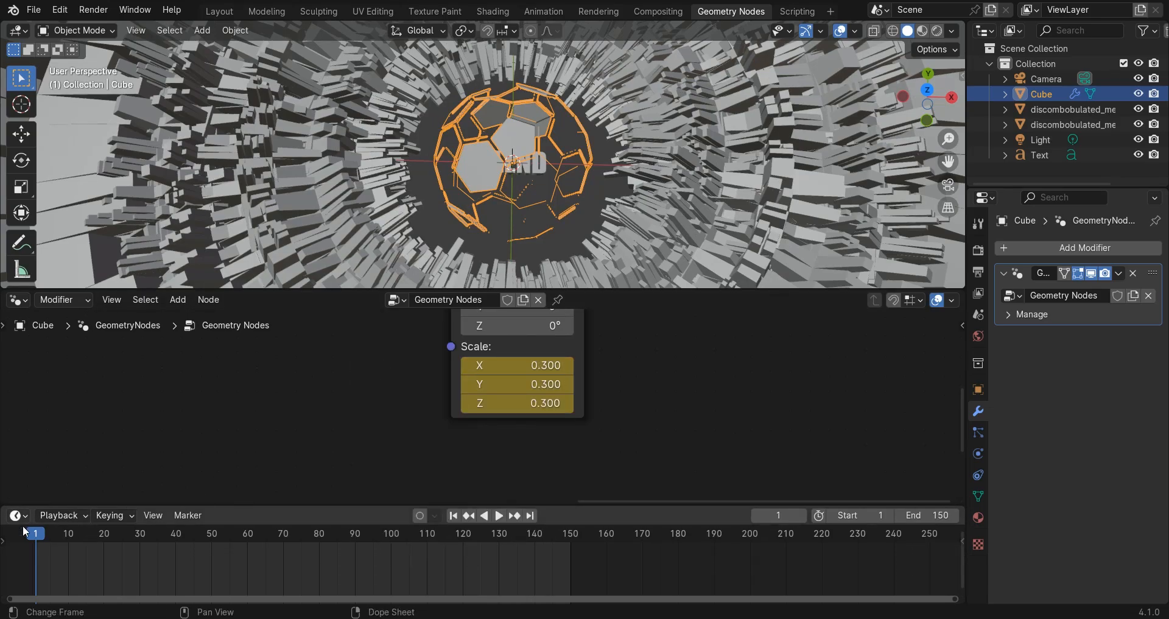
# Set all three Transform Geometry scale values to 0.35 and keyframe them at frame 150.
pyautogui.click(530, 516)
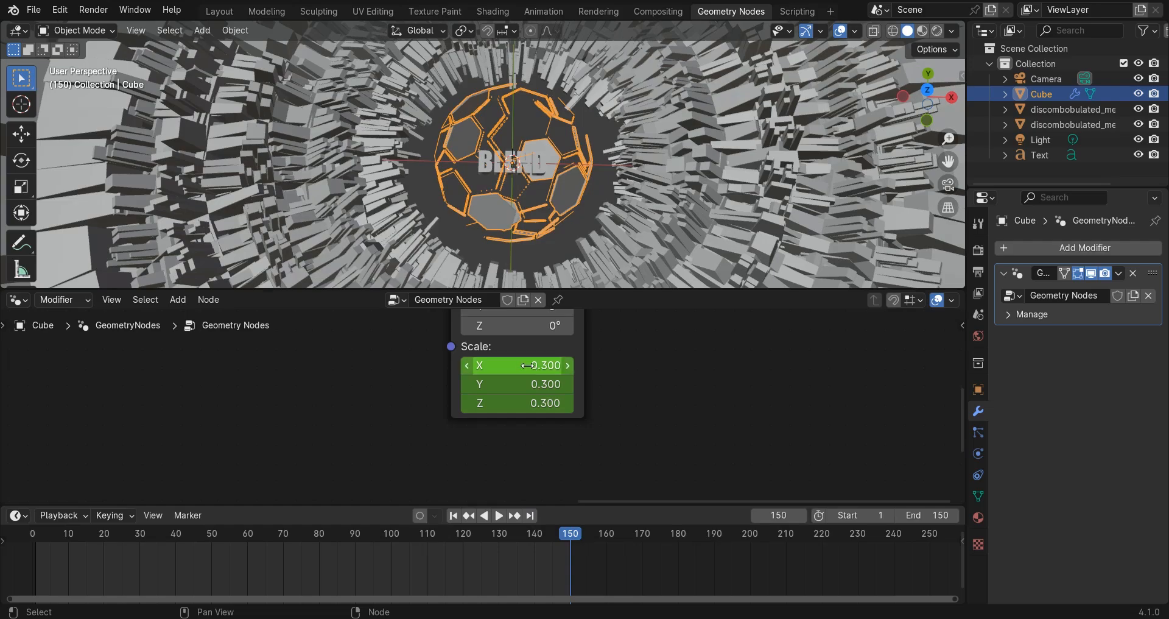
pyautogui.moveTo(522, 367); pyautogui.dragTo(522, 403)
pyautogui.write('.35')
pyautogui.press('Return')
pyautogui.moveTo(496, 366); pyautogui.dragTo(497, 404)
pyautogui.write('.35')
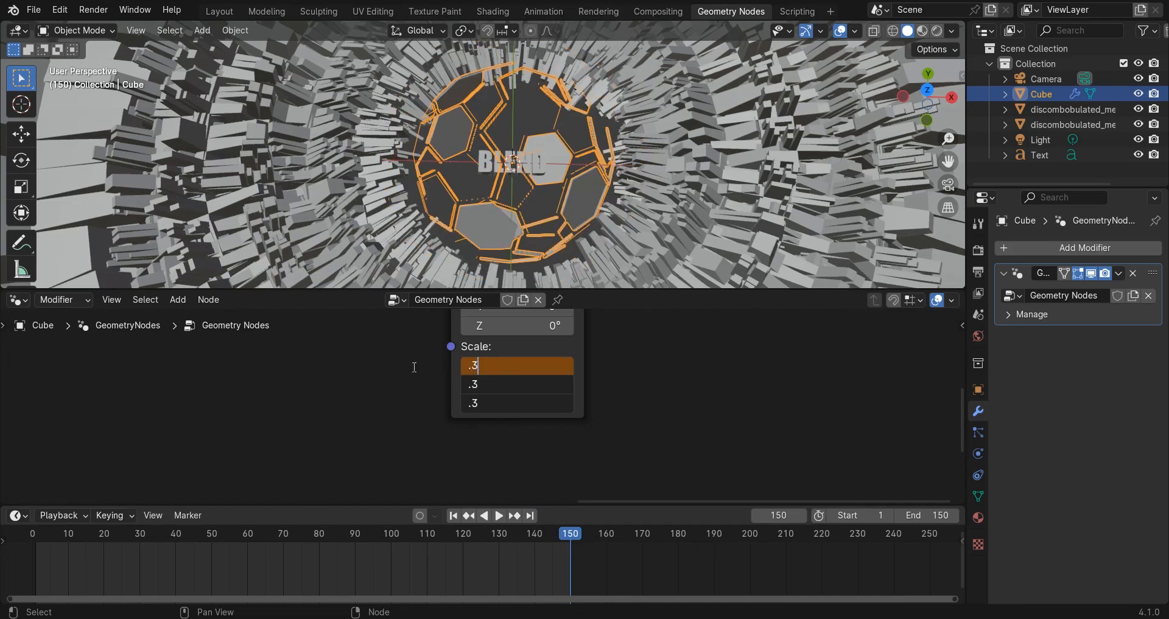
pyautogui.press('Return')
pyautogui.rightClick(481, 365)
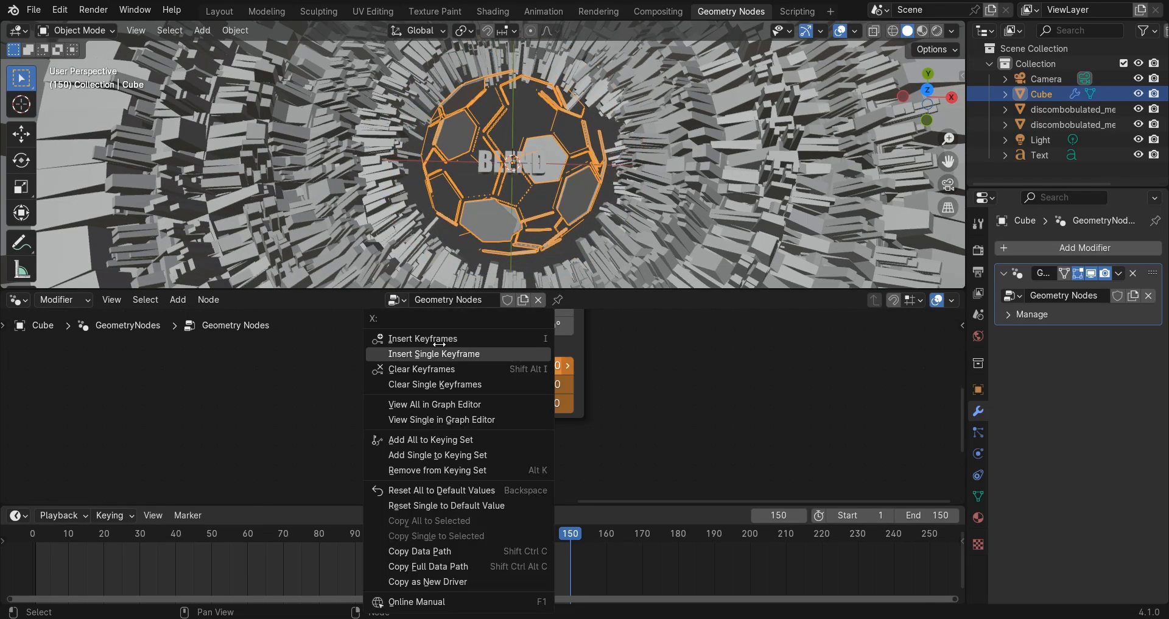
pyautogui.click(433, 340)
# Play the sphere's growth from frame 1 and set the scale keyframes' interpolation to Linear.
pyautogui.scroll(1, 603, 204)
pyautogui.scroll(4, 603, 204)
pyautogui.moveTo(603, 203); pyautogui.dragTo(581, 186, button='middle')
pyautogui.hotkey('shift', 'Left')
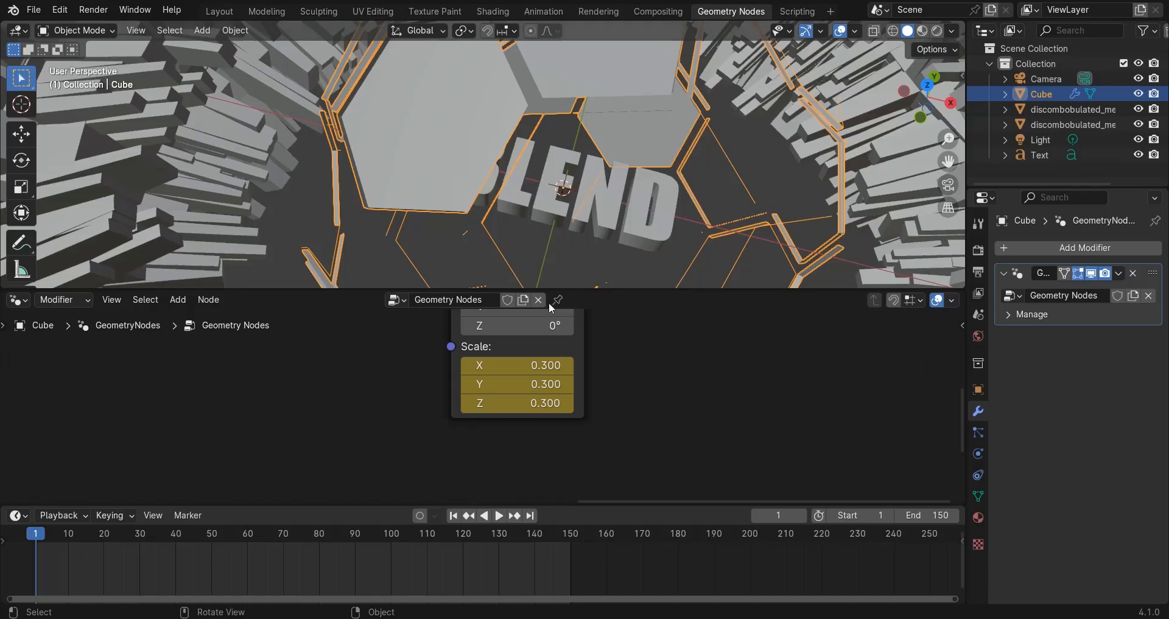
pyautogui.scroll(-4, 493, 389)
pyautogui.moveTo(496, 377); pyautogui.dragTo(500, 442, button='middle')
pyautogui.moveTo(501, 345); pyautogui.dragTo(510, 373, button='middle')
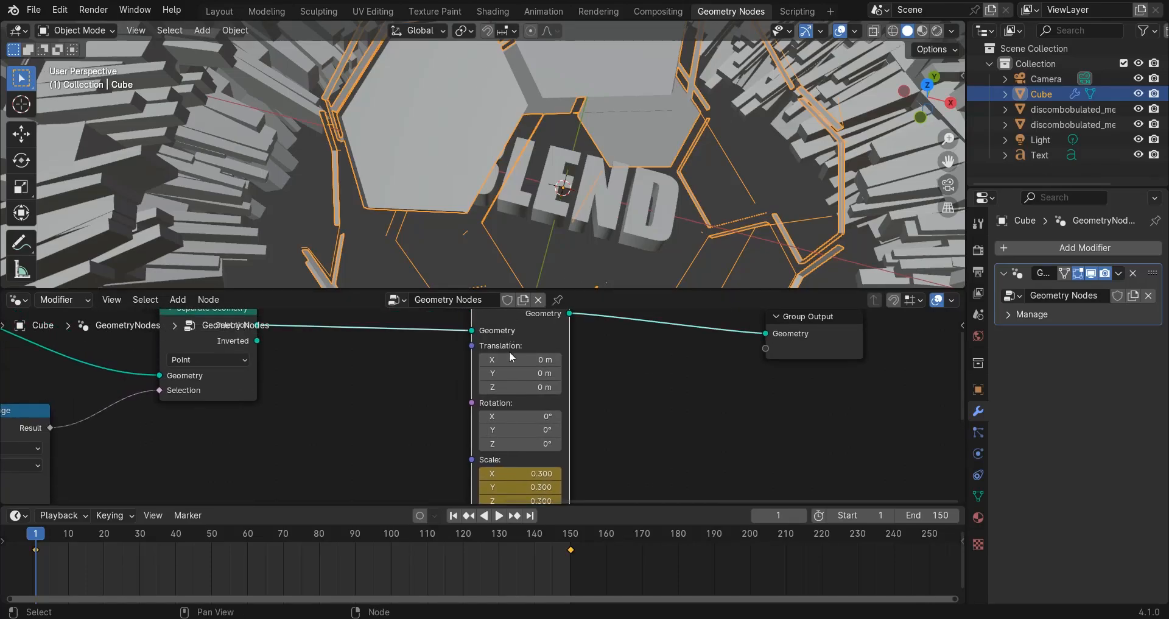
pyautogui.moveTo(355, 514); pyautogui.dragTo(356, 478)
pyautogui.press('space')
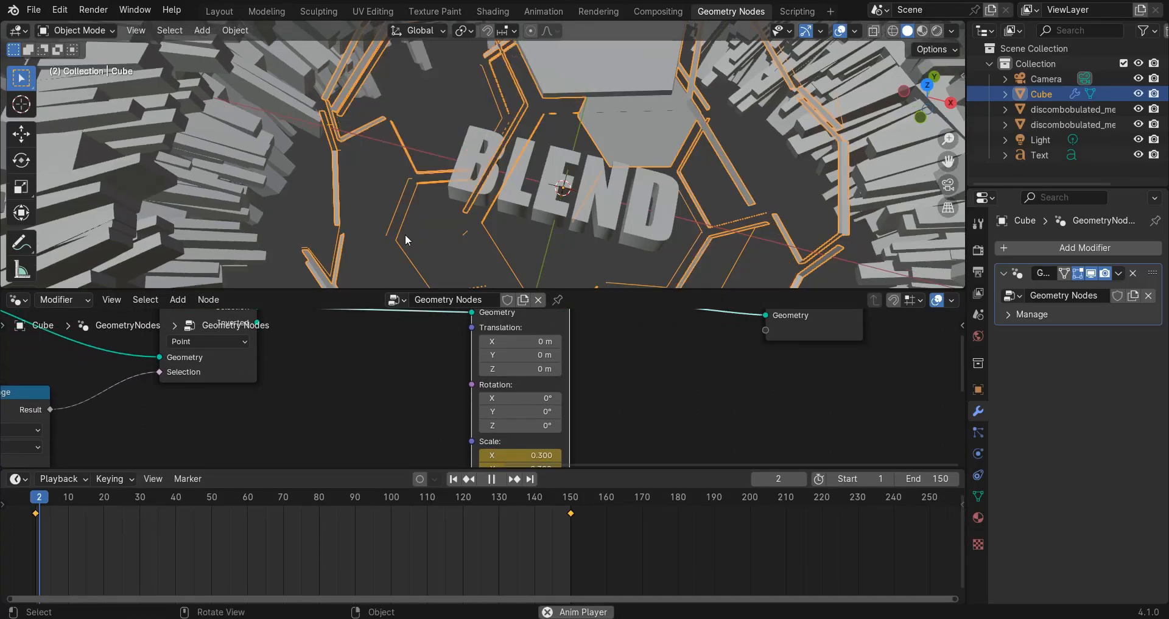
pyautogui.press('t')
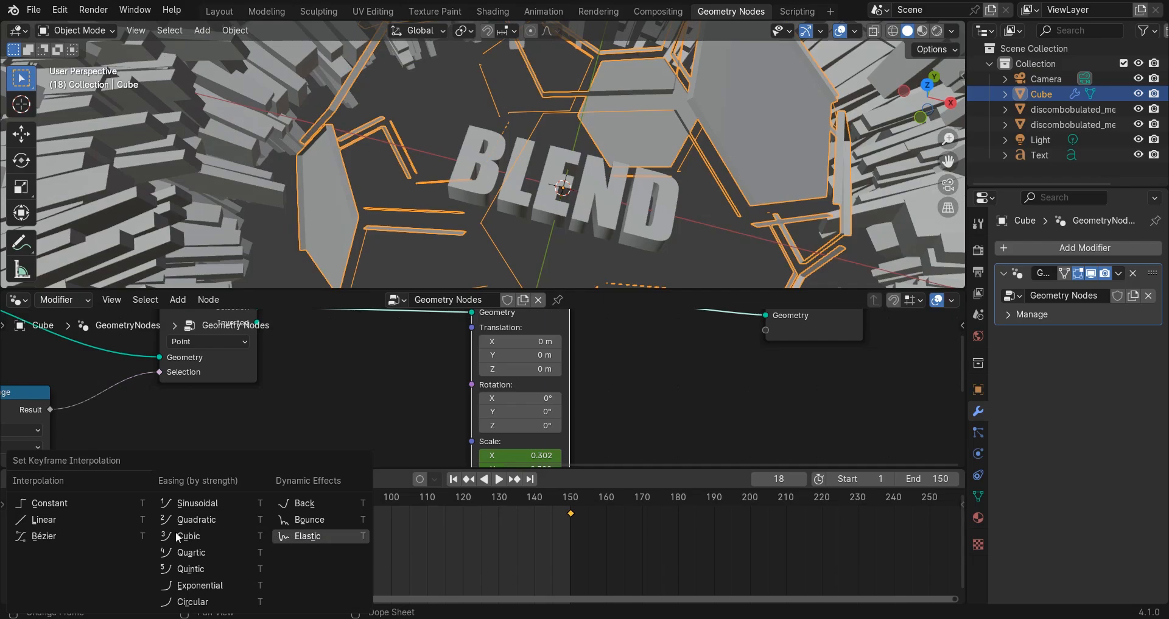
pyautogui.click(118, 520)
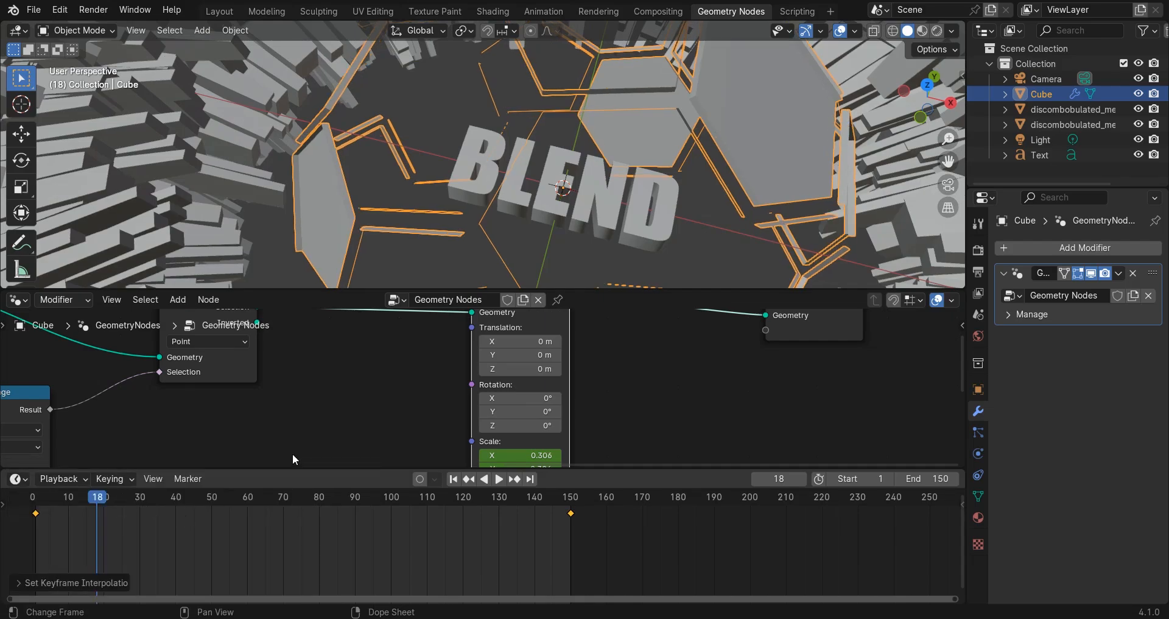
# Select the BLEND text in the Layout workspace and bring up its paragraph spacing settings.
pyautogui.click(223, 14)
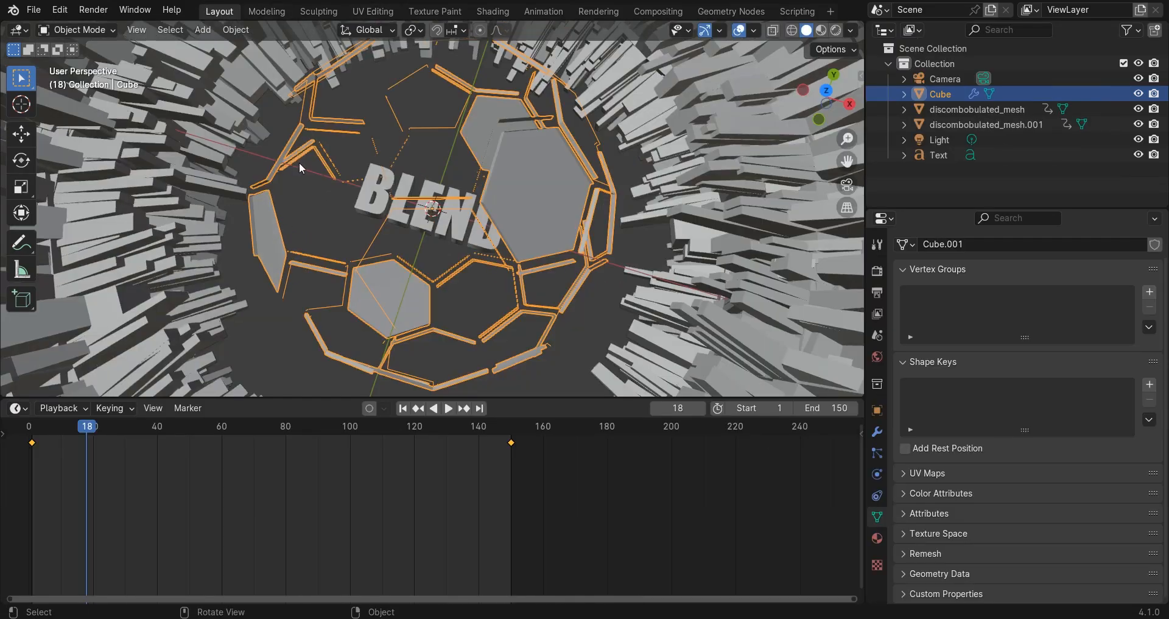
pyautogui.click(372, 206)
pyautogui.scroll(4, 373, 211)
pyautogui.scroll(-4, 373, 211)
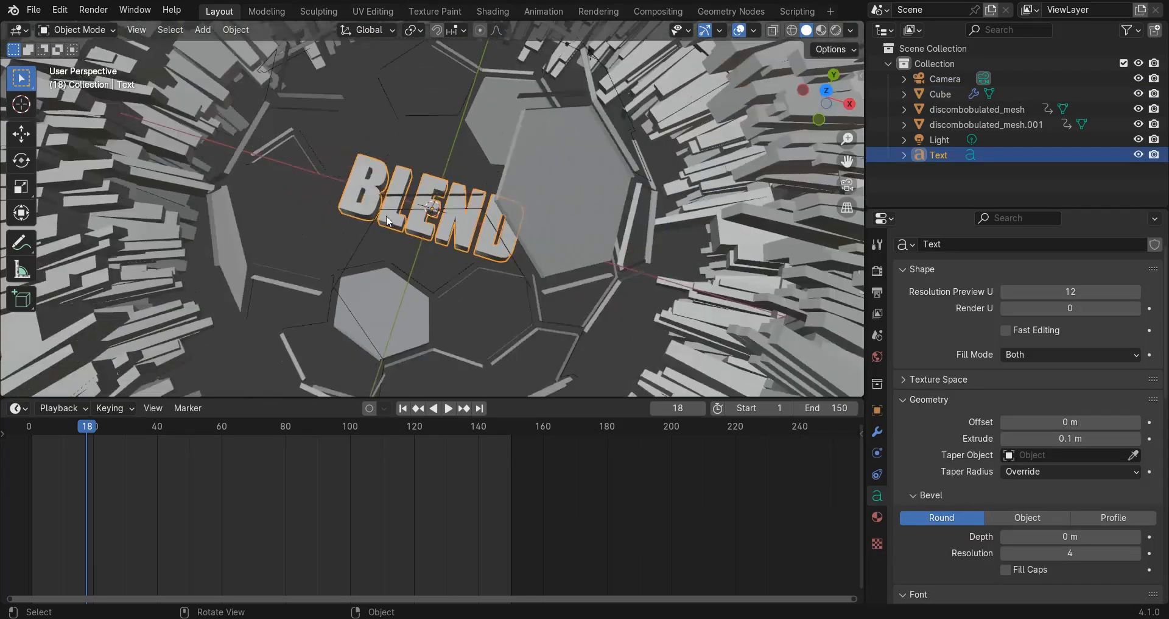
pyautogui.moveTo(373, 211); pyautogui.dragTo(407, 210, button='middle')
pyautogui.scroll(2, 417, 210)
pyautogui.scroll(2, 420, 237)
pyautogui.scroll(-4, 423, 264)
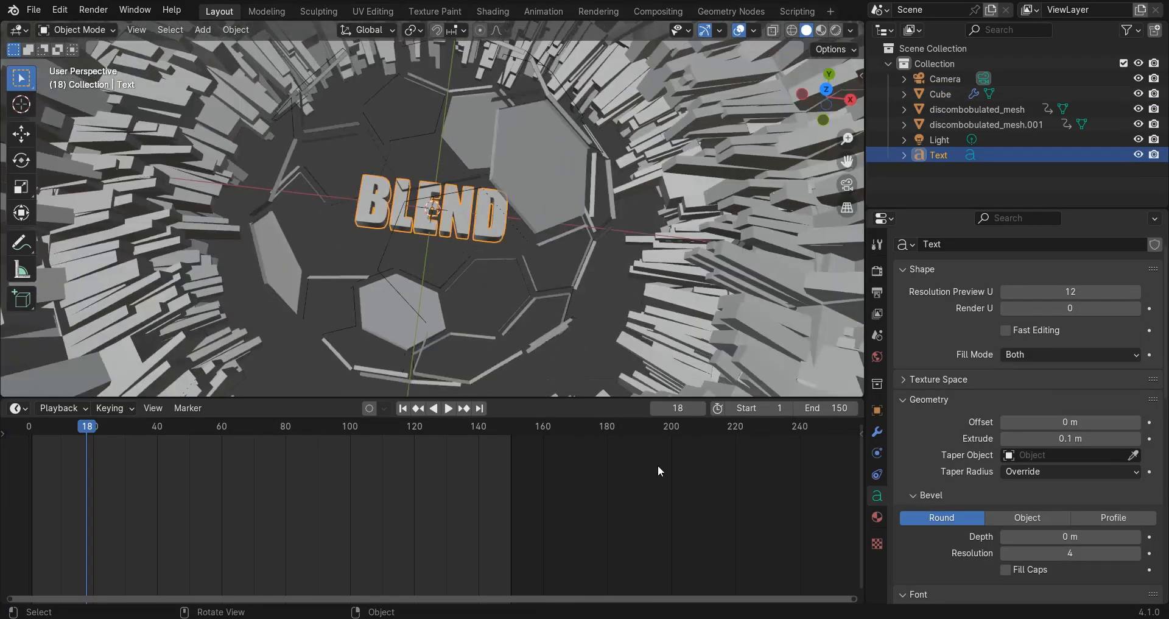
pyautogui.moveTo(524, 397); pyautogui.dragTo(524, 332)
pyautogui.scroll(-15, 1105, 373)
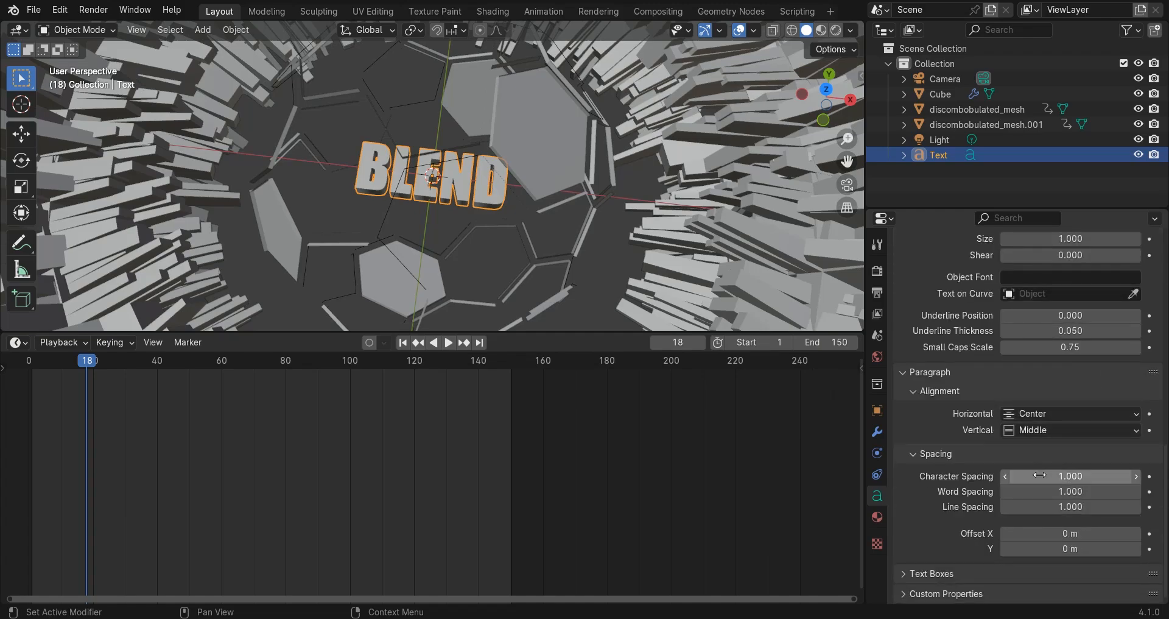
# Keyframe the BLEND text's character spacing of 1.0 at frame 1.
pyautogui.hotkey('shift', 'Left')
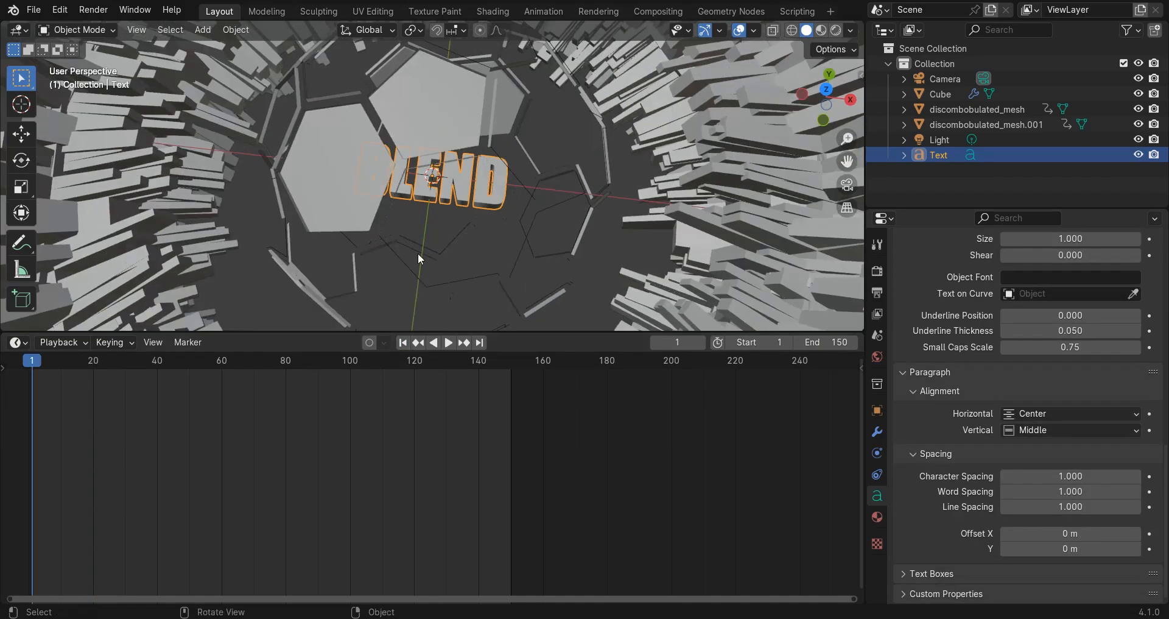
pyautogui.moveTo(292, 104); pyautogui.dragTo(376, 184, button='middle')
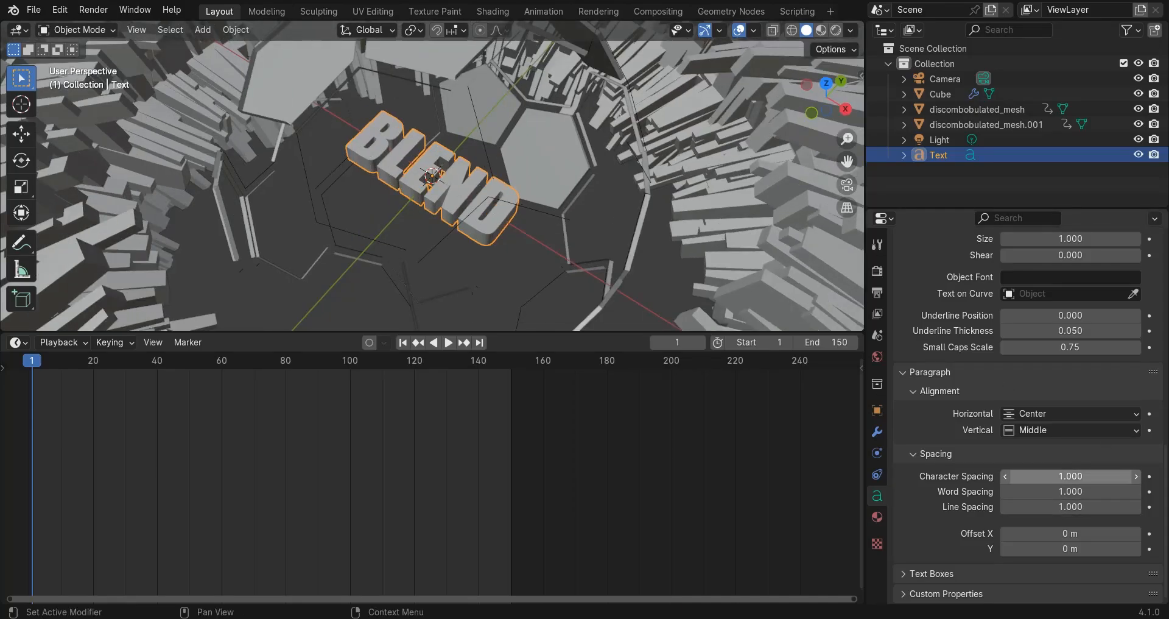
pyautogui.moveTo(1070, 476)
pyautogui.mouseDown()
pyautogui.moveTo(1092, 477)
pyautogui.moveTo(1039, 477)
pyautogui.moveTo(1080, 477)
pyautogui.mouseUp()
pyautogui.press('Escape')
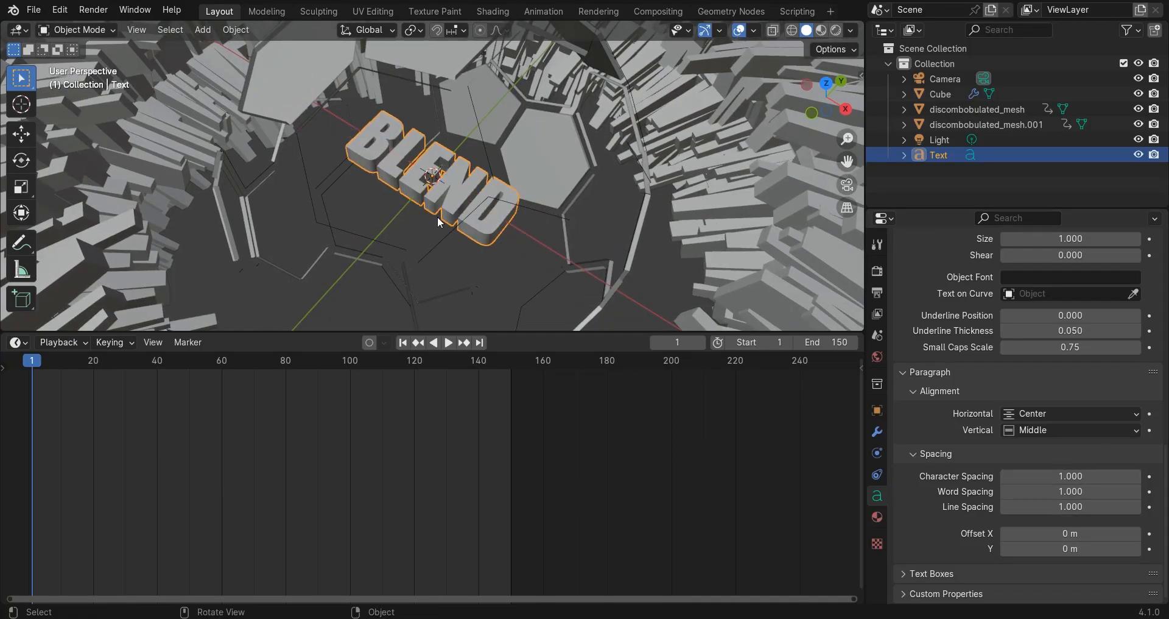
pyautogui.rightClick(1053, 476)
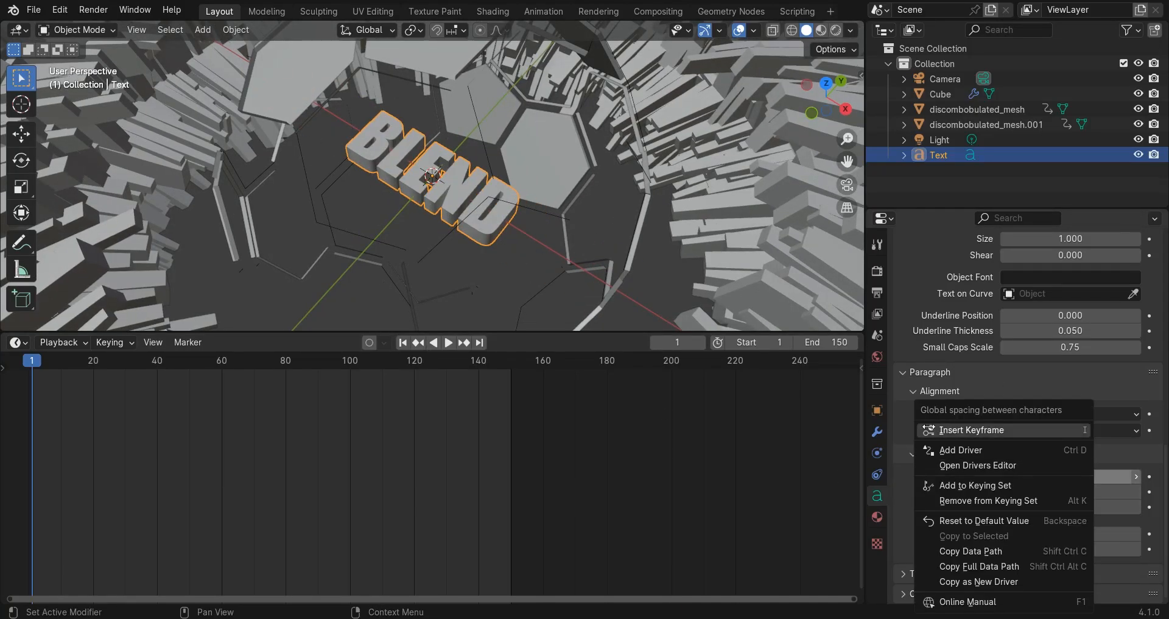
pyautogui.click(950, 431)
# Increase the text's character spacing to 1.5 and keyframe it at frame 150.
pyautogui.hotkey('shift', 'Right')
pyautogui.moveTo(580, 256); pyautogui.dragTo(584, 304, button='middle')
pyautogui.moveTo(1060, 476); pyautogui.dragTo(1090, 476)
pyautogui.moveTo(622, 213); pyautogui.dragTo(603, 256, button='middle')
pyautogui.moveTo(1052, 476); pyautogui.dragTo(1066, 476)
pyautogui.rightClick(1052, 477)
pyautogui.click(1011, 431)
# Set the text's character spacing to 1.4 at frame 100 and keyframe it.
pyautogui.moveTo(450, 362); pyautogui.dragTo(351, 383)
pyautogui.moveTo(487, 262); pyautogui.dragTo(472, 264, button='middle')
pyautogui.write('1.4')
pyautogui.press('Return')
pyautogui.rightClick(1081, 475)
pyautogui.click(967, 428)
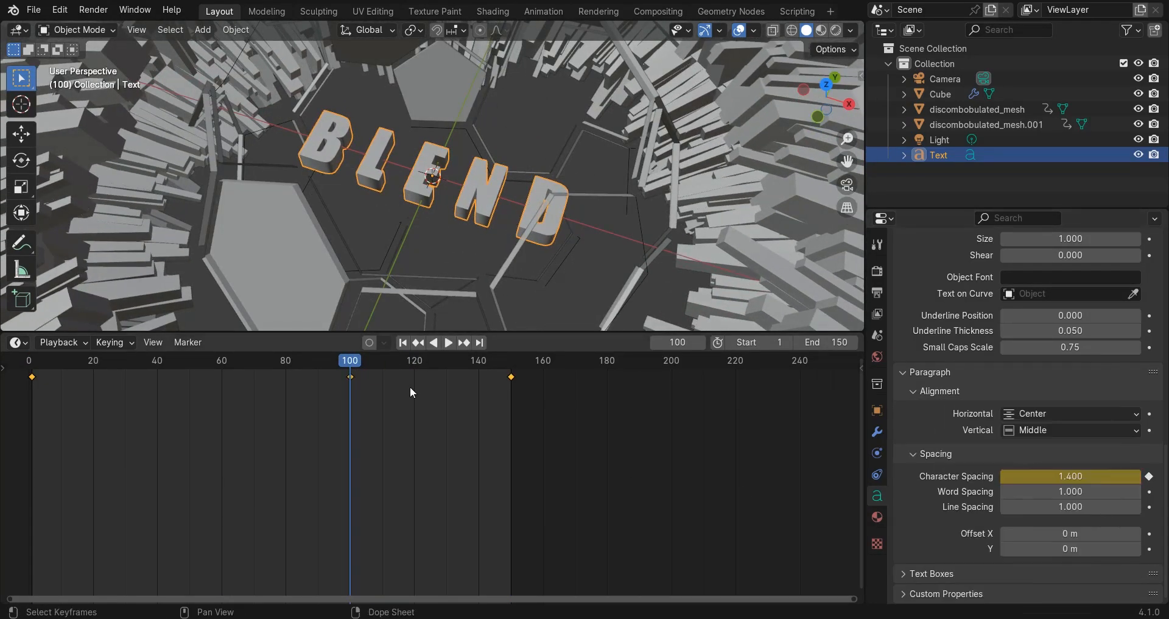
# Bring up the interpolation choices for the text's spacing keyframes and play the animation from the first frame.
pyautogui.moveTo(1, 417); pyautogui.dragTo(529, 334)
pyautogui.press('t')
pyautogui.click(327, 412)
pyautogui.press('space')
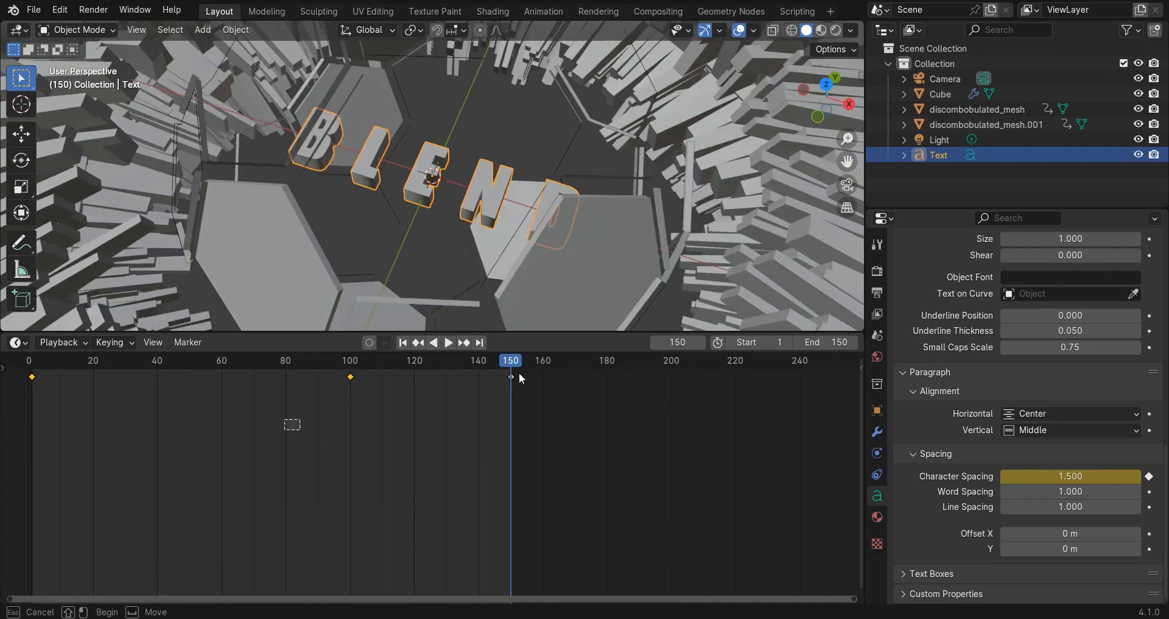
pyautogui.click(405, 342)
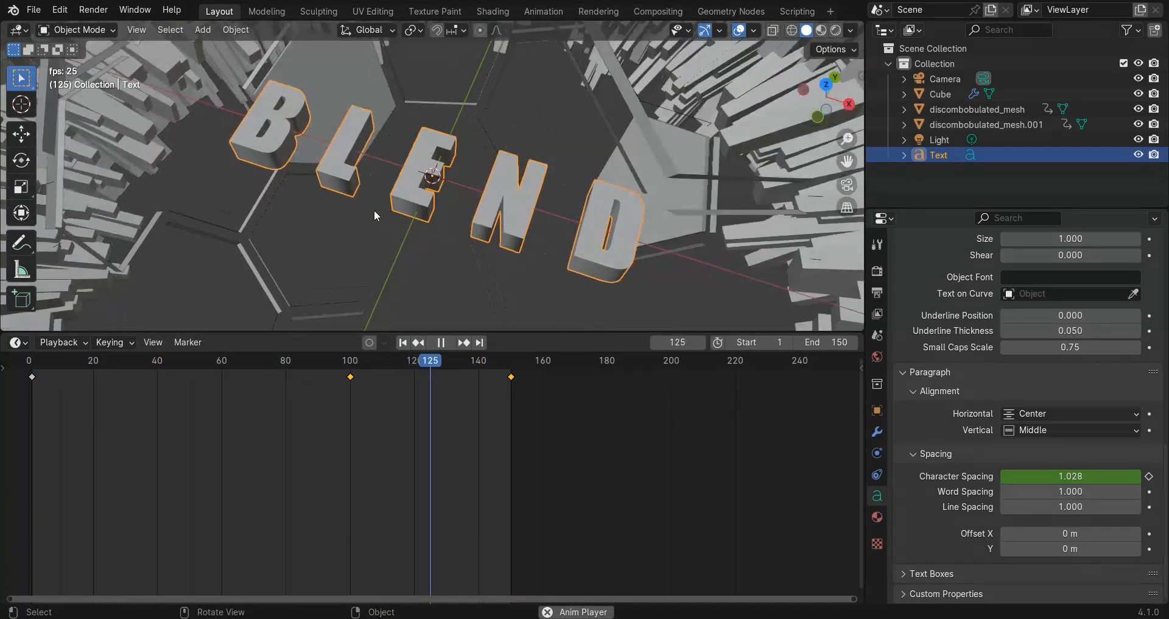
pyautogui.scroll(-6, 378, 213)
pyautogui.press('space')
# With Material Preview shading on, select the outer discombobulated ring and replace the timeline with a Shader Editor.
pyautogui.click(821, 31)
pyautogui.scroll(-1, 548, 183)
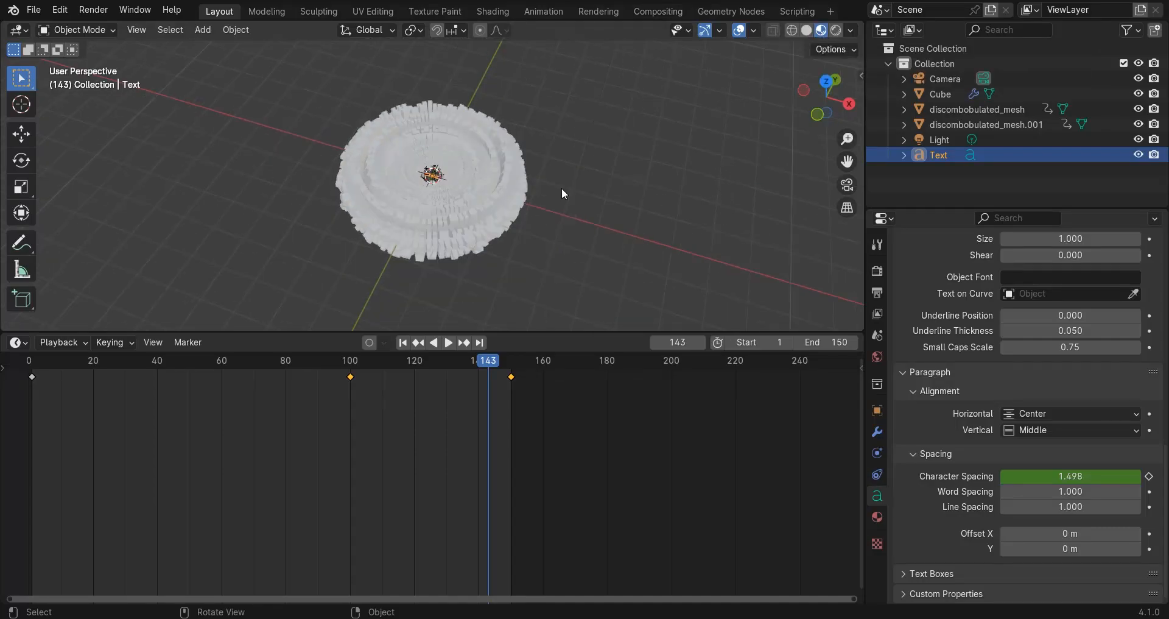
pyautogui.click(585, 133)
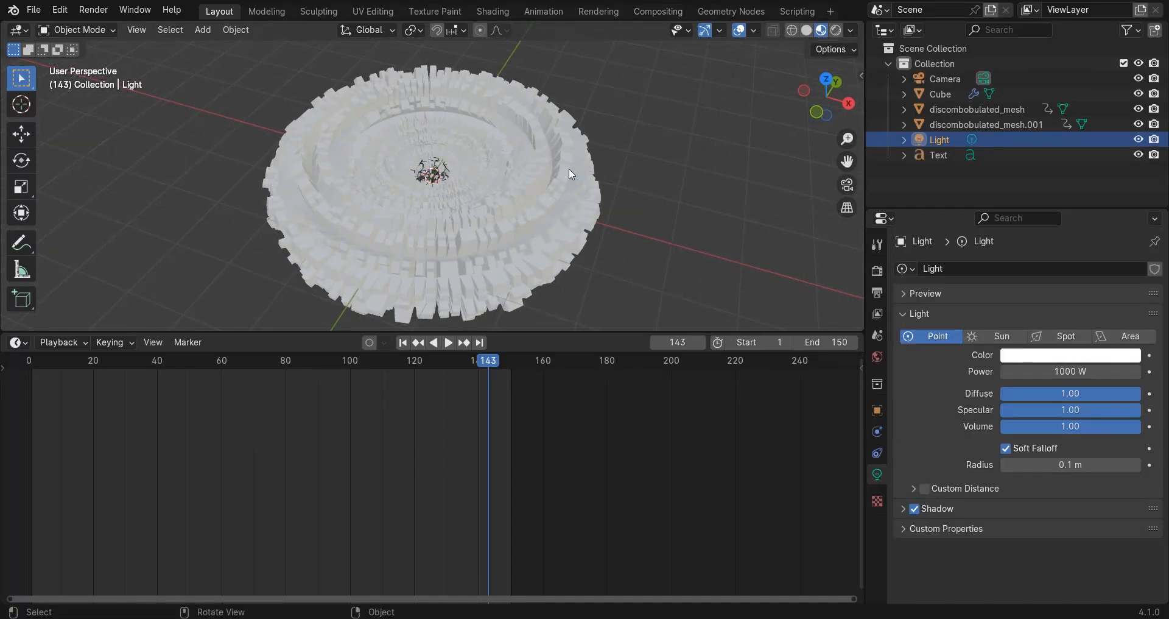
pyautogui.click(571, 148)
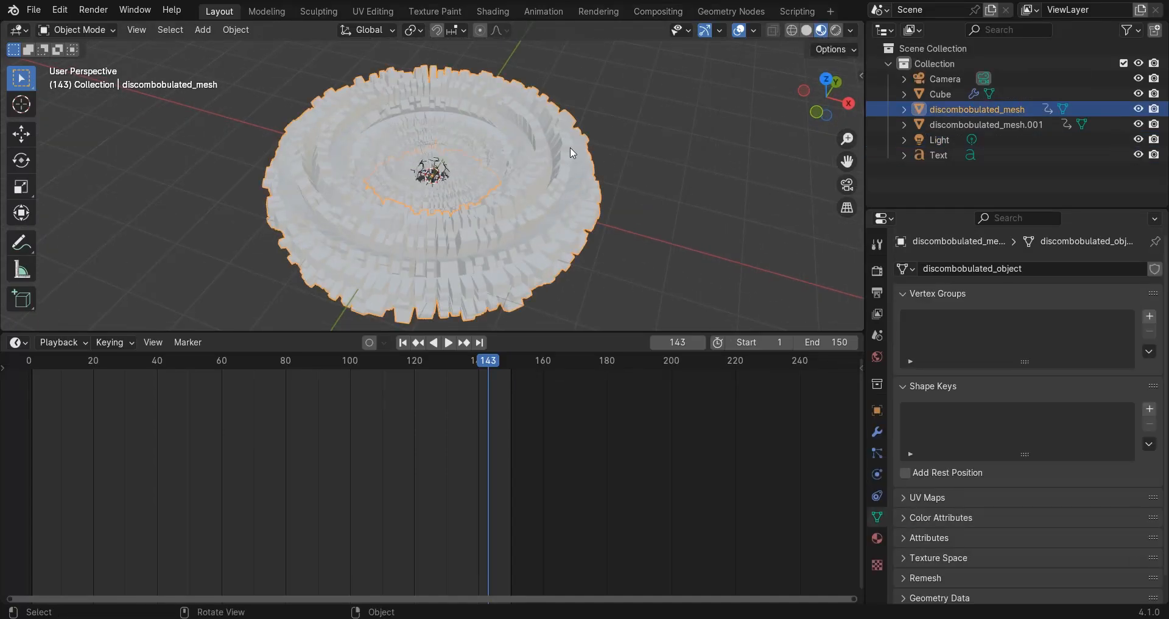
pyautogui.click(17, 348)
pyautogui.click(50, 480)
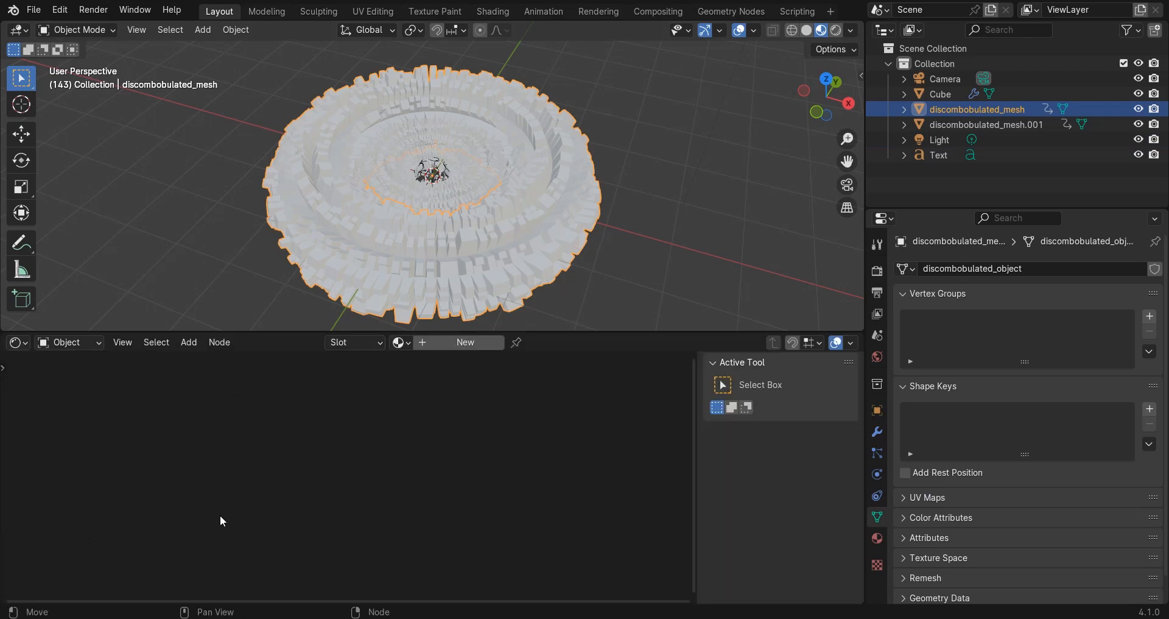
# Create a new material for the outer ring and name it Sci fi mesh.
pyautogui.click(459, 343)
pyautogui.doubleClick(452, 342)
pyautogui.write('Sci fi mesh')
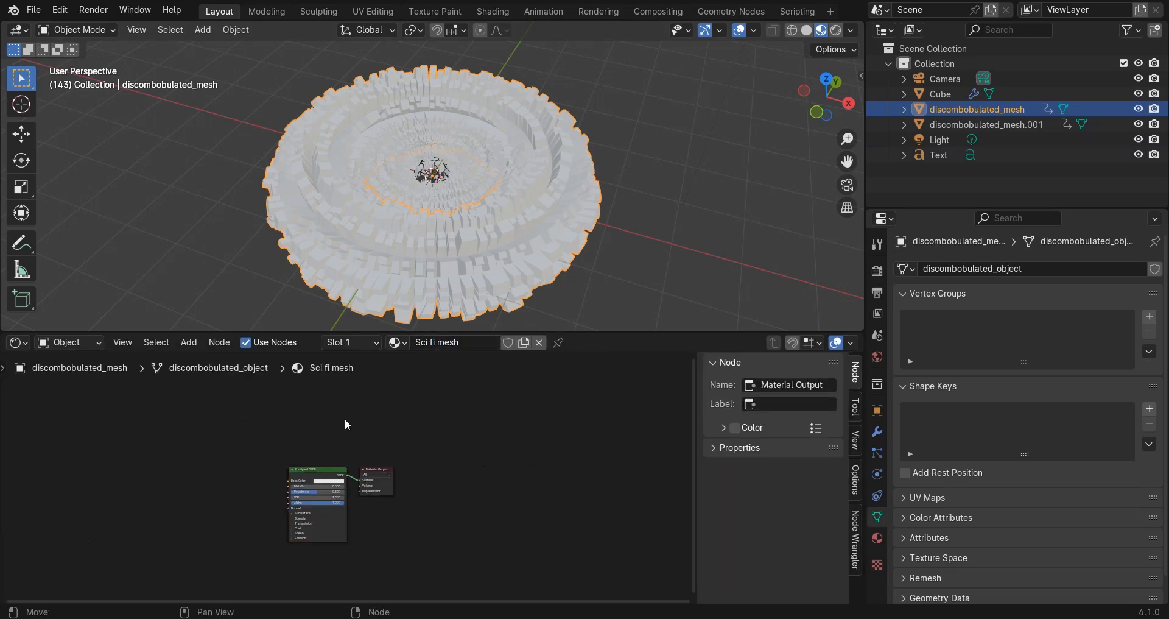
# Make the Principled BSDF a grey metal with metallic 1.0, base colour value 0.25 and roughness 0.3.
pyautogui.scroll(5, 345, 421)
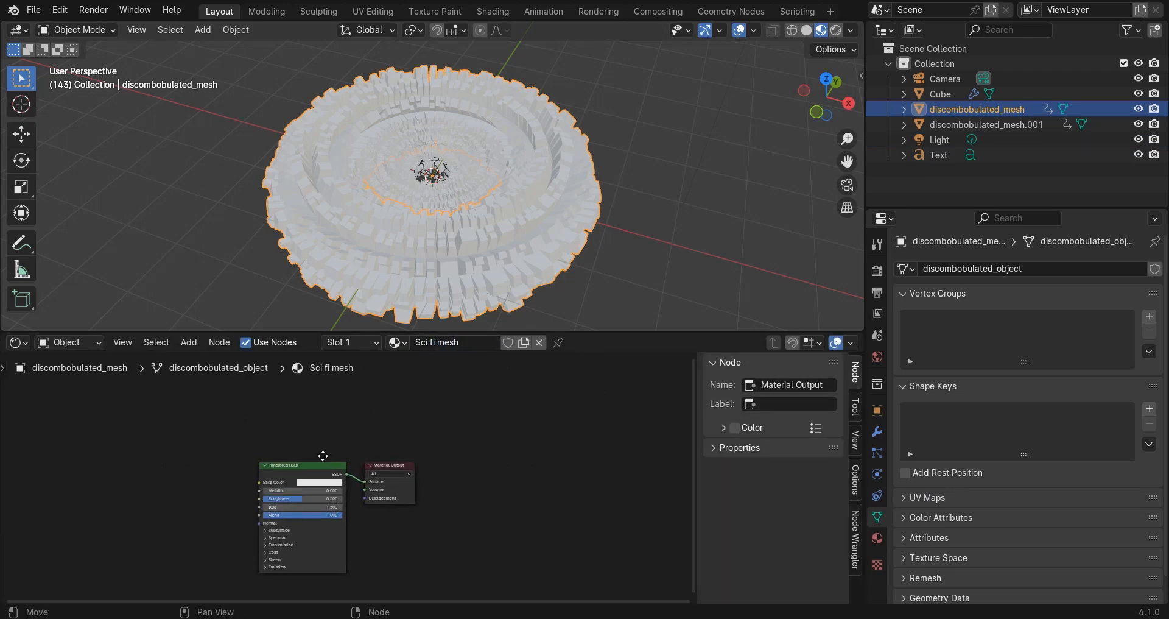
pyautogui.moveTo(481, 402); pyautogui.dragTo(514, 400)
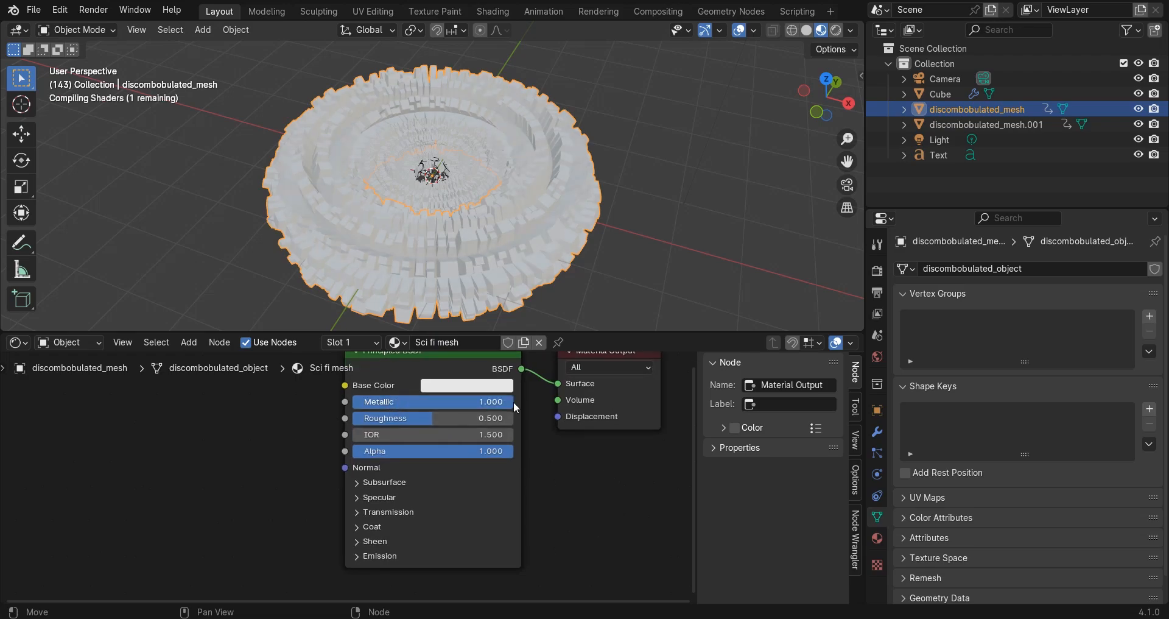
pyautogui.click(473, 386)
pyautogui.click(503, 345)
pyautogui.write('.25')
pyautogui.press('Return')
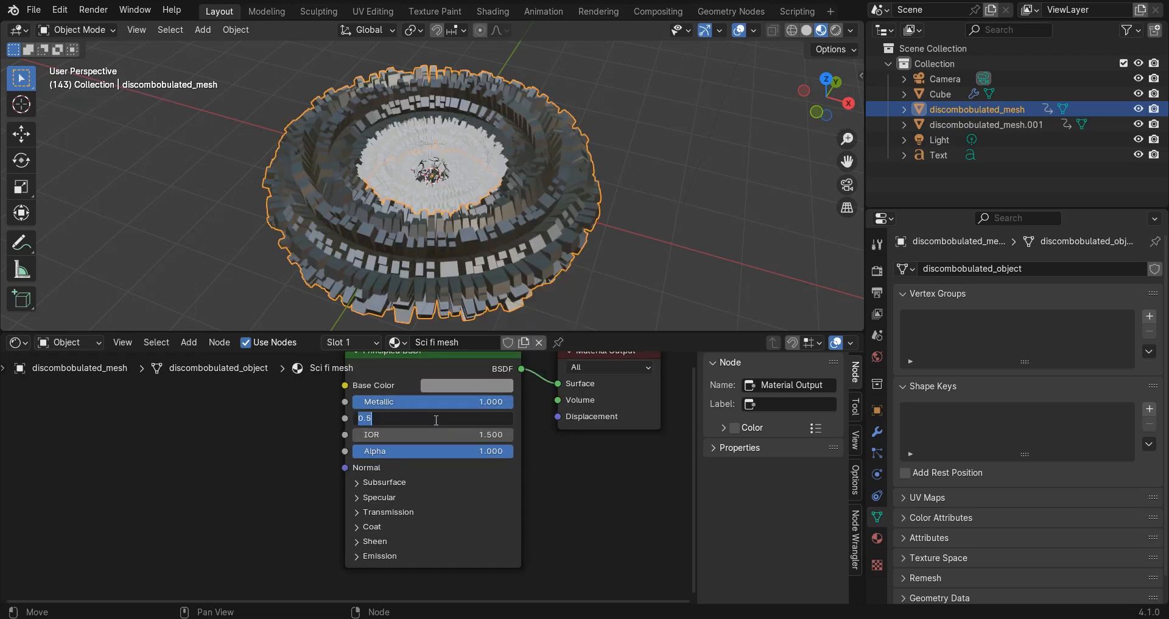
pyautogui.write('.3')
pyautogui.press('Return')
# Add an Image Texture node ahead of the Principled BSDF in the Sci fi mesh material.
pyautogui.moveTo(520, 225)
pyautogui.mouseDown(button='middle')
pyautogui.moveTo(570, 254)
pyautogui.moveTo(621, 209)
pyautogui.moveTo(710, 177)
pyautogui.mouseUp(button='middle')
pyautogui.click(711, 178)
pyautogui.click(521, 166)
pyautogui.scroll(-6, 366, 465)
pyautogui.moveTo(366, 466); pyautogui.dragTo(526, 480, button='middle')
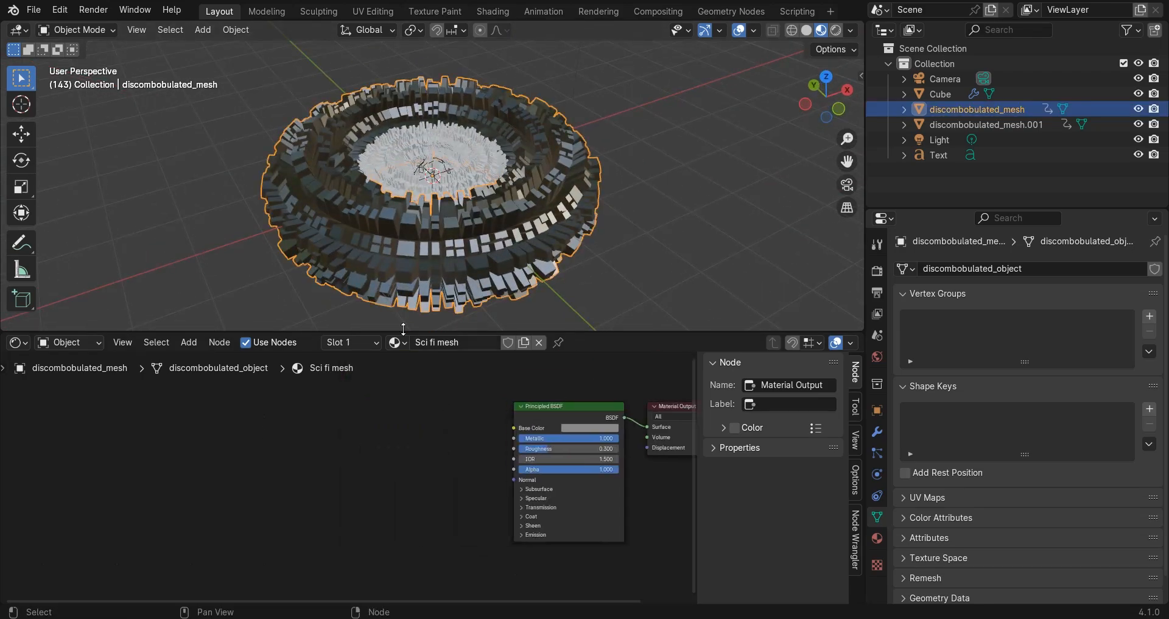
pyautogui.moveTo(403, 329); pyautogui.dragTo(389, 286)
pyautogui.scroll(3, 413, 366)
pyautogui.hotkey('shift', 'a')
pyautogui.write('image')
pyautogui.press('Return')
pyautogui.click(341, 365)
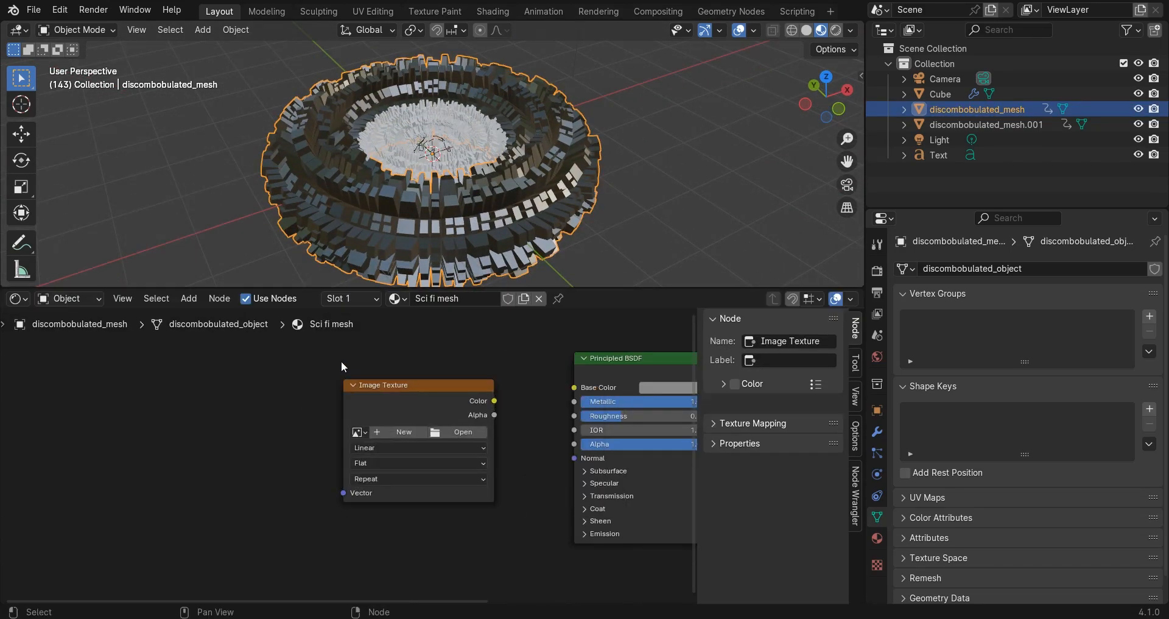
# Make sure the Node Wrangler add-on is enabled in the preferences.
pyautogui.click(60, 10)
pyautogui.click(97, 201)
pyautogui.click(154, 108)
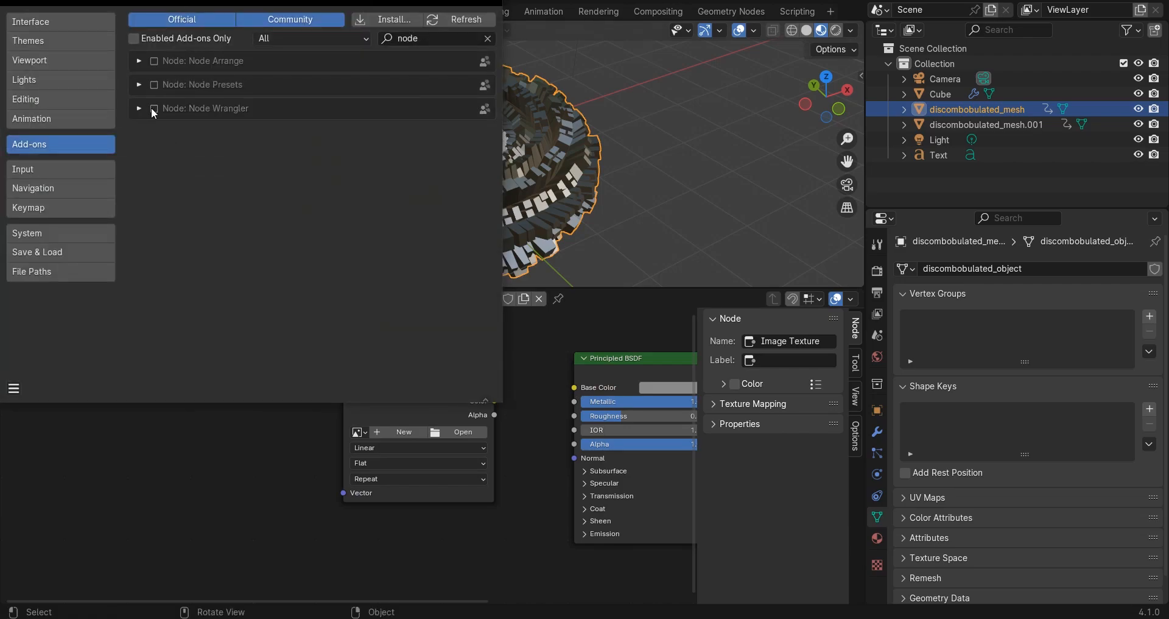
pyautogui.click(482, 7)
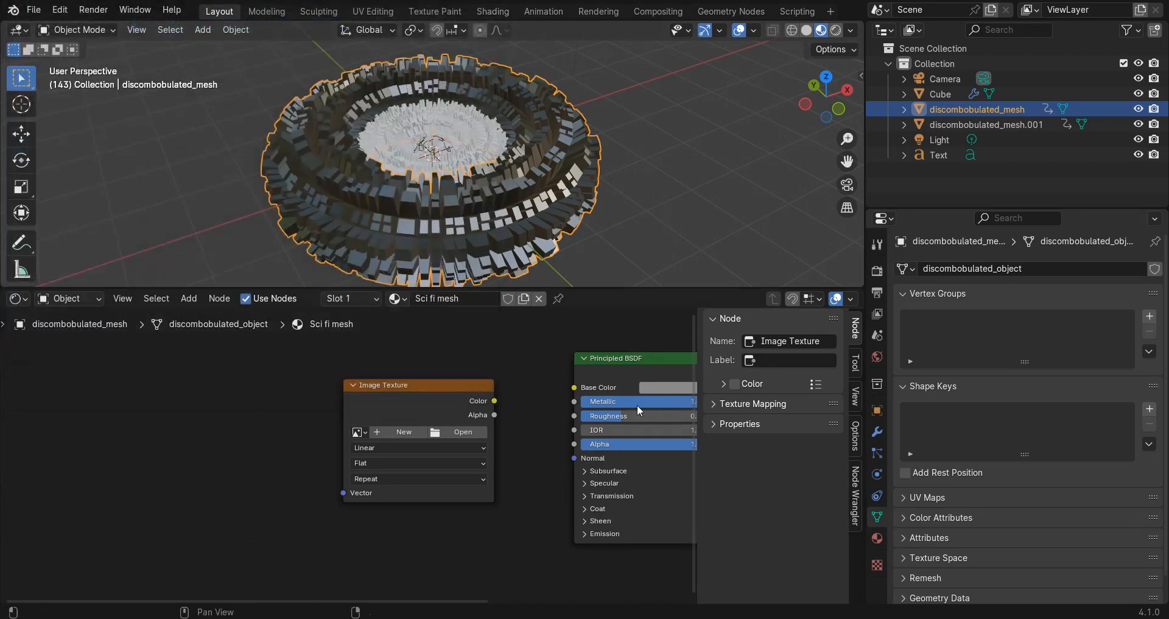
# Load the image Sci fi Texture.png into the Image Texture node.
pyautogui.moveTo(454, 392); pyautogui.dragTo(333, 397)
pyautogui.scroll(2, 375, 378)
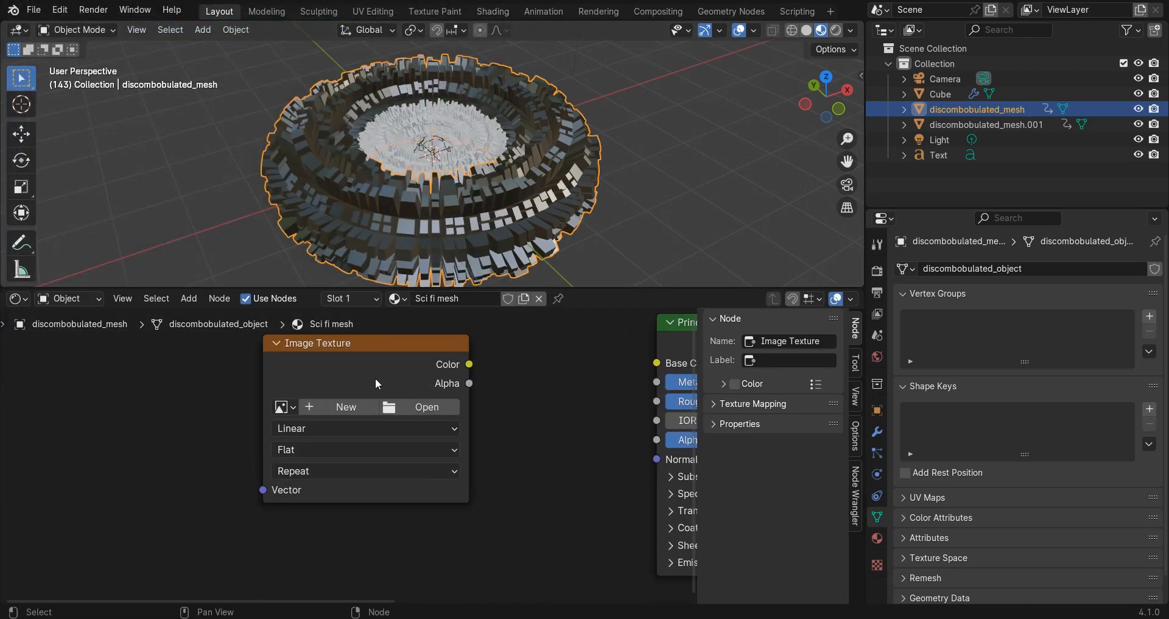
pyautogui.click(436, 407)
pyautogui.doubleClick(605, 186)
pyautogui.doubleClick(429, 209)
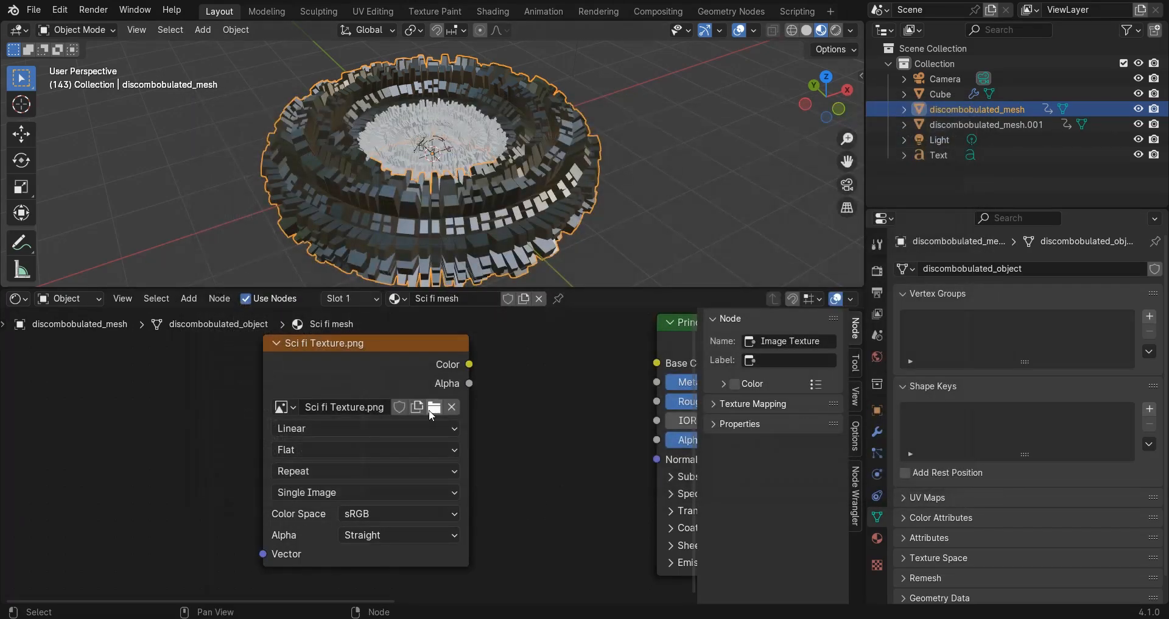
# Connect the Color output of the Sci fi Texture.png node to the Principled BSDF's Normal input.
pyautogui.scroll(-2, 414, 402)
pyautogui.moveTo(379, 396); pyautogui.dragTo(301, 391)
pyautogui.moveTo(448, 259); pyautogui.dragTo(390, 322, button='middle')
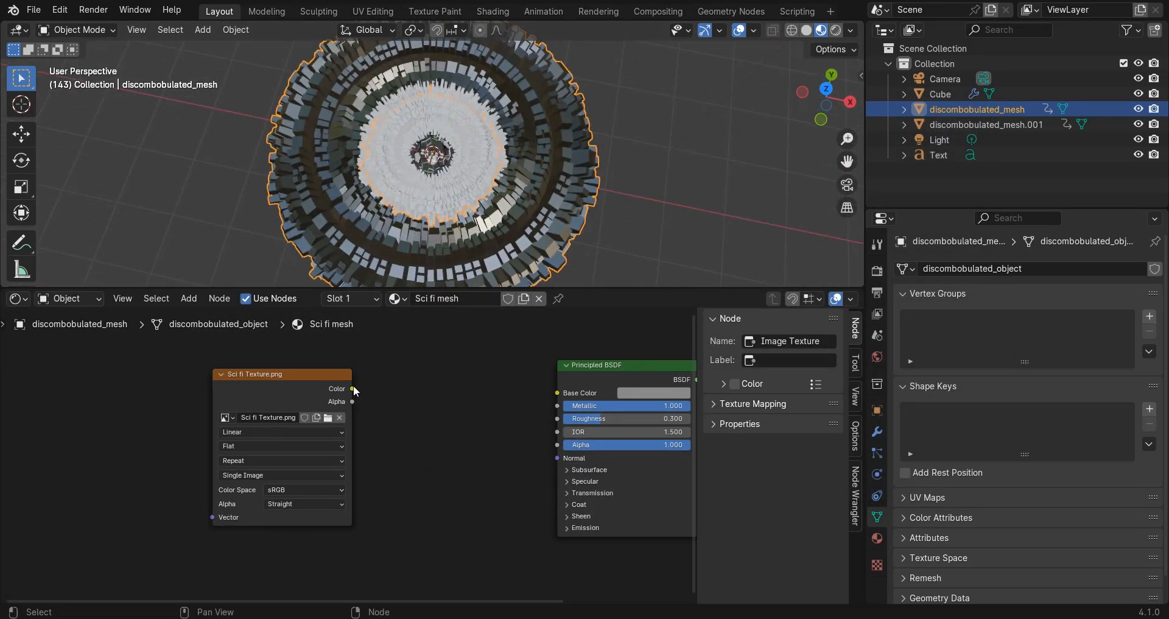
pyautogui.moveTo(352, 390); pyautogui.dragTo(556, 458)
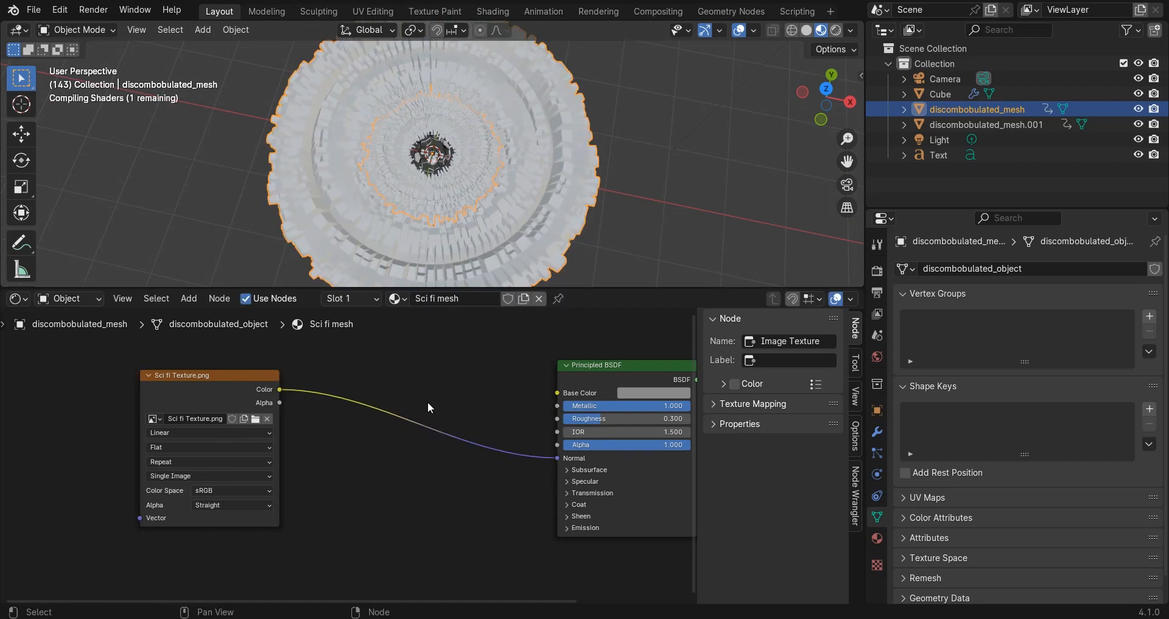
# Preview the Sci fi Texture.png image directly on the ring mesh, bypassing the Principled BSDF.
pyautogui.scroll(-2, 365, 406)
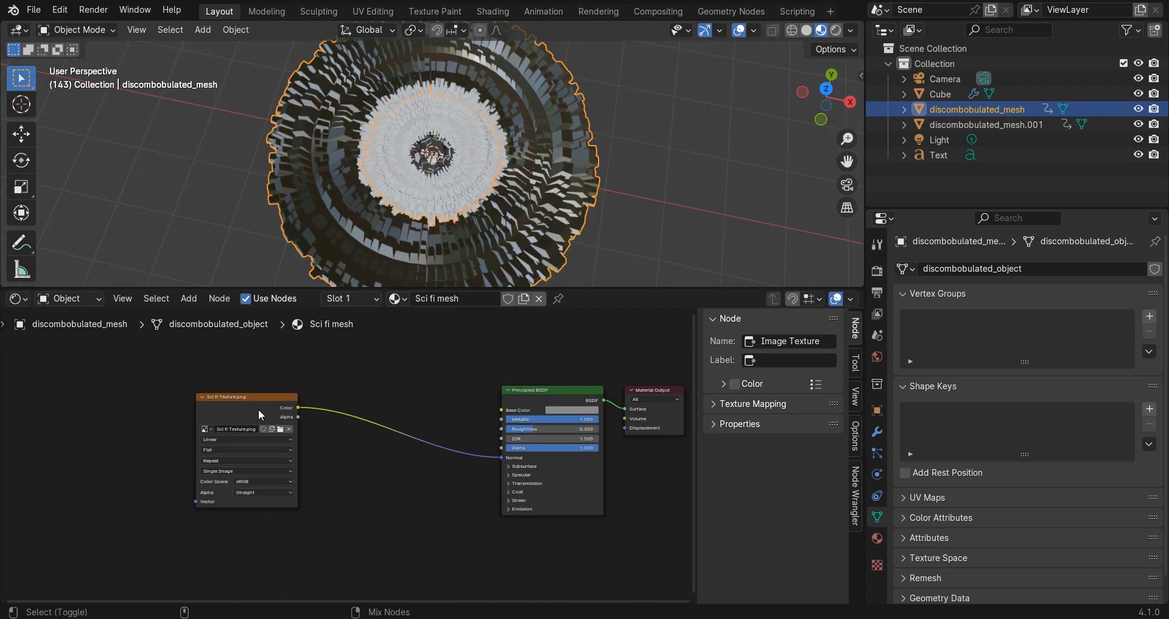
pyautogui.keyDown('ctrl'); pyautogui.keyDown('shift'); pyautogui.click(254, 409); pyautogui.keyUp('shift'); pyautogui.keyUp('ctrl')
pyautogui.click(305, 366)
pyautogui.moveTo(314, 223); pyautogui.dragTo(315, 251, button='middle')
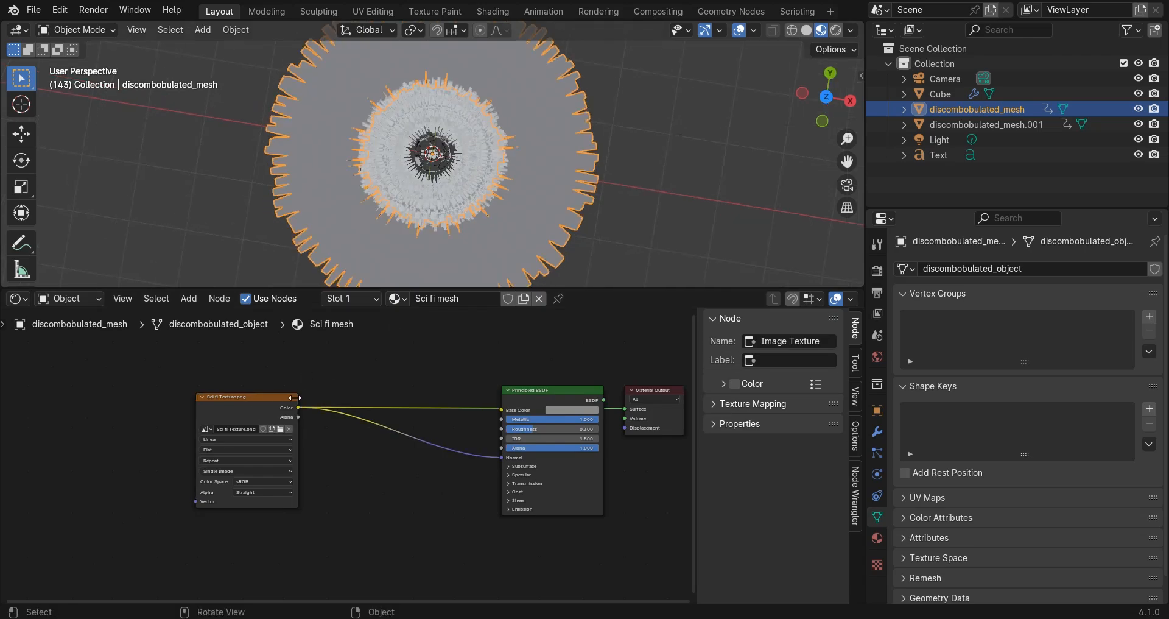
# Add Texture Coordinate and Mapping nodes ahead of the Sci fi Texture.png node and space them apart.
pyautogui.moveTo(265, 412); pyautogui.dragTo(387, 396, button='middle')
pyautogui.click(376, 401)
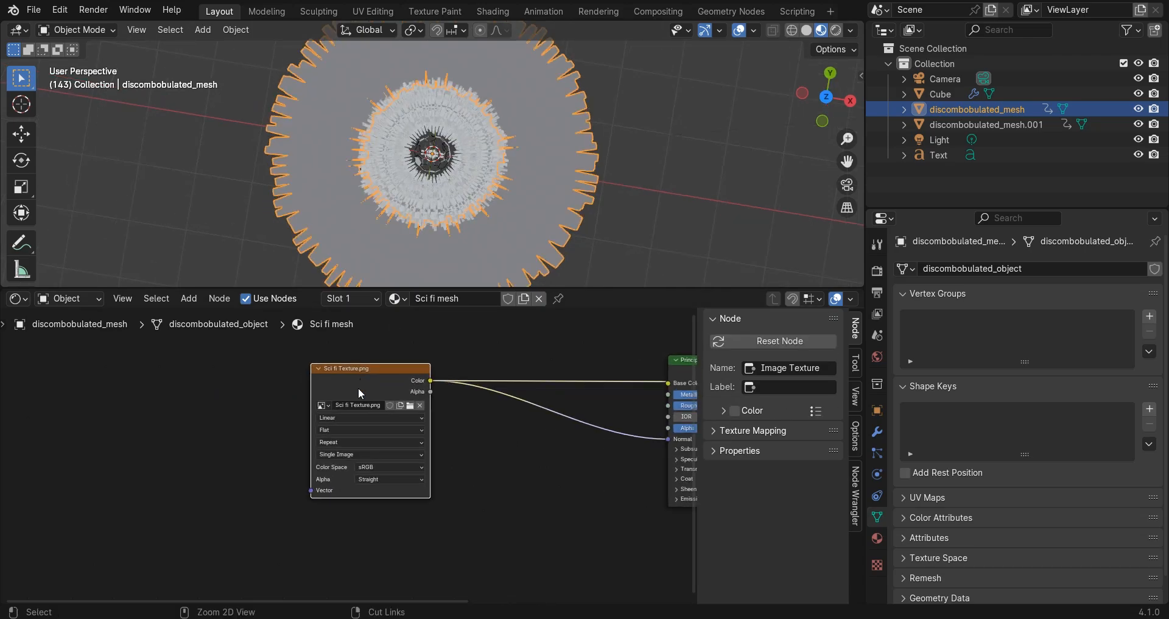
pyautogui.hotkey('ctrl', 't')
pyautogui.scroll(1, 276, 366)
pyautogui.moveTo(197, 420); pyautogui.dragTo(149, 420)
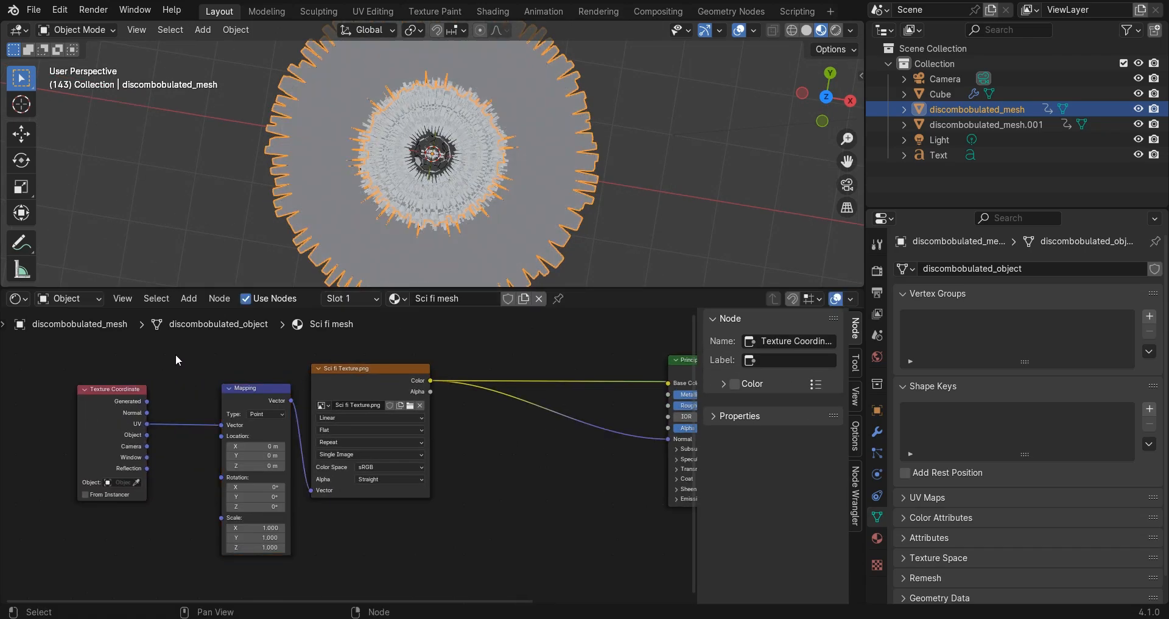
# Feed the Mapping node from the Generated coordinates and set its Z rotation to 90°.
pyautogui.scroll(2, 247, 406)
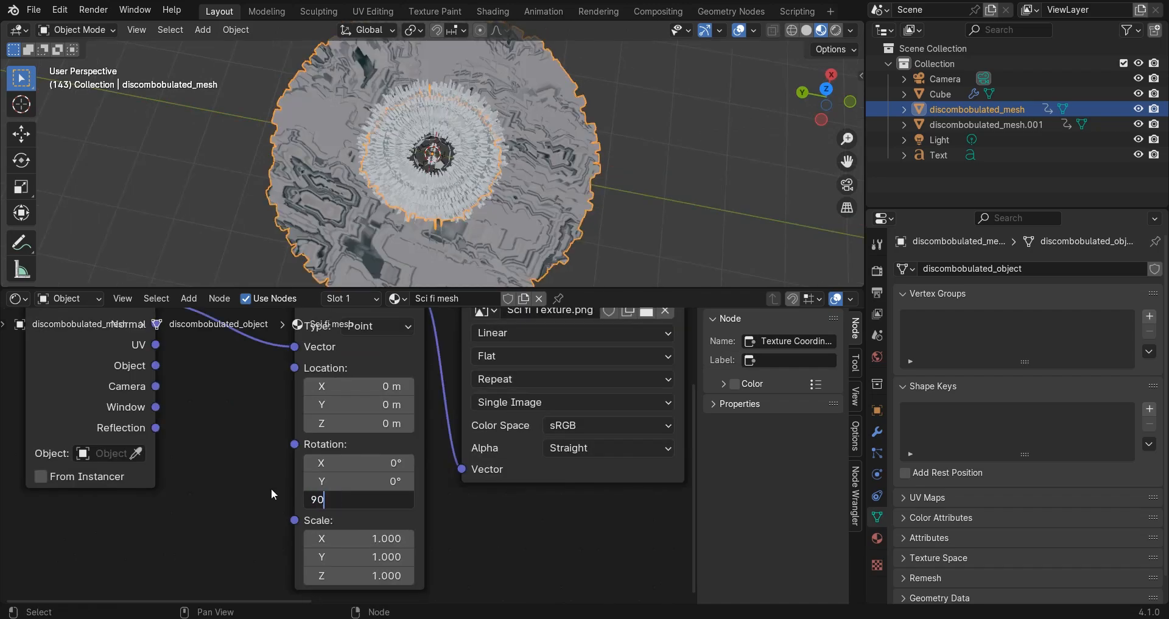
pyautogui.press('Return')
pyautogui.scroll(-3, 420, 526)
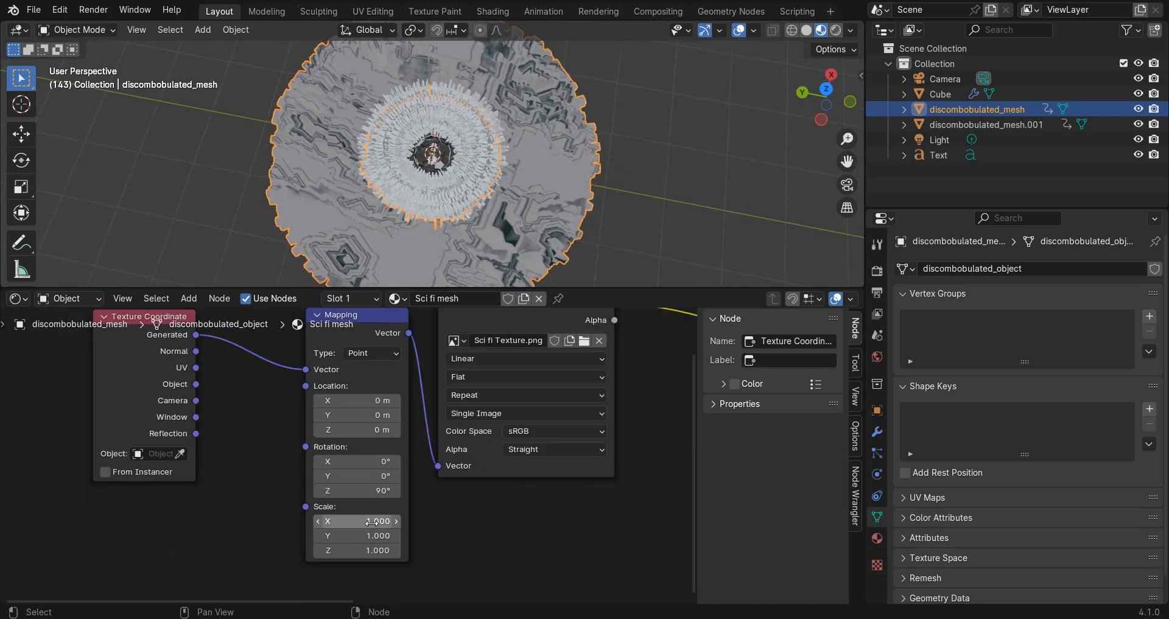
# Set the Mapping node's scale to 3 on all axes and its Z rotation to 80°.
pyautogui.moveTo(380, 522); pyautogui.dragTo(350, 550)
pyautogui.write('3')
pyautogui.press('Return')
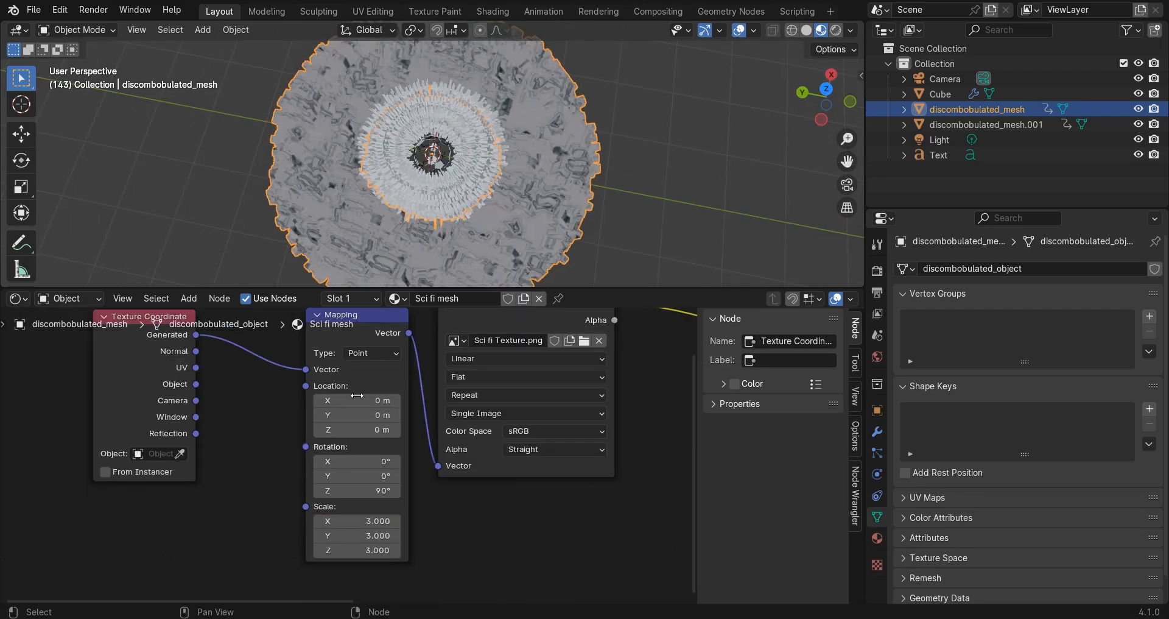
pyautogui.moveTo(458, 201); pyautogui.dragTo(498, 228, button='middle')
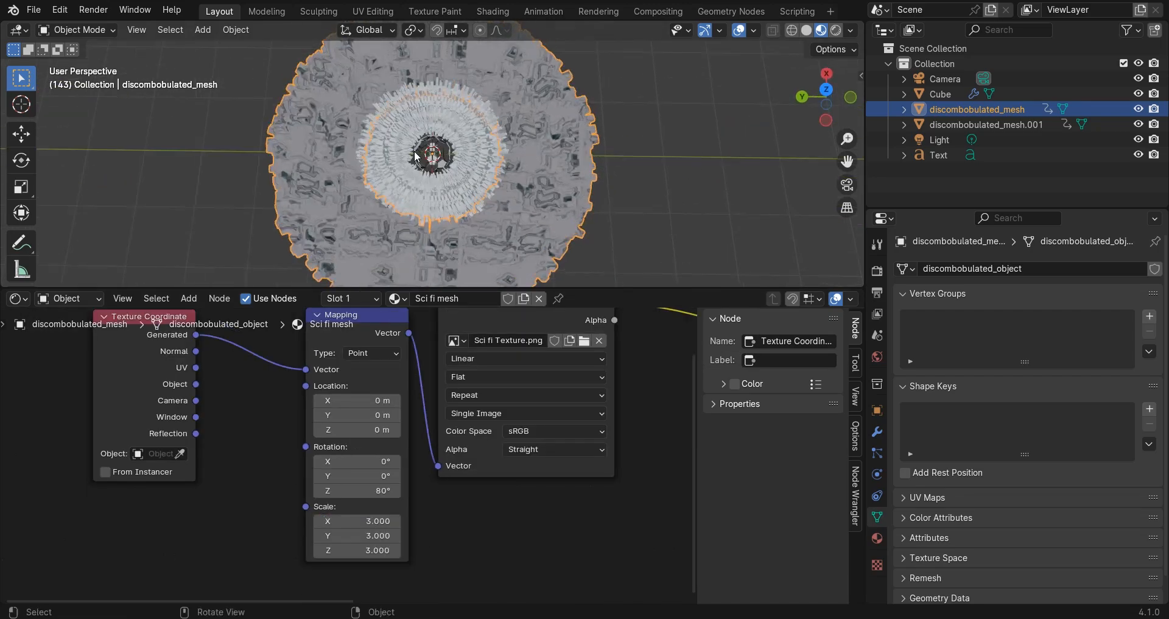
# Insert a Bump node before the Principled BSDF's Normal input and feed the image's Color into its Height.
pyautogui.press('Home')
pyautogui.hotkey('shift', 'a')
pyautogui.write('bump')
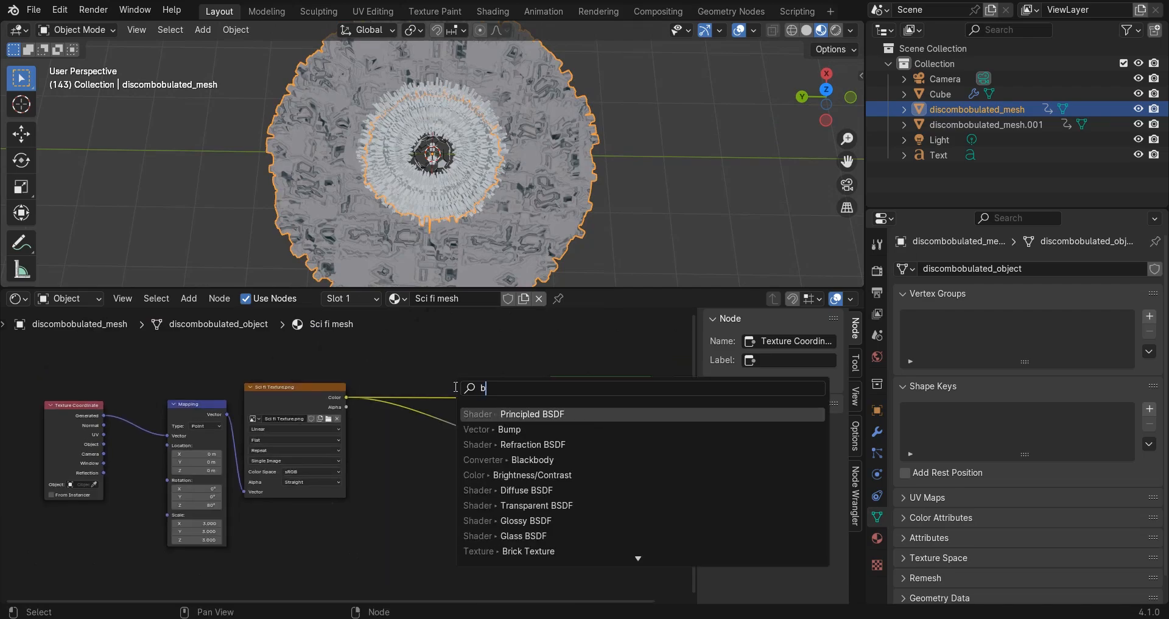
pyautogui.press('Return')
pyautogui.click(490, 449)
pyautogui.scroll(2, 490, 449)
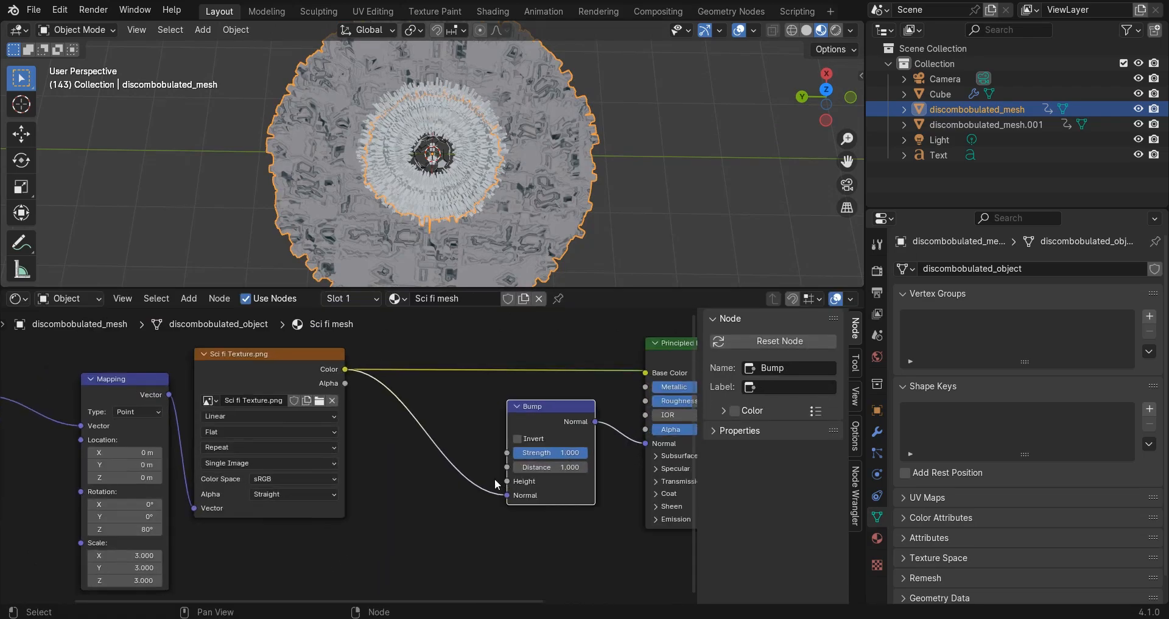
pyautogui.moveTo(508, 479); pyautogui.dragTo(508, 481)
# Route the Principled BSDF back to the material's Surface output and set the Bump strength to 0.1.
pyautogui.scroll(-1, 352, 452)
pyautogui.moveTo(352, 452); pyautogui.dragTo(185, 475, button='middle')
pyautogui.moveTo(568, 395); pyautogui.dragTo(593, 405)
pyautogui.click(589, 353)
pyautogui.moveTo(548, 214); pyautogui.dragTo(515, 162, button='middle')
pyautogui.scroll(3, 514, 162)
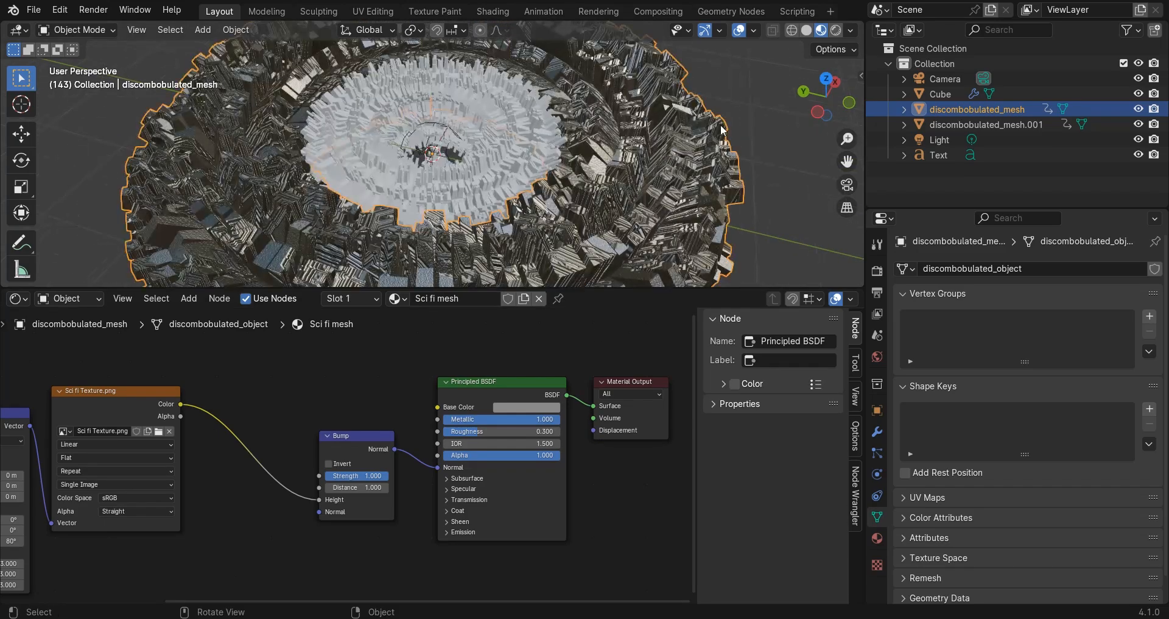
pyautogui.scroll(4, 380, 490)
pyautogui.press('Return')
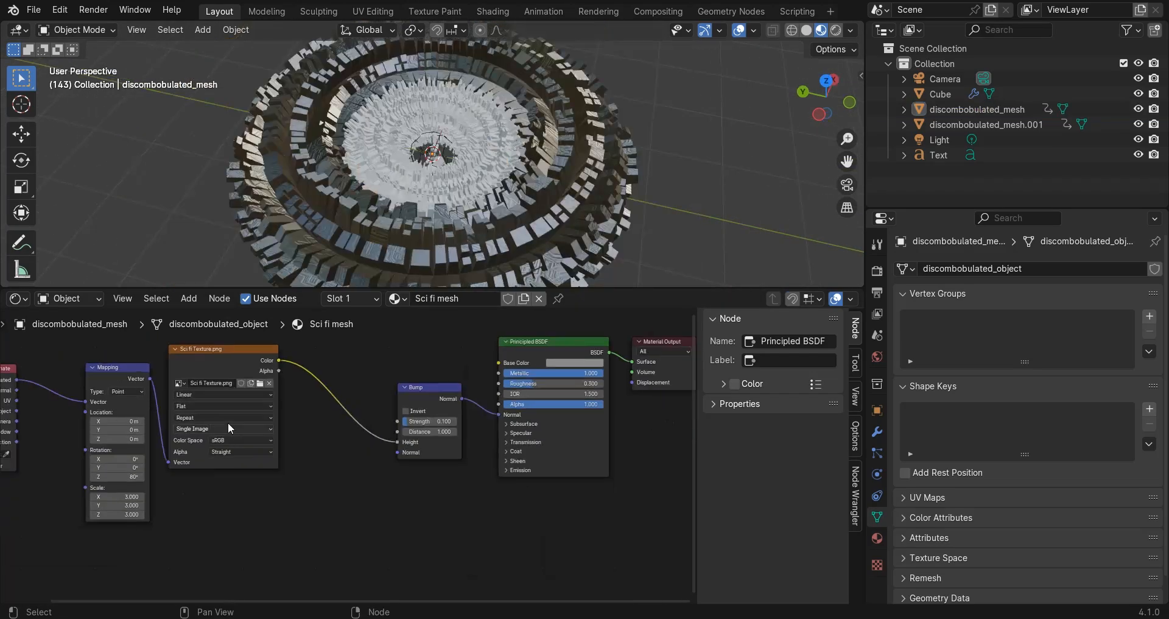
# Duplicate the Mapping node together with its incoming link and place the copy below the original.
pyautogui.scroll(-4, 230, 428)
pyautogui.moveTo(230, 428); pyautogui.dragTo(364, 411, button='middle')
pyautogui.moveTo(191, 387); pyautogui.dragTo(113, 392)
pyautogui.moveTo(280, 369); pyautogui.dragTo(247, 363)
pyautogui.hotkey('ctrl', 'shift', 'd')
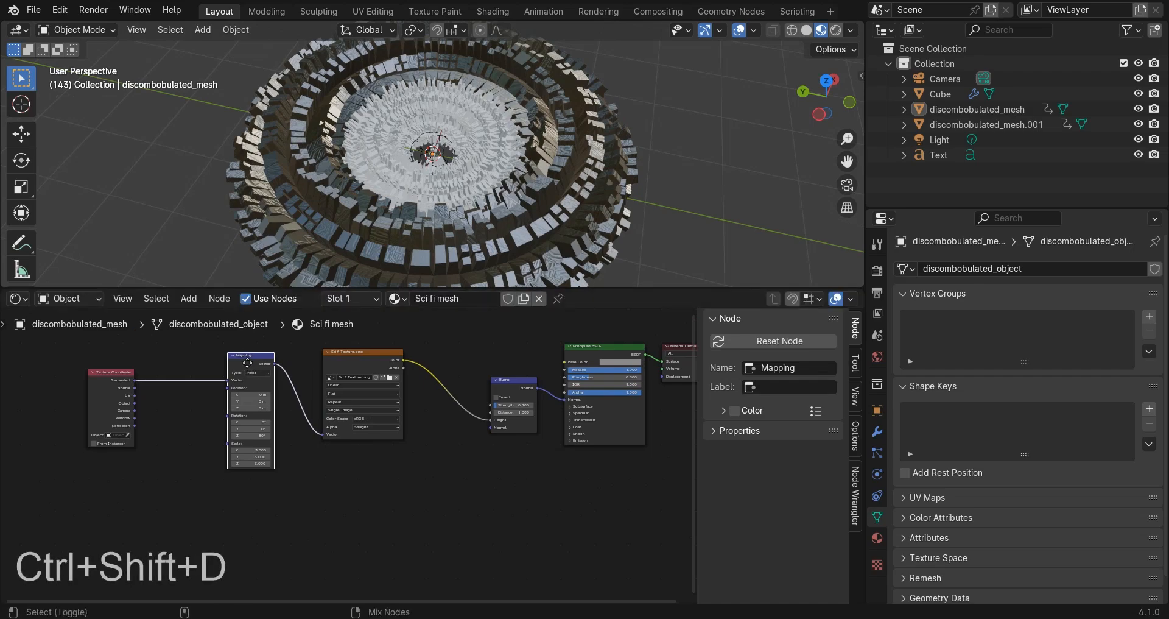
pyautogui.click(242, 490)
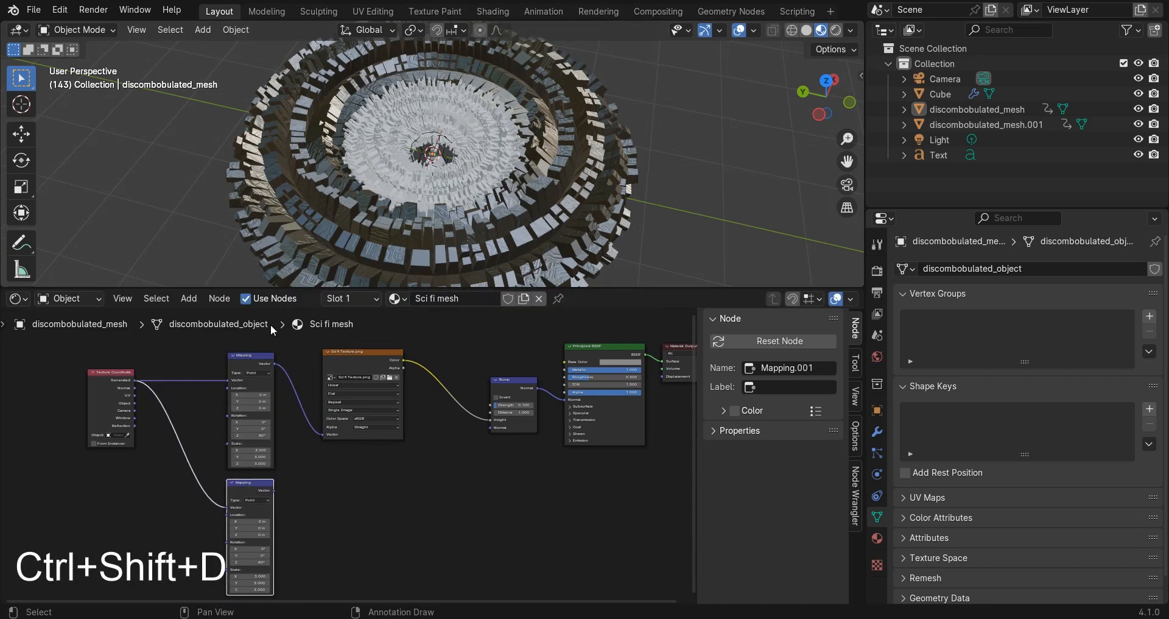
# Connect the Texture Coordinate node's Object output to the duplicated Mapping node's Vector input.
pyautogui.scroll(3, 116, 421)
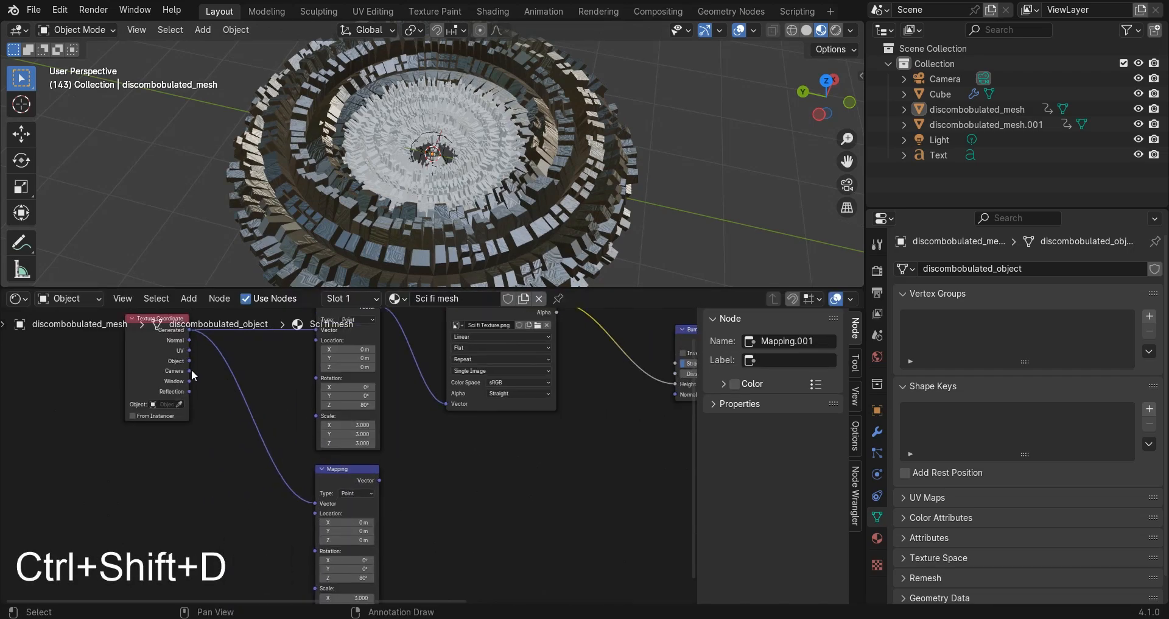
pyautogui.click(189, 368)
pyautogui.moveTo(189, 369); pyautogui.dragTo(323, 503)
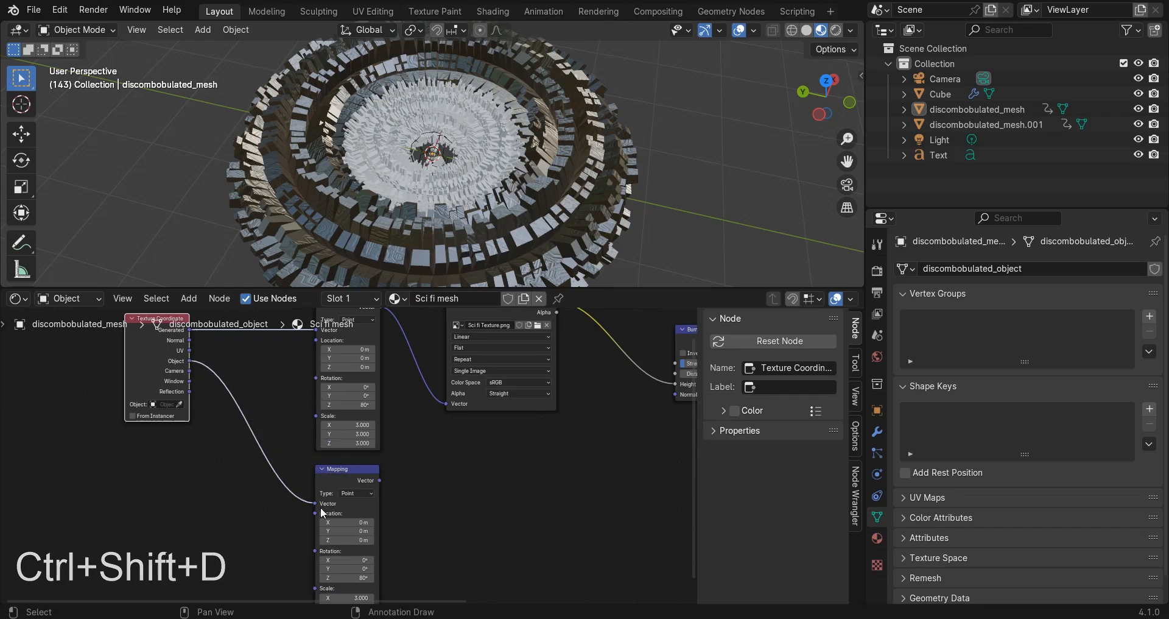
# Set the duplicated Mapping node's scale to 1 on all axes and its X and Z rotations to 100°.
pyautogui.scroll(-3, 330, 522)
pyautogui.moveTo(334, 518); pyautogui.dragTo(340, 454, button='middle')
pyautogui.scroll(6, 346, 450)
pyautogui.moveTo(335, 536); pyautogui.dragTo(332, 489, button='middle')
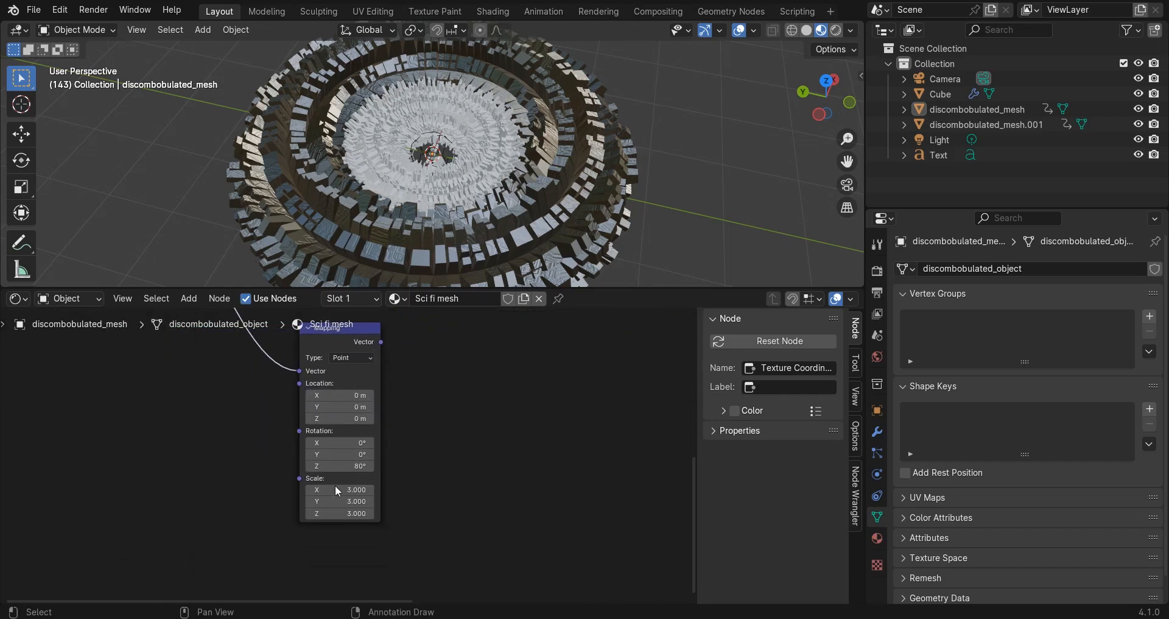
pyautogui.scroll(2, 334, 489)
pyautogui.moveTo(343, 498); pyautogui.dragTo(341, 522)
pyautogui.write('1')
pyautogui.press('Return')
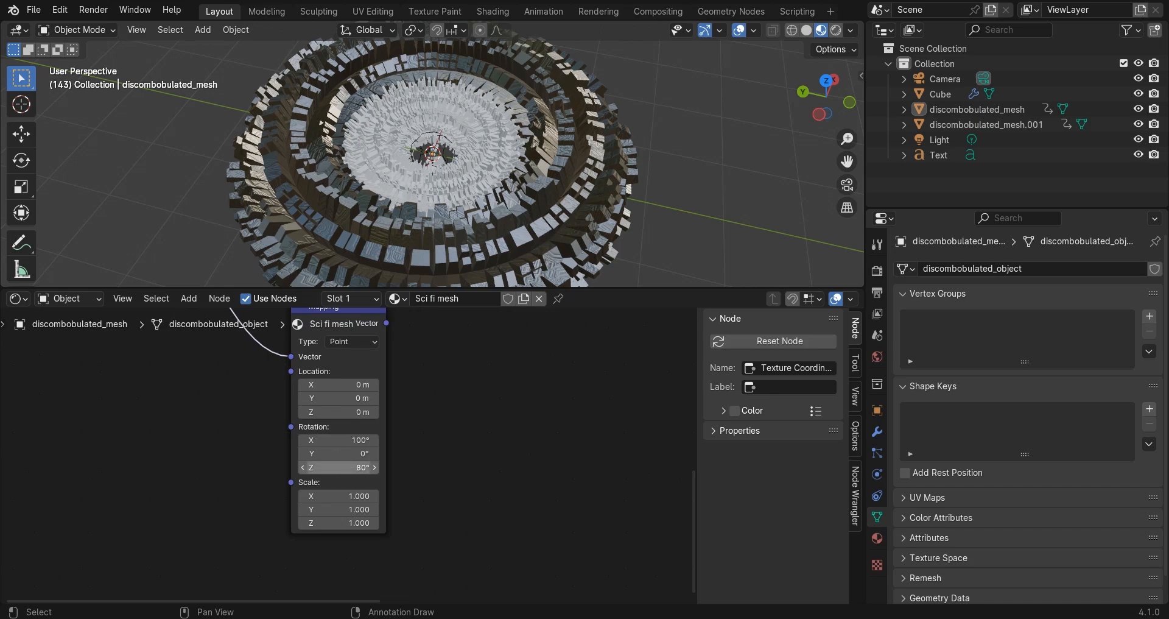
# Add a Voronoi Texture node beside the duplicated Mapping node and connect the mapping's Vector output to it.
pyautogui.press('Home')
pyautogui.hotkey('shift', 'a')
pyautogui.write('vor')
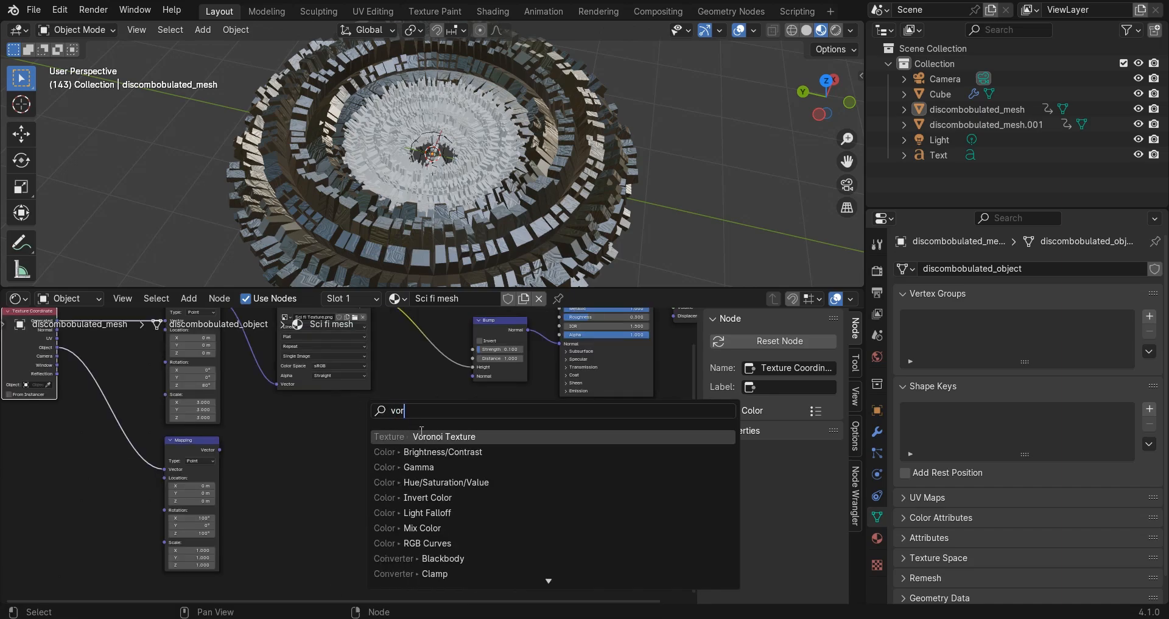
pyautogui.press('Return')
pyautogui.click(262, 438)
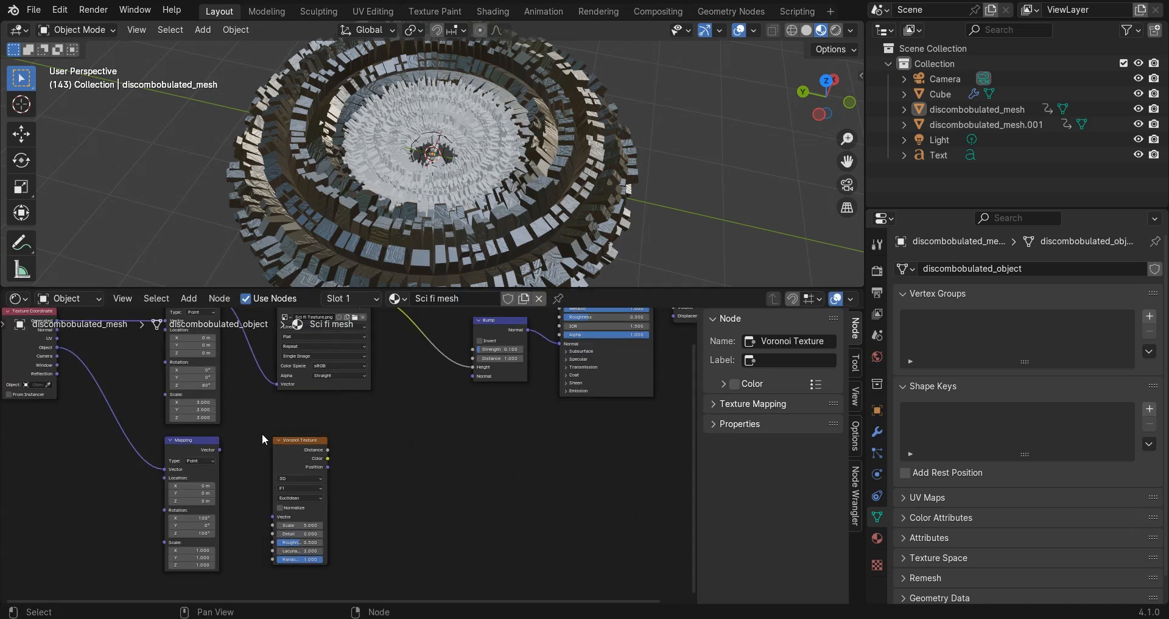
pyautogui.moveTo(263, 439); pyautogui.dragTo(293, 382, button='middle')
pyautogui.scroll(6, 293, 383)
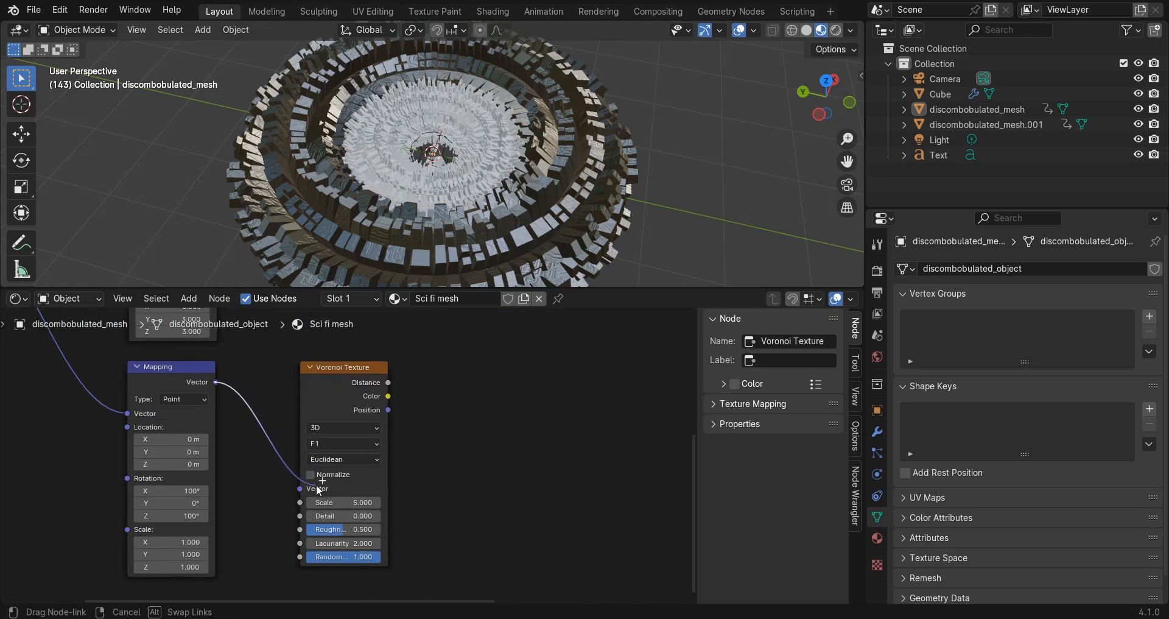
# Add a Color Ramp node and connect the Voronoi Texture's Distance output to its Fac input.
pyautogui.scroll(-3, 379, 413)
pyautogui.hotkey('shift', 'a')
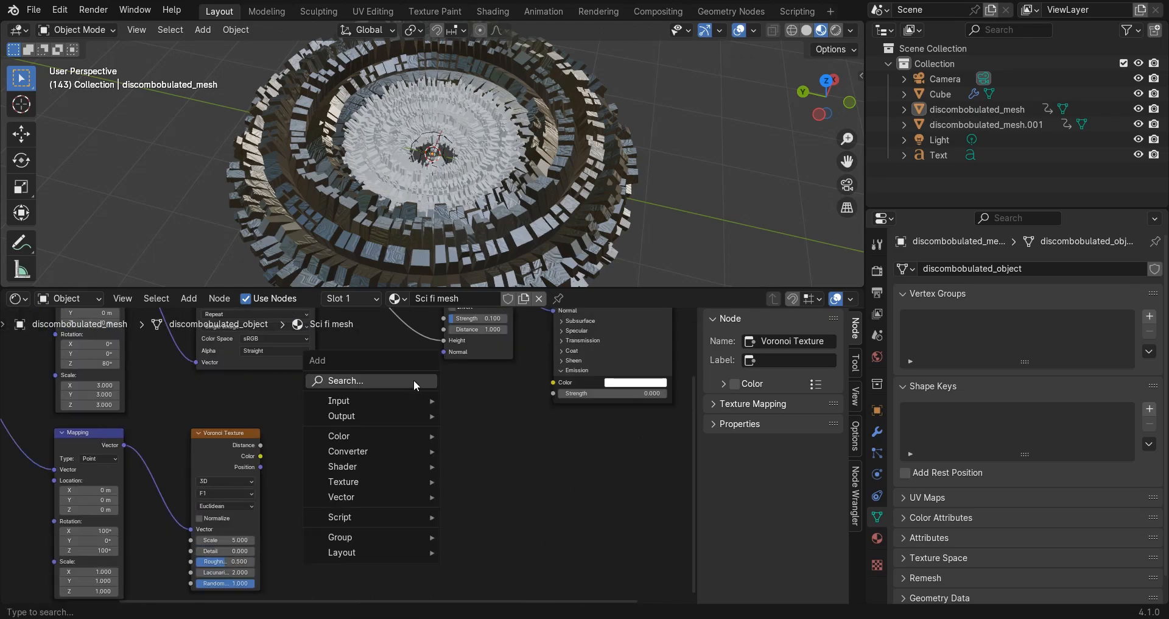
pyautogui.write('c')
pyautogui.press('Return')
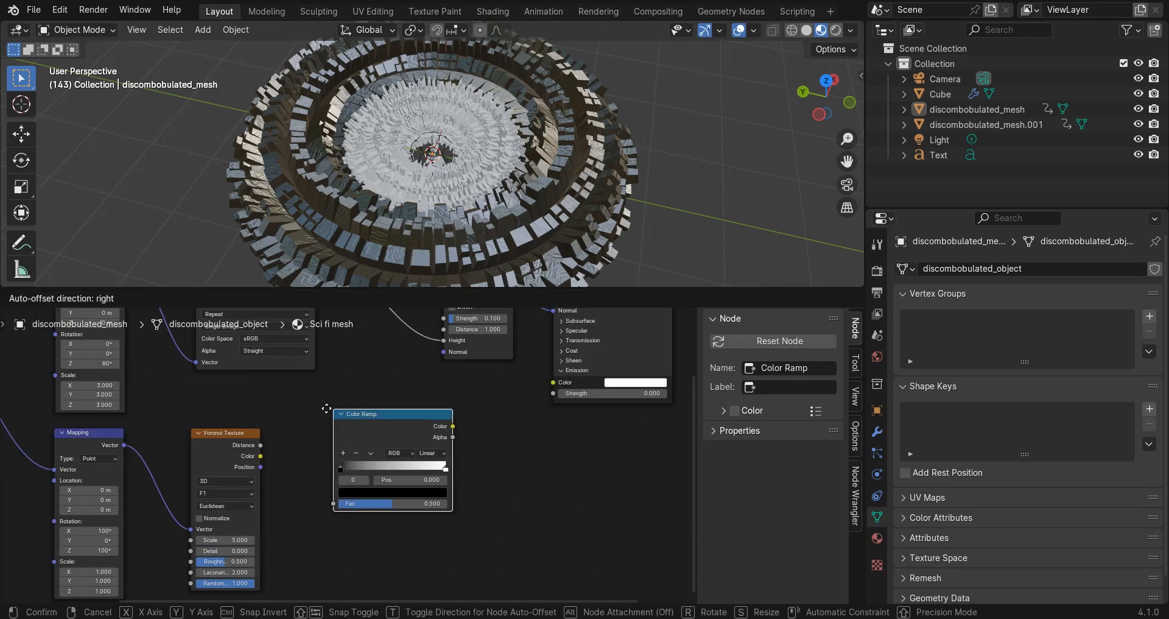
pyautogui.click(299, 417)
pyautogui.moveTo(261, 445); pyautogui.dragTo(327, 456)
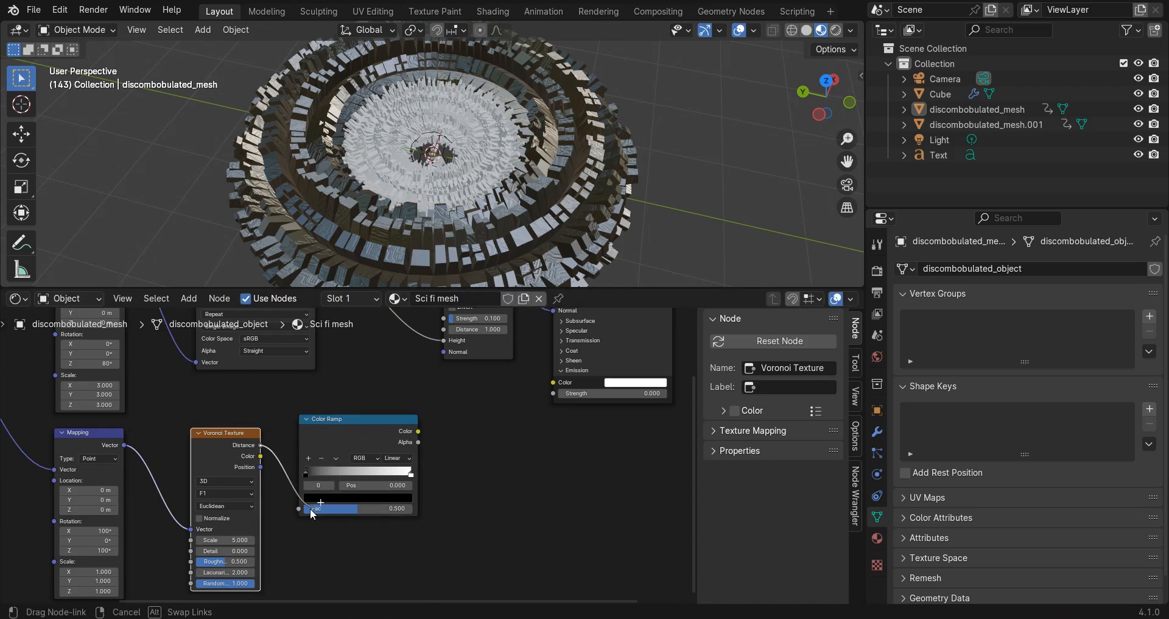
pyautogui.click(345, 380)
# Preview the Color Ramp output on the mesh and switch the Voronoi Texture to 4D.
pyautogui.keyDown('ctrl'); pyautogui.keyDown('shift'); pyautogui.click(346, 432); pyautogui.keyUp('shift'); pyautogui.keyUp('ctrl')
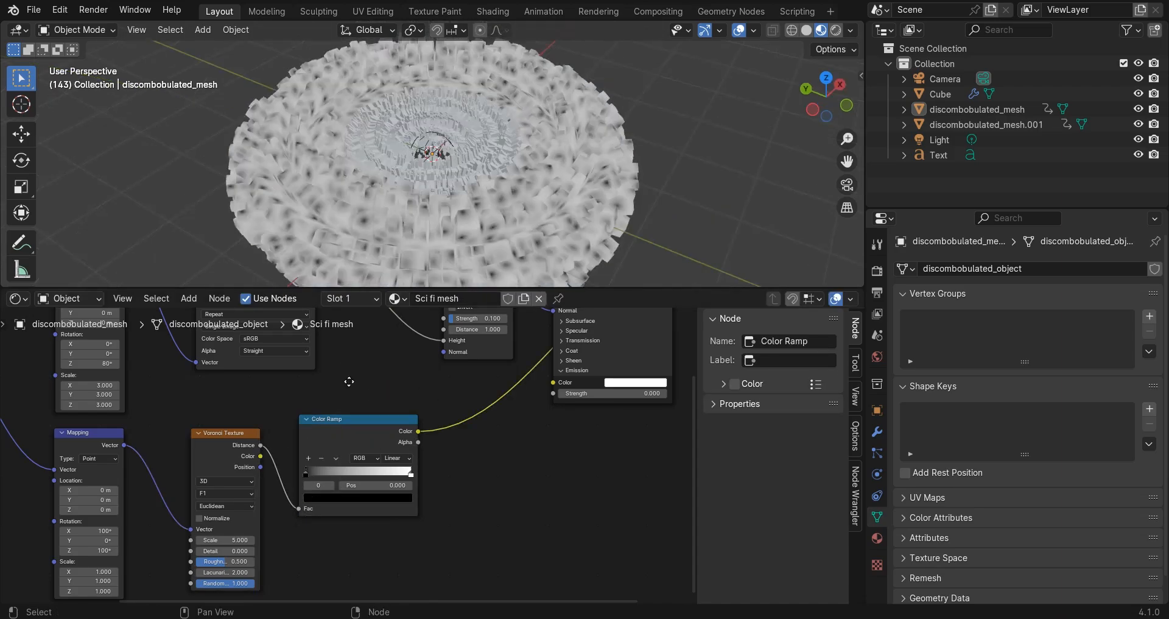
pyautogui.scroll(3, 385, 382)
pyautogui.scroll(1, 359, 439)
pyautogui.click(304, 368)
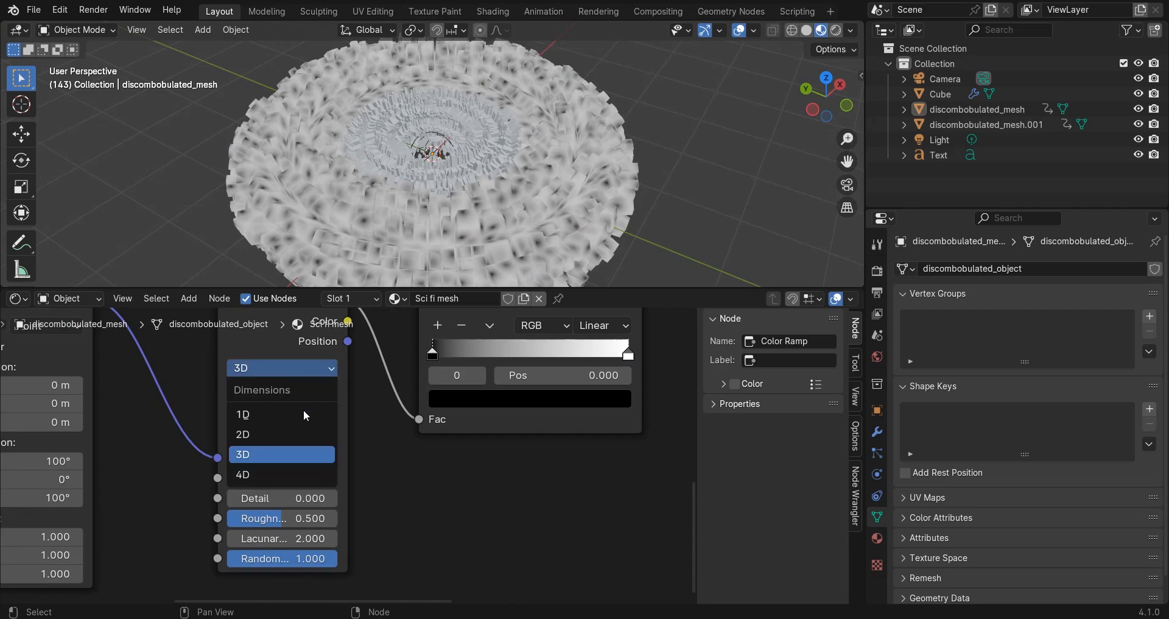
pyautogui.click(247, 474)
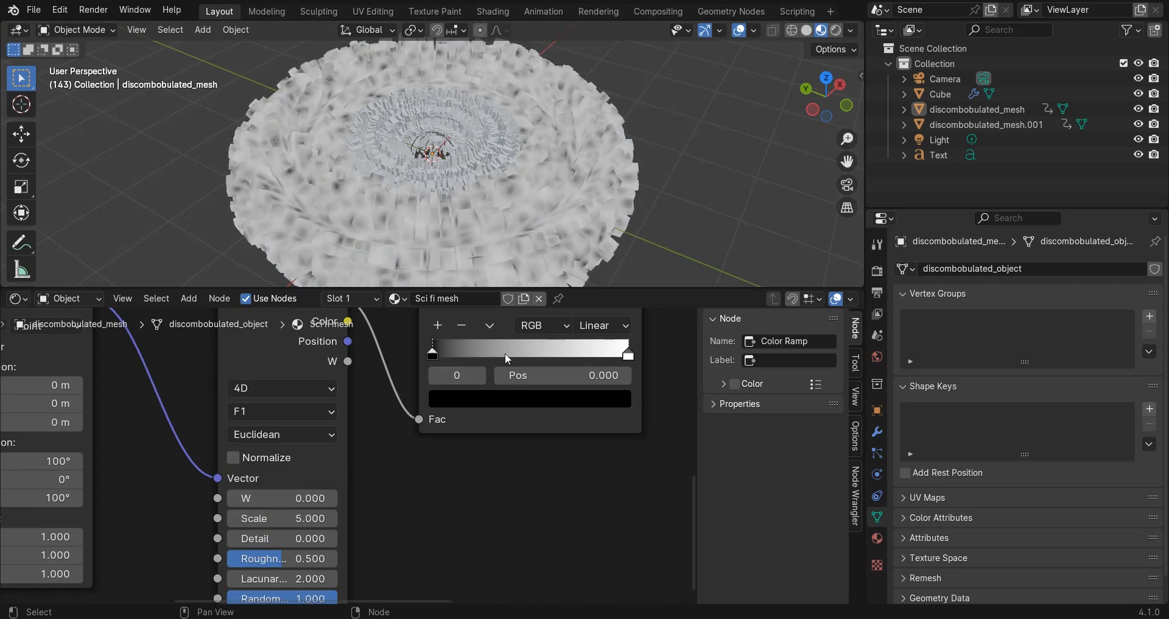
# Move the Color Ramp's white stop to about 0.829 and set its black stop's position to 0.7.
pyautogui.moveTo(443, 349); pyautogui.dragTo(594, 356)
pyautogui.click(569, 376)
pyautogui.write('.')
pyautogui.press('Return')
pyautogui.click(563, 378)
pyautogui.write('.7')
pyautogui.press('Return')
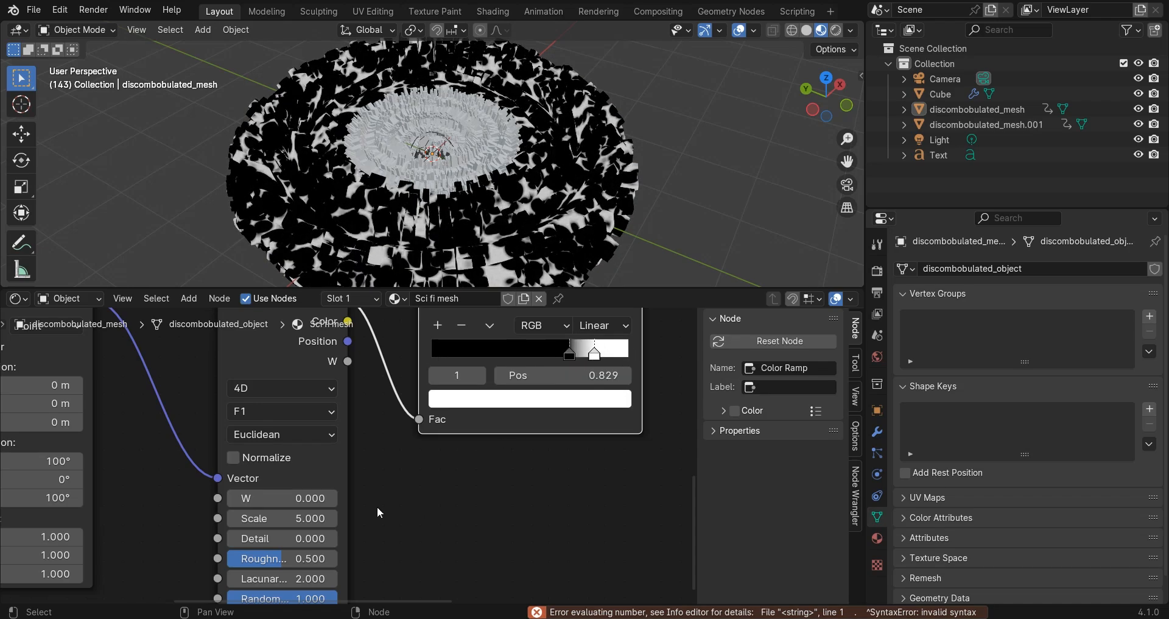
# Set the Voronoi Texture's distance metric to Chebychev and its scale to 7.
pyautogui.click(282, 436)
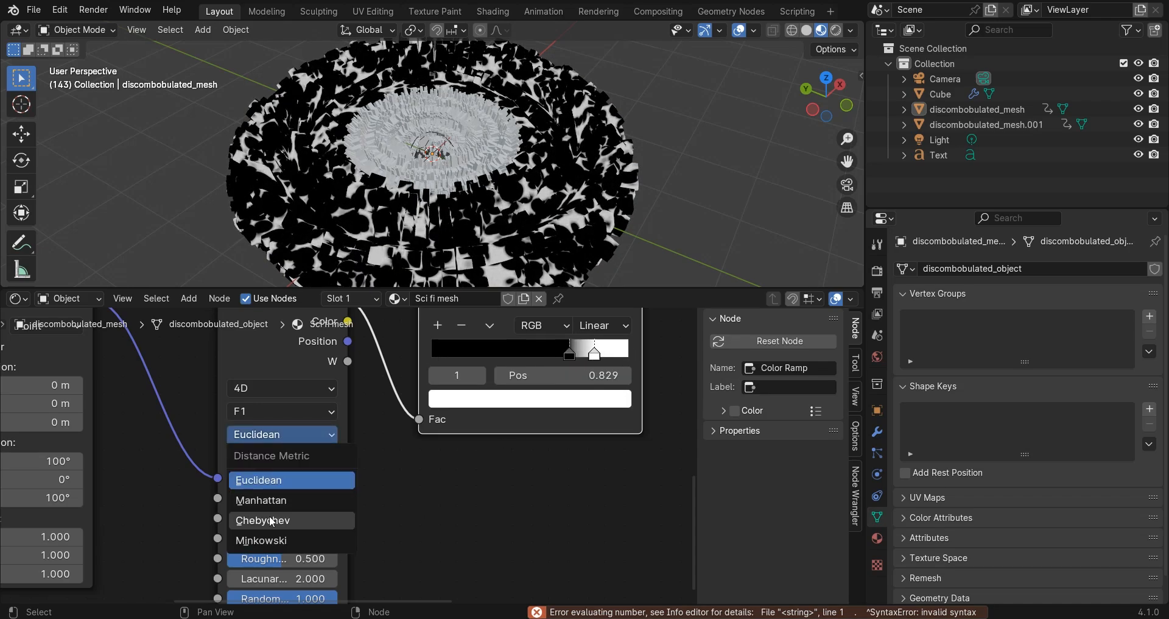
pyautogui.click(271, 521)
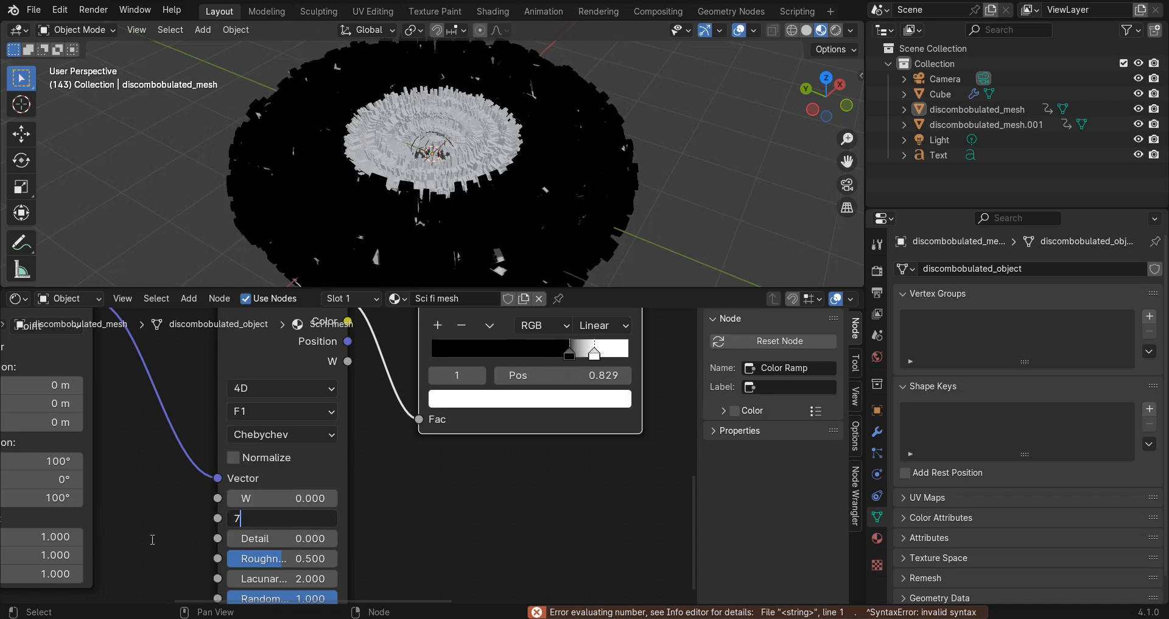
pyautogui.write('7')
pyautogui.press('Return')
# Shift the Color Ramp's black stop to about 0.671 and its white stop to about 0.782.
pyautogui.moveTo(469, 183); pyautogui.dragTo(489, 205, button='middle')
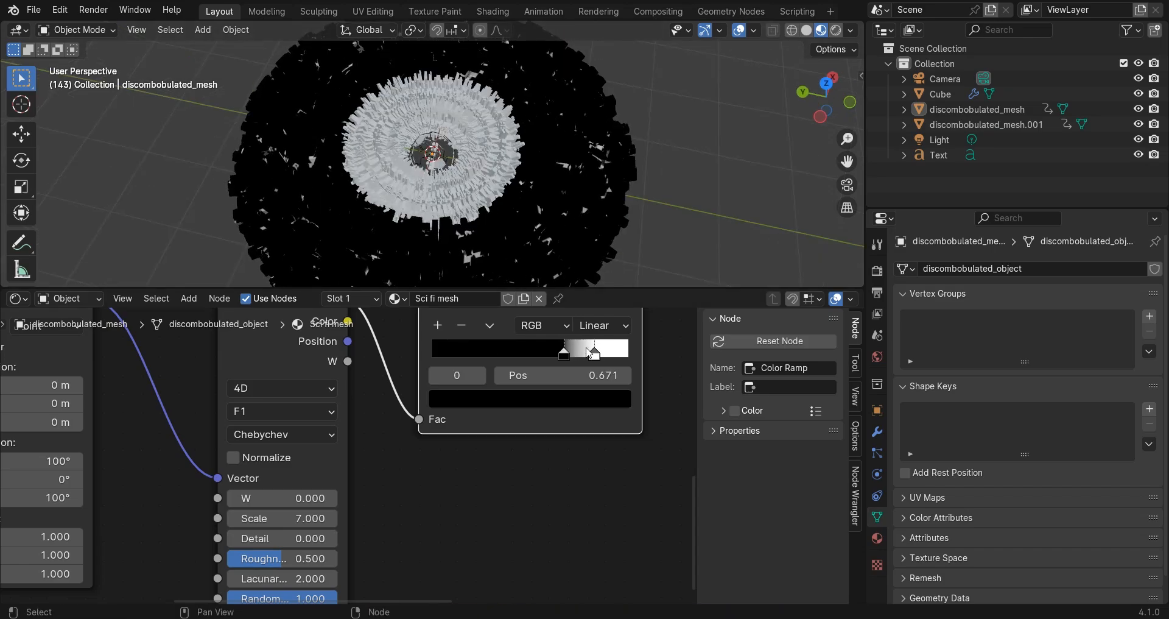
pyautogui.moveTo(589, 353); pyautogui.dragTo(585, 353)
pyautogui.scroll(-4, 363, 522)
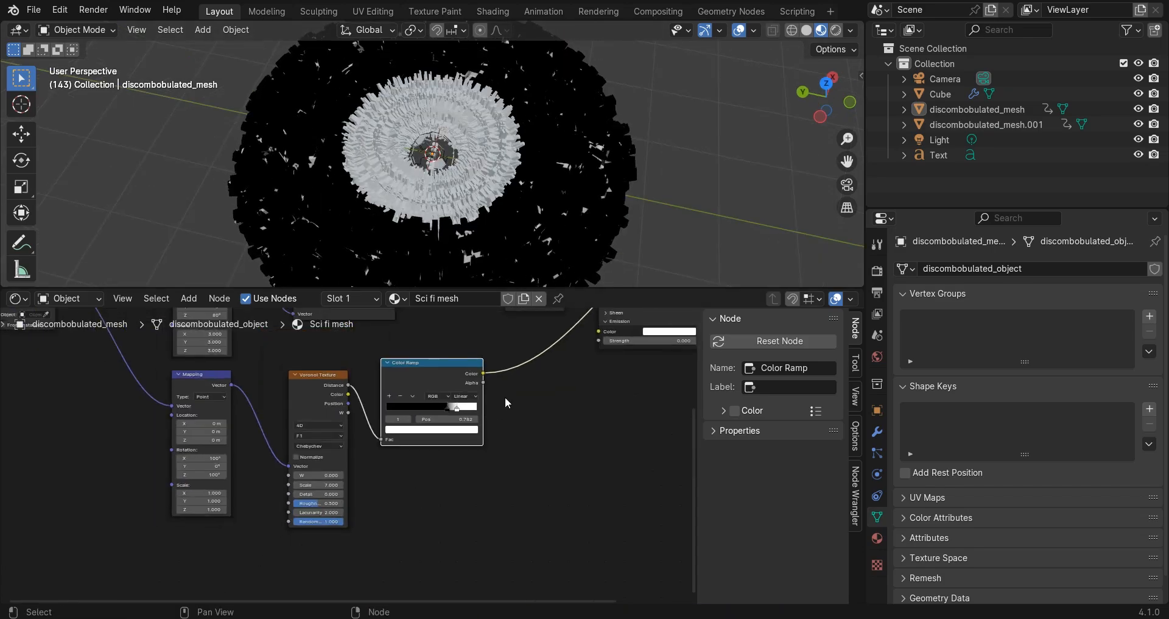
# Insert a Mix node with the Color data type on the Color Ramp's outgoing link.
pyautogui.moveTo(505, 402); pyautogui.dragTo(367, 471, button='middle')
pyautogui.scroll(1, 419, 408)
pyautogui.hotkey('shift', 'a')
pyautogui.write('mi')
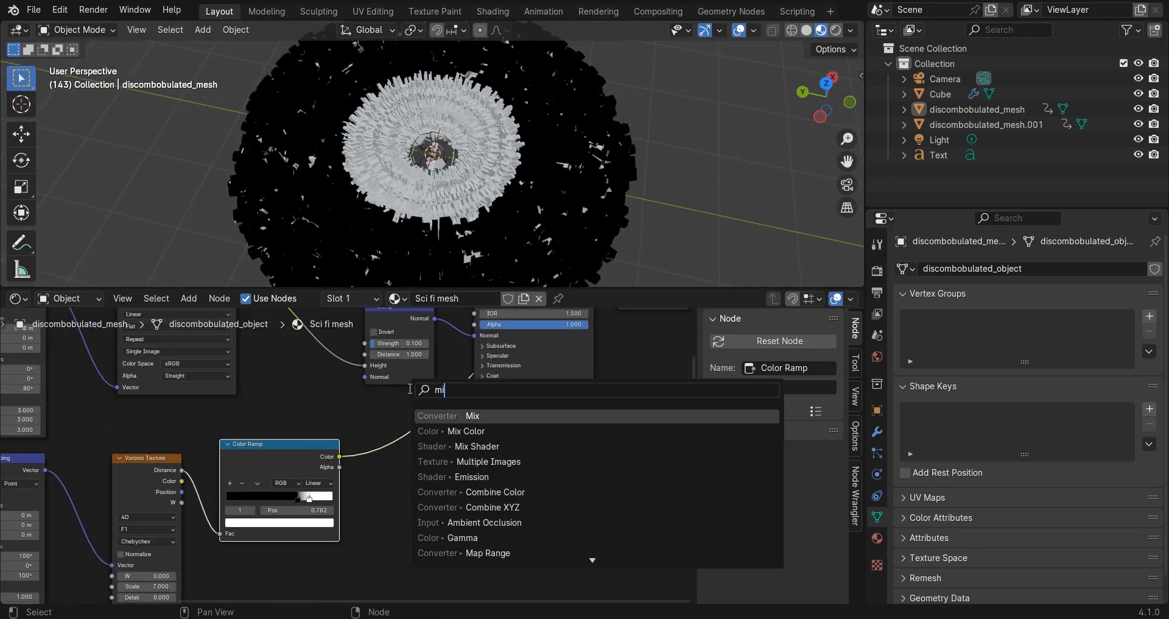
pyautogui.click(454, 418)
pyautogui.click(396, 414)
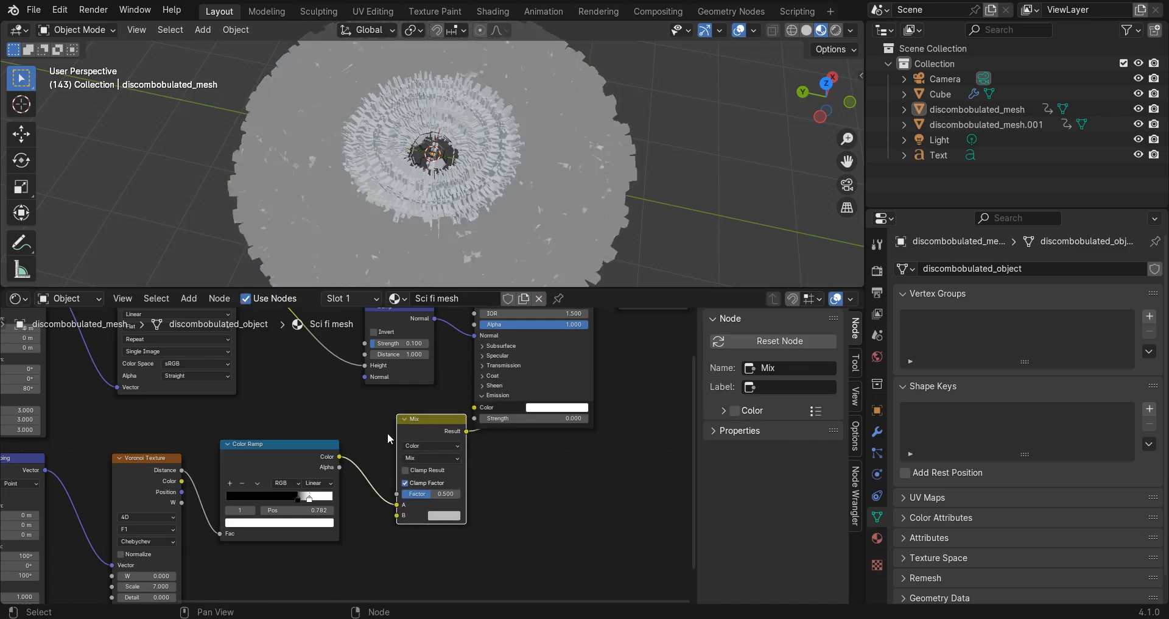
# Set the Mix node's blending mode to Color.
pyautogui.scroll(2, 388, 432)
pyautogui.click(449, 436)
pyautogui.click(517, 402)
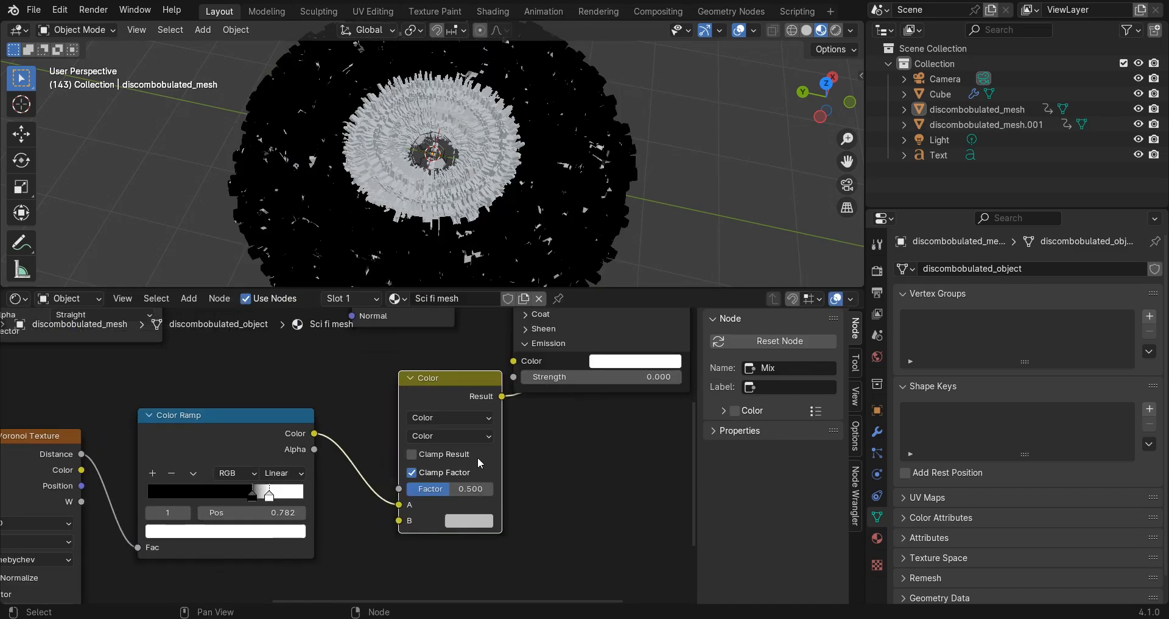
# Set the Mix node's factor to 1.000 and its B color to blue, repositioning the node beside the Color Ramp.
pyautogui.moveTo(469, 476); pyautogui.dragTo(437, 488)
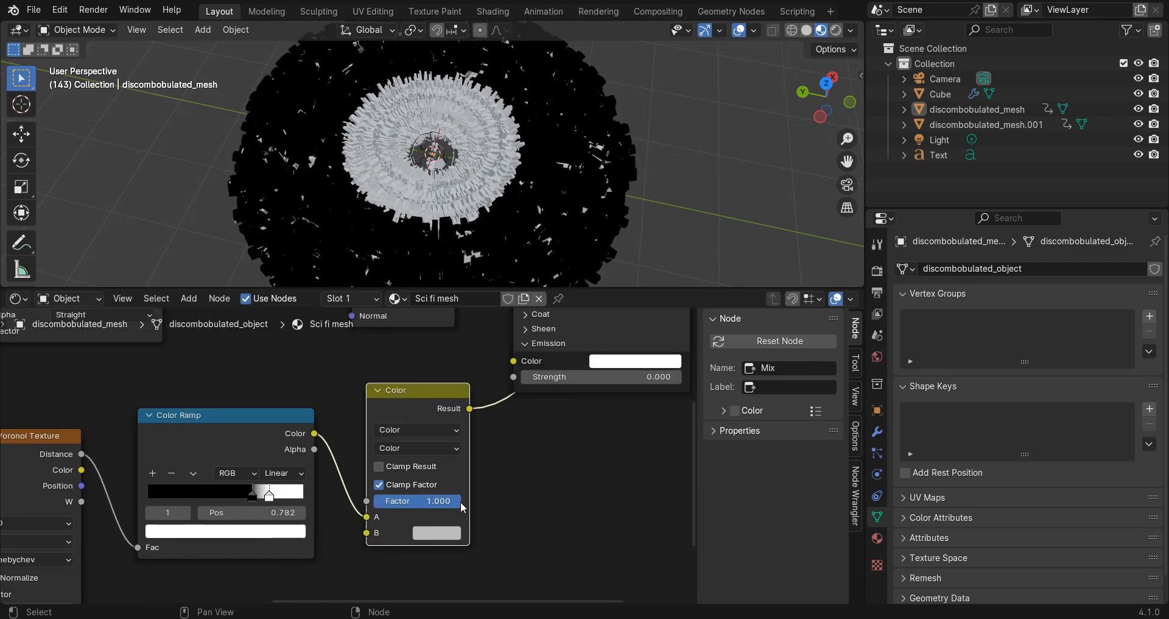
pyautogui.click(426, 535)
pyautogui.click(498, 313)
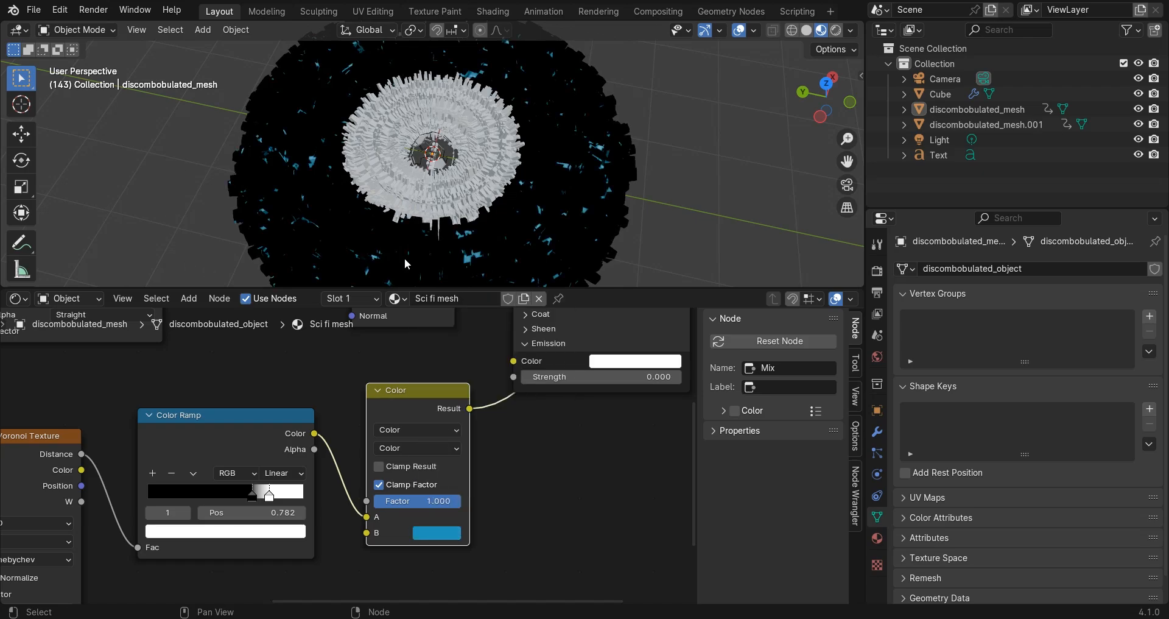
pyautogui.moveTo(446, 397); pyautogui.dragTo(434, 408)
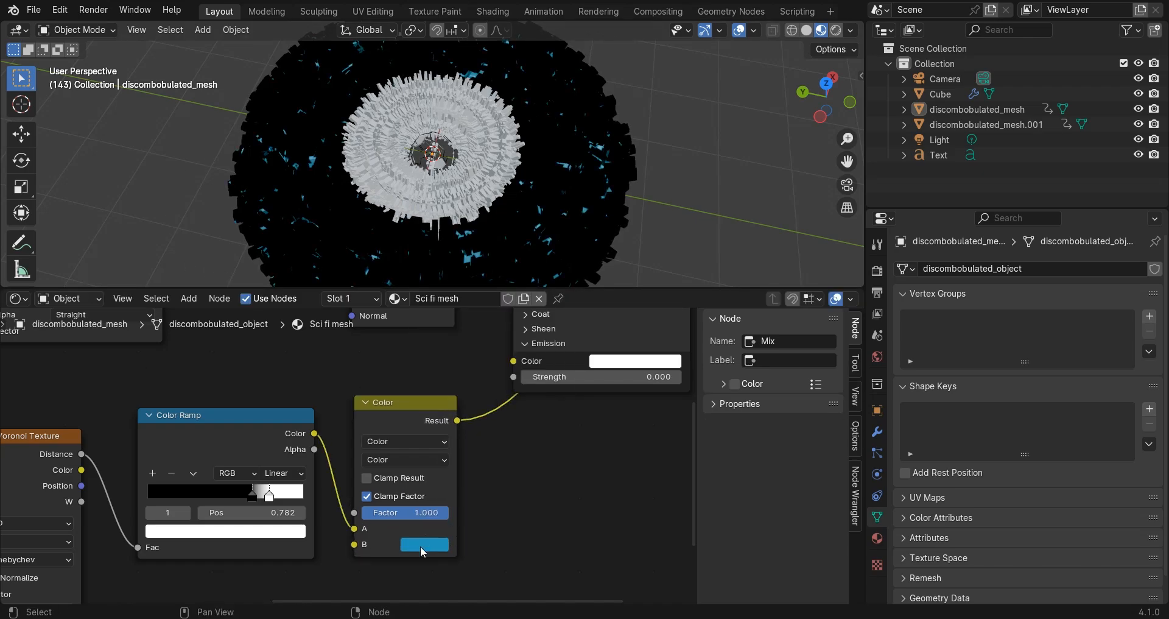
pyautogui.click(420, 544)
pyautogui.moveTo(438, 415); pyautogui.dragTo(407, 478, button='middle')
pyautogui.moveTo(426, 483); pyautogui.dragTo(483, 424)
# Reconnect the Principled BSDF to the Material Output's surface in place of the emission preview.
pyautogui.scroll(-6, 543, 385)
pyautogui.moveTo(543, 385); pyautogui.dragTo(500, 470, button='middle')
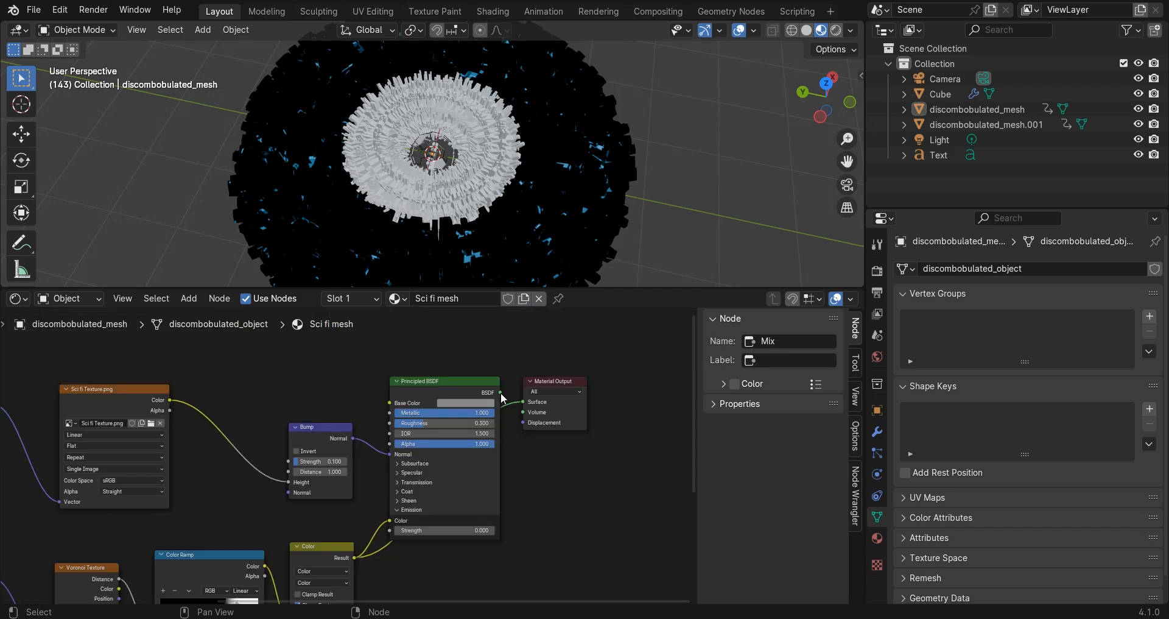
pyautogui.click(502, 397)
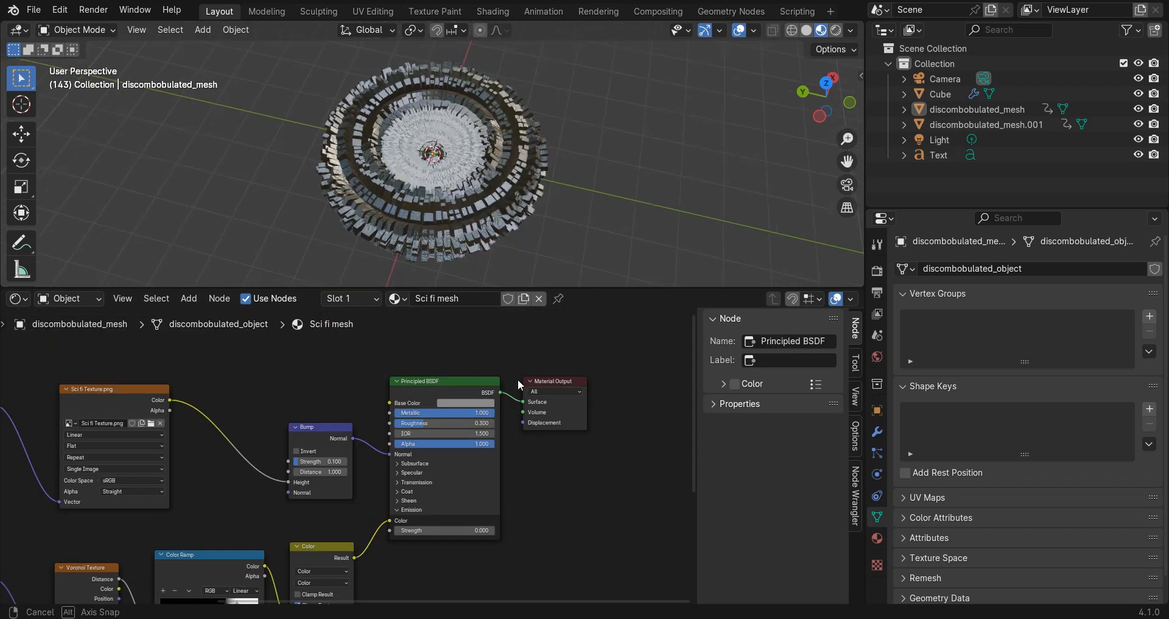
# Set the emission strength to 10 and shift the Color Ramp's black stop to about 0.595.
pyautogui.scroll(4, 484, 472)
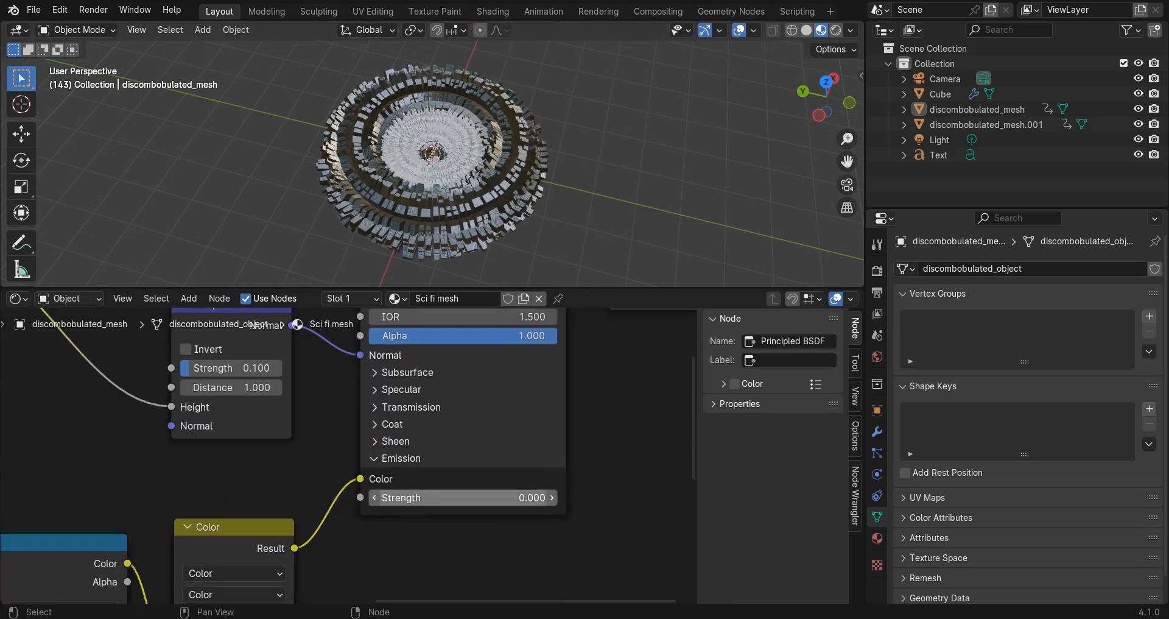
pyautogui.click(463, 497)
pyautogui.write('10')
pyautogui.press('Return')
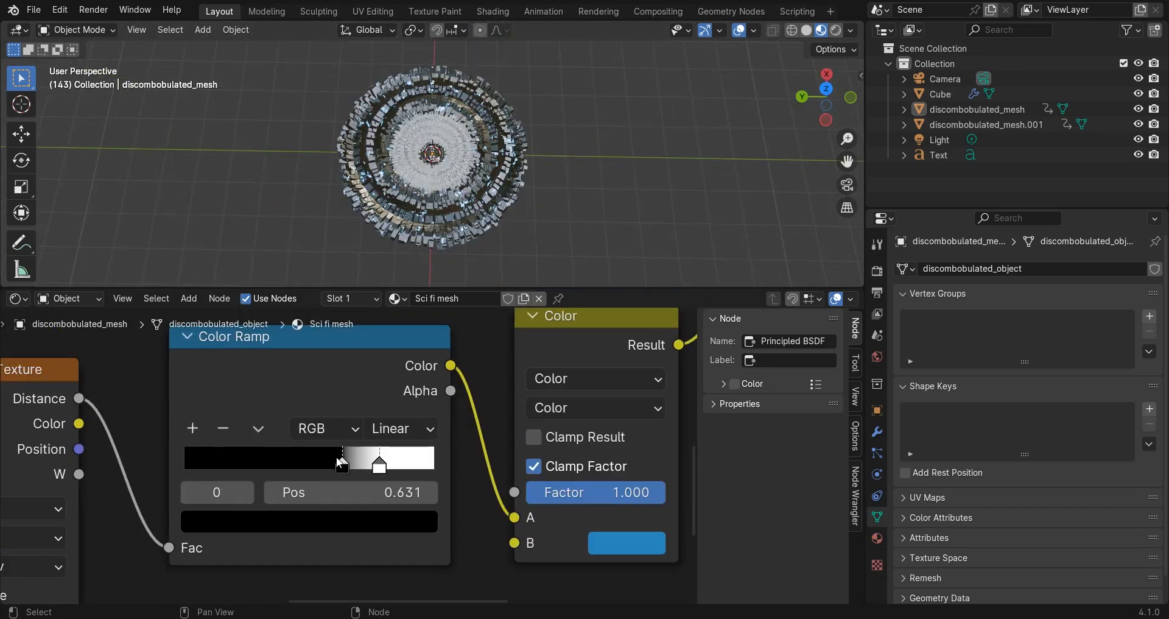
pyautogui.moveTo(293, 463); pyautogui.dragTo(333, 463)
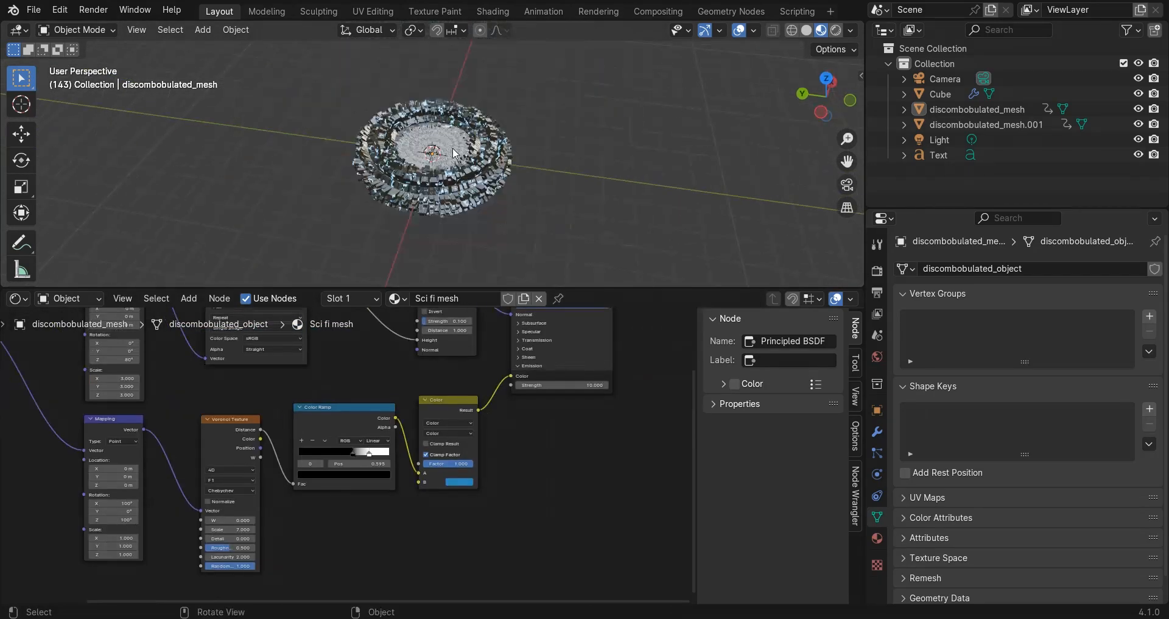
# Drive the Voronoi Texture's W value with #frame/120 and play the animation to check the changing emission.
pyautogui.scroll(10, 336, 464)
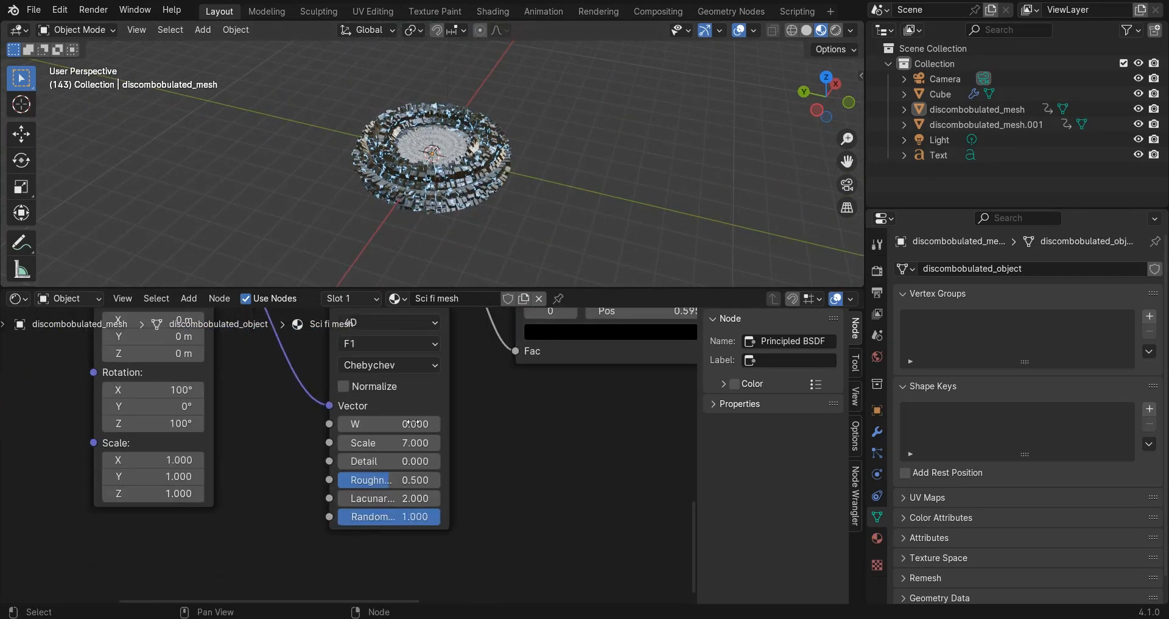
pyautogui.click(392, 421)
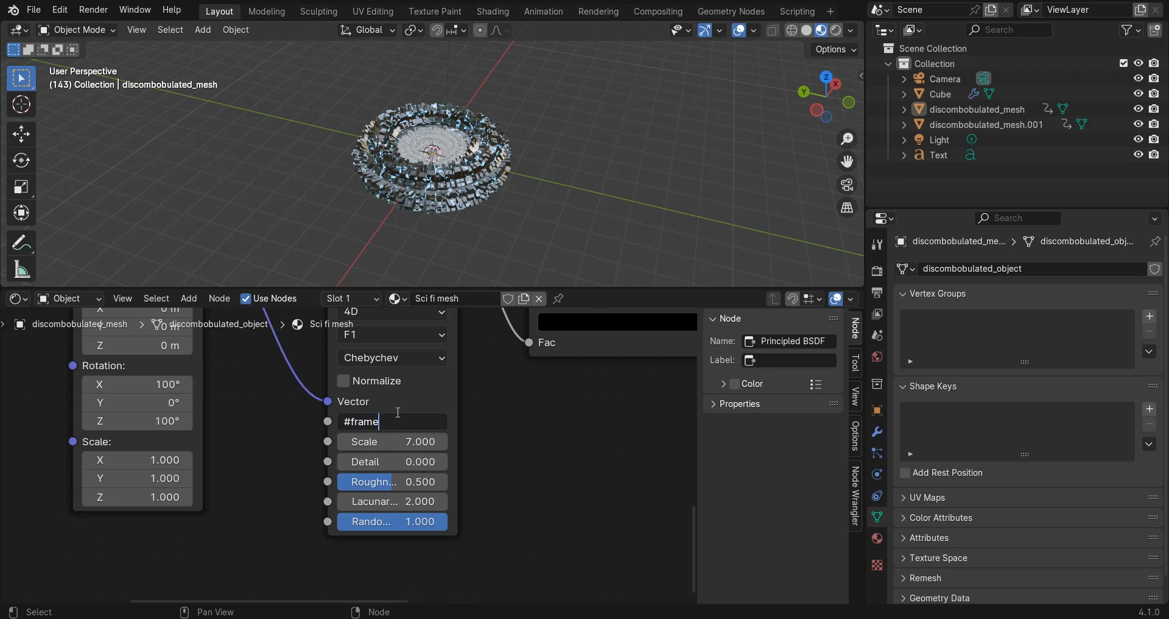
pyautogui.write('#frame/120')
pyautogui.press('Return')
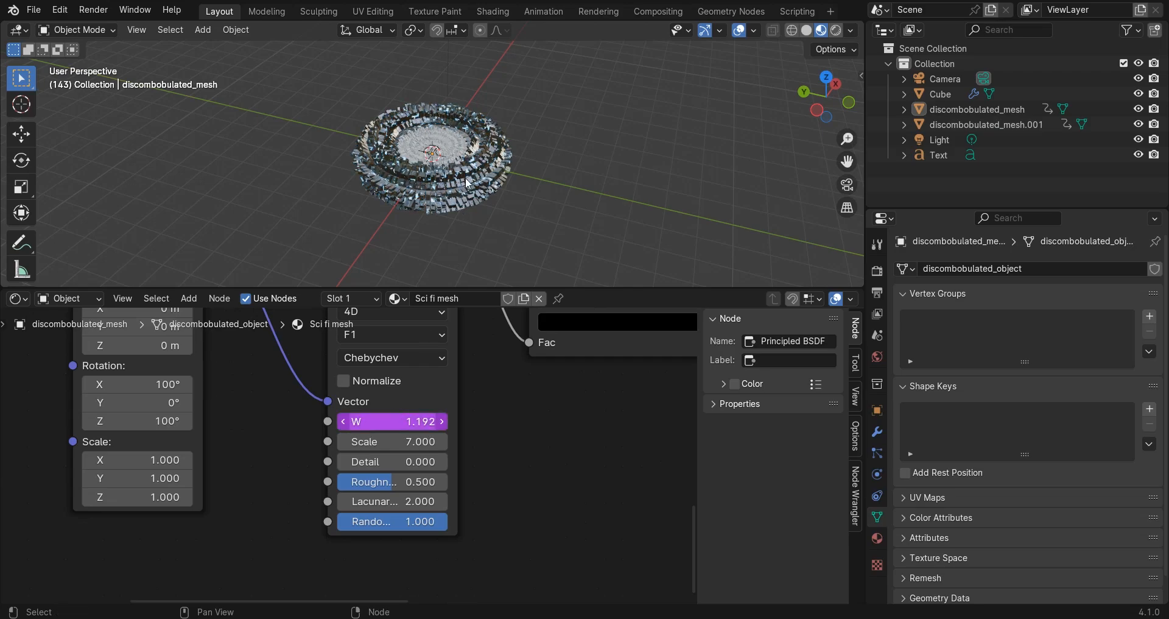
pyautogui.press('space')
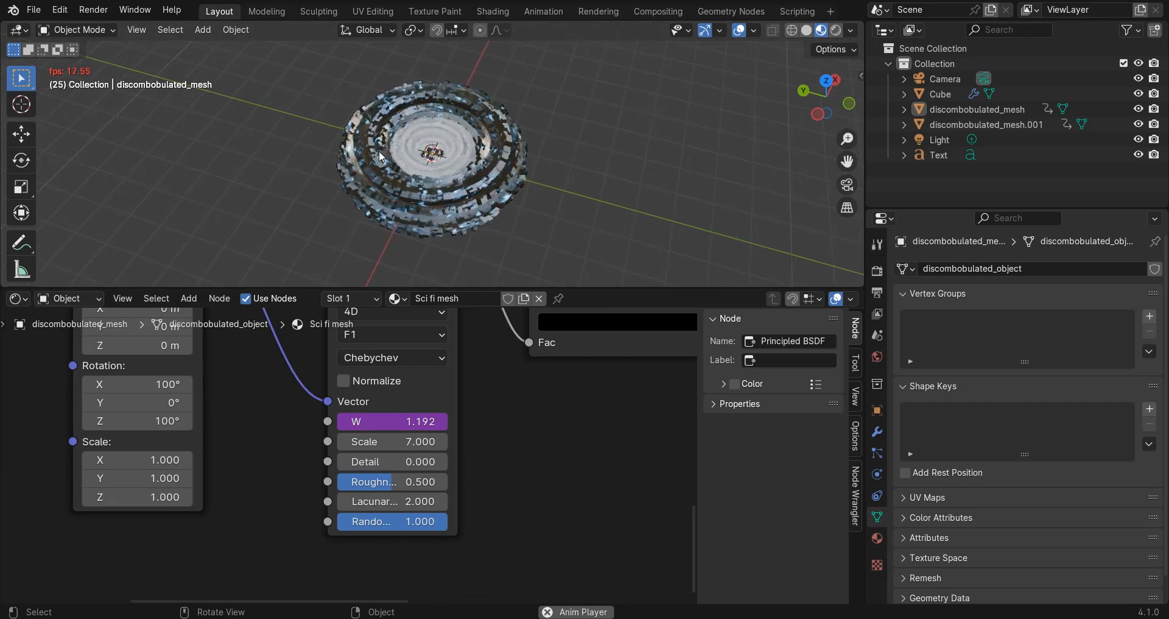
pyautogui.moveTo(379, 151); pyautogui.dragTo(364, 145, button='middle')
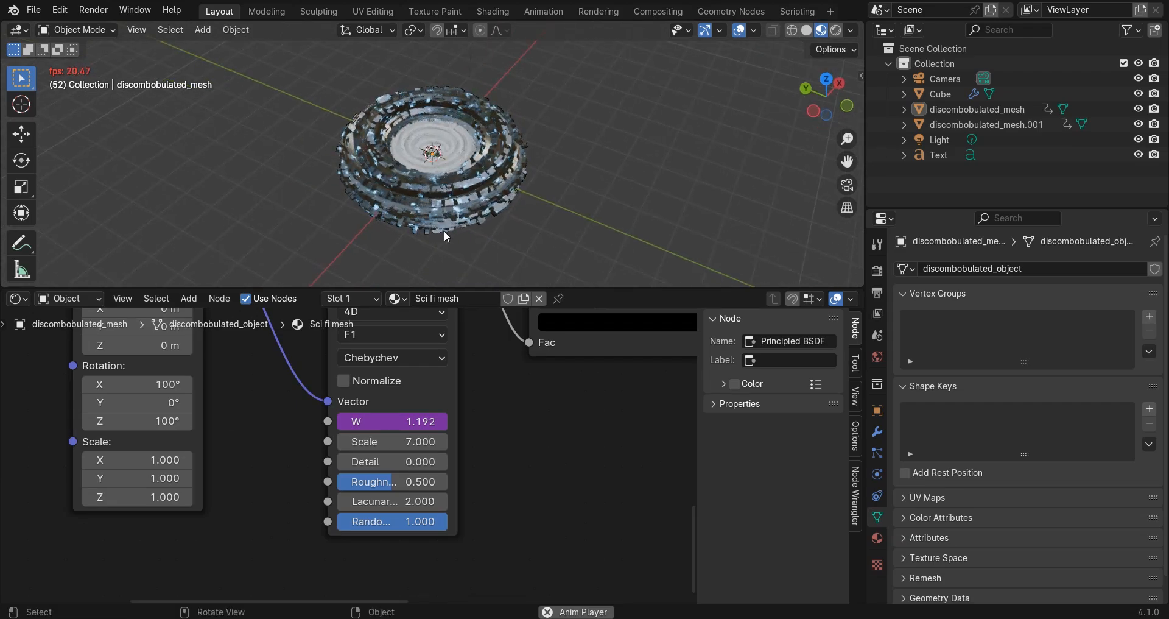
pyautogui.press('space')
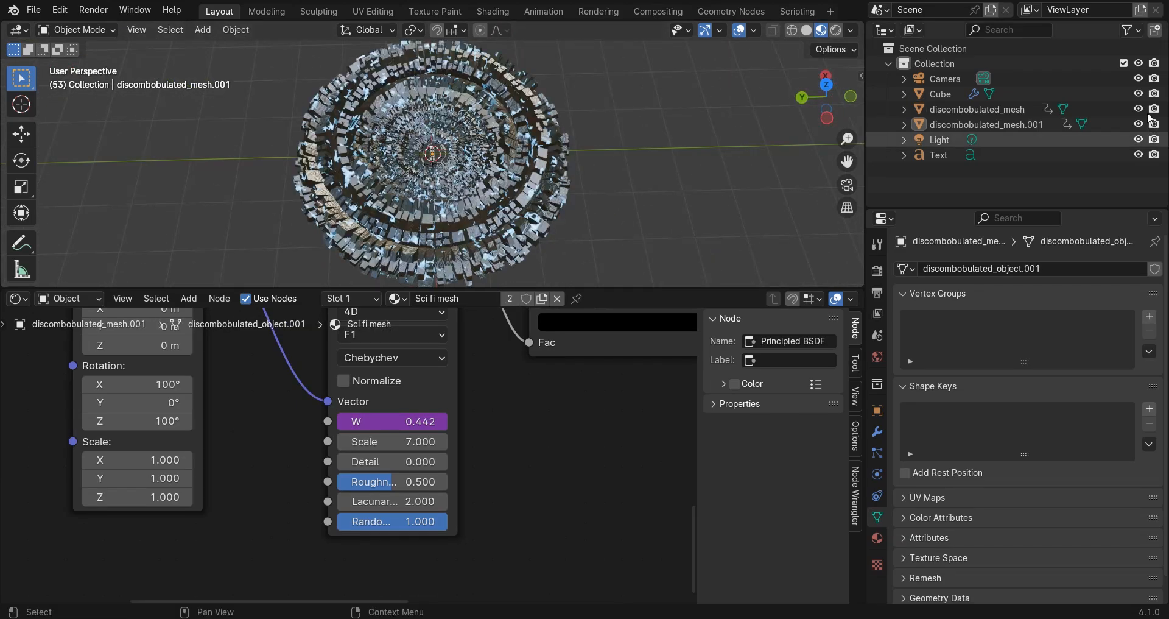
# Hide discombobulated_mesh and discombobulated_mesh.001 in the viewport to expose the panelled sphere and text.
pyautogui.click(1139, 109)
pyautogui.click(1139, 125)
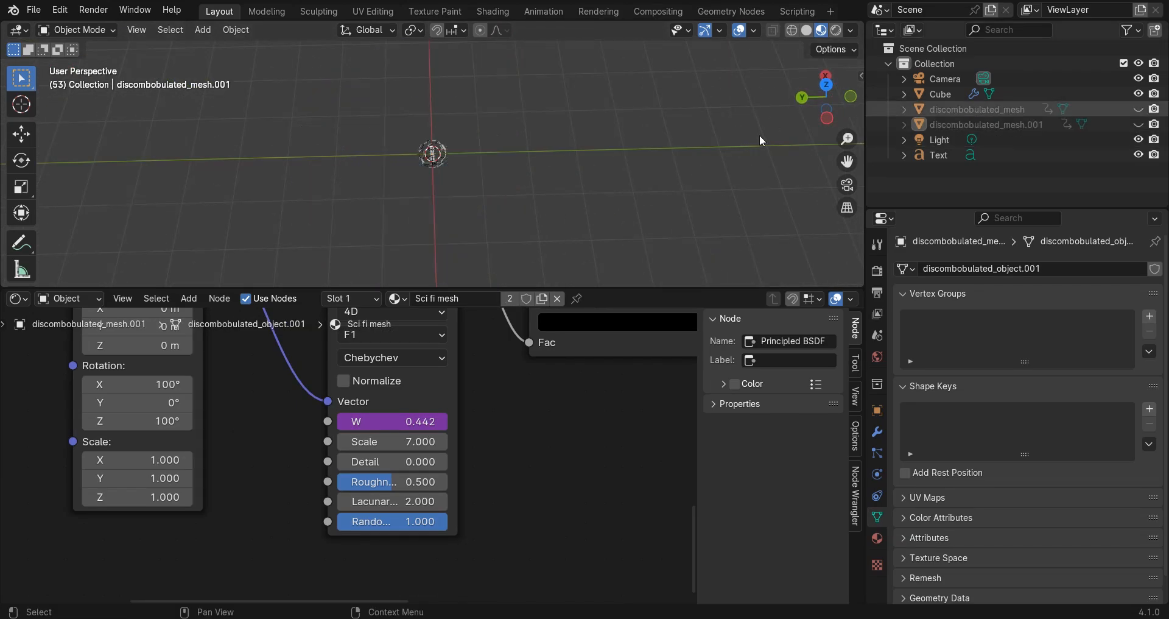
pyautogui.moveTo(536, 155); pyautogui.dragTo(556, 121, button='middle')
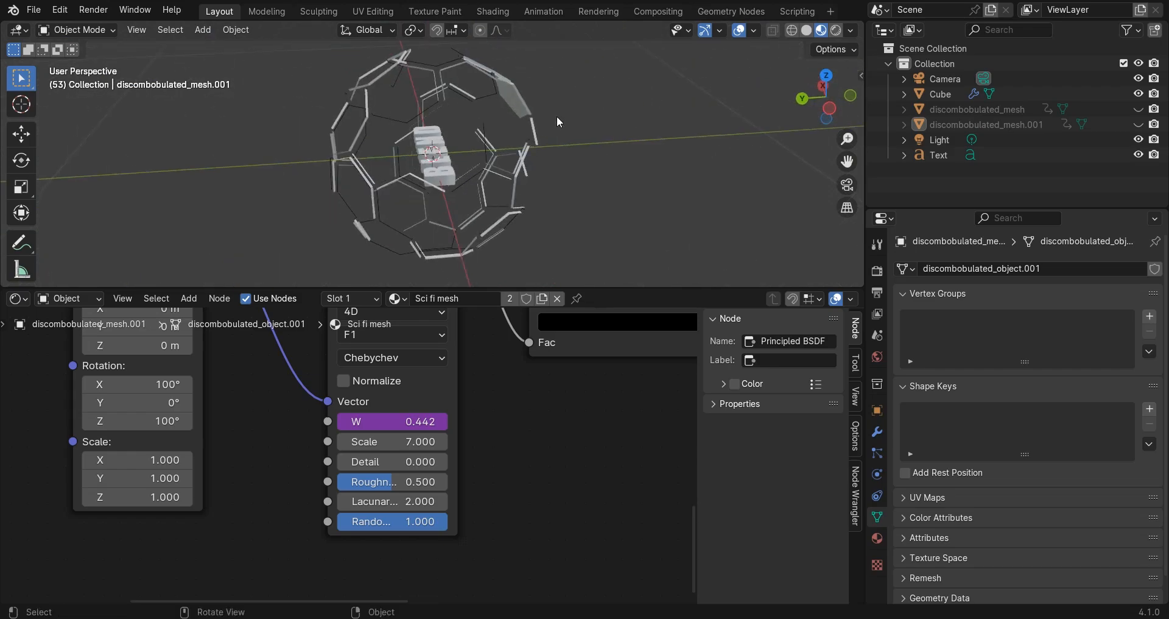
# Insert a Set Material node between Transform Geometry and Group Output in the sphere's geometry nodes.
pyautogui.click(514, 100)
pyautogui.click(739, 12)
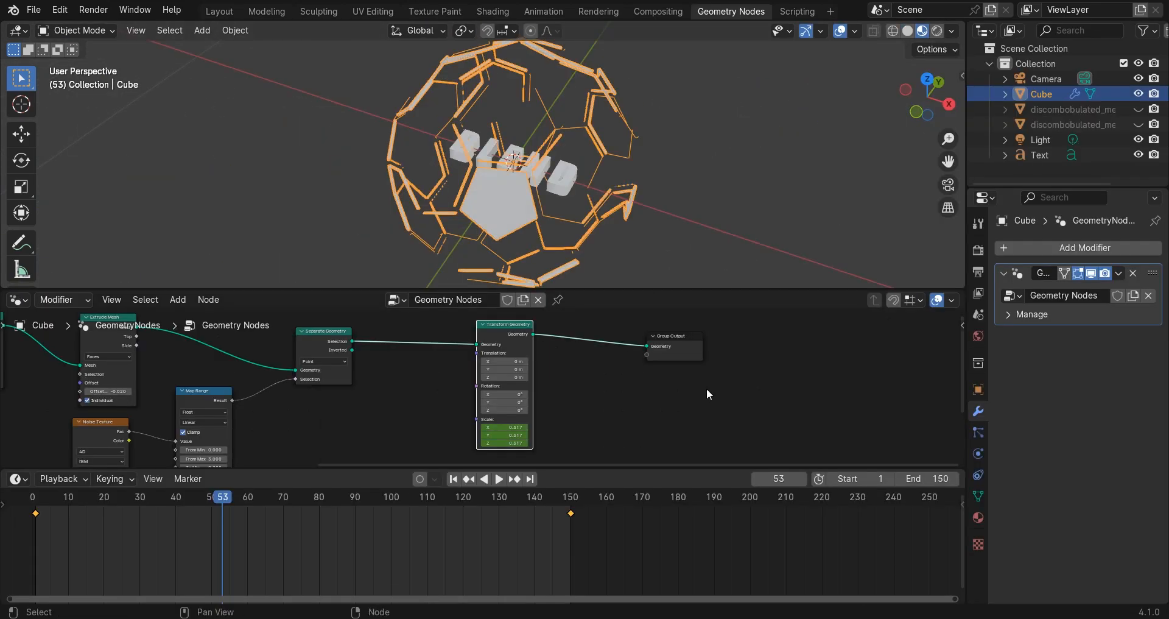
pyautogui.scroll(4, 518, 412)
pyautogui.hotkey('shift', 'a')
pyautogui.write('set')
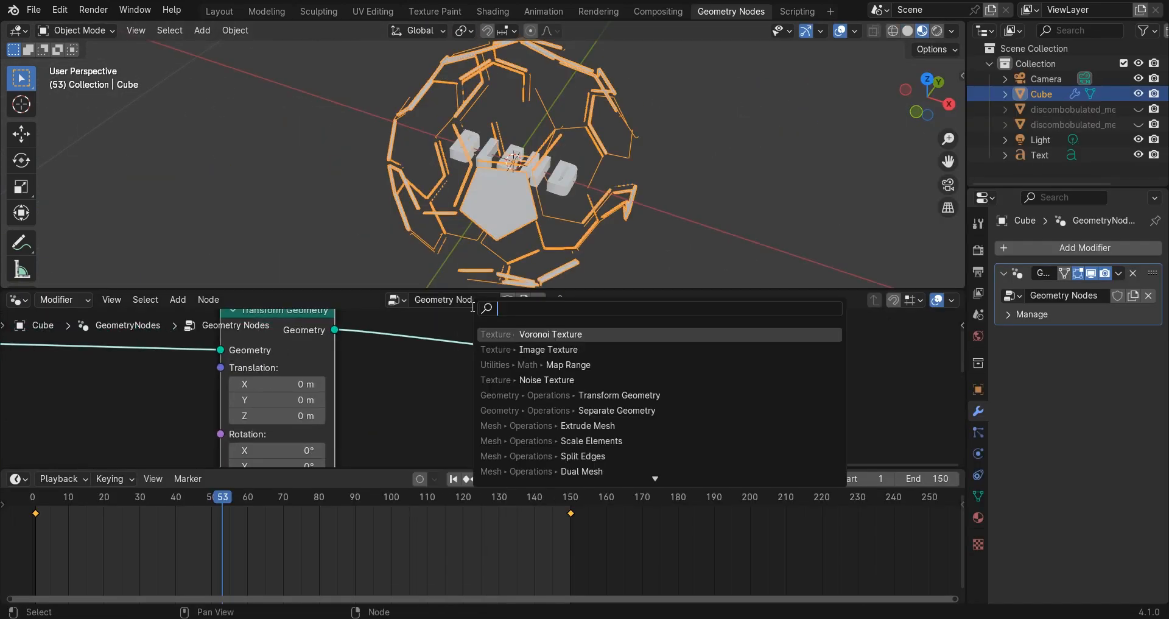
pyautogui.click(527, 349)
pyautogui.click(469, 353)
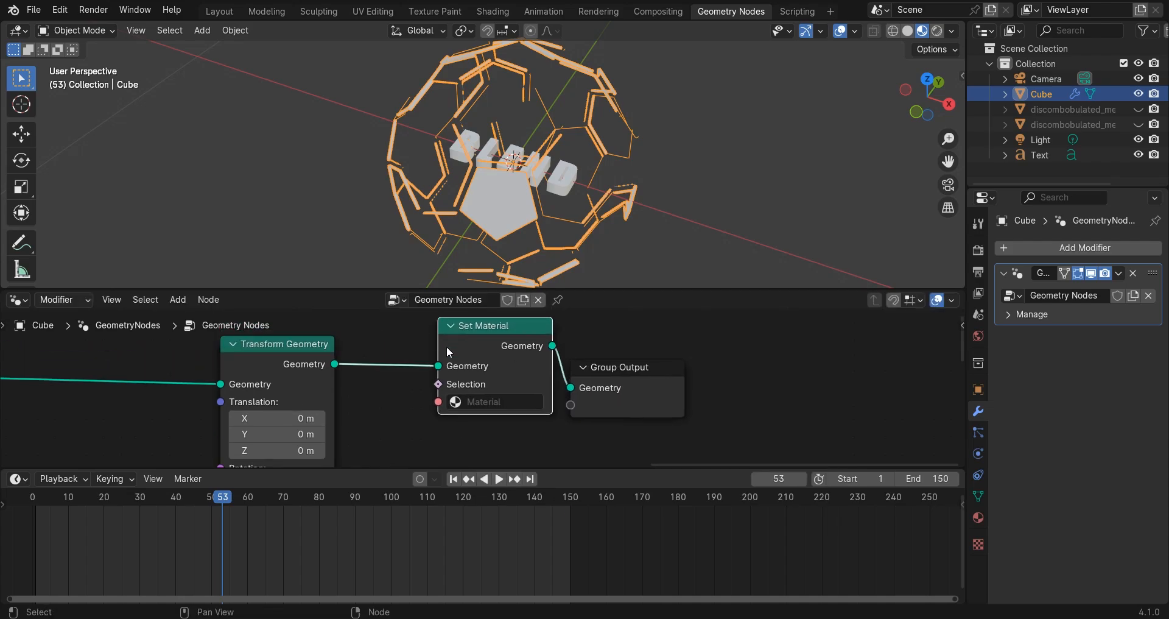
# Create a new material for the sphere and assign Material.001 in its Set Material node.
pyautogui.click(978, 517)
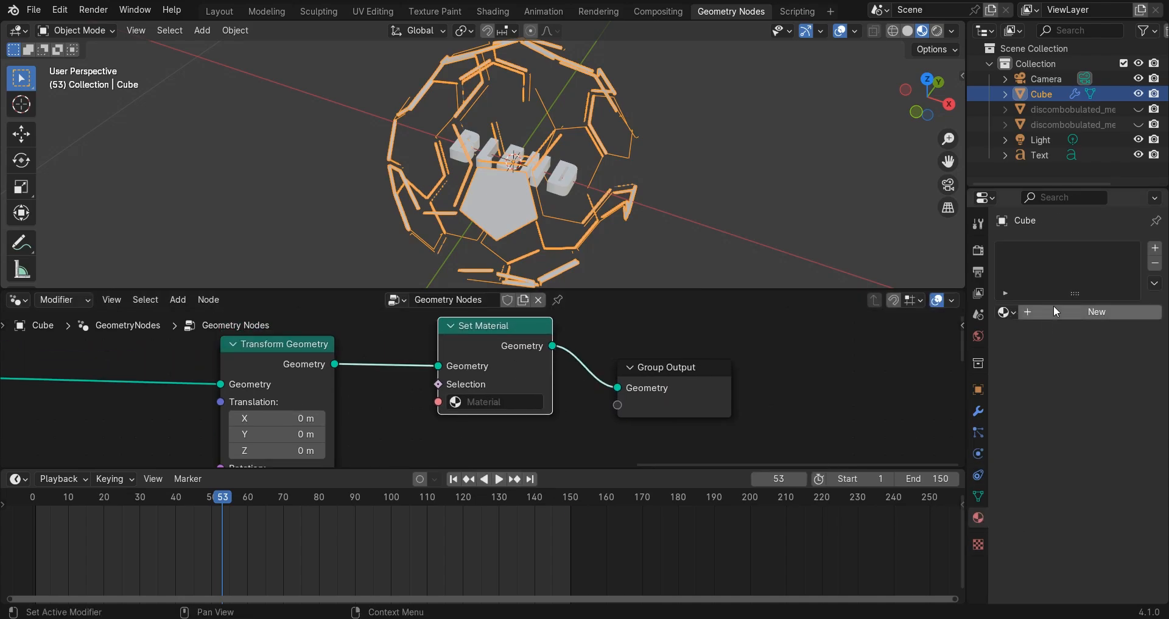
pyautogui.click(1054, 305)
pyautogui.scroll(2, 483, 386)
pyautogui.click(558, 406)
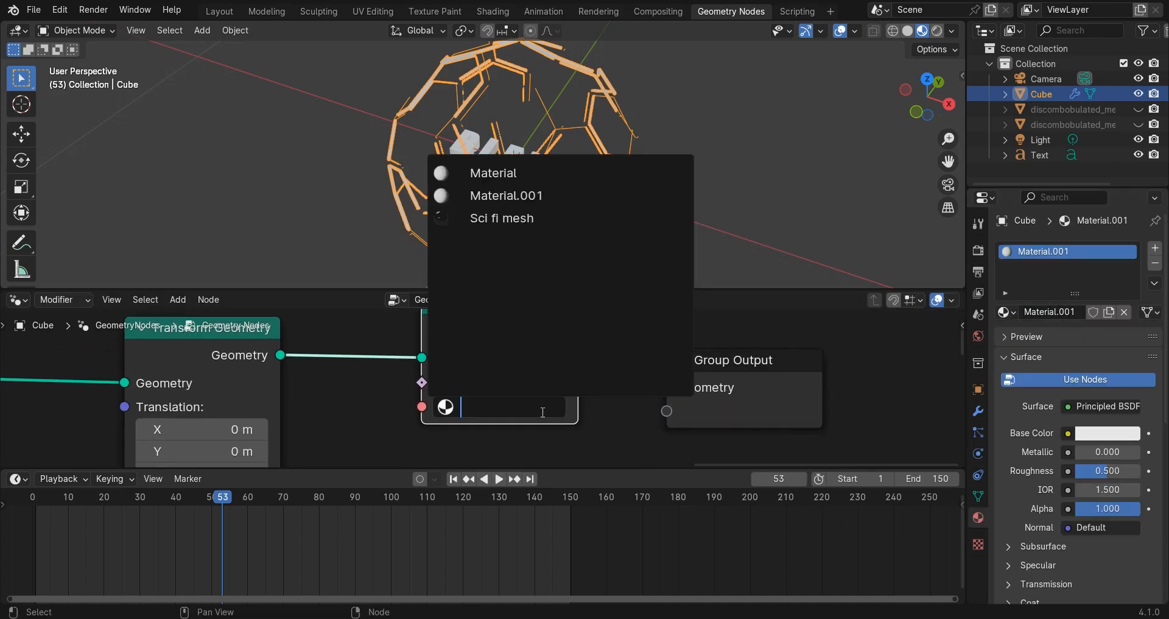
pyautogui.click(497, 200)
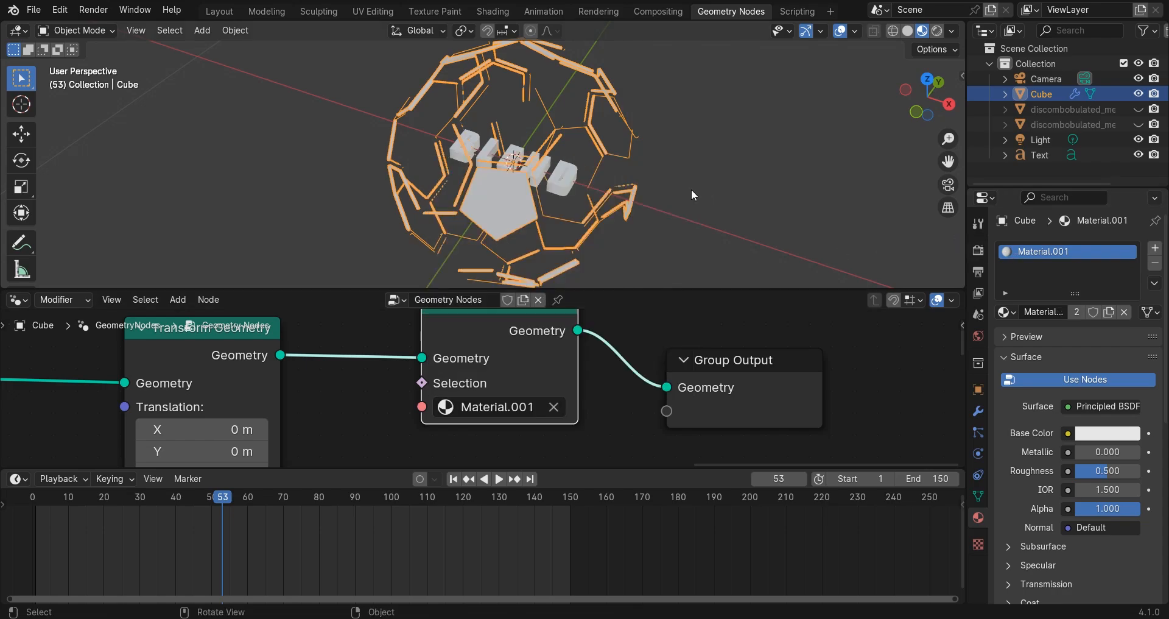
pyautogui.scroll(-4, 691, 189)
# Return to the Layout workspace and set the sphere material's metallic value to 1.000.
pyautogui.click(231, 14)
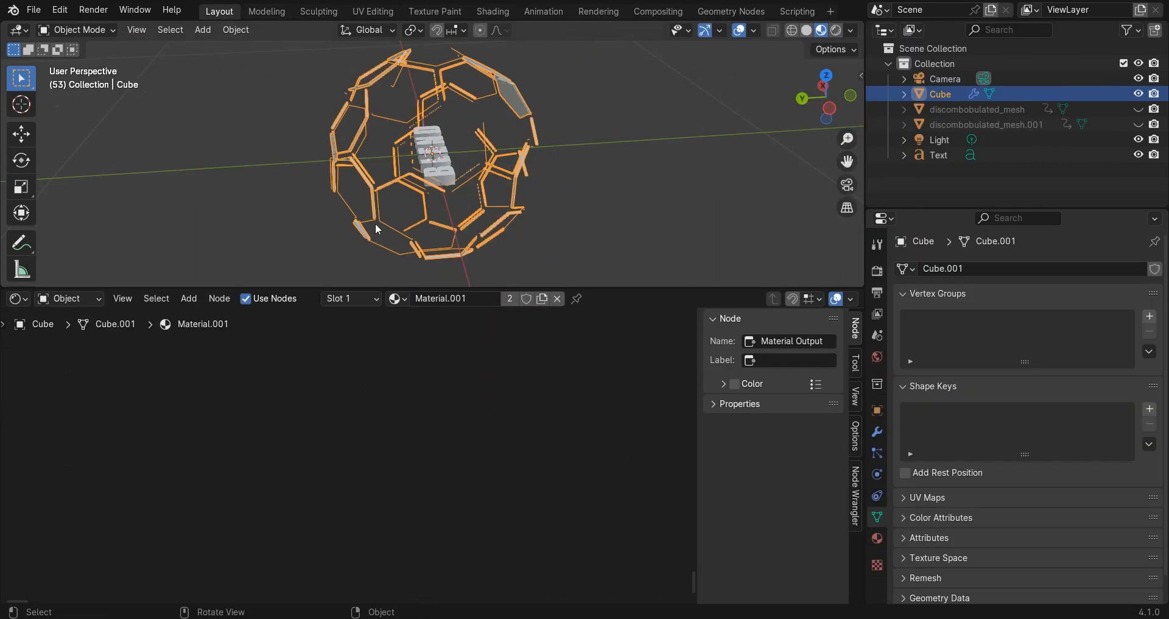
pyautogui.press('Home')
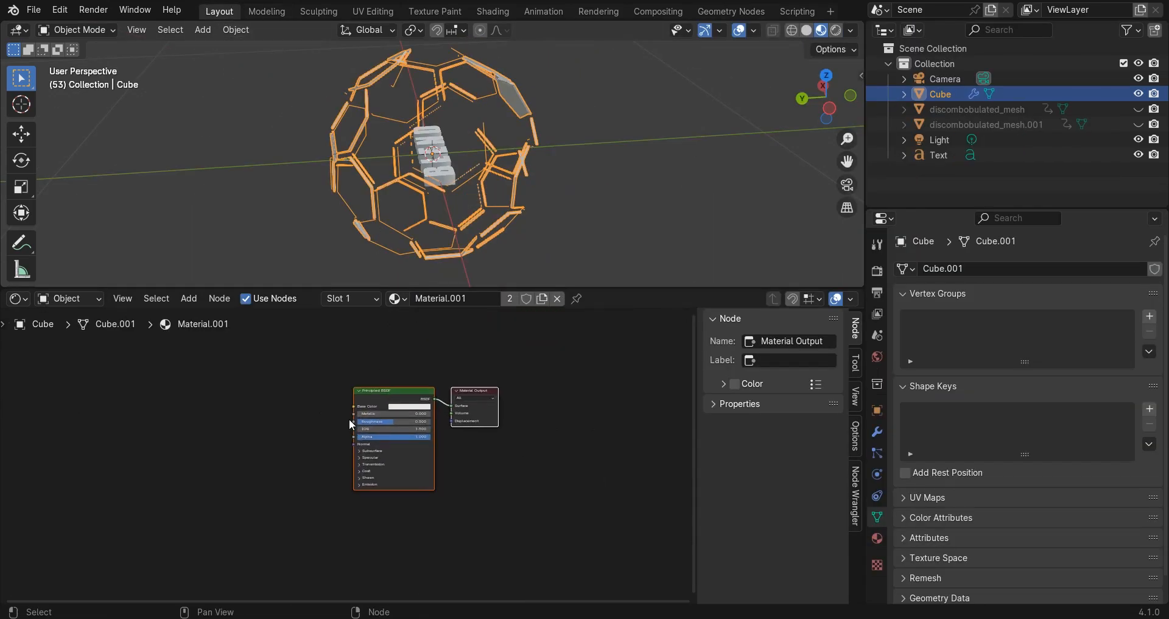
pyautogui.moveTo(475, 201); pyautogui.dragTo(503, 223, button='middle')
pyautogui.scroll(4, 442, 356)
pyautogui.moveTo(416, 368); pyautogui.dragTo(529, 369)
# Add a Noise Texture and connect its Fac output to the Principled BSDF's roughness.
pyautogui.moveTo(207, 408); pyautogui.dragTo(291, 414, button='middle')
pyautogui.hotkey('shift', 'a')
pyautogui.write('noi')
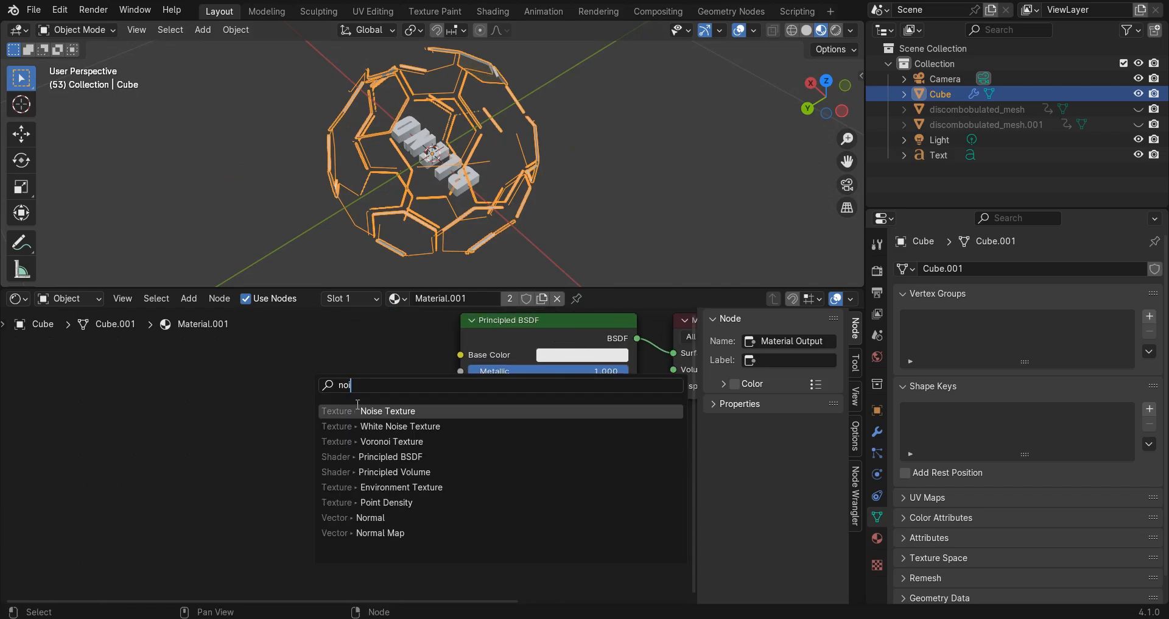
pyautogui.press('Return')
pyautogui.click(118, 405)
pyautogui.moveTo(118, 405); pyautogui.dragTo(201, 415, button='middle')
pyautogui.moveTo(268, 380); pyautogui.dragTo(542, 397)
pyautogui.click(469, 368)
# Insert a Color Ramp between the Noise Texture and the Principled BSDF's roughness.
pyautogui.moveTo(212, 382); pyautogui.dragTo(124, 381)
pyautogui.click(371, 389)
pyautogui.hotkey('shift', 'a')
pyautogui.write('co')
pyautogui.press('Return')
pyautogui.click(338, 416)
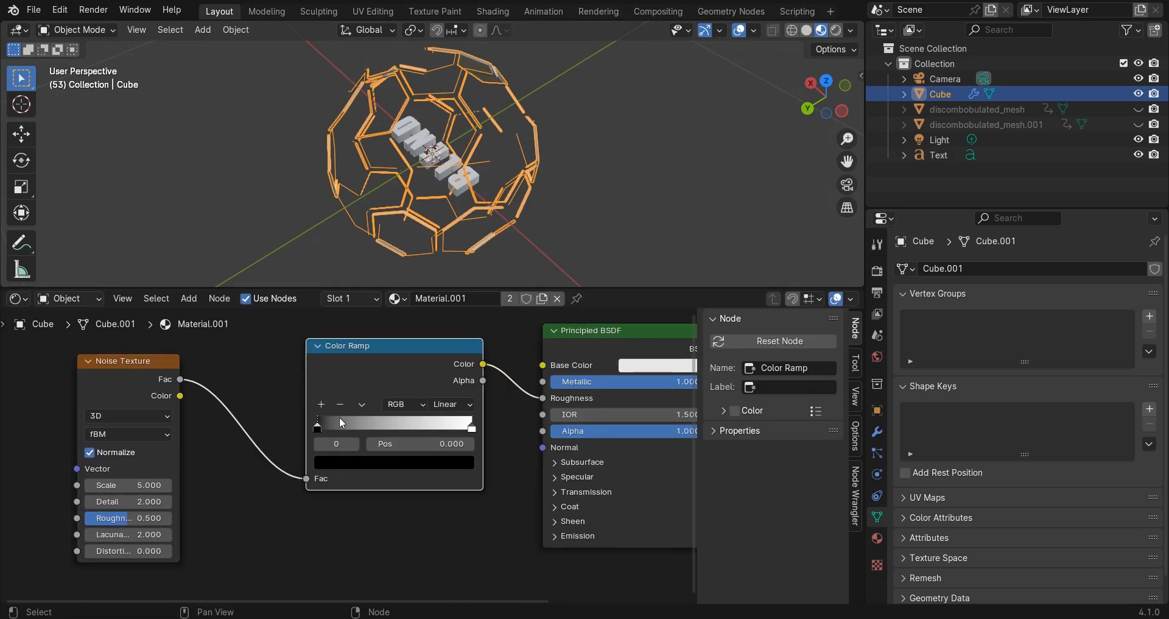
# Move the Color Ramp's stops inward, placing the black stop at about 0.364, and lighten that stop to gray.
pyautogui.moveTo(373, 429); pyautogui.dragTo(374, 428)
pyautogui.moveTo(472, 428); pyautogui.dragTo(457, 428)
pyautogui.click(365, 464)
pyautogui.moveTo(365, 426); pyautogui.dragTo(423, 426)
# Set the Noise Texture's scale to 22.200, detail to 6.600 and roughness to about 0.607.
pyautogui.moveTo(125, 488); pyautogui.dragTo(246, 495, button='middle')
pyautogui.scroll(4, 246, 495)
pyautogui.moveTo(246, 496); pyautogui.dragTo(262, 536)
# Darken the sphere material's base color to gray and deselect the sphere.
pyautogui.moveTo(420, 183); pyautogui.dragTo(448, 154, button='middle')
pyautogui.scroll(-6, 658, 378)
pyautogui.moveTo(658, 377); pyautogui.dragTo(379, 448, button='middle')
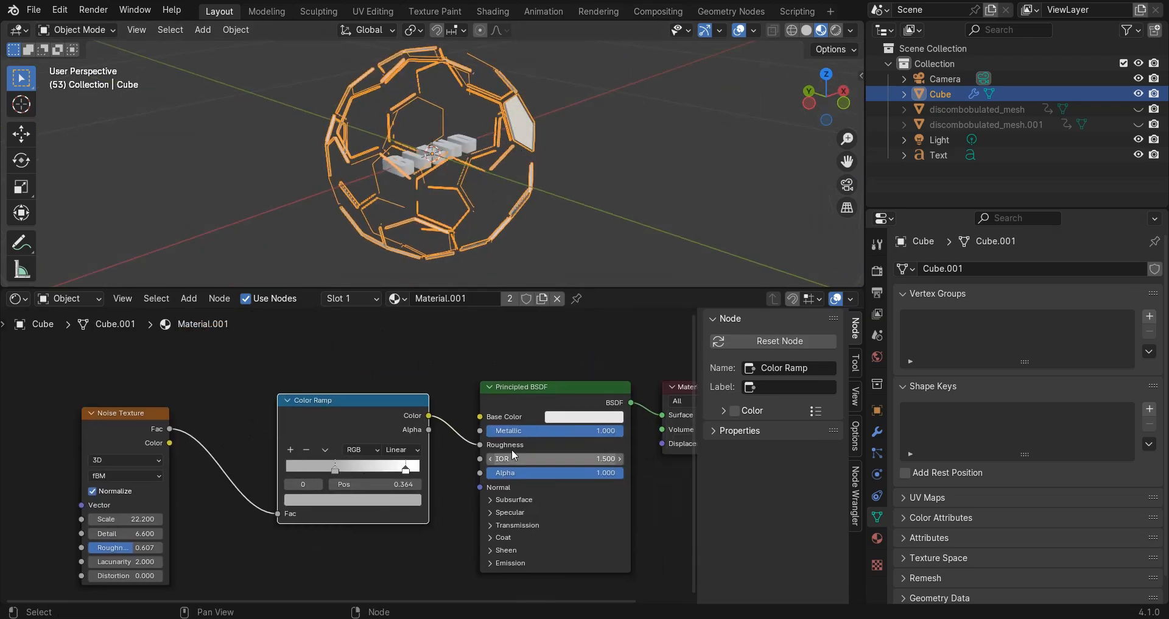
pyautogui.click(586, 415)
pyautogui.moveTo(670, 268); pyautogui.dragTo(670, 277)
pyautogui.moveTo(668, 152); pyautogui.dragTo(596, 147, button='middle')
pyautogui.click(594, 149)
# Adjust the color of the Color Ramp's darker stop to an HSV value of about 0.340.
pyautogui.scroll(2, 572, 165)
pyautogui.moveTo(556, 185); pyautogui.dragTo(536, 155, button='middle')
pyautogui.scroll(1, 363, 455)
pyautogui.click(352, 501)
pyautogui.moveTo(364, 472); pyautogui.dragTo(353, 472)
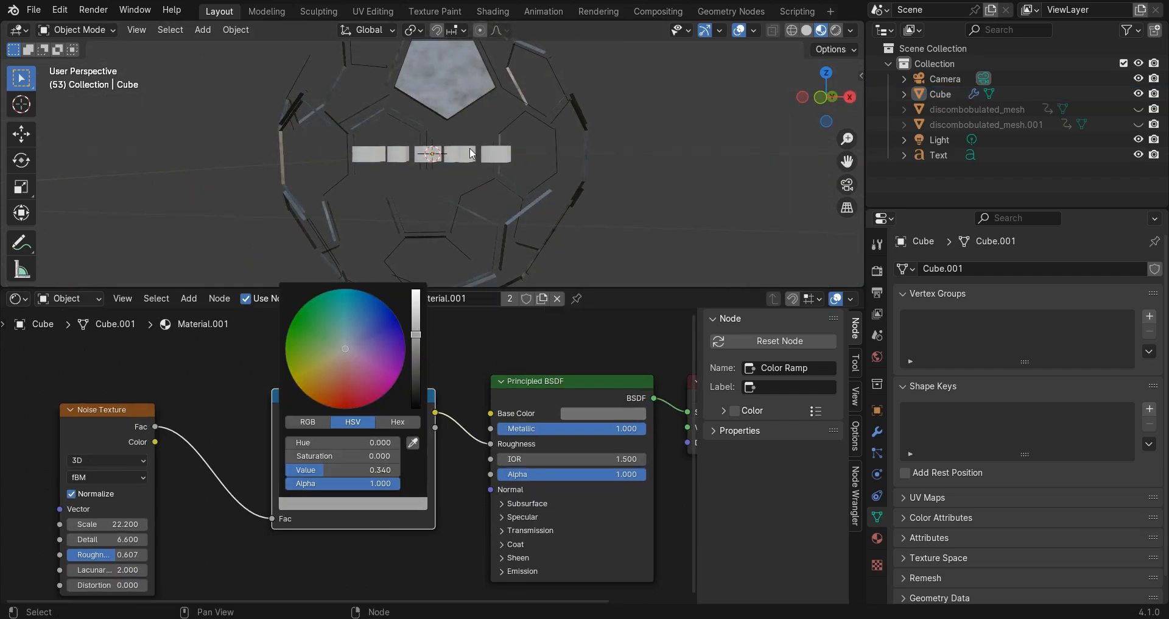
# Fine-tune the Noise Texture's settings to refine the sphere panels' roughness pattern.
pyautogui.moveTo(402, 195); pyautogui.dragTo(472, 231, button='middle')
pyautogui.scroll(4, 182, 518)
pyautogui.moveTo(183, 517); pyautogui.dragTo(280, 458, button='middle')
pyautogui.moveTo(206, 509); pyautogui.dragTo(211, 509)
pyautogui.click(198, 488)
pyautogui.moveTo(185, 467); pyautogui.dragTo(211, 468)
# Select the BLEND text inside the sphere and create a new material for it.
pyautogui.moveTo(451, 146); pyautogui.dragTo(337, 60, button='middle')
pyautogui.scroll(-3, 337, 60)
pyautogui.scroll(-3, 418, 136)
pyautogui.scroll(2, 390, 157)
pyautogui.moveTo(417, 136); pyautogui.dragTo(384, 117, button='middle')
pyautogui.scroll(3, 390, 156)
pyautogui.click(392, 157)
pyautogui.scroll(3, 451, 225)
pyautogui.click(488, 300)
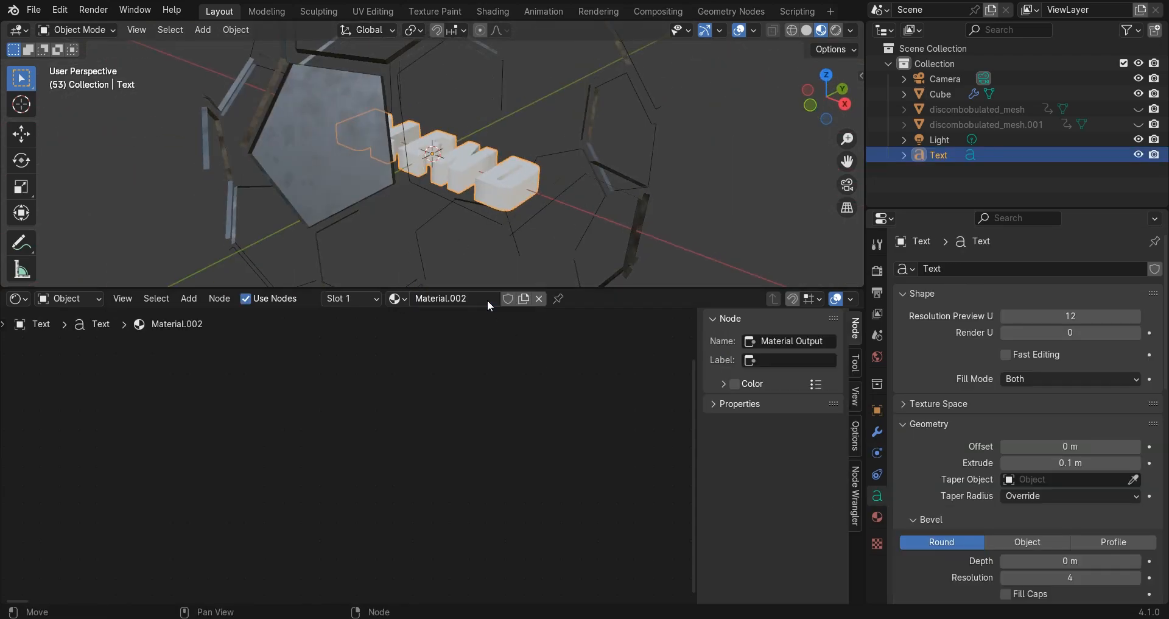
# Change the text material's surface shader from Principled BSDF to Emission.
pyautogui.click(877, 517)
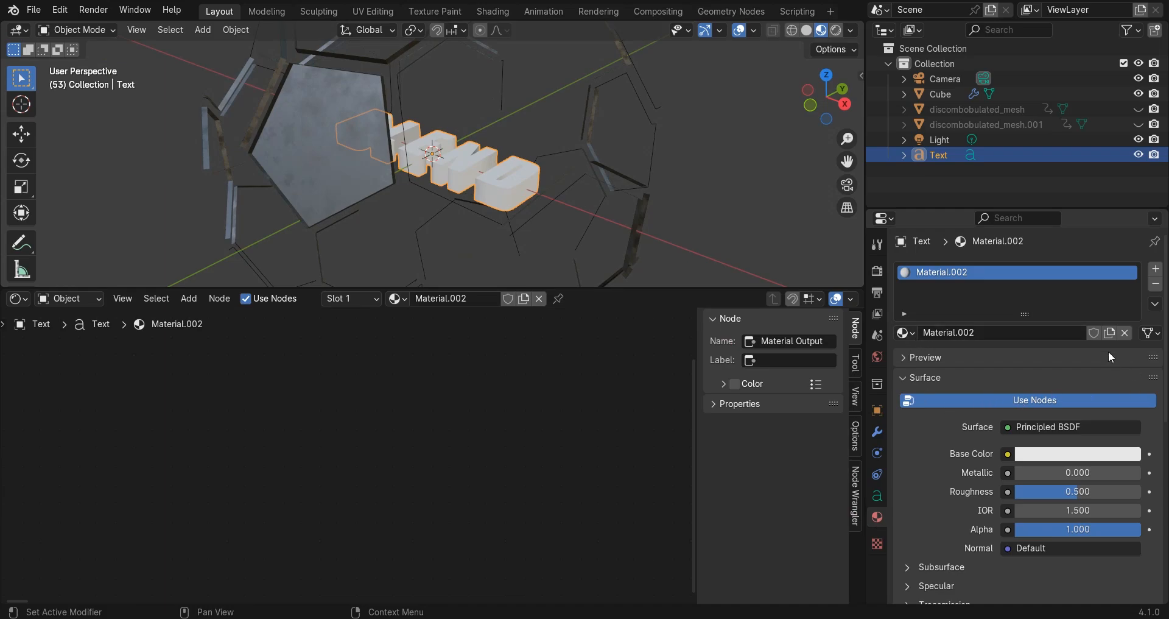
pyautogui.click(1014, 427)
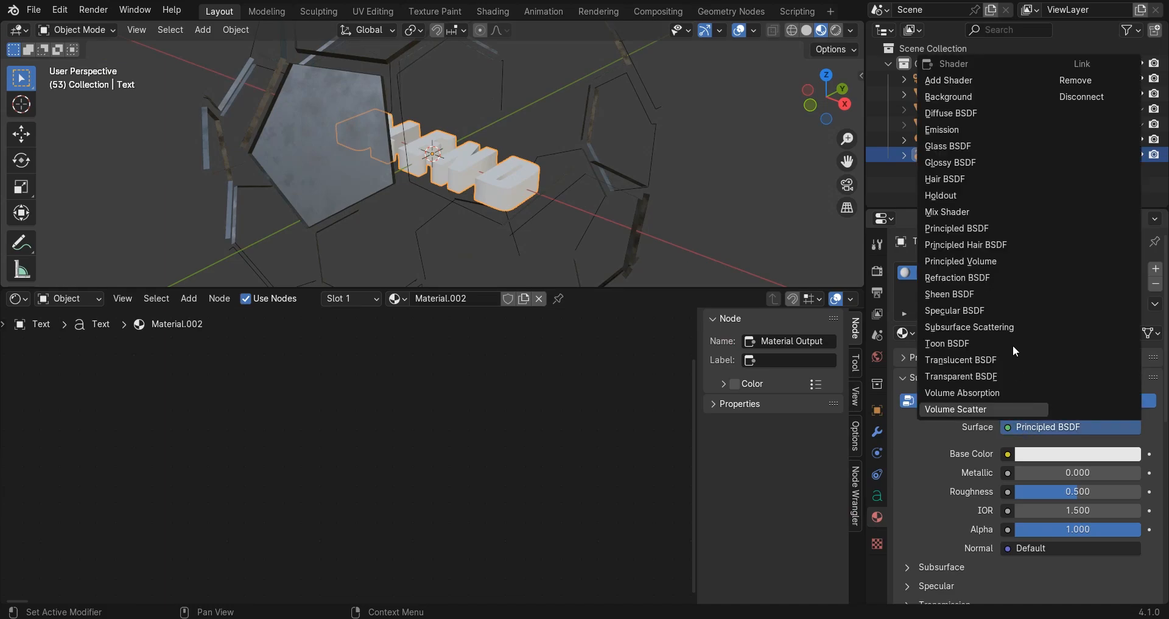
pyautogui.click(933, 133)
# Set the text's Emission color to light cyan.
pyautogui.press('Home')
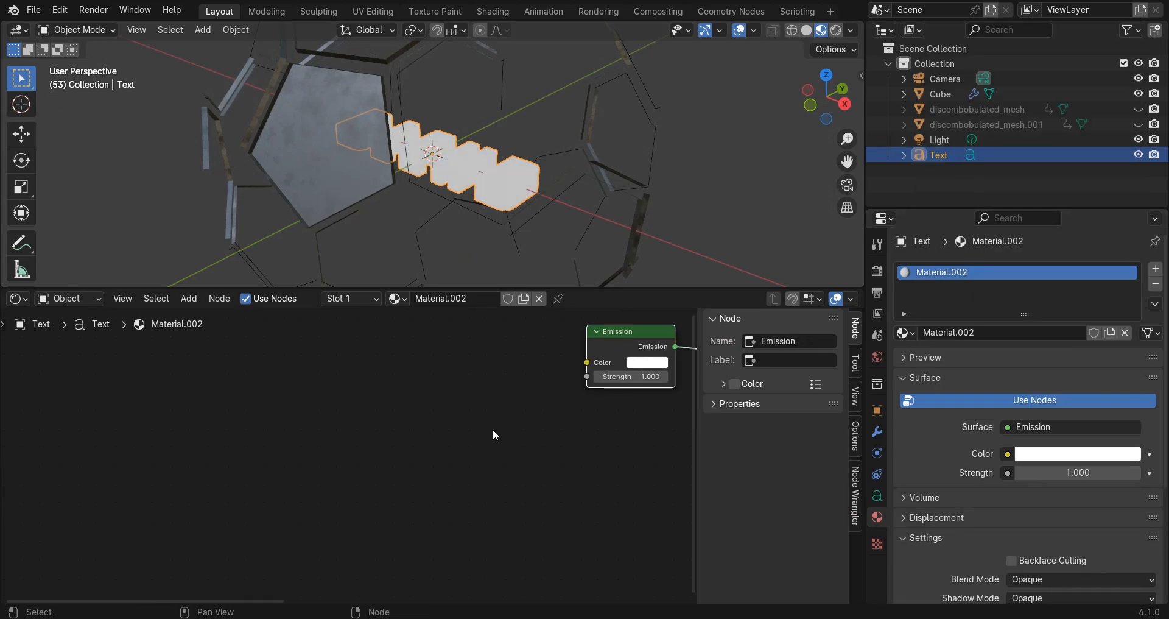
pyautogui.click(379, 462)
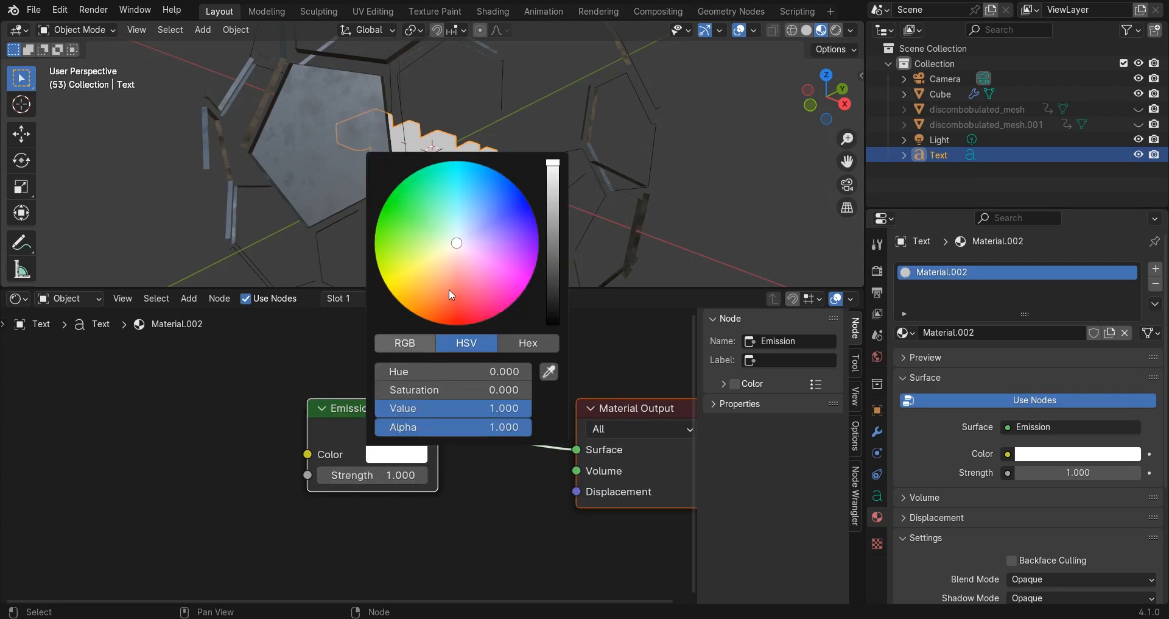
pyautogui.moveTo(459, 200); pyautogui.dragTo(461, 192)
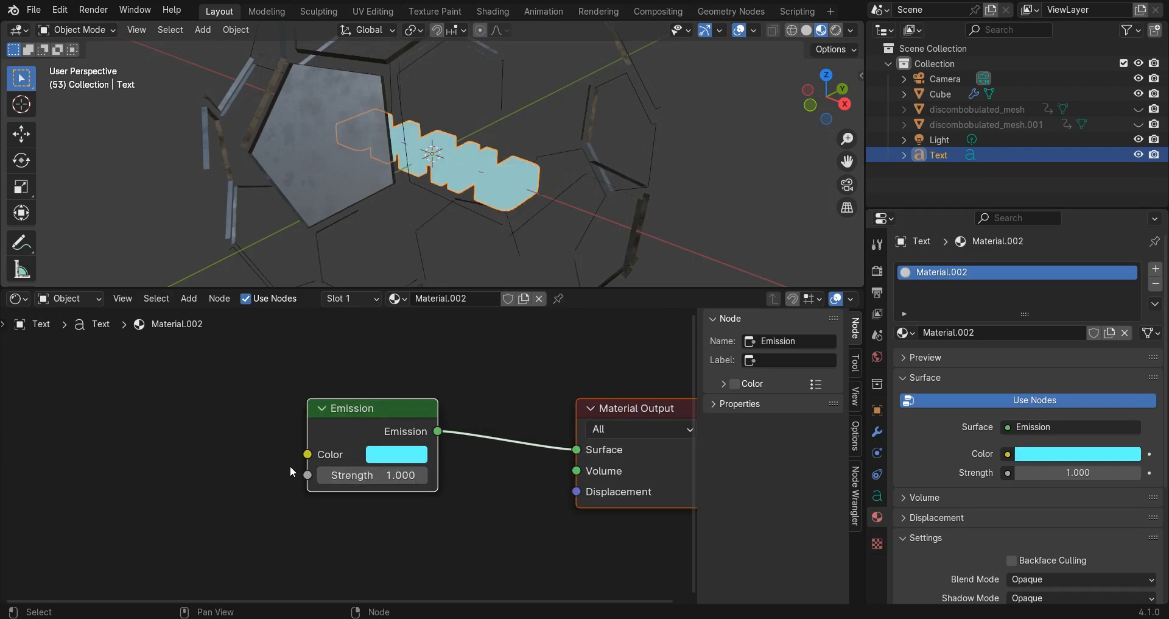
# Set the text's emission strength to 8 and view the lettering from above.
pyautogui.click(357, 475)
pyautogui.write('8')
pyautogui.press('Return')
pyautogui.moveTo(526, 170); pyautogui.dragTo(390, 234, button='middle')
# Switch the lower editor to the Timeline and jump to the last frame, 150, with the whole sphere in view.
pyautogui.click(18, 298)
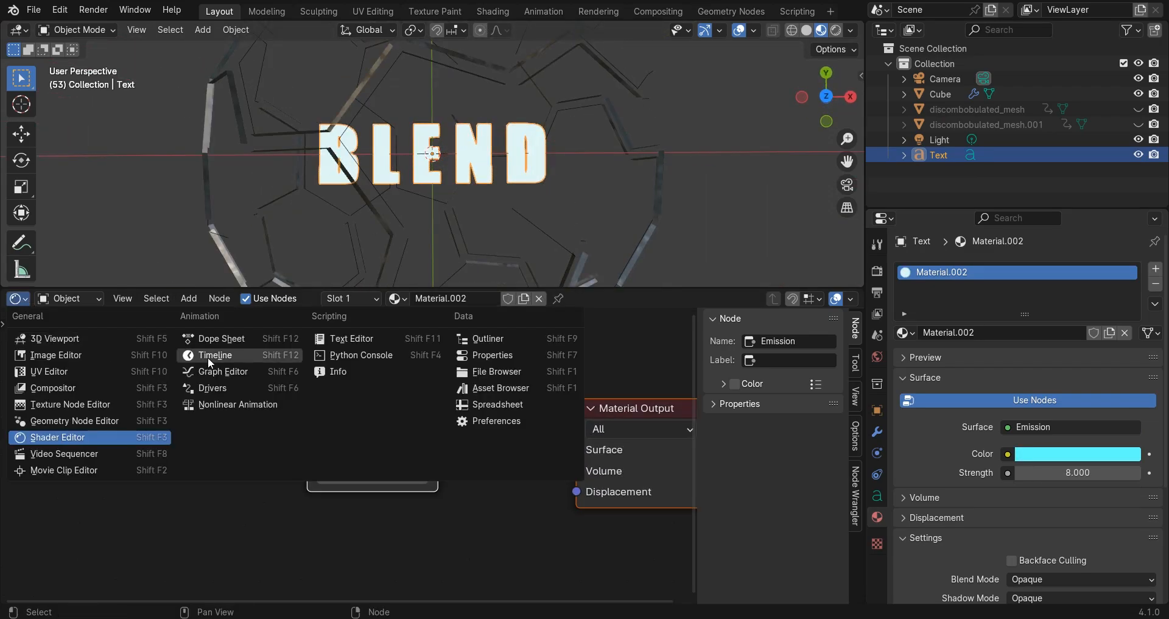
pyautogui.click(207, 356)
pyautogui.click(479, 298)
pyautogui.click(540, 270)
pyautogui.moveTo(542, 164); pyautogui.dragTo(481, 158, button='middle')
pyautogui.click(485, 160)
pyautogui.scroll(-4, 478, 191)
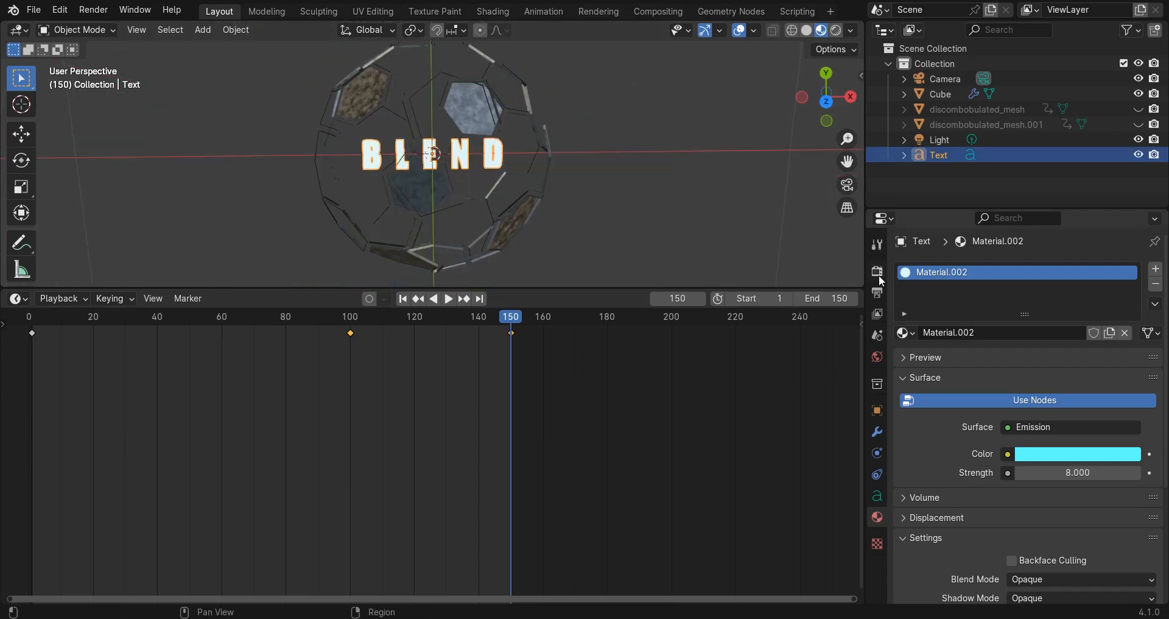
# Enable Bloom in the EEVEE render settings and check the text's glow inside the sphere.
pyautogui.click(877, 271)
pyautogui.click(915, 395)
pyautogui.click(681, 211)
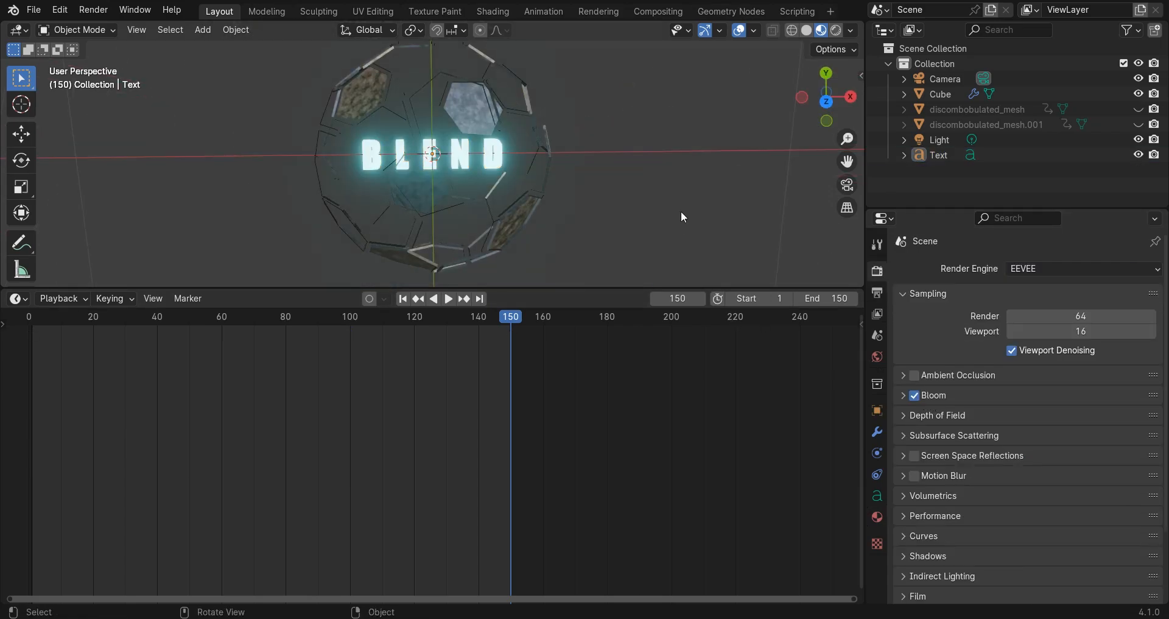
pyautogui.moveTo(680, 211); pyautogui.dragTo(640, 178, button='middle')
pyautogui.scroll(1, 641, 178)
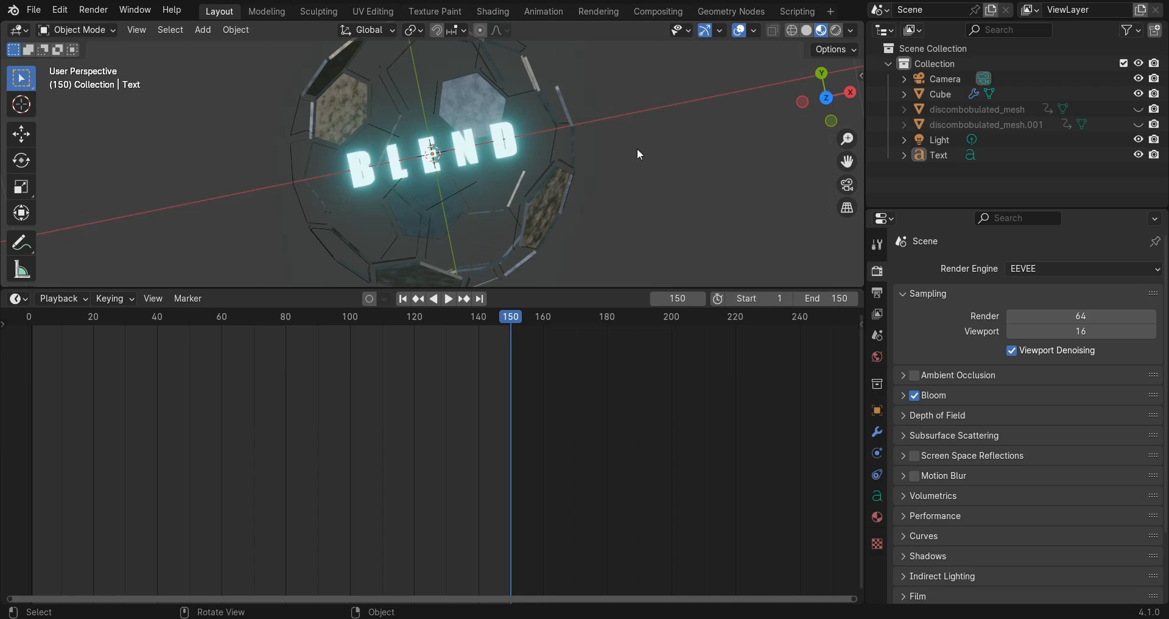
pyautogui.scroll(-5, 664, 125)
pyautogui.scroll(1, 579, 162)
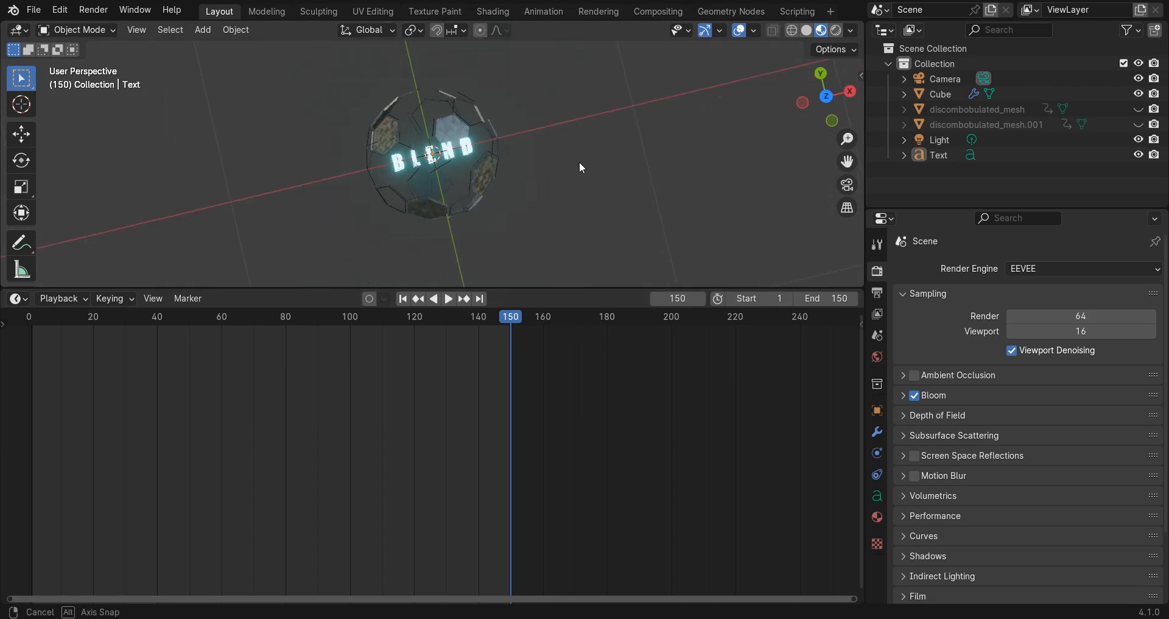
pyautogui.moveTo(579, 162)
pyautogui.mouseDown(button='middle')
pyautogui.moveTo(562, 155)
pyautogui.moveTo(547, 107)
pyautogui.moveTo(536, 121)
pyautogui.mouseUp(button='middle')
pyautogui.scroll(-3, 497, 148)
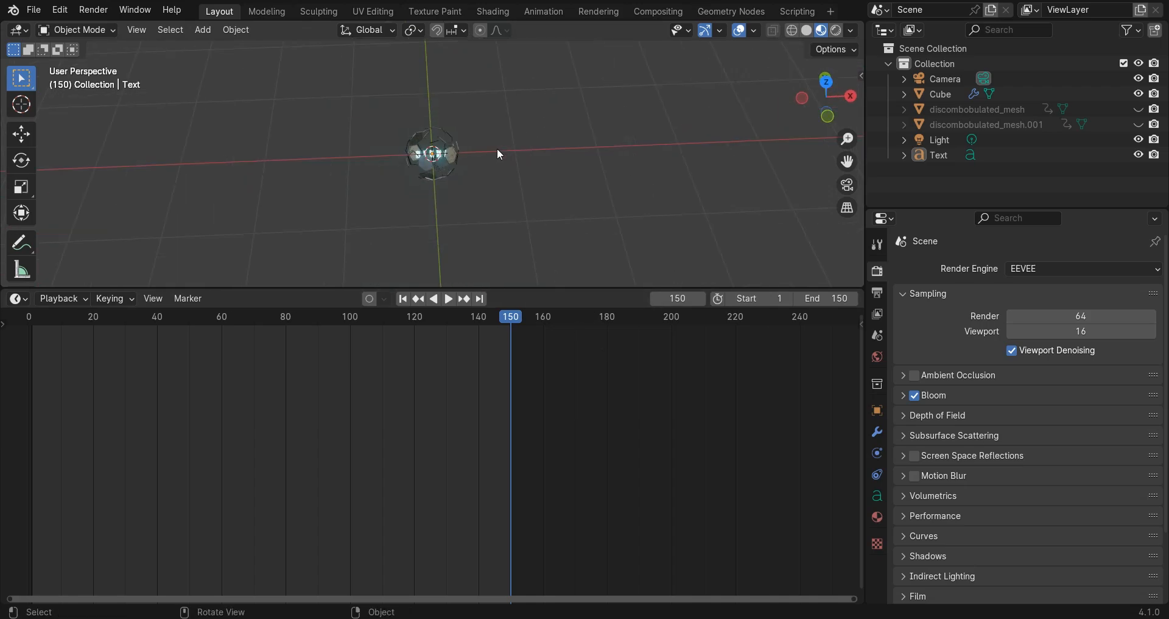
# Unhide the ring objects and show the full scene in rendered shading.
pyautogui.hotkey('alt', 'h')
pyautogui.click(806, 30)
pyautogui.click(837, 29)
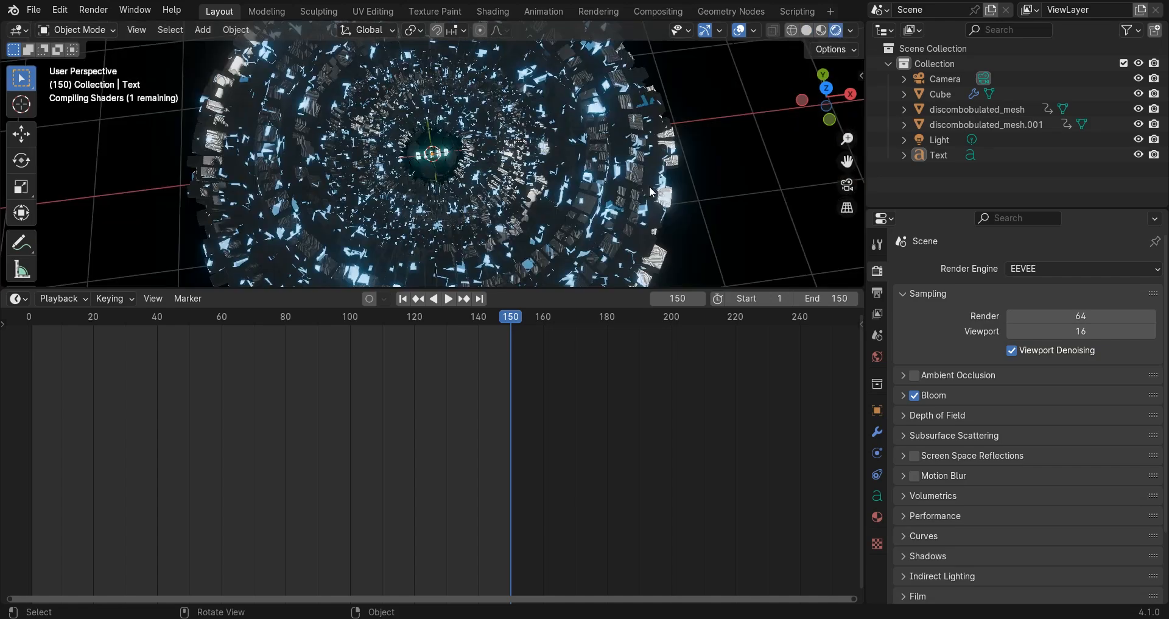
pyautogui.moveTo(640, 178); pyautogui.dragTo(645, 132, button='middle')
pyautogui.scroll(-4, 511, 80)
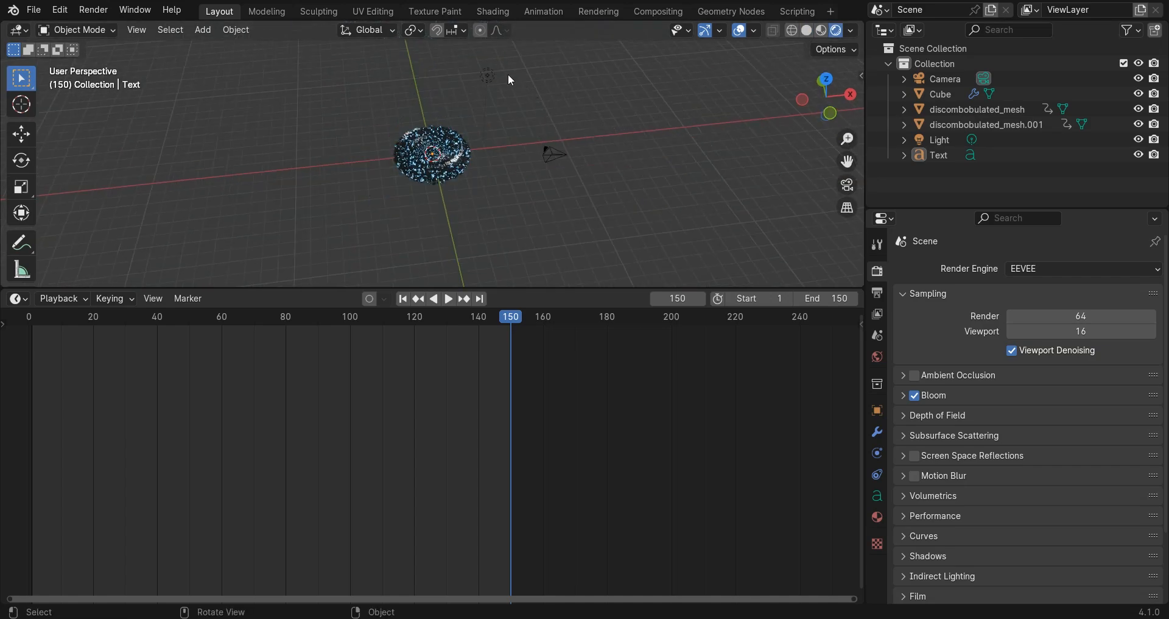
# Change the scene's existing light to a Sun with a strength of 2.
pyautogui.click(491, 74)
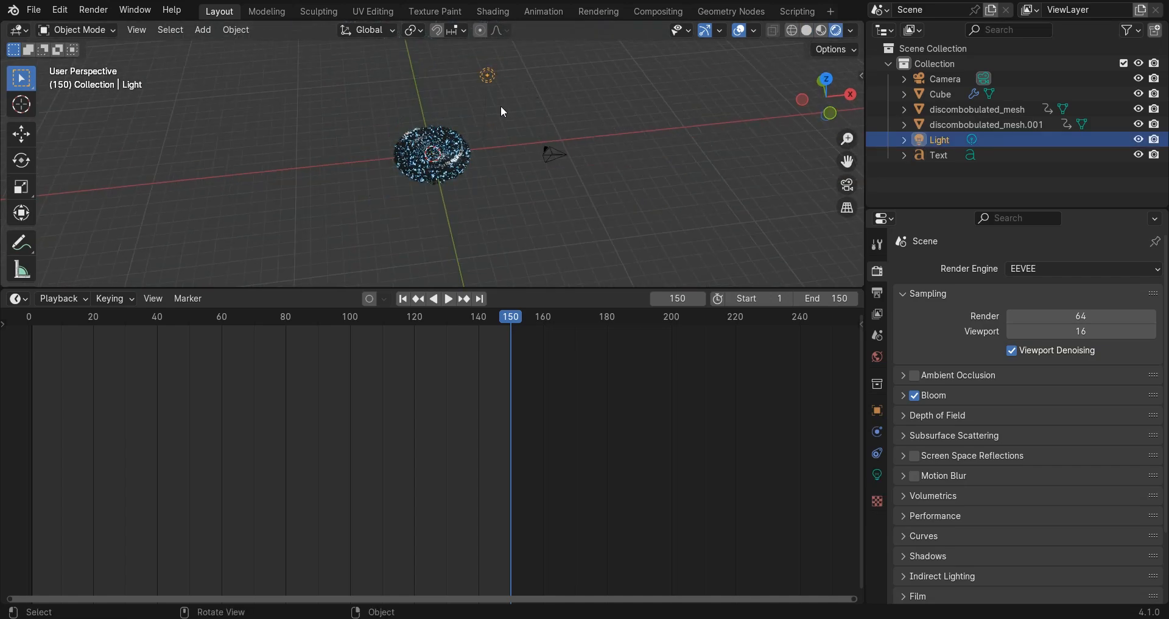
pyautogui.click(877, 478)
pyautogui.click(984, 338)
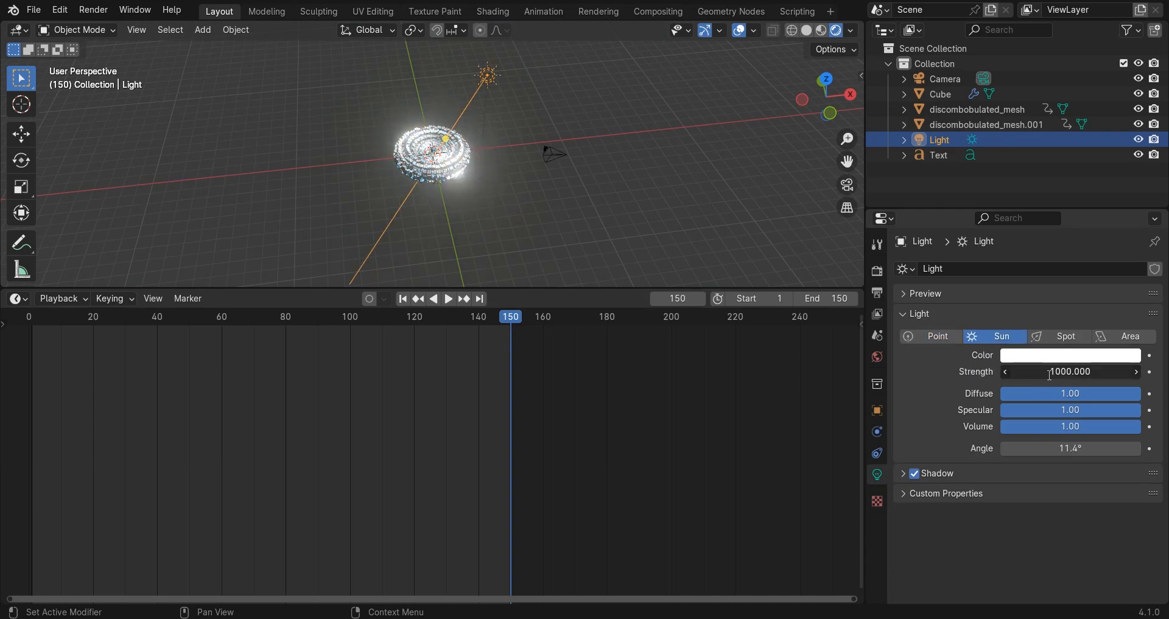
pyautogui.write('2')
pyautogui.press('Return')
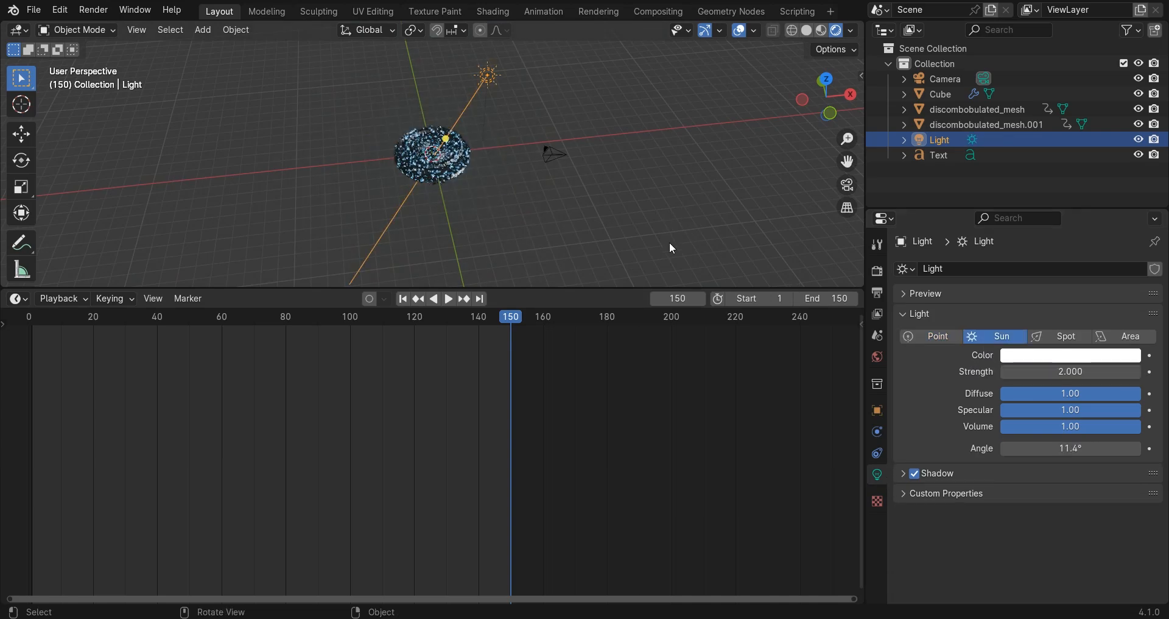
# Set the sun light's color to light blue.
pyautogui.click(1048, 356)
pyautogui.click(1063, 154)
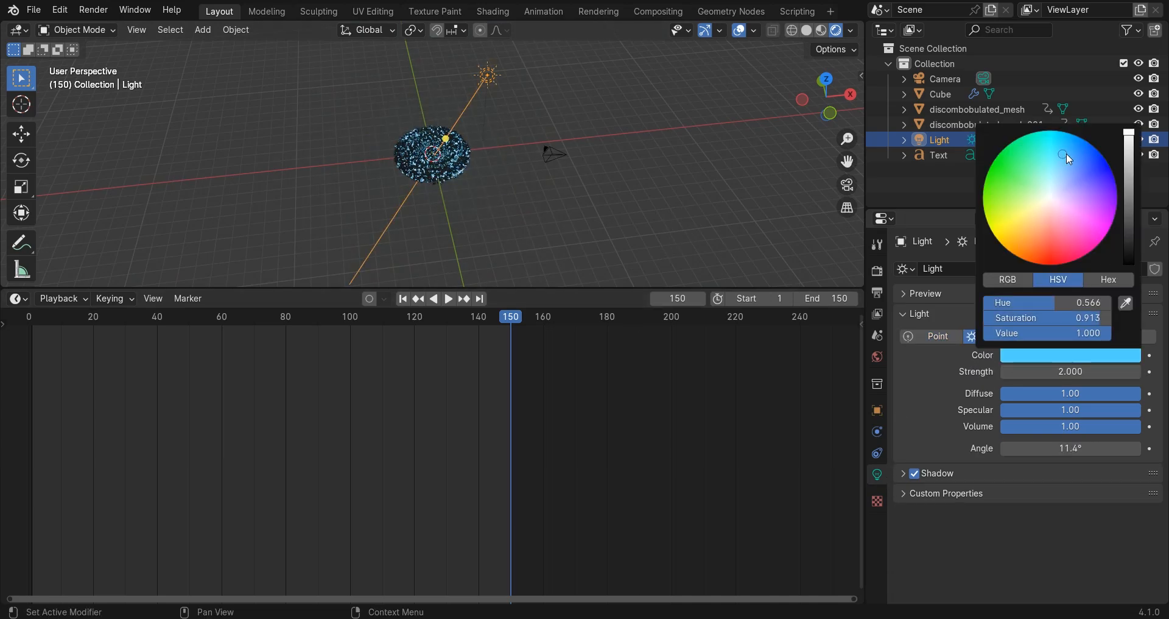
pyautogui.click(1074, 158)
pyautogui.scroll(5, 506, 208)
pyautogui.moveTo(534, 215); pyautogui.dragTo(534, 253, button='middle')
# Set the world background color to black.
pyautogui.click(878, 357)
pyautogui.click(1037, 369)
pyautogui.moveTo(1128, 248); pyautogui.dragTo(1128, 266)
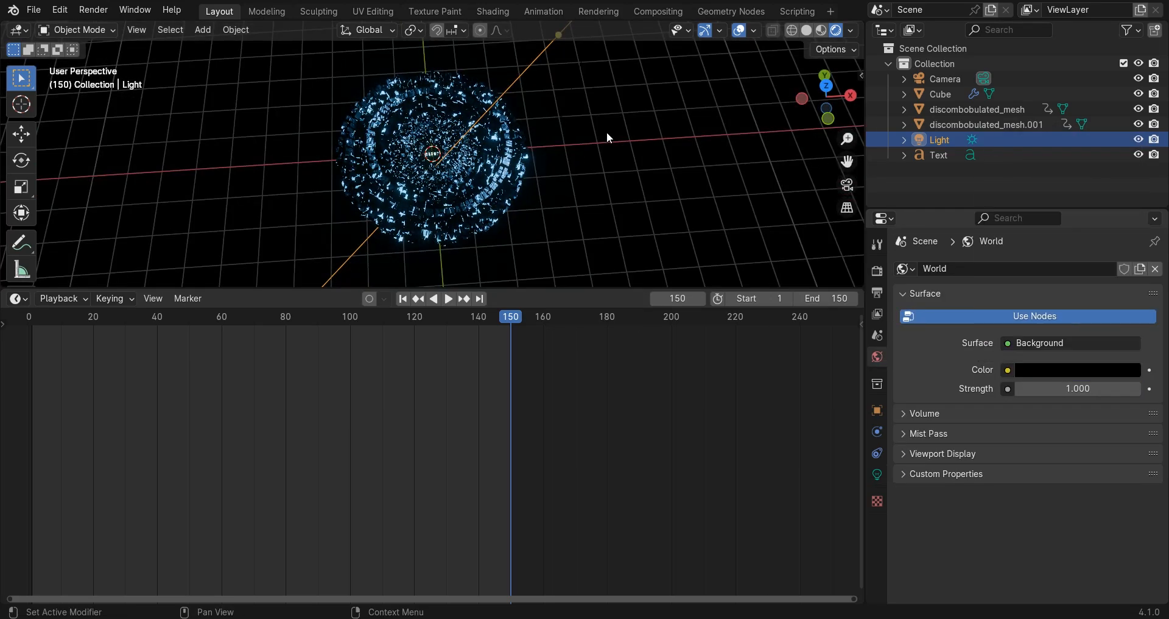
pyautogui.moveTo(606, 132); pyautogui.dragTo(583, 137, button='middle')
pyautogui.scroll(1, 584, 137)
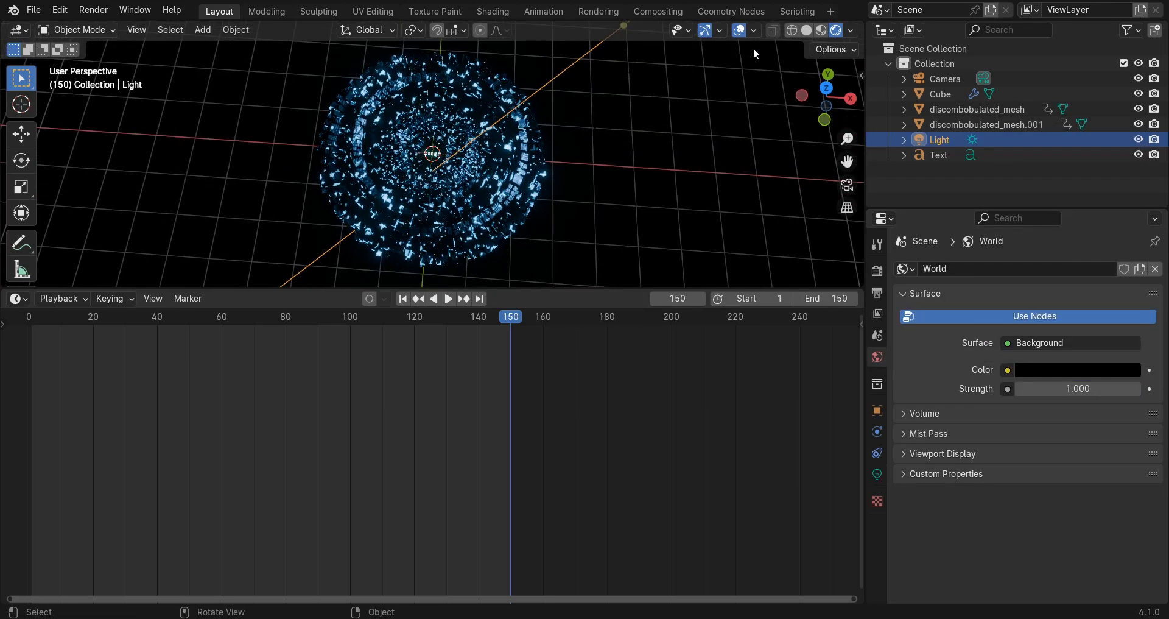
# Return to solid shading and set the view transform to Filmic with the Medium High Contrast look.
pyautogui.click(806, 30)
pyautogui.click(877, 271)
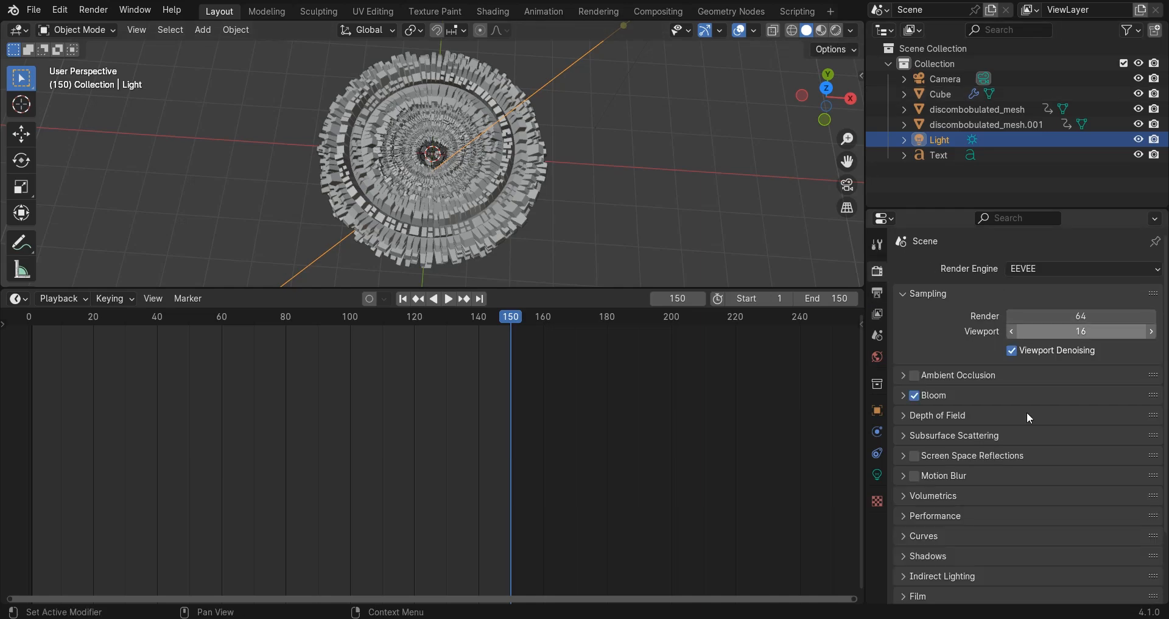
pyautogui.scroll(-3, 1028, 416)
pyautogui.scroll(-5, 1023, 554)
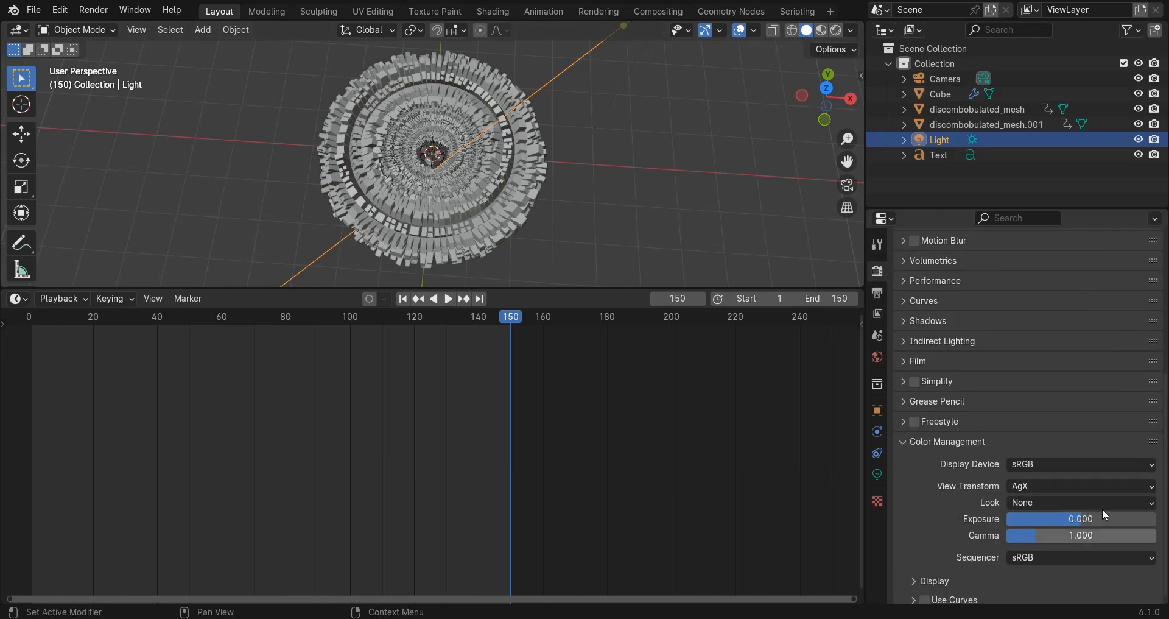
pyautogui.click(1055, 487)
pyautogui.click(1033, 539)
pyautogui.click(1030, 503)
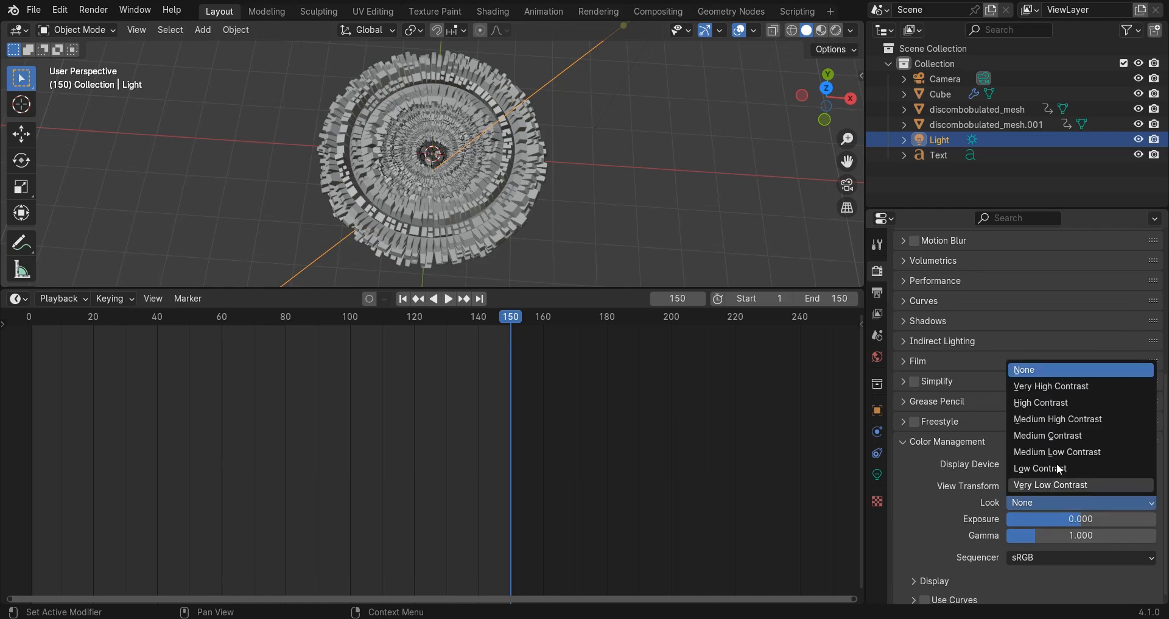
pyautogui.click(1057, 419)
# Add a point light at the centre of the rings.
pyautogui.scroll(5, 484, 106)
pyautogui.hotkey('shift', 'a')
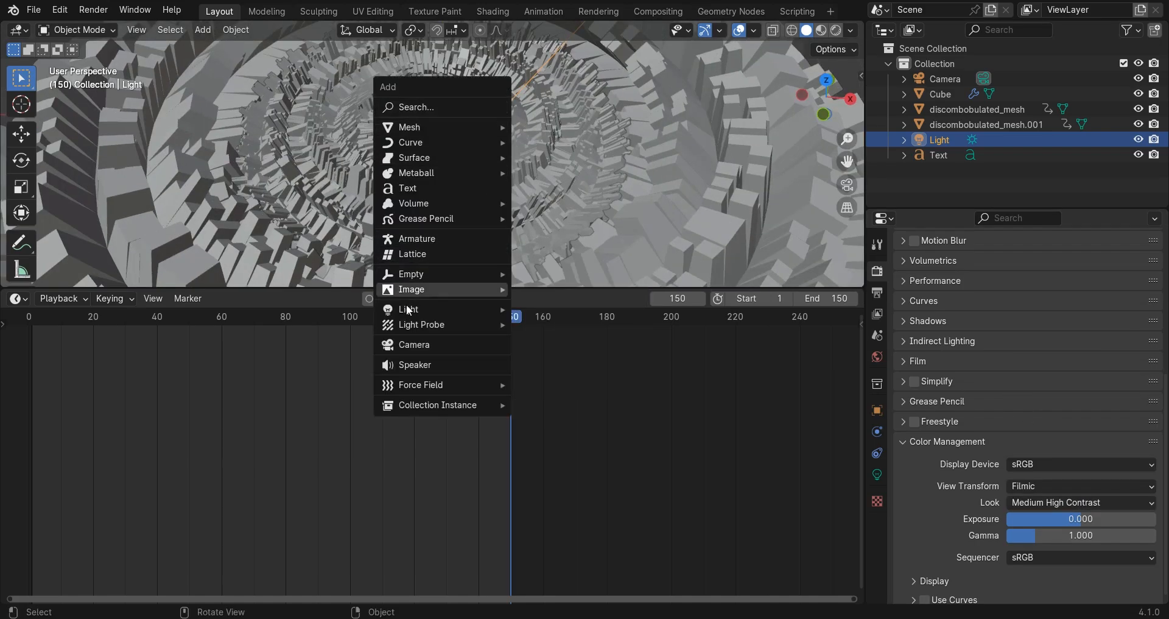
pyautogui.moveTo(462, 311)
pyautogui.click(548, 307)
pyautogui.scroll(2, 464, 144)
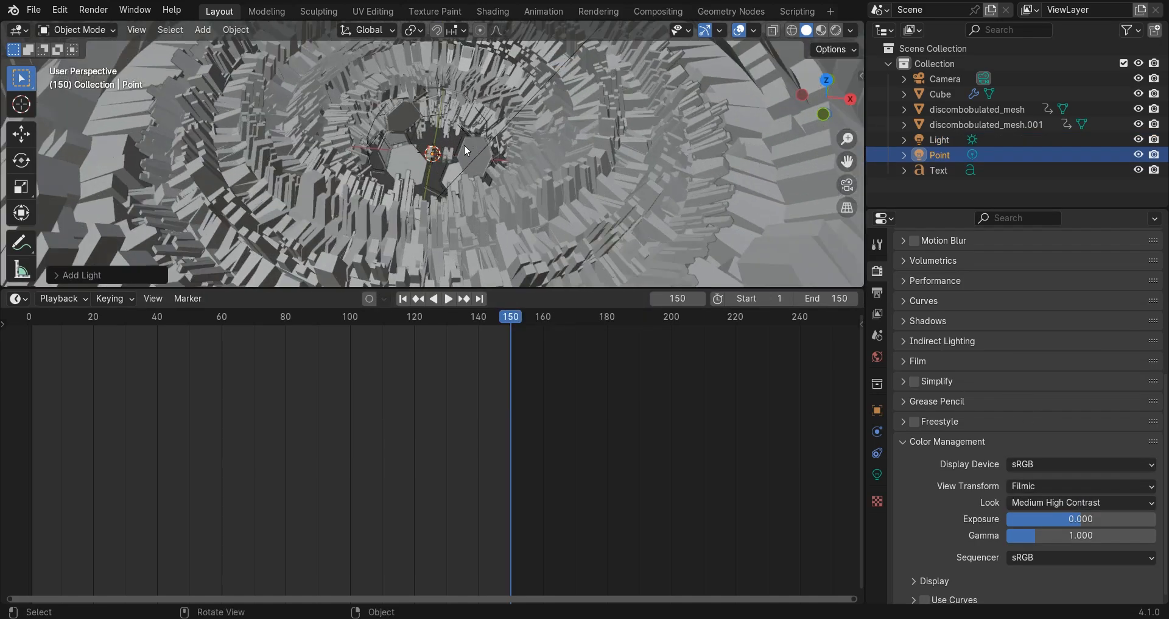
pyautogui.scroll(-2, 459, 147)
pyautogui.moveTo(458, 147); pyautogui.dragTo(509, 270, button='middle')
# Move the point light to X 0.5 m and Z 0.93 m.
pyautogui.click(877, 410)
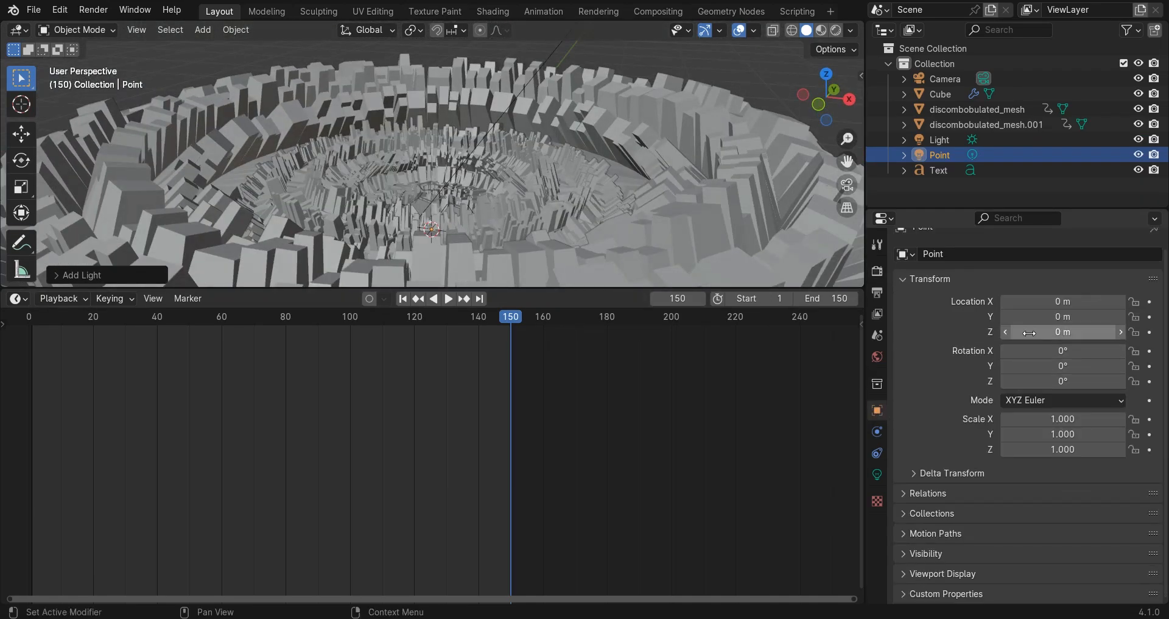
pyautogui.moveTo(1032, 332); pyautogui.dragTo(1089, 332)
pyautogui.moveTo(1032, 302); pyautogui.dragTo(1063, 302)
pyautogui.moveTo(499, 110); pyautogui.dragTo(513, 134, button='middle')
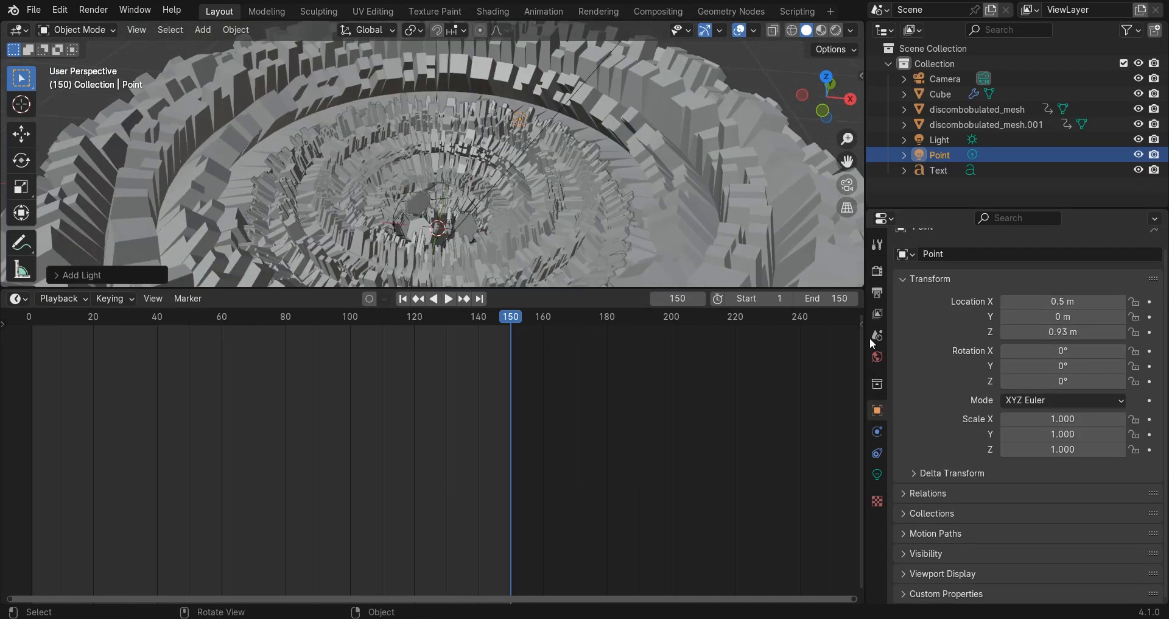
# Set the point light's power to 33.9 W and its color to orange, and preview it in rendered shading.
pyautogui.click(877, 474)
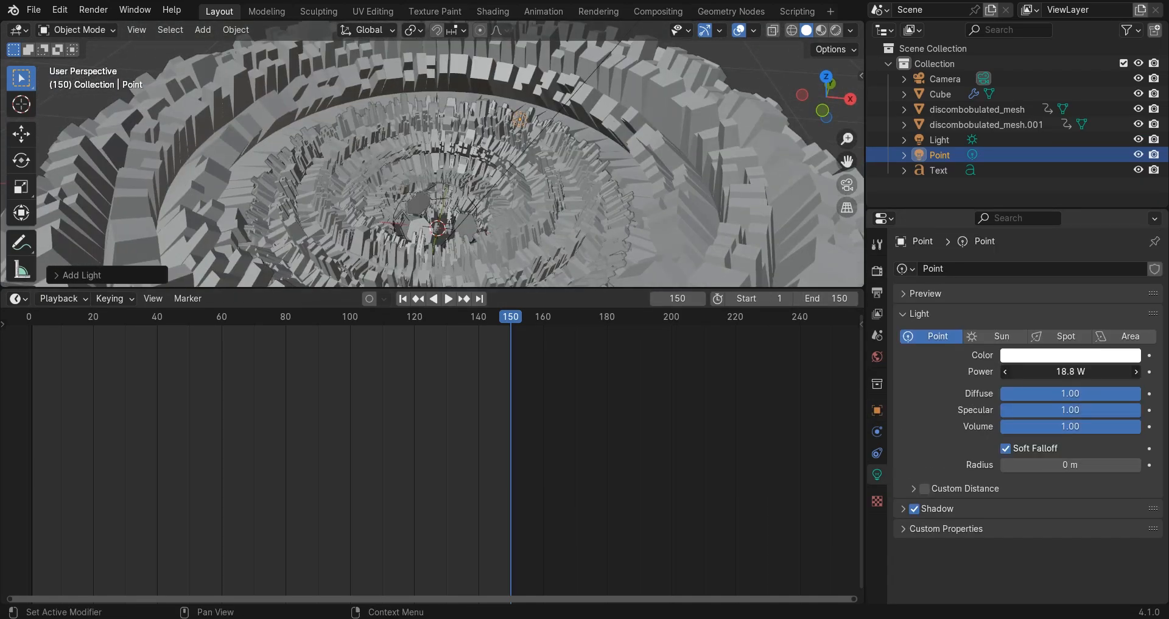
pyautogui.moveTo(1070, 371); pyautogui.dragTo(1073, 371)
pyautogui.click(1070, 354)
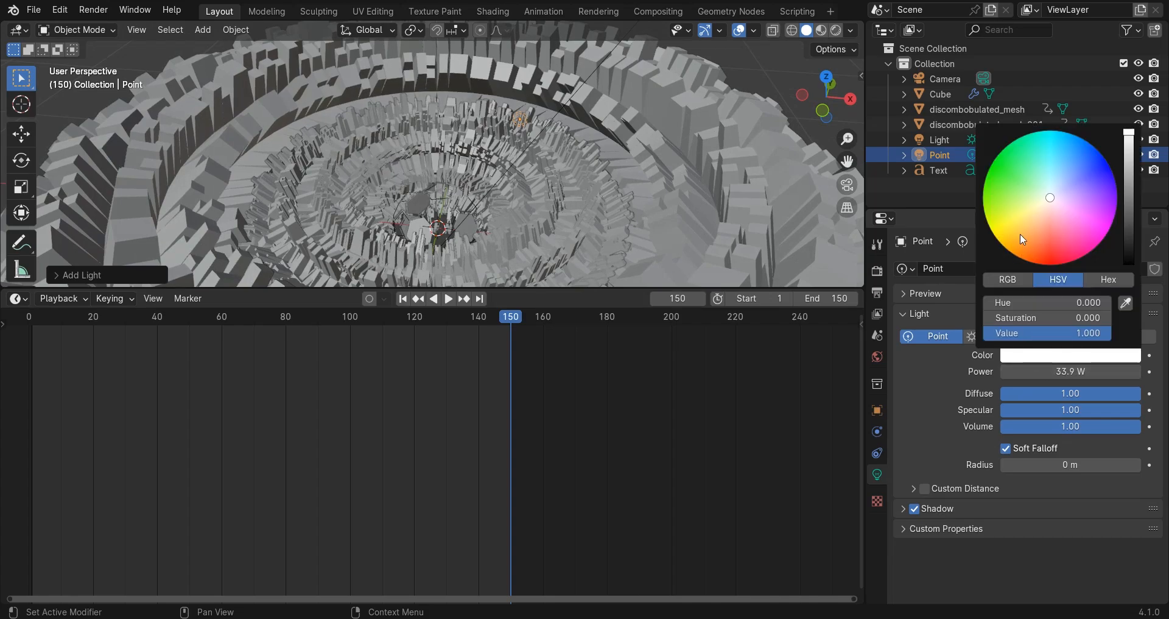
pyautogui.click(1023, 241)
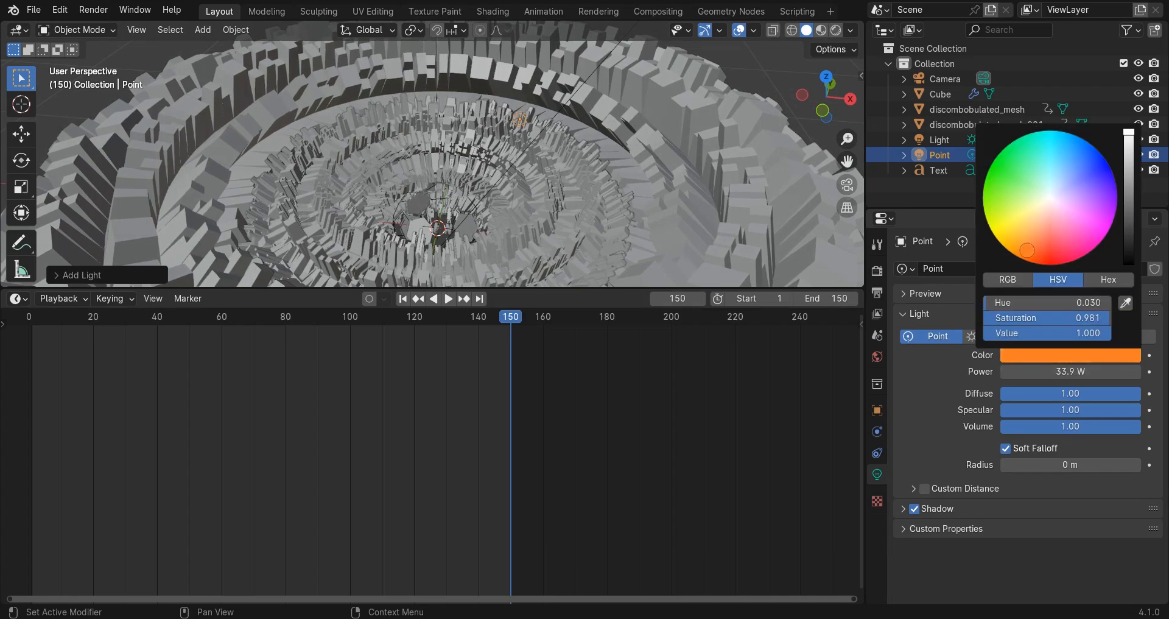
pyautogui.click(837, 32)
pyautogui.moveTo(740, 92); pyautogui.dragTo(761, 117, button='middle')
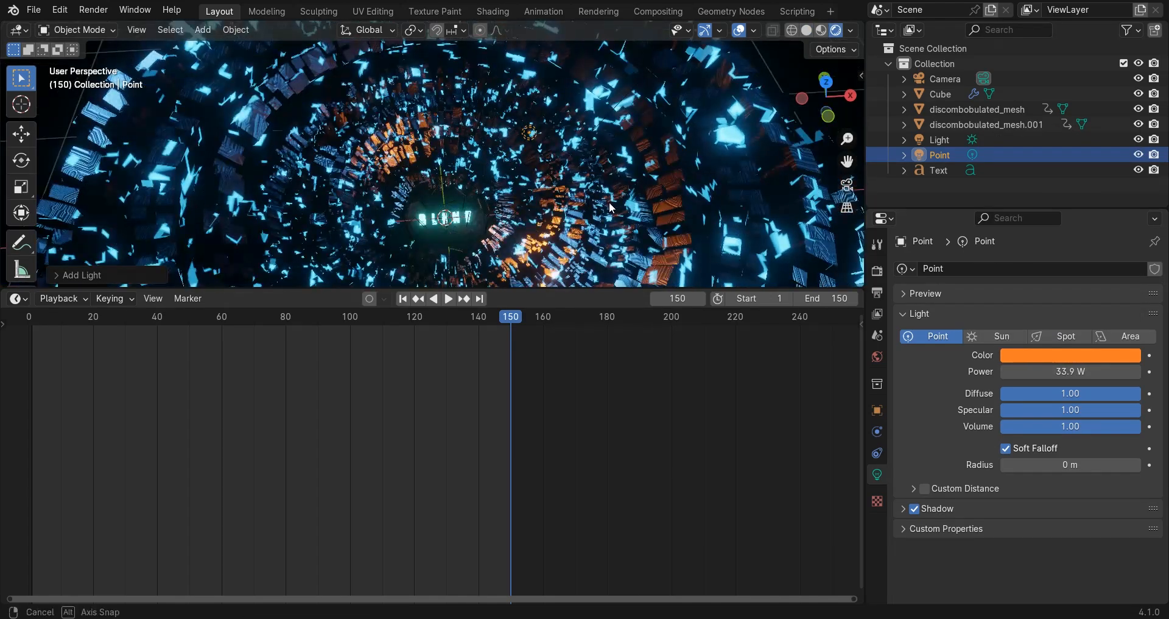
# Reposition the orange point light along the X and Z axes in solid shading and check it in rendered shading.
pyautogui.click(807, 31)
pyautogui.moveTo(563, 168)
pyautogui.mouseDown(button='middle')
pyautogui.moveTo(543, 243)
pyautogui.moveTo(571, 198)
pyautogui.mouseUp(button='middle')
pyautogui.press('g')
pyautogui.press('x')
pyautogui.click(558, 247)
pyautogui.press('g')
pyautogui.press('z')
pyautogui.click(575, 194)
pyautogui.press('z')
pyautogui.click(586, 40)
# Duplicate the orange point light and move the copy along X to the opposite side of the sphere.
pyautogui.scroll(-4, 557, 168)
pyautogui.hotkey('shift', 'd')
pyautogui.click(472, 158)
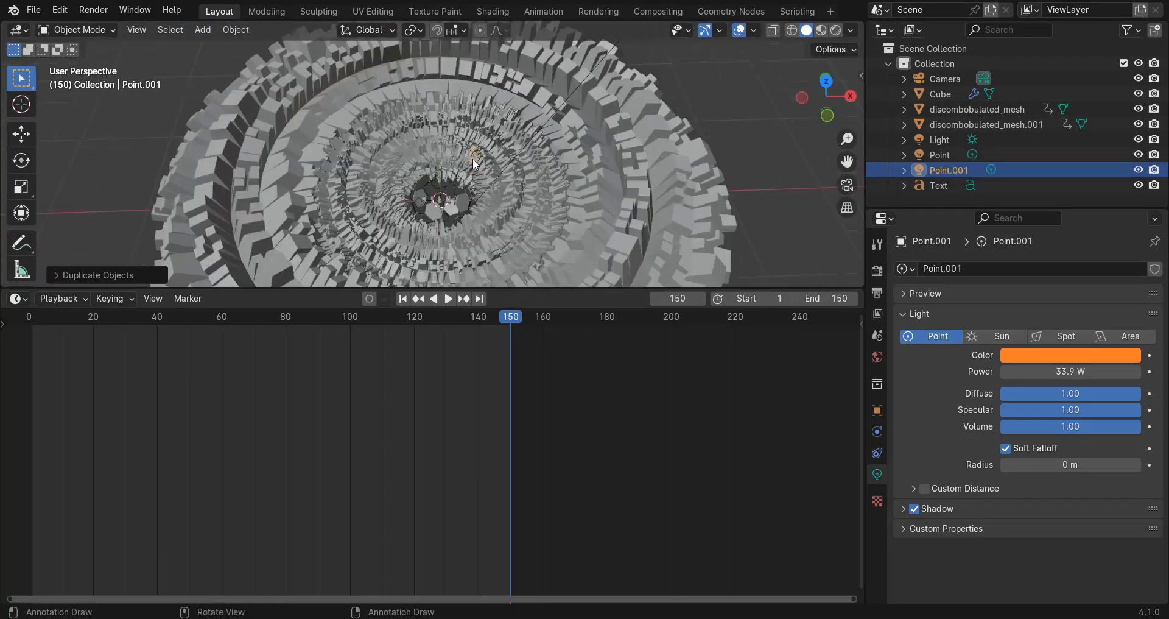
pyautogui.scroll(3, 472, 159)
pyautogui.press('g')
pyautogui.press('x')
pyautogui.click(368, 213)
# Set the duplicated point light's color to red and check the lighting in rendered shading.
pyautogui.moveTo(369, 213); pyautogui.dragTo(405, 226, button='middle')
pyautogui.click(1047, 355)
pyautogui.click(1048, 259)
pyautogui.press('z')
pyautogui.click(424, 165)
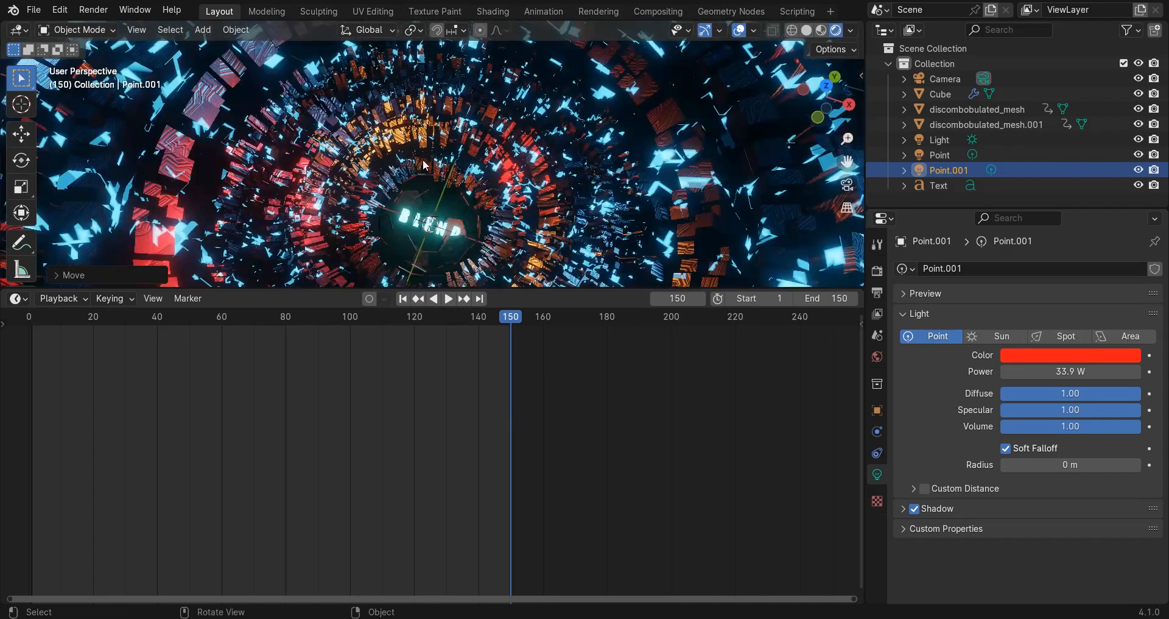
pyautogui.moveTo(424, 160); pyautogui.dragTo(416, 139, button='middle')
pyautogui.scroll(-4, 222, 167)
# Return to solid shading, add a cube at the centre of the rings and scale it by 3.
pyautogui.click(598, 137)
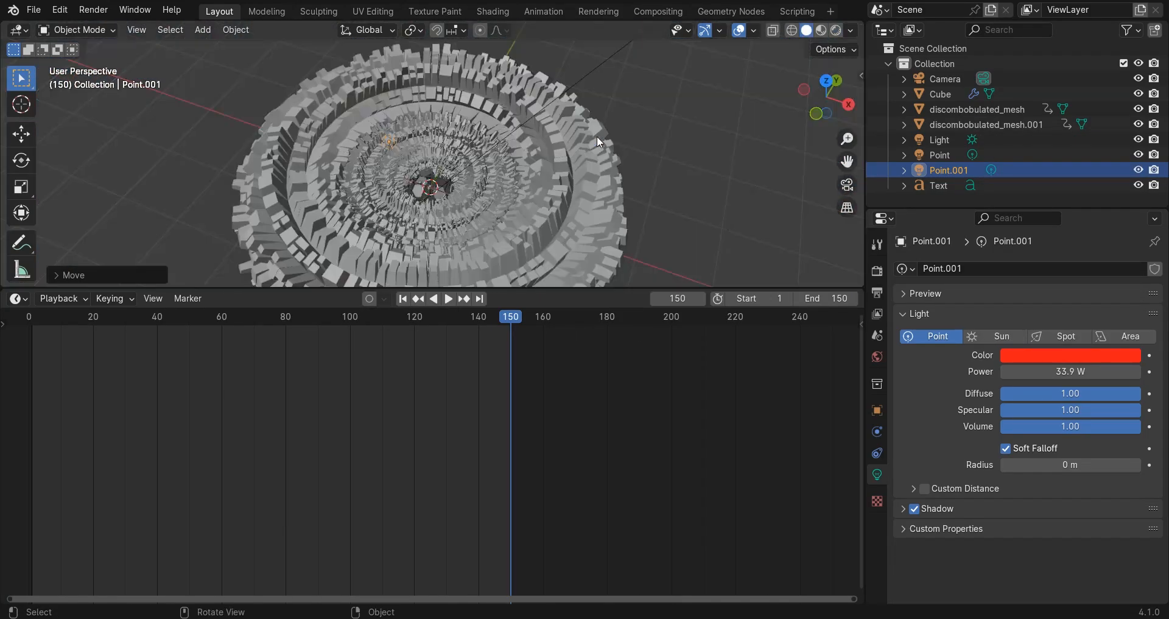
pyautogui.scroll(-5, 574, 144)
pyautogui.moveTo(561, 151); pyautogui.dragTo(558, 157, button='middle')
pyautogui.click(558, 157)
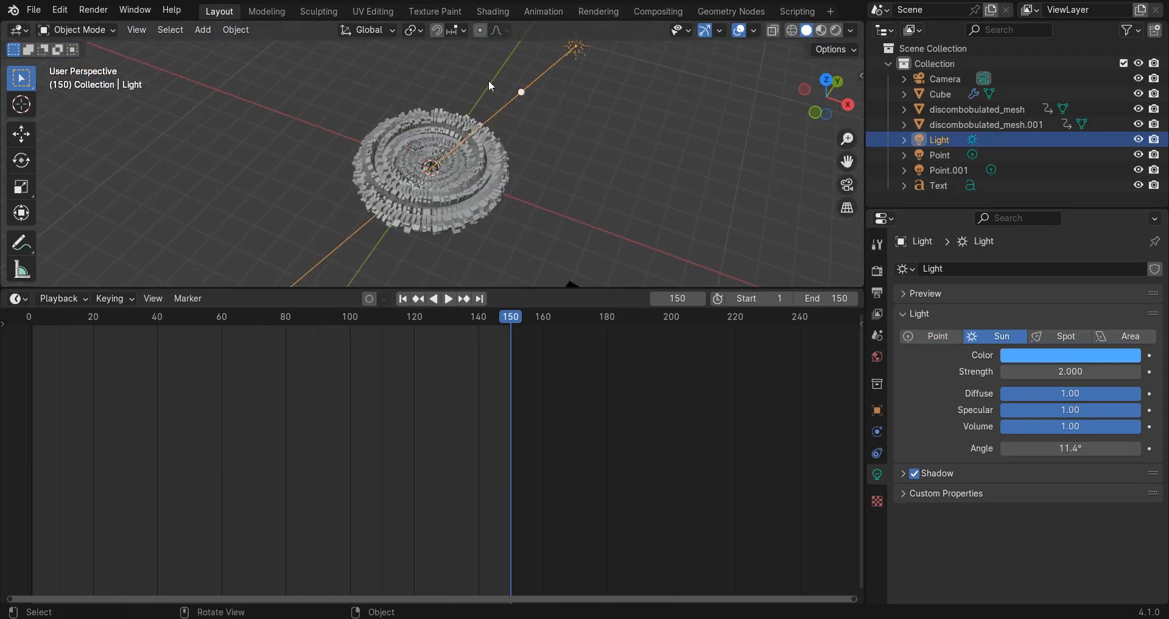
pyautogui.hotkey('shift', 'a')
pyautogui.moveTo(427, 63)
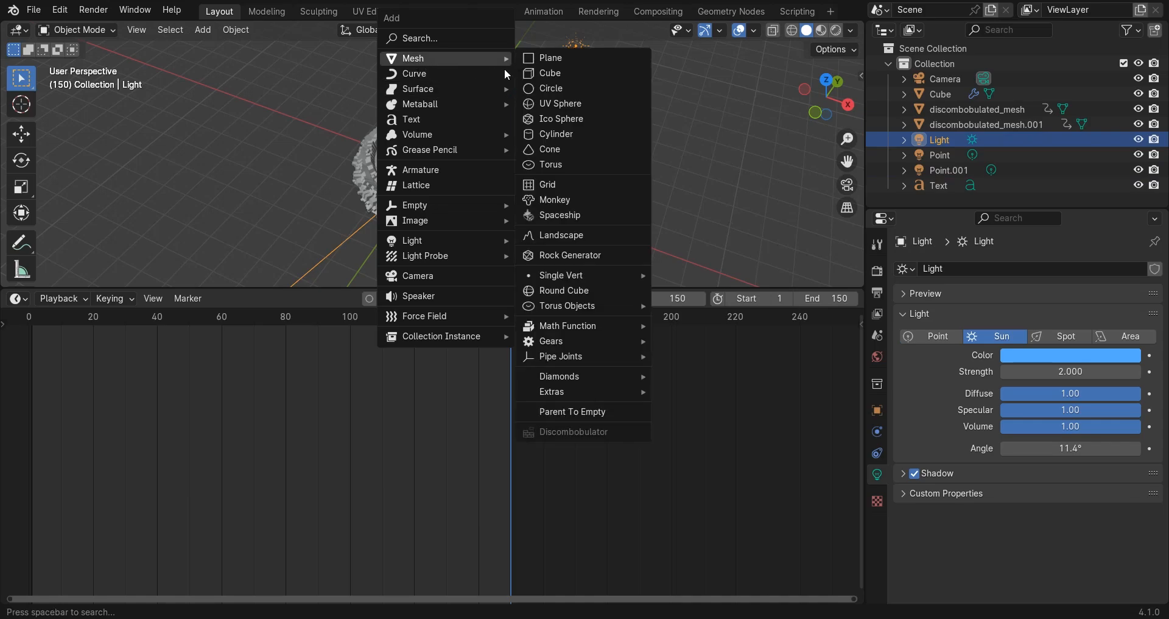
pyautogui.click(526, 77)
pyautogui.press('s')
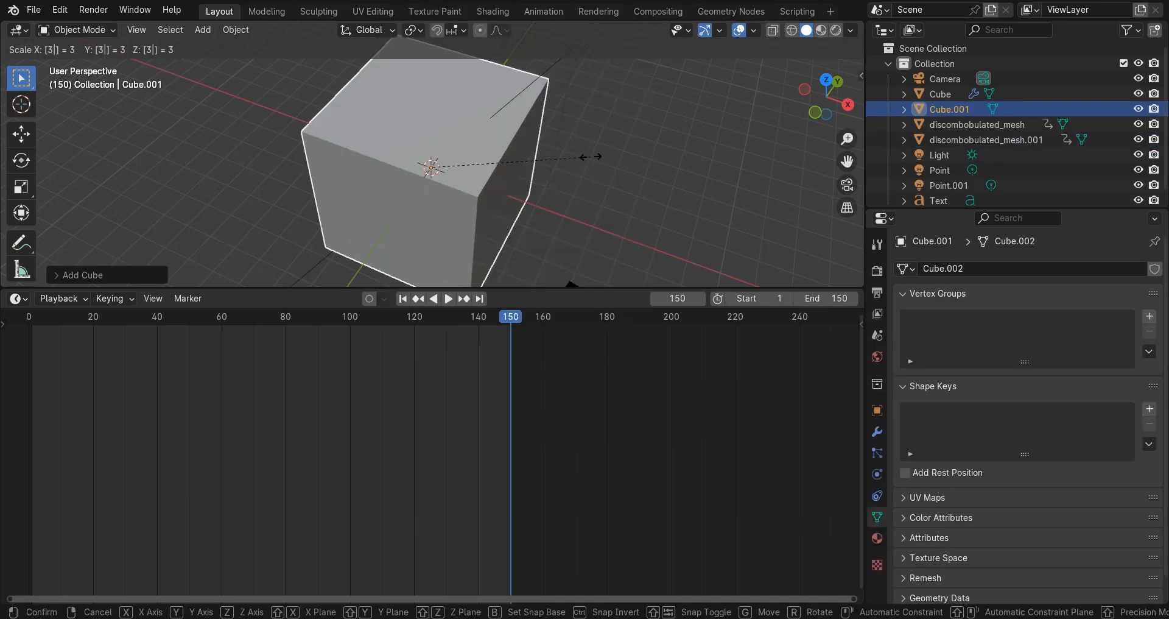
pyautogui.click(571, 212)
# Rename the enclosing cube to Atmoshpere.
pyautogui.press('F2')
pyautogui.write('Atmoshpere')
pyautogui.press('Return')
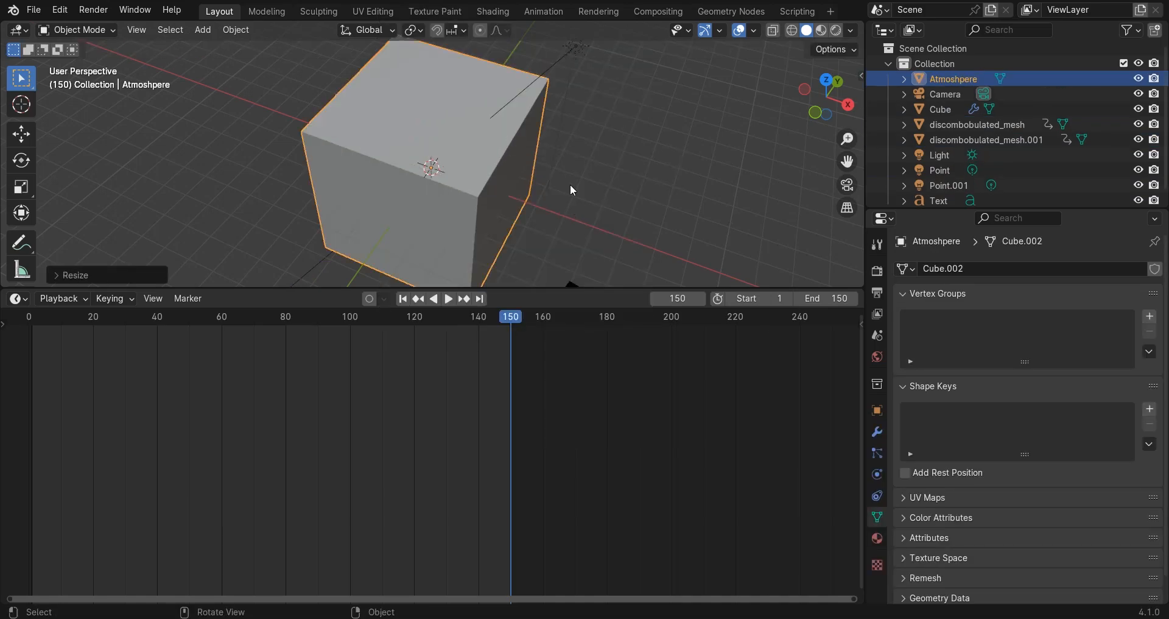
# Switch the lower editor to the Shader Editor and create a new material for the Atmoshpere cube.
pyautogui.click(13, 299)
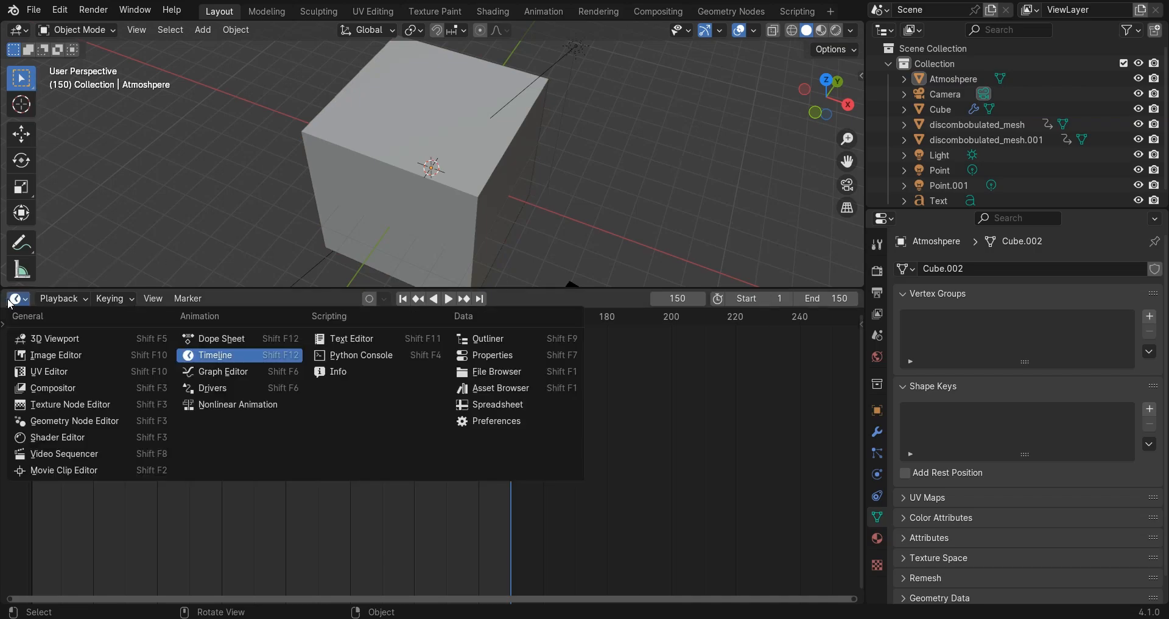
pyautogui.click(66, 437)
pyautogui.click(427, 298)
pyautogui.click(436, 177)
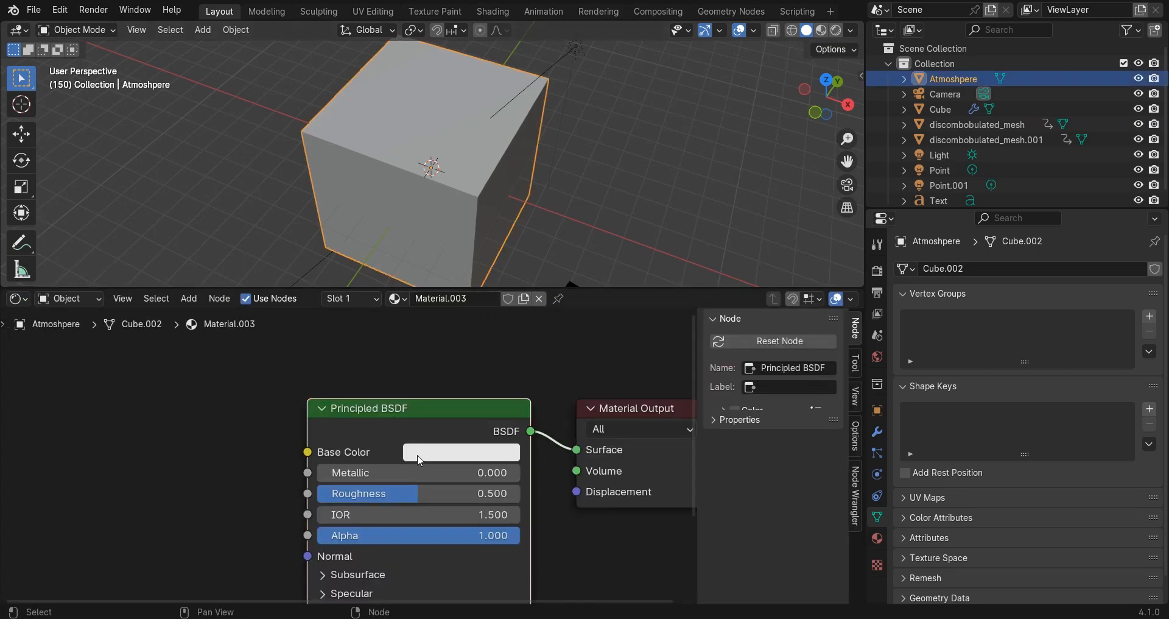
# Replace the Principled BSDF with a Principled Volume node and connect it to the Material Output's Volume input.
pyautogui.press('x')
pyautogui.hotkey('shift', 'a')
pyautogui.write('vol')
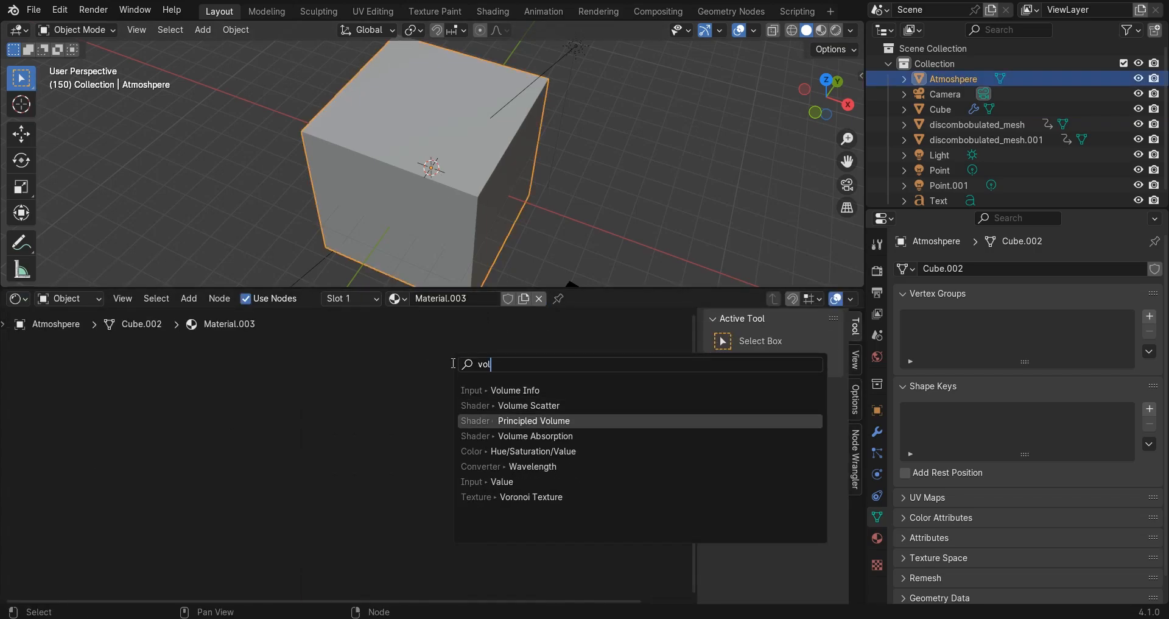
pyautogui.press('Return')
pyautogui.click(265, 353)
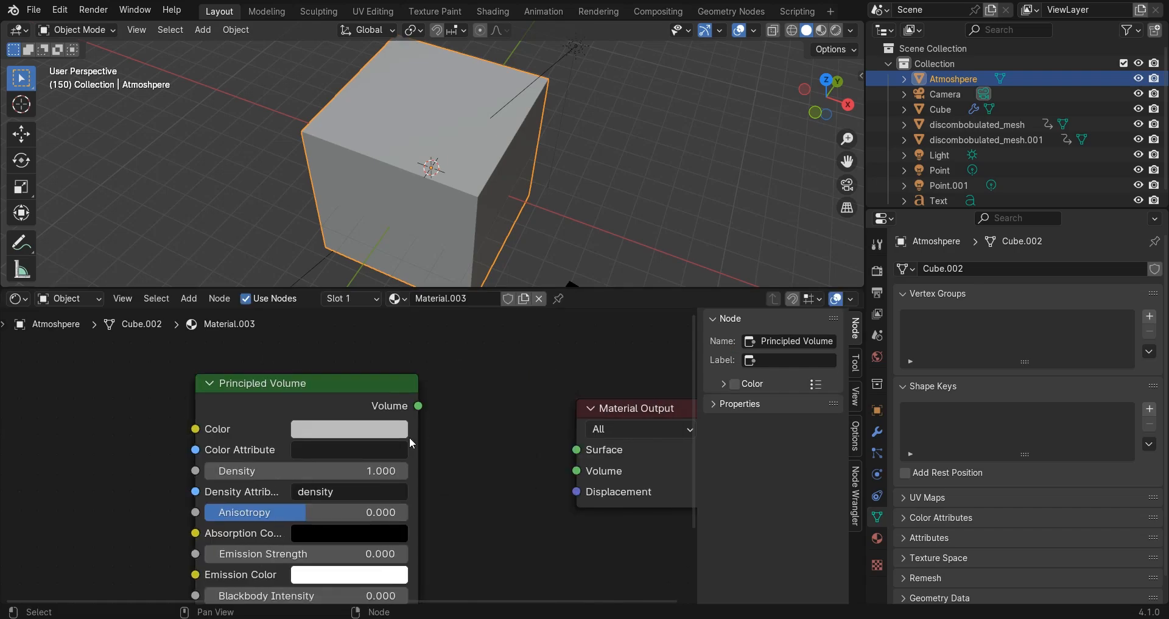
pyautogui.moveTo(418, 406); pyautogui.dragTo(577, 471)
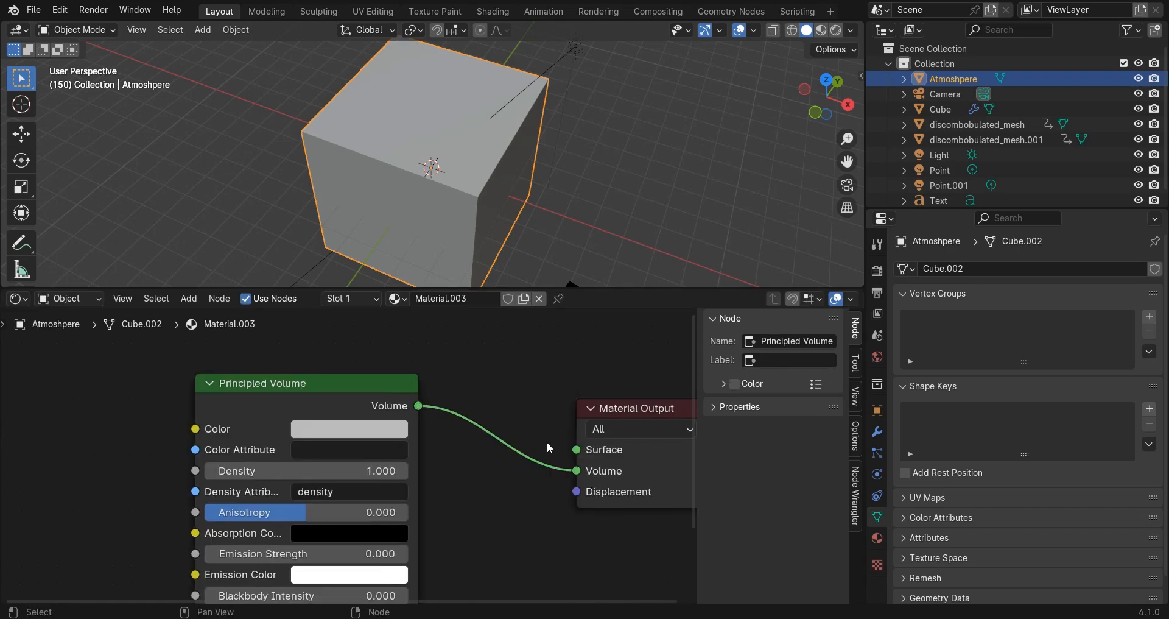
# Set the Principled Volume's density to 0.1 and its color to light blue.
pyautogui.scroll(-1, 547, 447)
pyautogui.moveTo(345, 469); pyautogui.dragTo(316, 469)
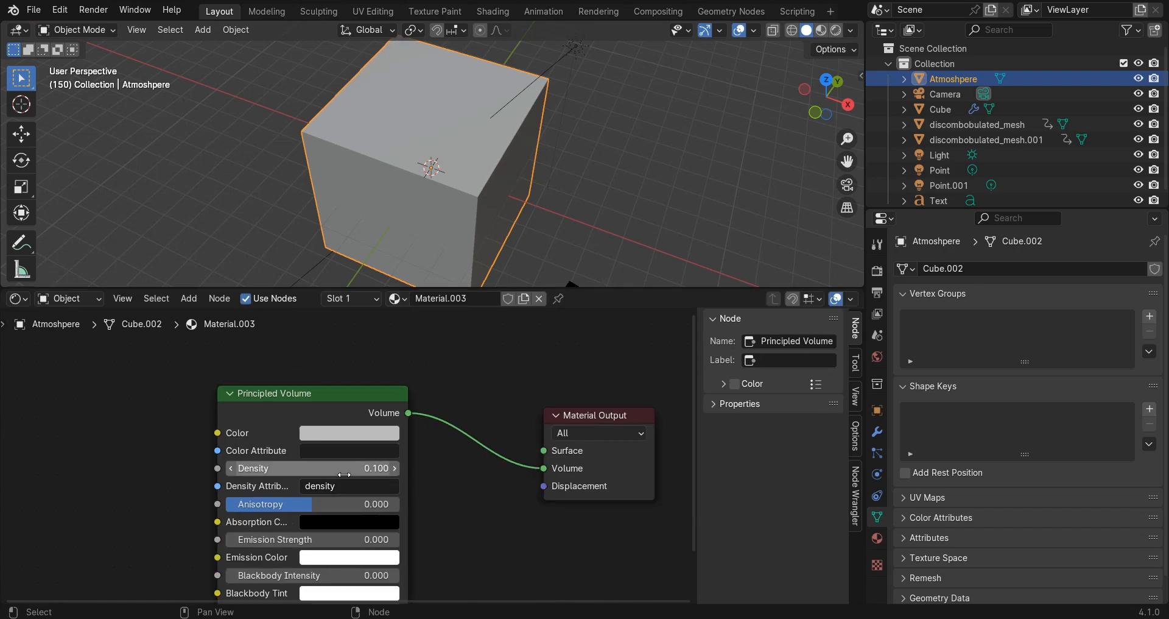
pyautogui.click(343, 431)
pyautogui.click(382, 207)
pyautogui.click(459, 198)
pyautogui.moveTo(524, 195); pyautogui.dragTo(536, 152, button='middle')
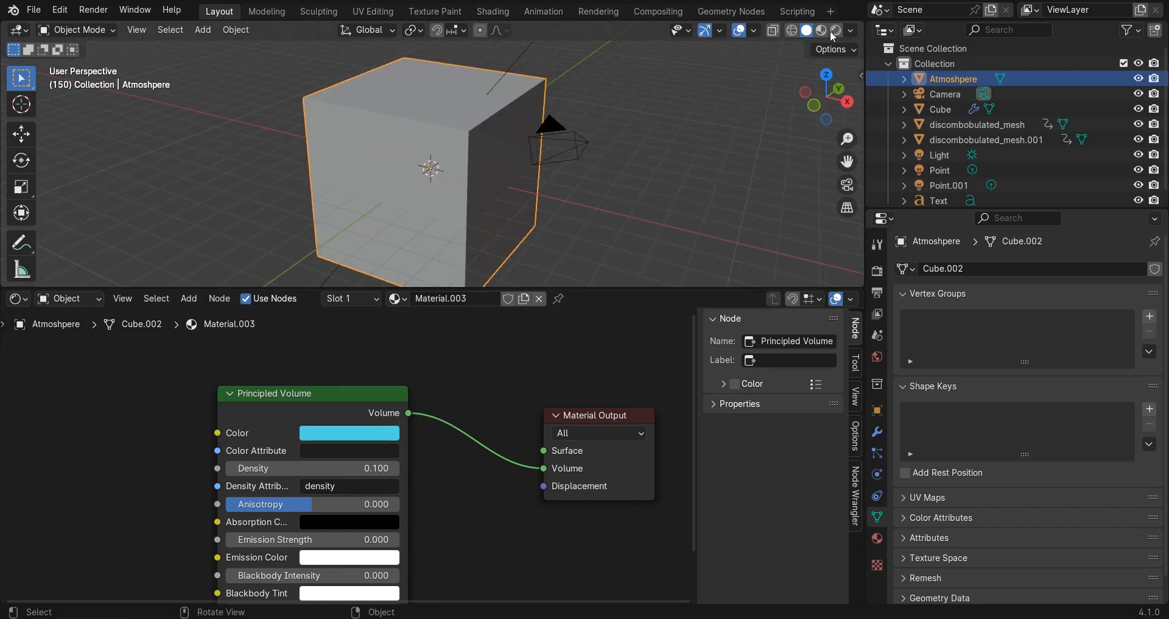
# Preview the atmosphere in rendered shading, readjust the volume color, and return to solid shading.
pyautogui.click(835, 30)
pyautogui.moveTo(404, 233); pyautogui.dragTo(448, 262, button='middle')
pyautogui.scroll(2, 438, 259)
pyautogui.click(350, 433)
pyautogui.click(400, 198)
pyautogui.moveTo(274, 131); pyautogui.dragTo(282, 165, button='middle')
pyautogui.click(806, 30)
pyautogui.moveTo(524, 104)
pyautogui.mouseDown(button='middle')
pyautogui.moveTo(509, 128)
pyautogui.moveTo(542, 128)
pyautogui.mouseUp(button='middle')
# Select the camera, look through it, and switch the lower editor to a reduced-height Timeline.
pyautogui.click(938, 94)
pyautogui.moveTo(593, 192); pyautogui.dragTo(566, 183, button='middle')
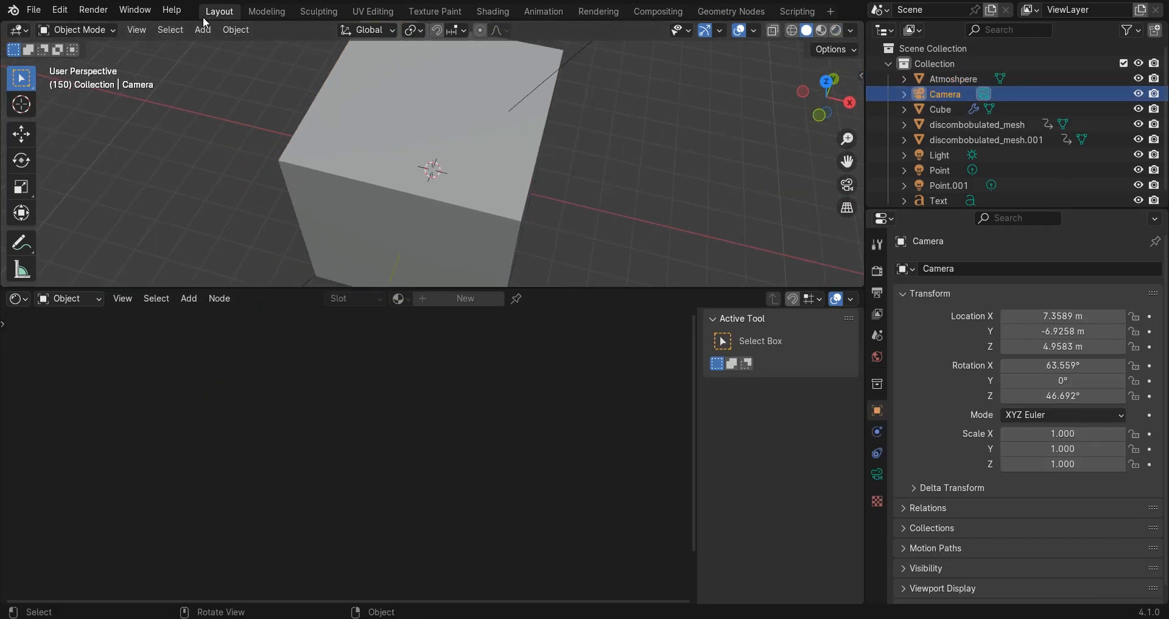
pyautogui.click(136, 30)
pyautogui.moveTo(256, 210)
pyautogui.click(426, 225)
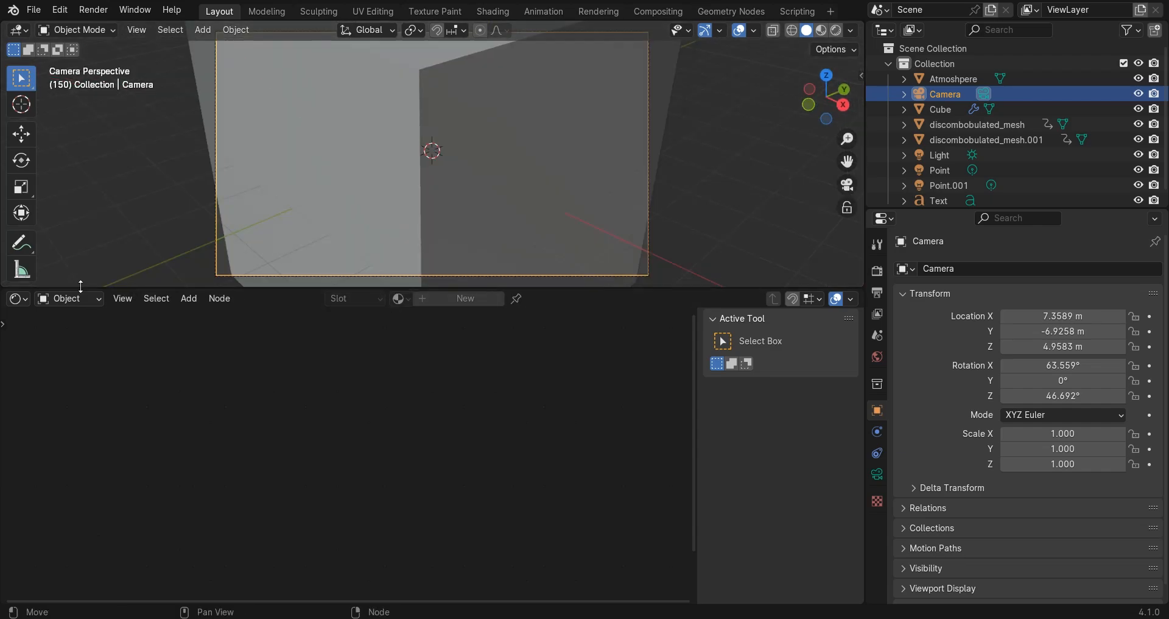
pyautogui.click(17, 298)
pyautogui.click(250, 356)
pyautogui.moveTo(254, 288); pyautogui.dragTo(484, 476)
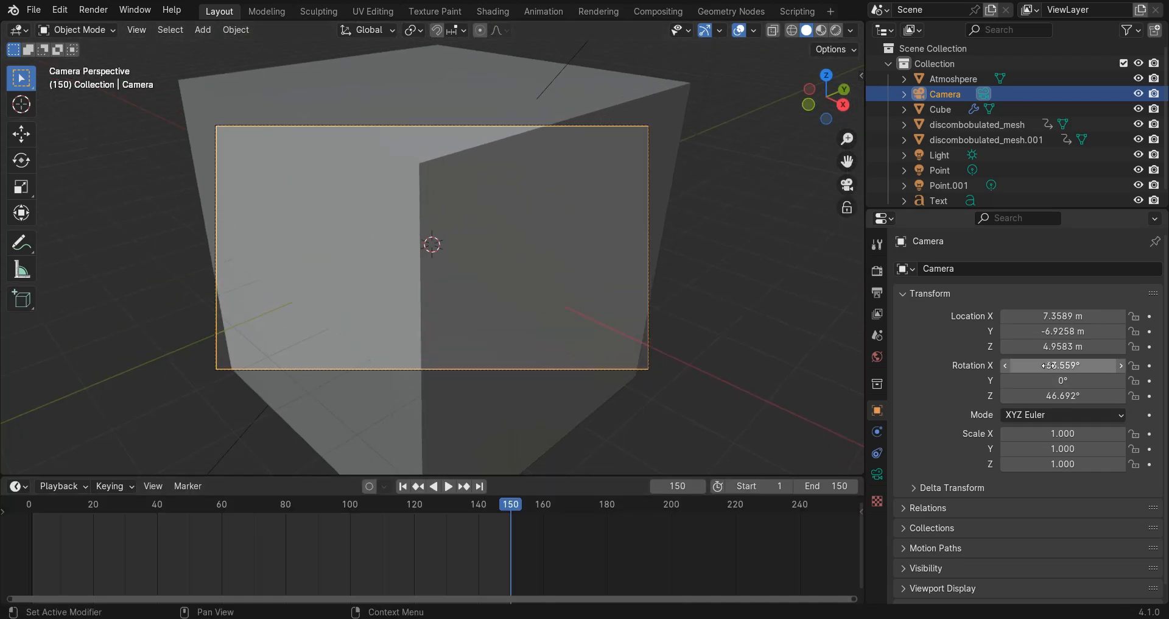
# Set the camera's X and Z rotation to 0° so it looks straight down.
pyautogui.moveTo(1041, 367); pyautogui.dragTo(1004, 367)
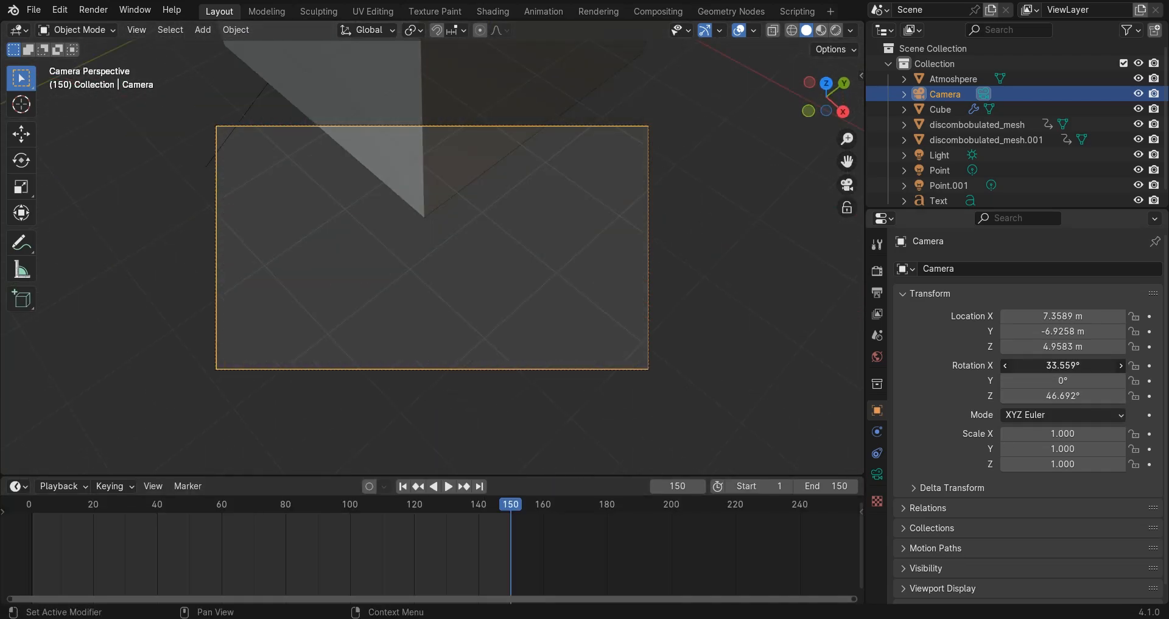
pyautogui.write('0')
pyautogui.press('Return')
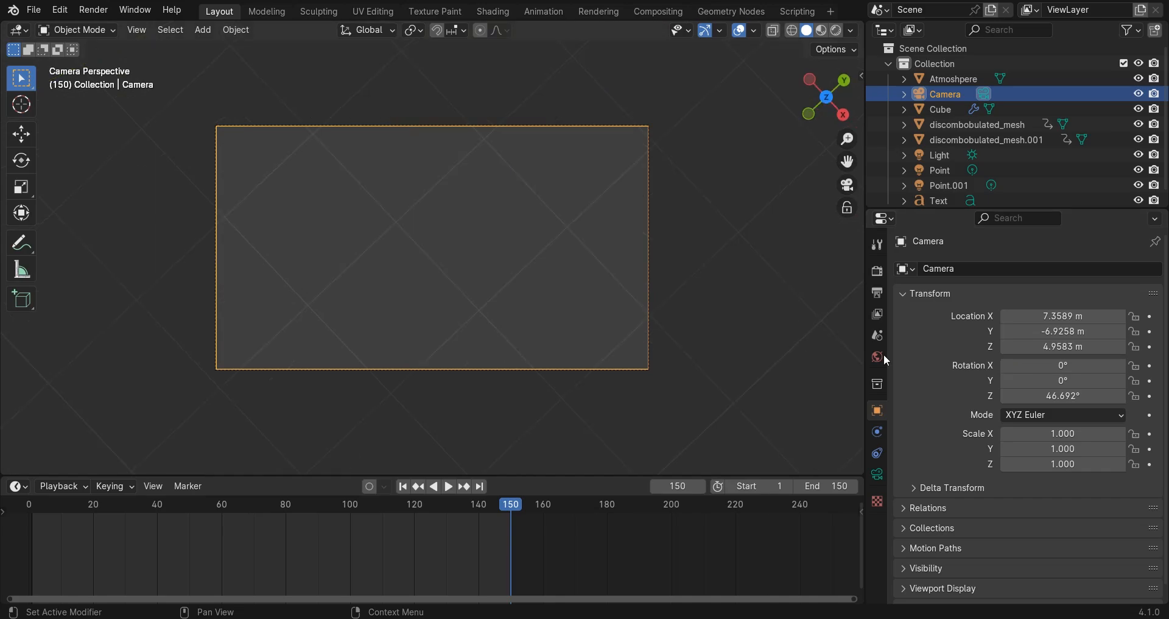
pyautogui.click(1098, 397)
pyautogui.write('0')
pyautogui.press('Return')
# Set the camera's location to X 0 m, Y 0 m and Z 5 m.
pyautogui.click(1061, 315)
pyautogui.write('0')
pyautogui.press('Return')
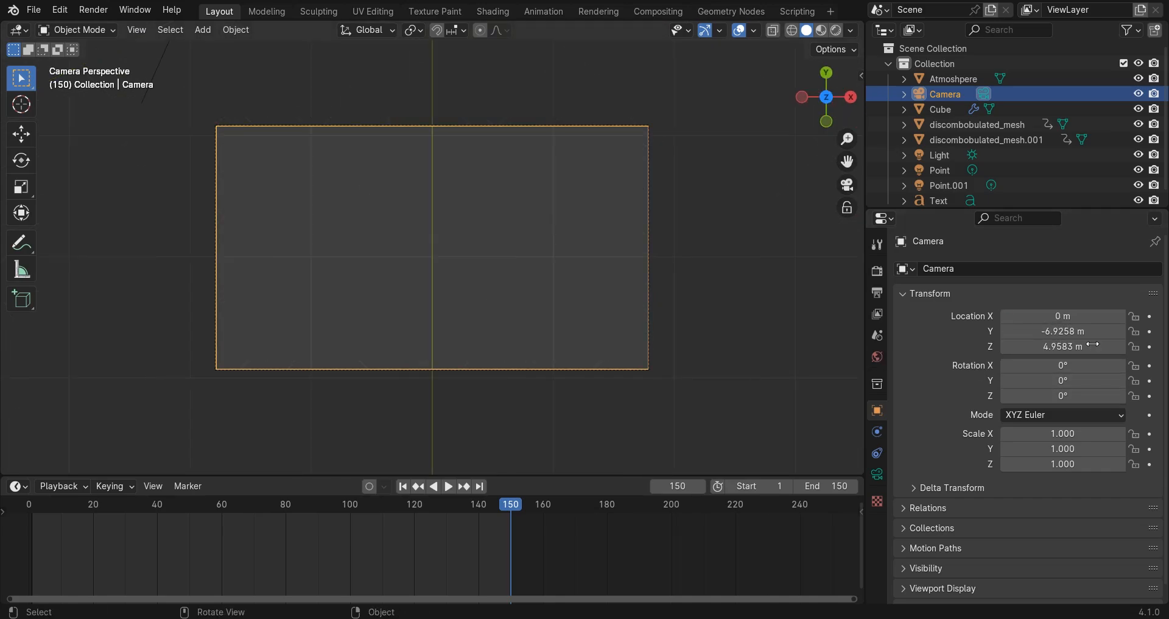
pyautogui.click(1031, 331)
pyautogui.write('0')
pyautogui.press('Return')
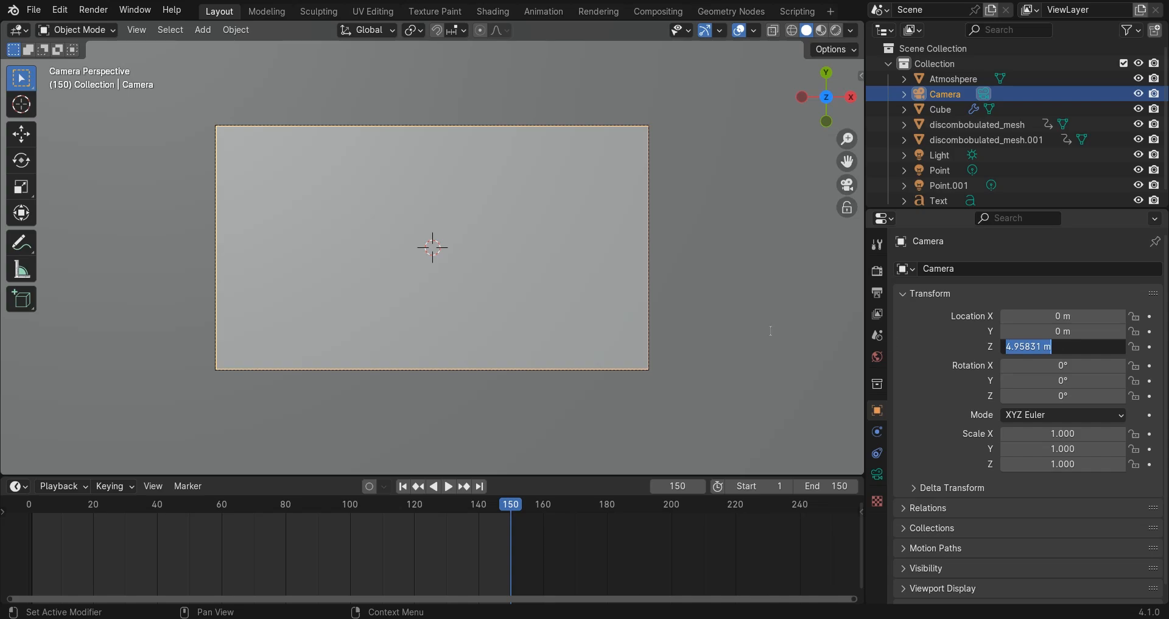
pyautogui.press('Escape')
# Set the Atmoshpere cube's viewport display to Bounds.
pyautogui.click(1004, 79)
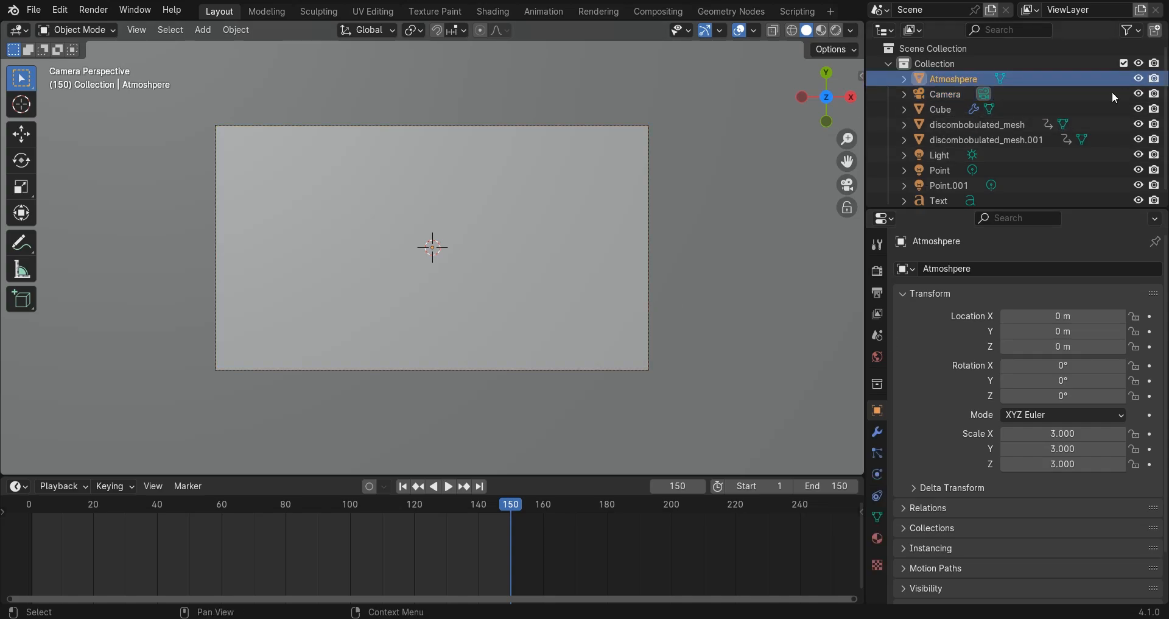
pyautogui.scroll(-3, 928, 544)
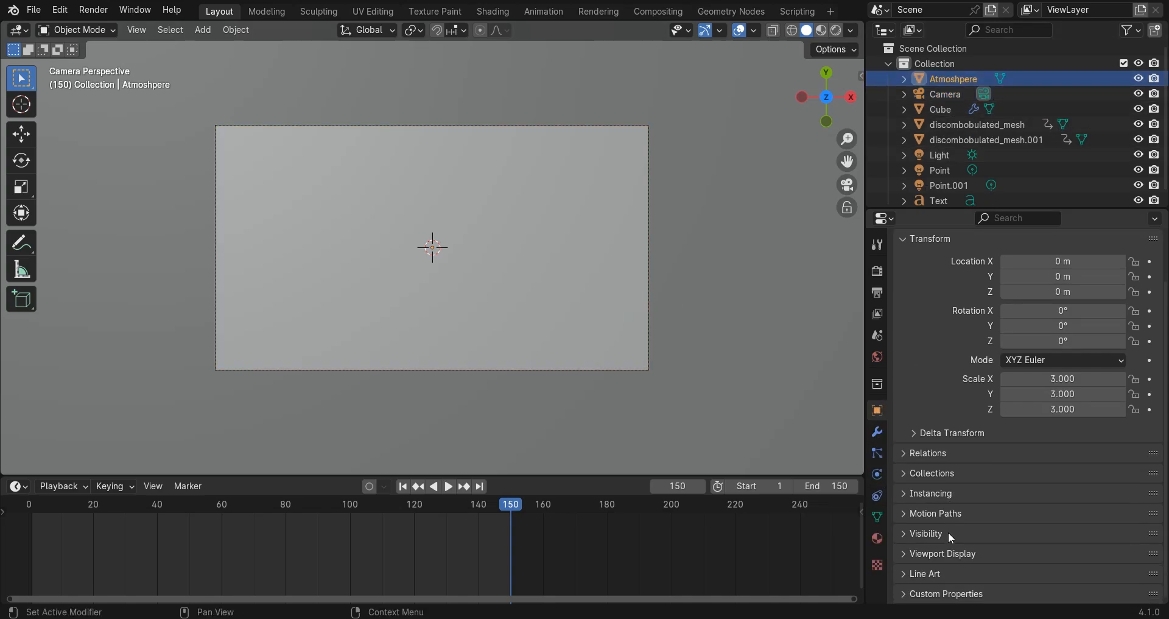
pyautogui.click(926, 548)
pyautogui.scroll(-5, 926, 549)
pyautogui.scroll(-2, 1005, 557)
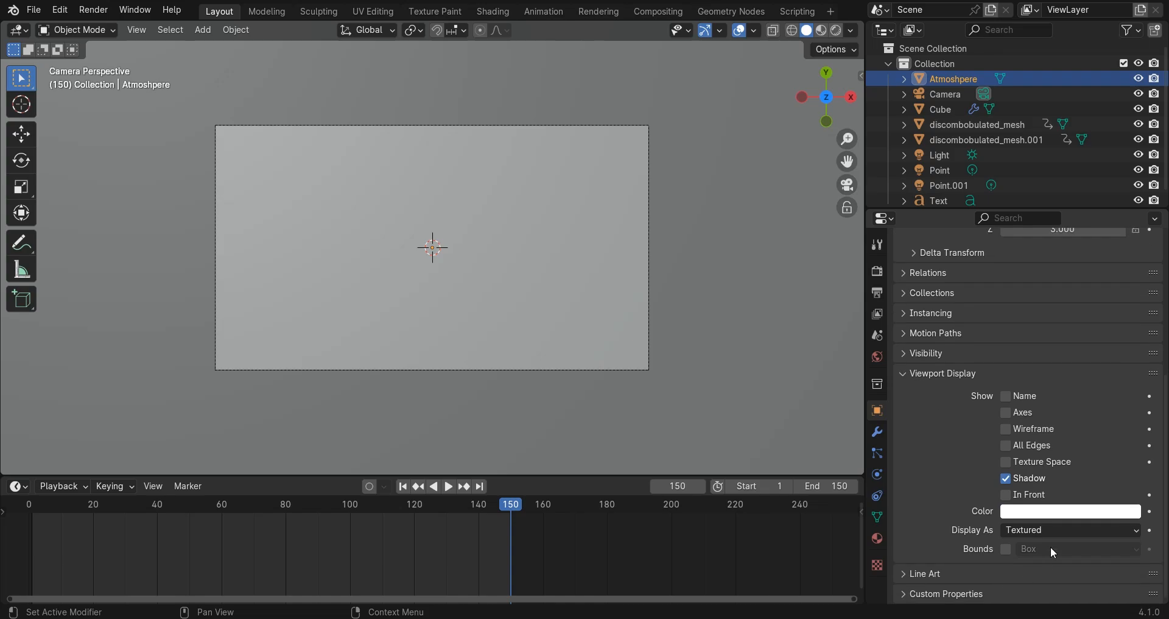
pyautogui.click(1049, 531)
pyautogui.click(1032, 546)
pyautogui.scroll(2, 481, 349)
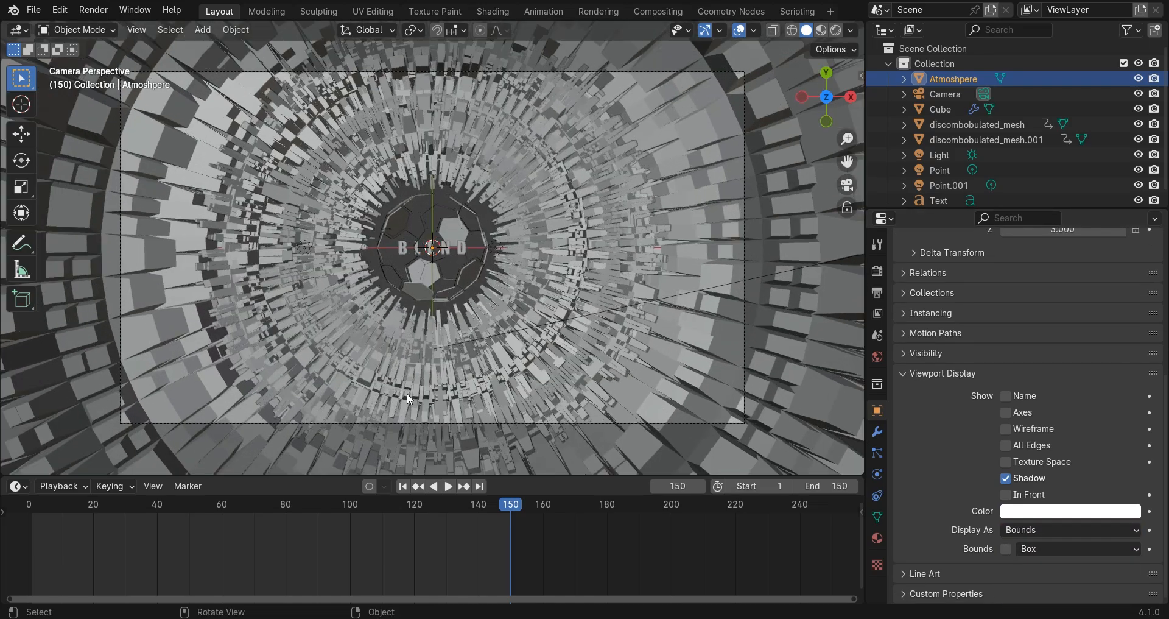
# Set the camera's passepartout opacity to 1.000.
pyautogui.click(496, 71)
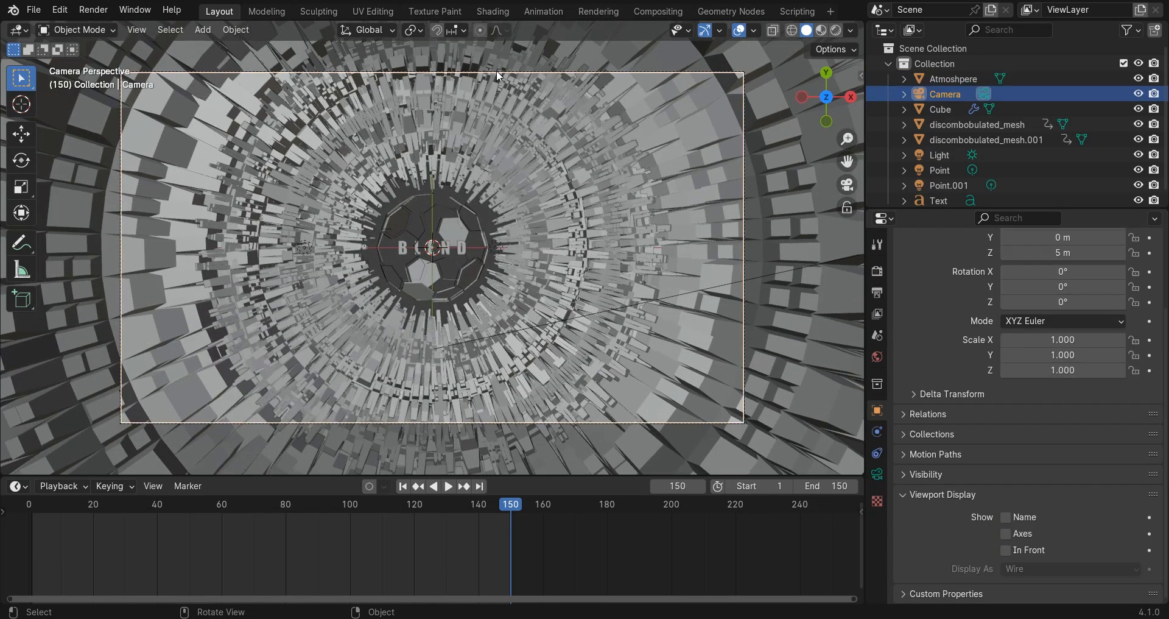
pyautogui.click(877, 474)
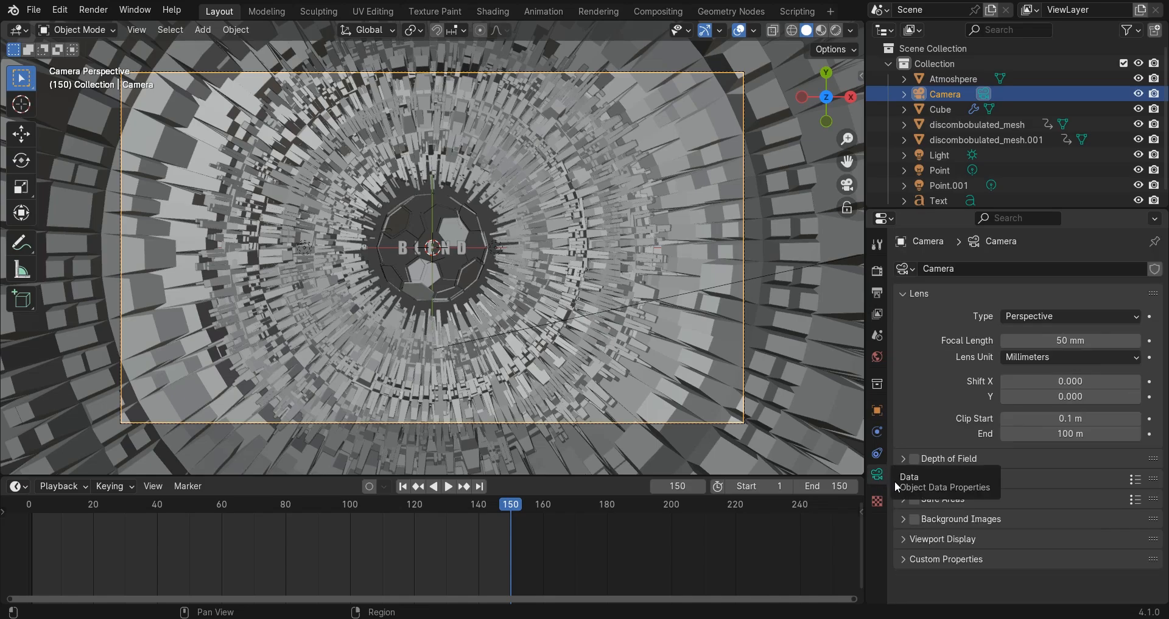
pyautogui.click(959, 539)
pyautogui.scroll(-4, 955, 534)
pyautogui.moveTo(1018, 551); pyautogui.dragTo(1044, 553)
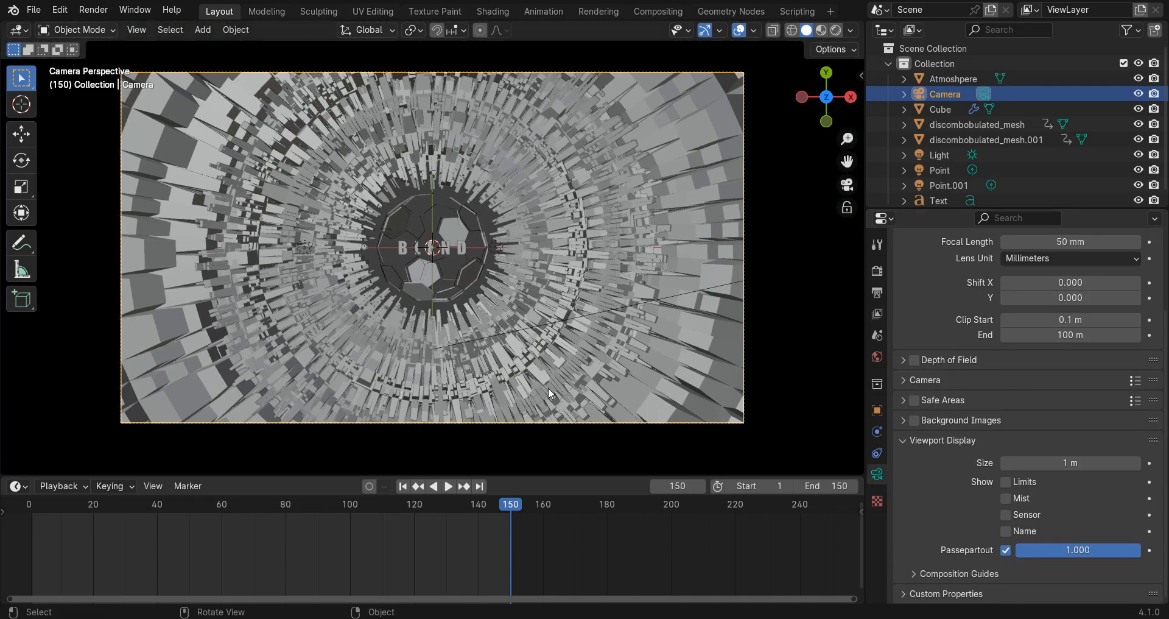
pyautogui.scroll(-1, 427, 412)
# At frame 1, keyframe the camera's location and remove the X and Y keyframes so only Z is animated.
pyautogui.click(403, 487)
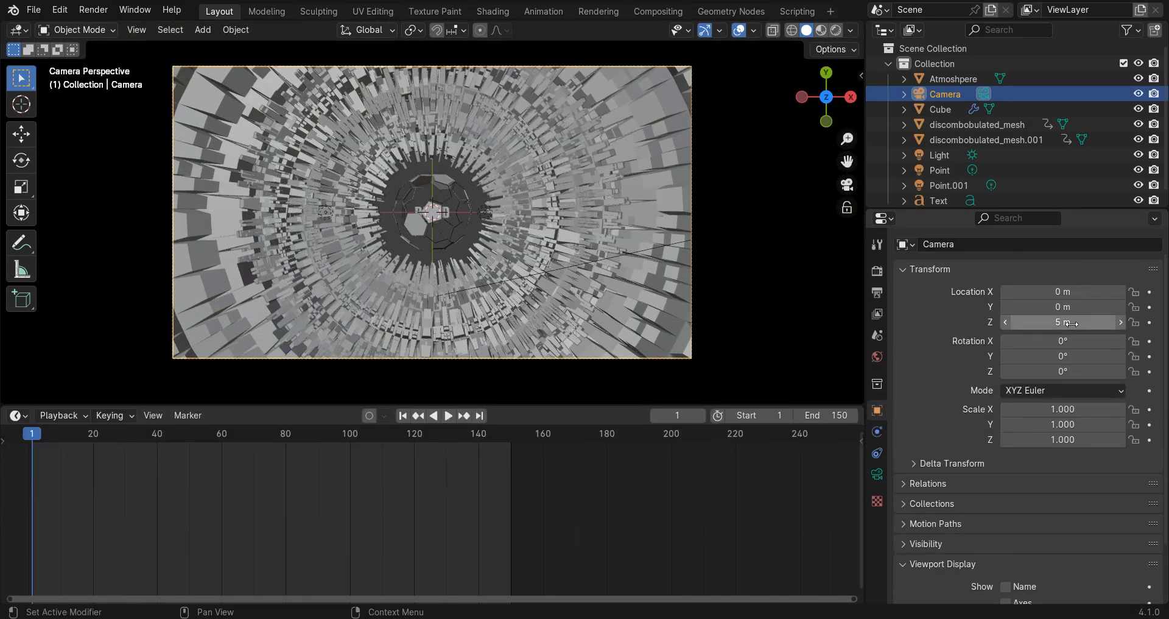
pyautogui.rightClick(1071, 323)
pyautogui.click(1019, 321)
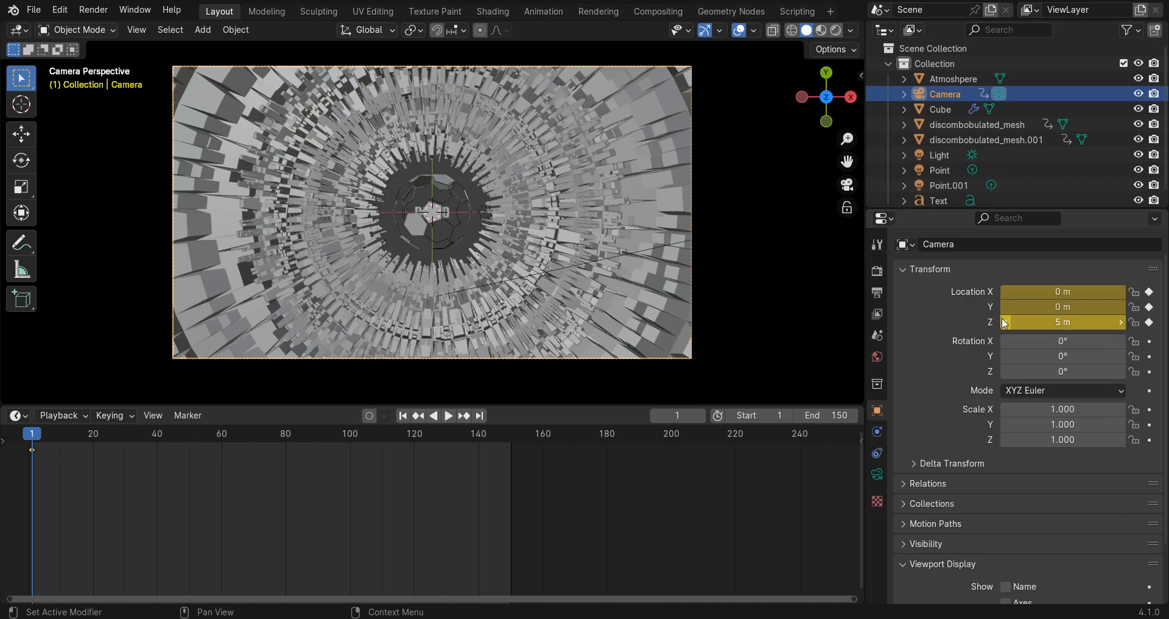
pyautogui.rightClick(1022, 295)
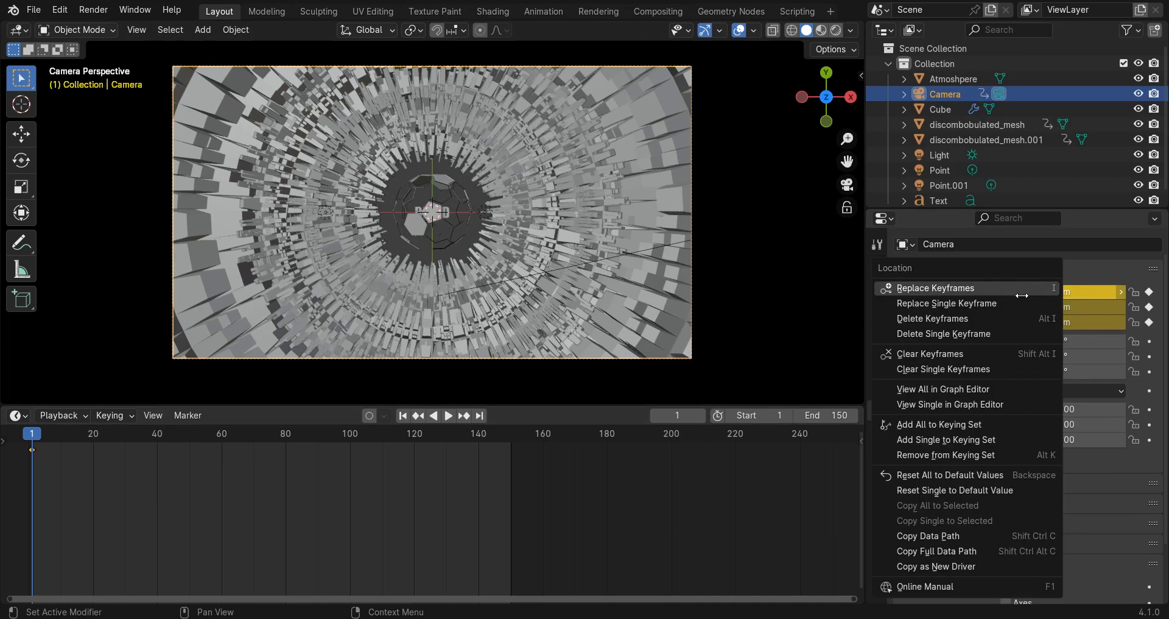
pyautogui.click(920, 332)
pyautogui.rightClick(1027, 311)
pyautogui.click(928, 315)
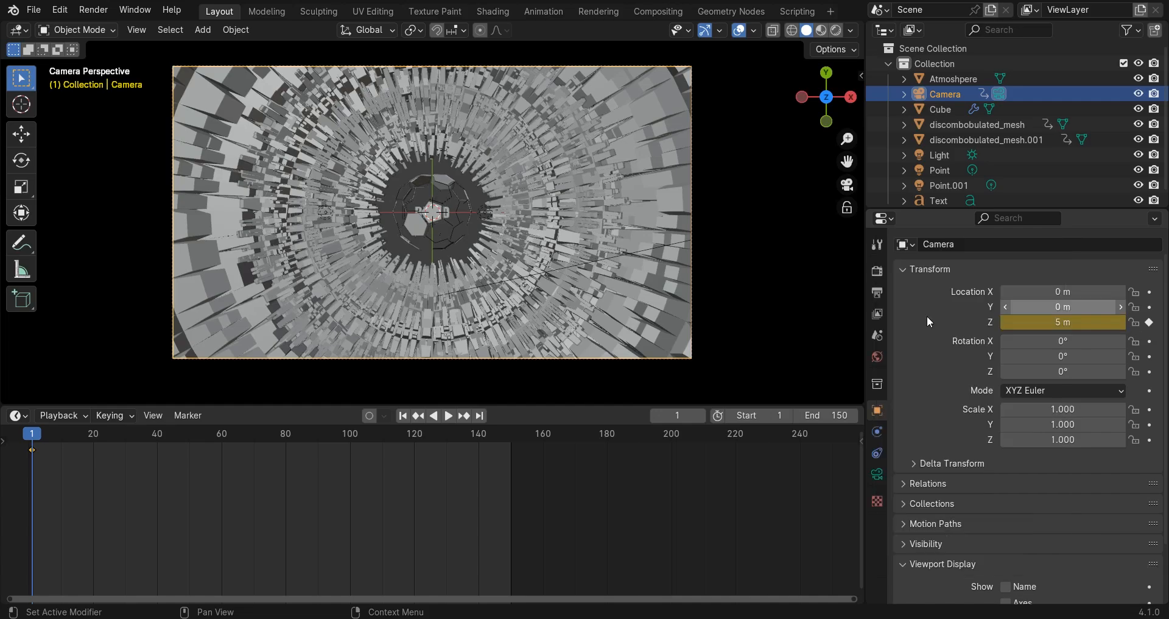
# At frame 150, set the camera's Z location to 2 m and keyframe it.
pyautogui.click(480, 415)
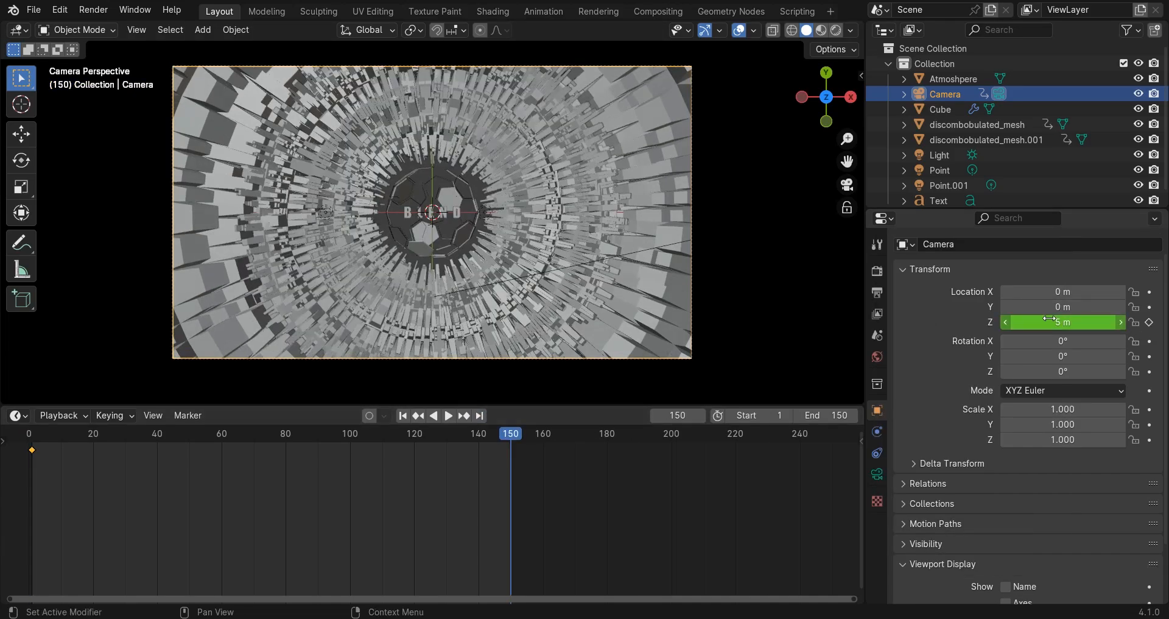
pyautogui.press('Return')
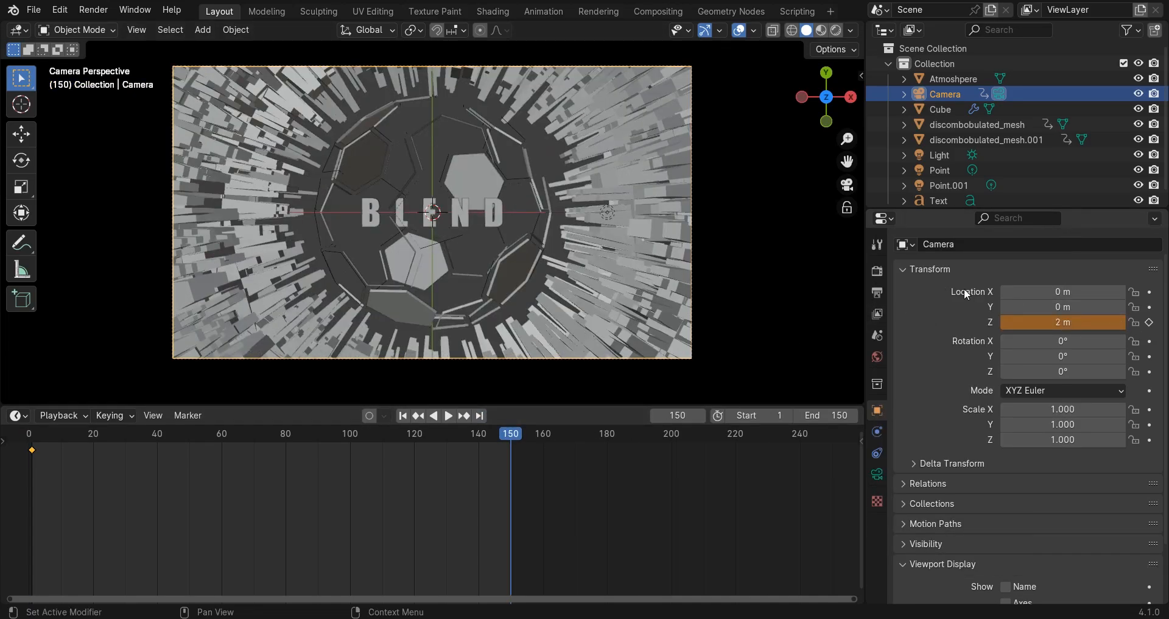
pyautogui.rightClick(1029, 322)
pyautogui.click(932, 301)
# Set the camera keyframes to linear interpolation and play back the camera move.
pyautogui.scroll(2, 374, 243)
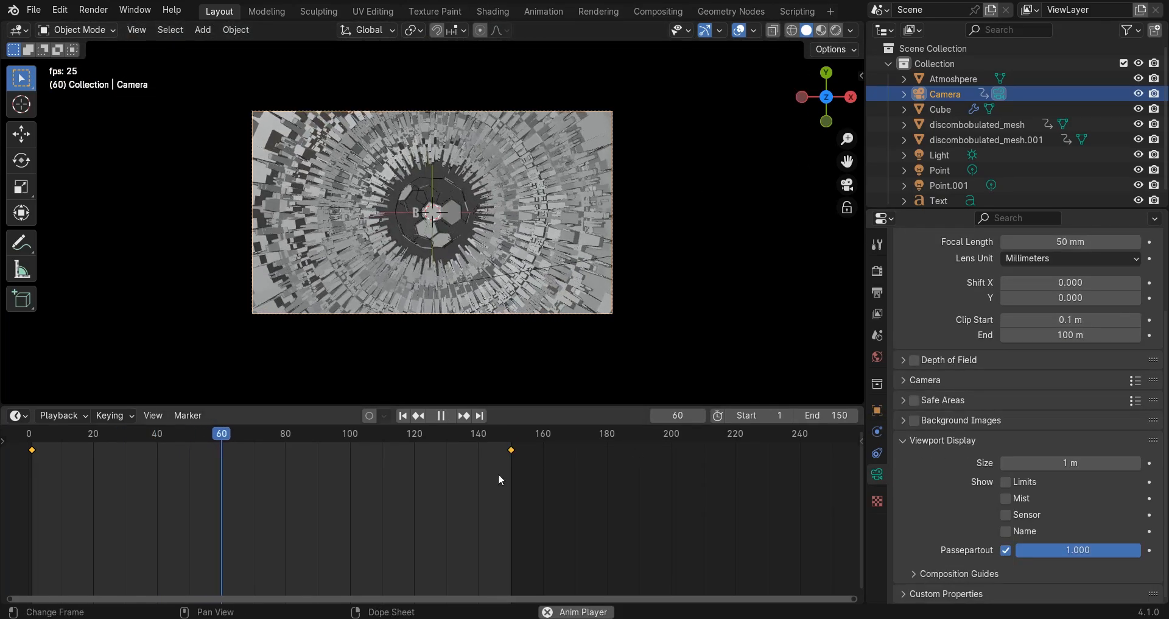
pyautogui.press('space')
pyautogui.press('t')
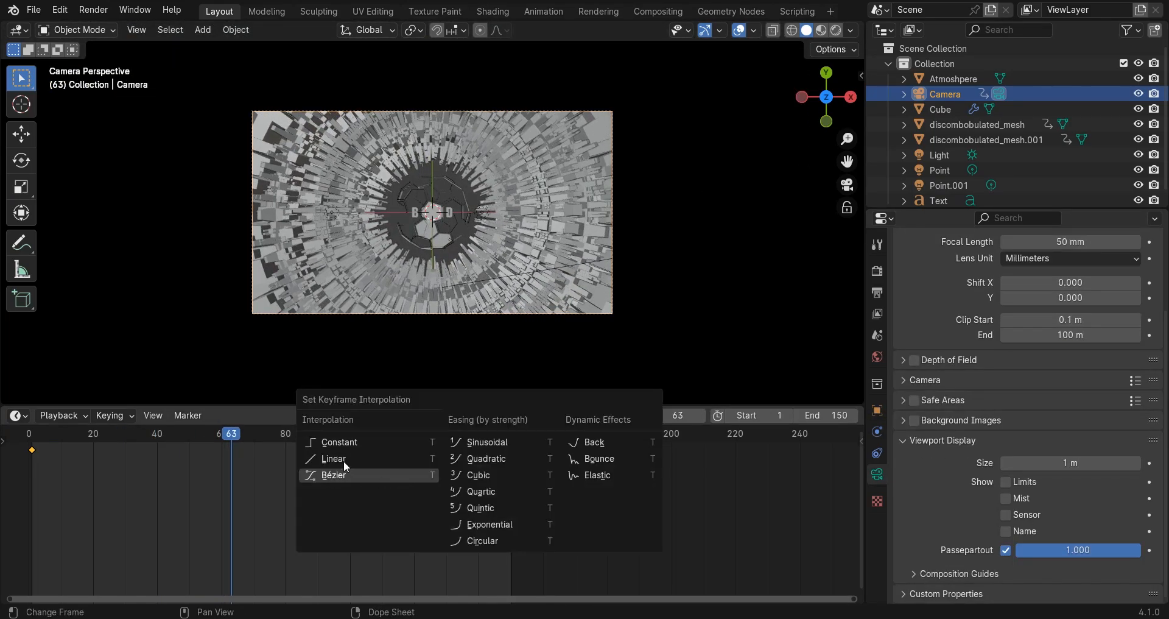
pyautogui.click(341, 459)
pyautogui.scroll(2, 389, 265)
pyautogui.press('space')
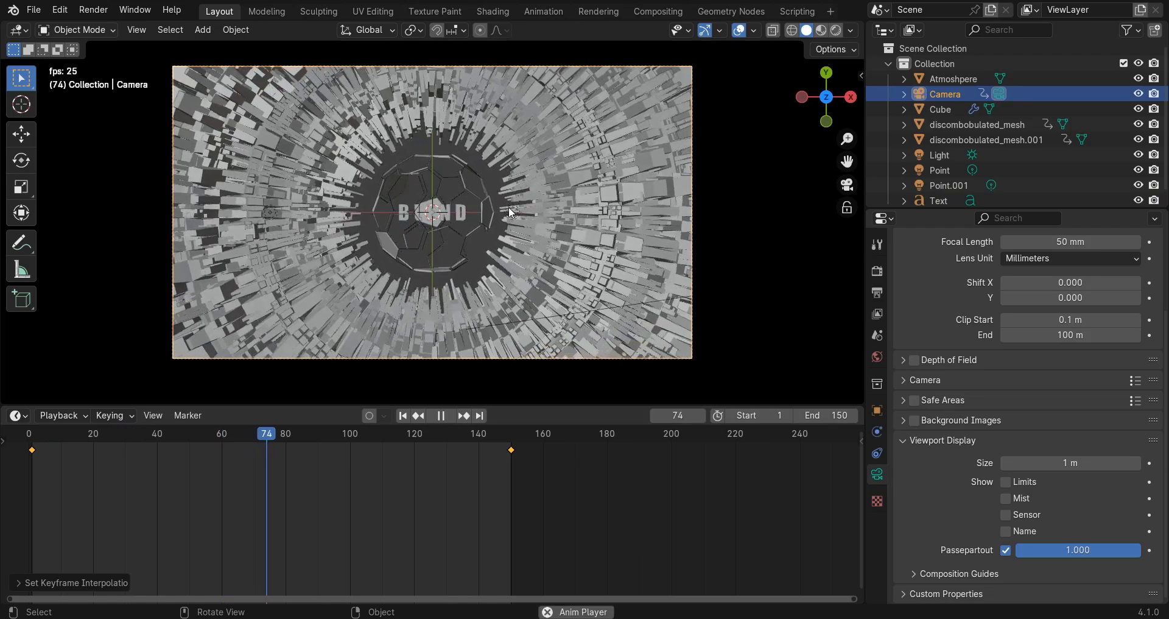
pyautogui.scroll(1, 510, 203)
# Set the color management look to Very High Contrast in the render settings.
pyautogui.click(877, 270)
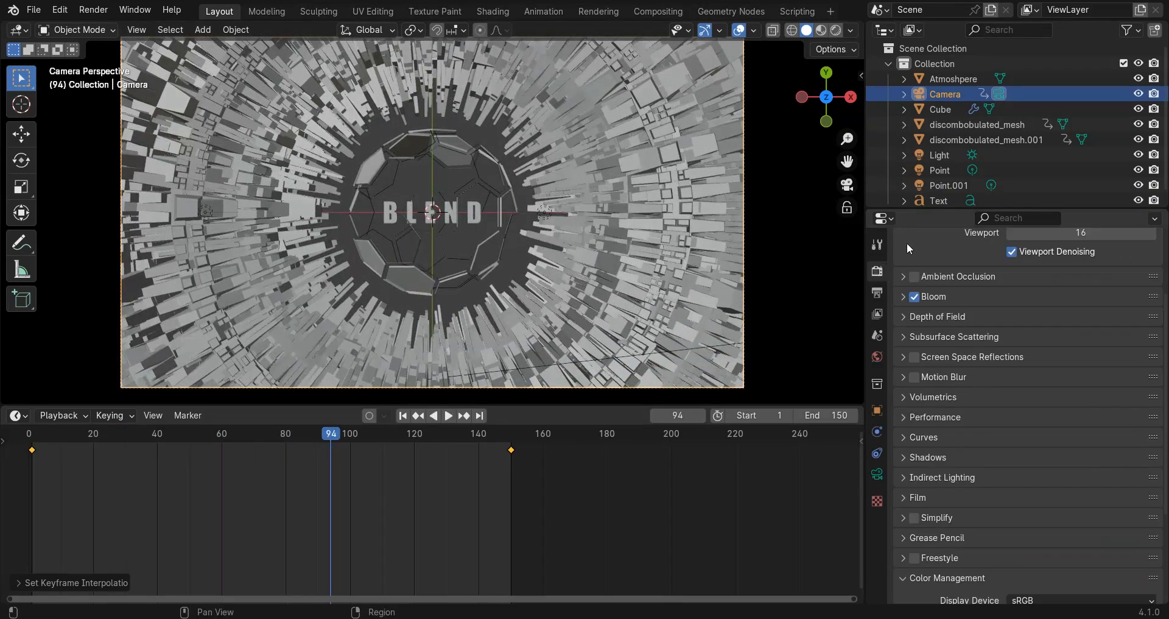
pyautogui.scroll(-5, 1041, 353)
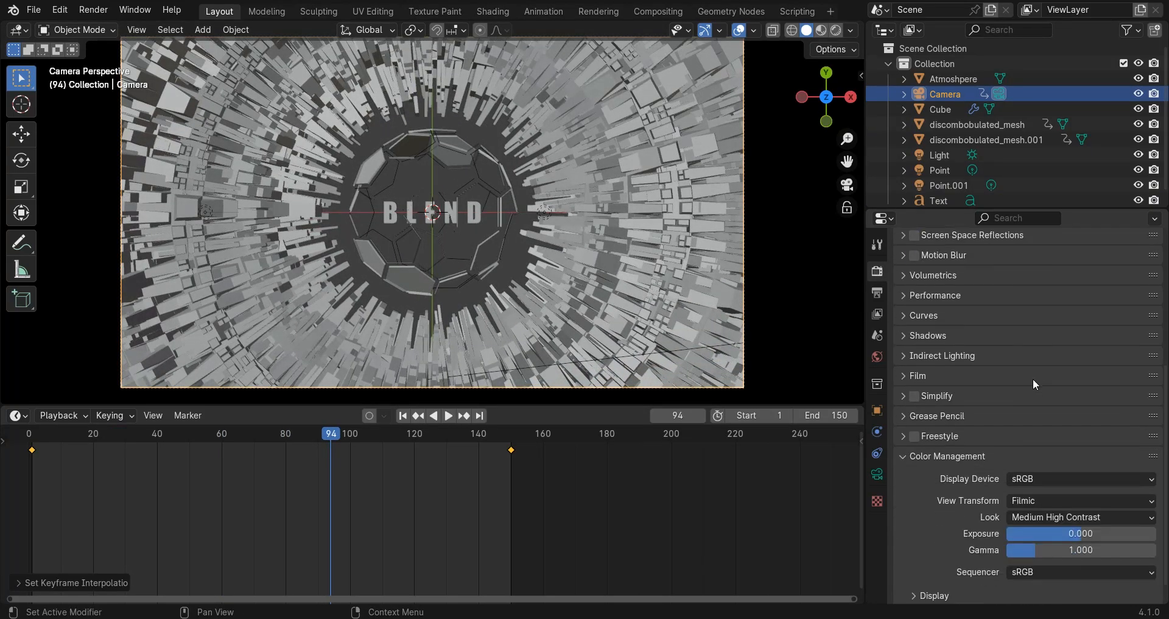
pyautogui.click(1029, 516)
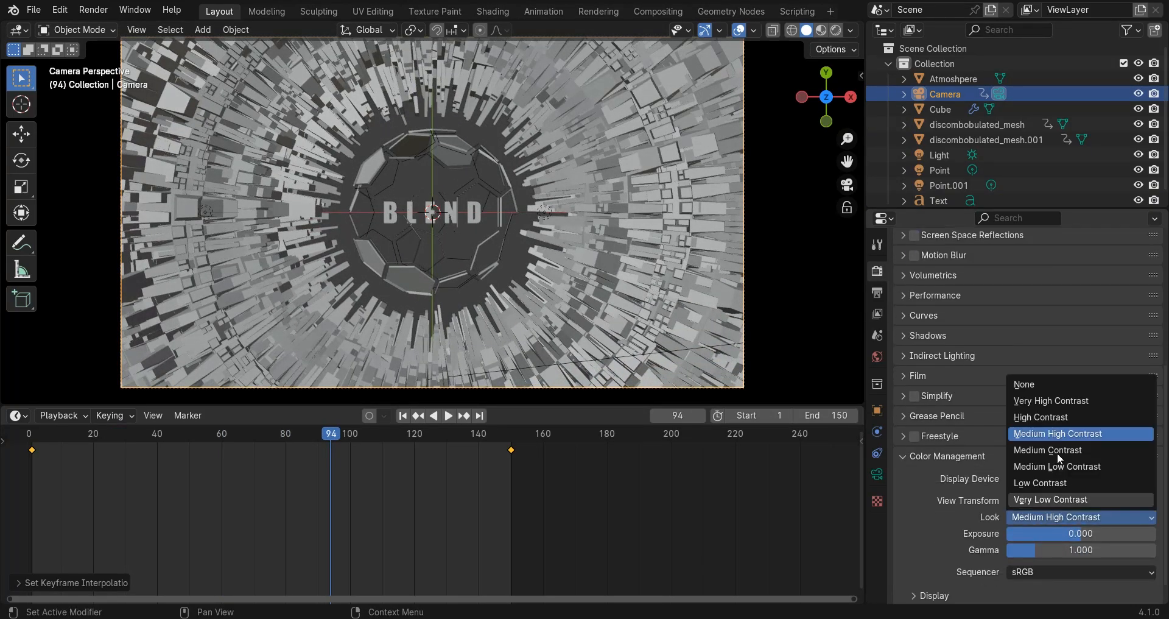
pyautogui.click(1035, 403)
# Check the camera view in rendered shading, hide the viewport overlays, and return to solid shading.
pyautogui.click(835, 29)
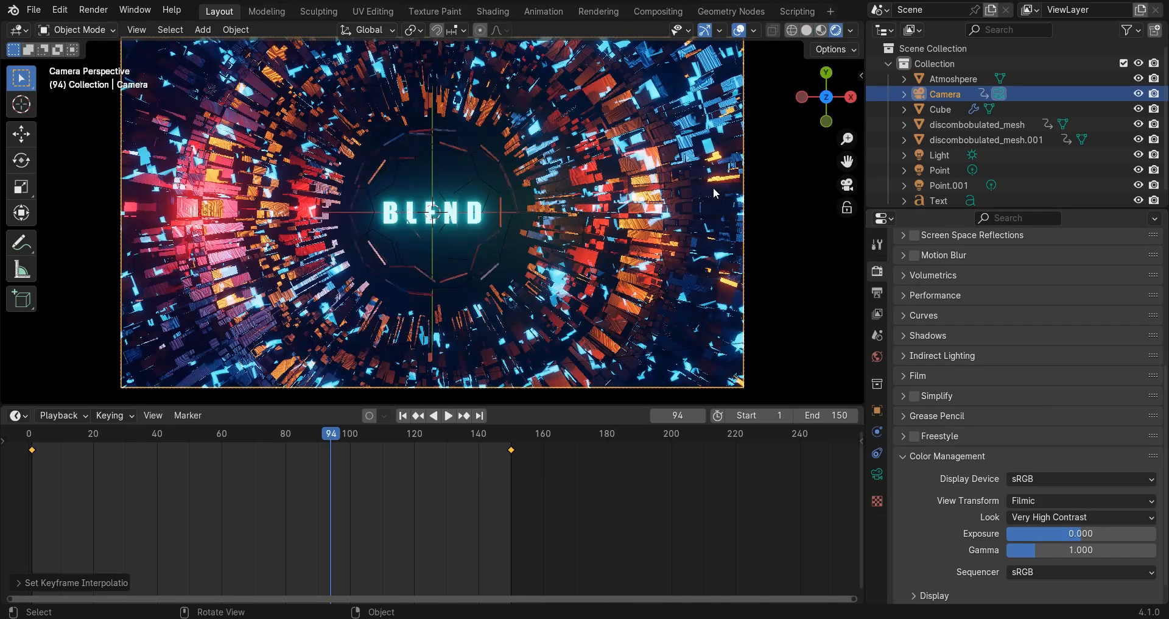
pyautogui.click(739, 30)
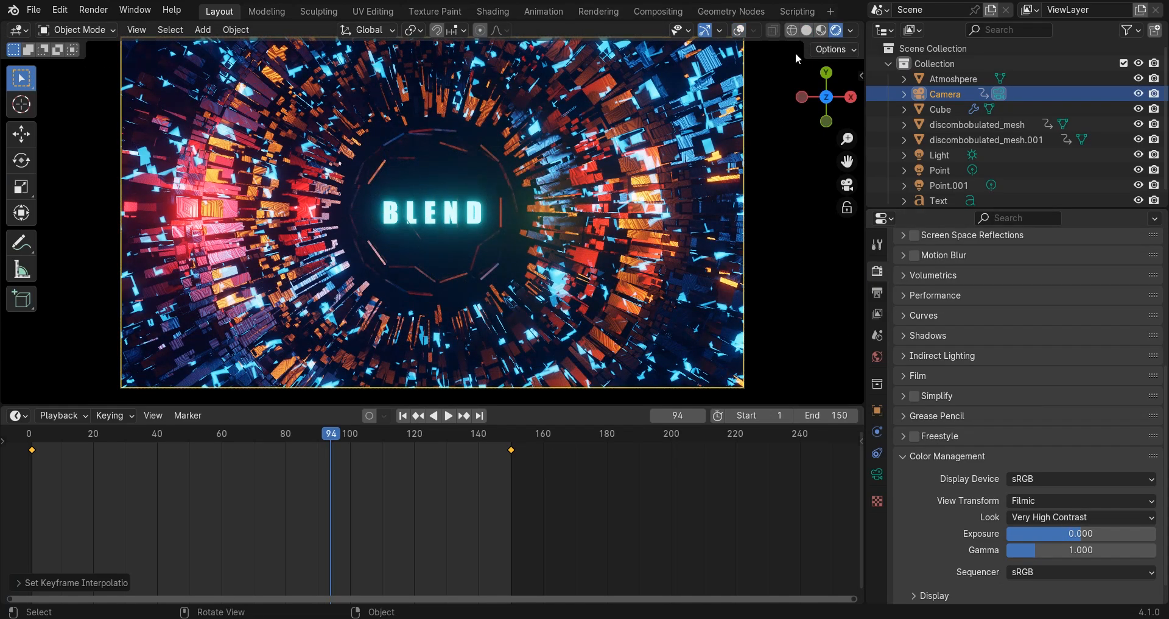
pyautogui.click(807, 31)
pyautogui.scroll(-2, 612, 298)
pyautogui.scroll(8, 1054, 336)
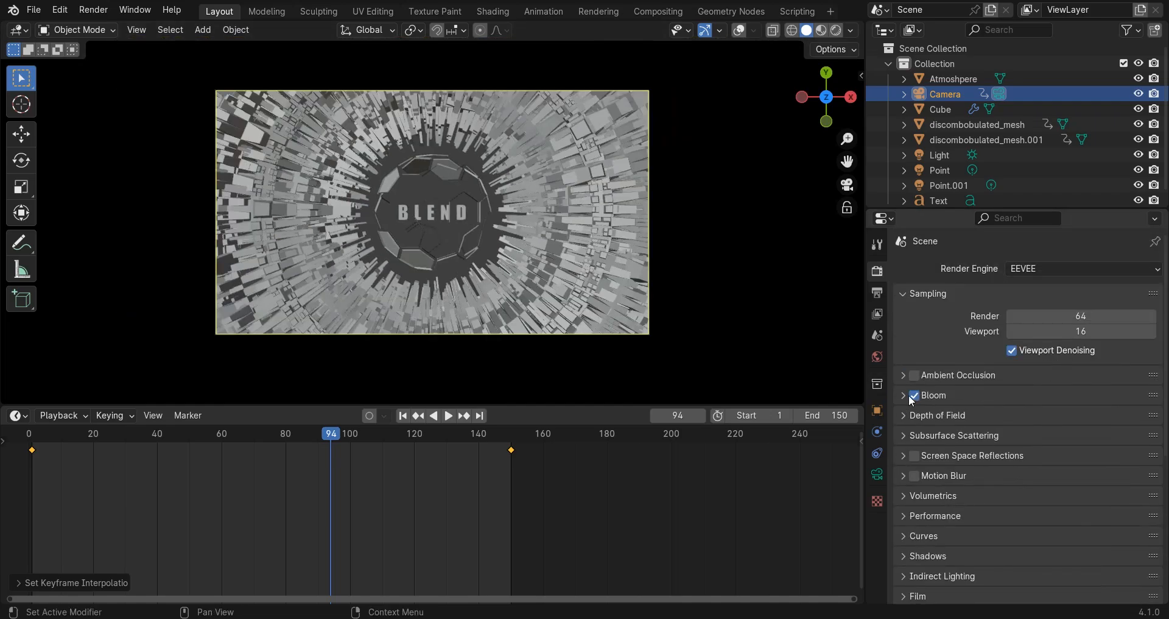
pyautogui.click(903, 396)
pyautogui.click(903, 396)
pyautogui.scroll(1, 619, 232)
pyautogui.scroll(-1, 618, 231)
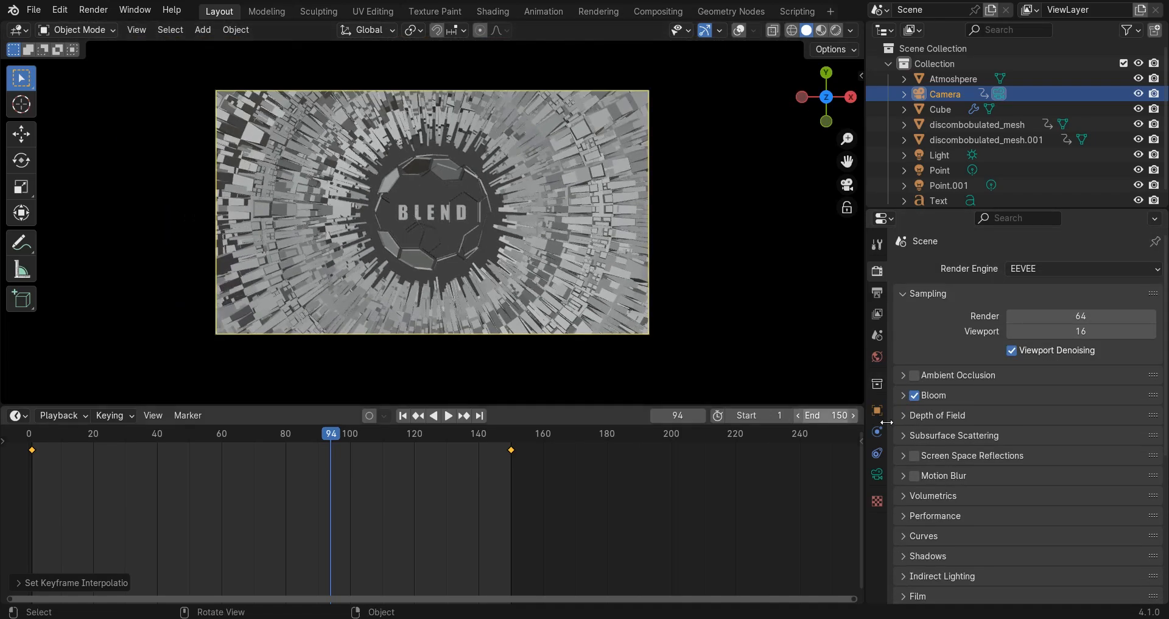
# Enable motion blur and set the render samples to 16 in the render settings.
pyautogui.click(906, 477)
pyautogui.click(914, 476)
pyautogui.click(934, 474)
pyautogui.click(935, 473)
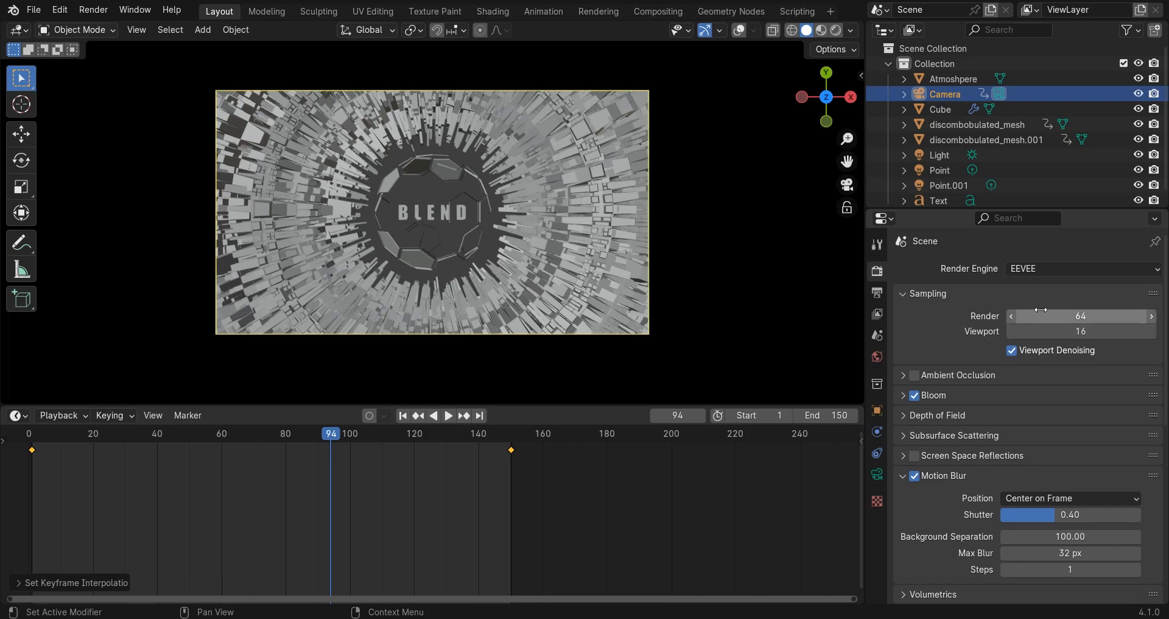
pyautogui.moveTo(1045, 310); pyautogui.dragTo(1039, 311)
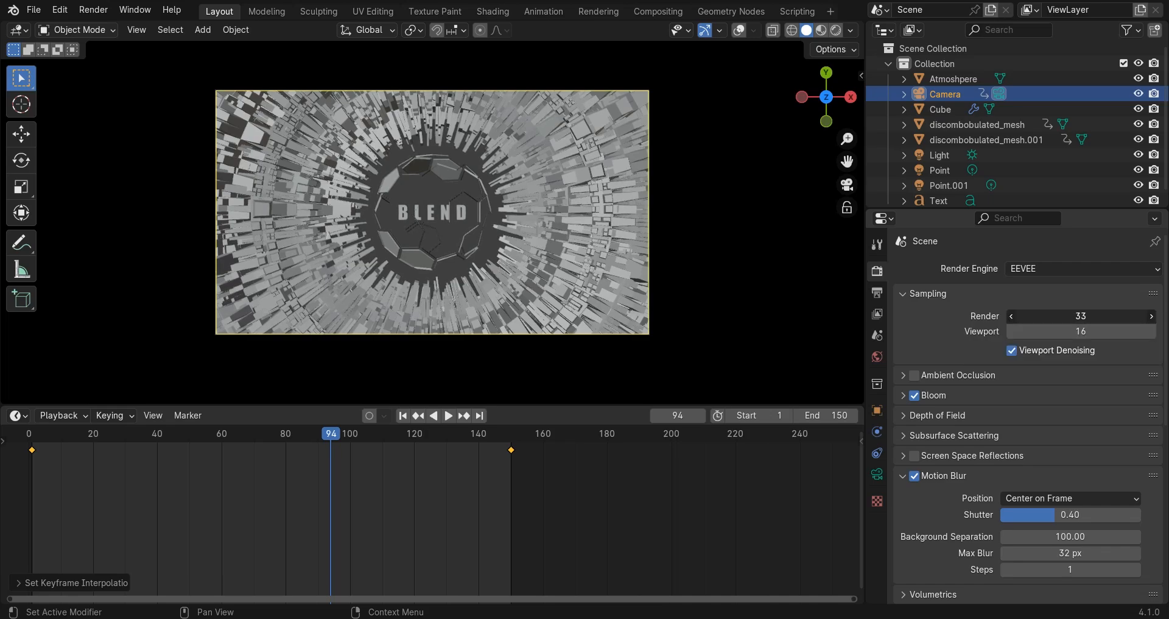
pyautogui.click(1152, 318)
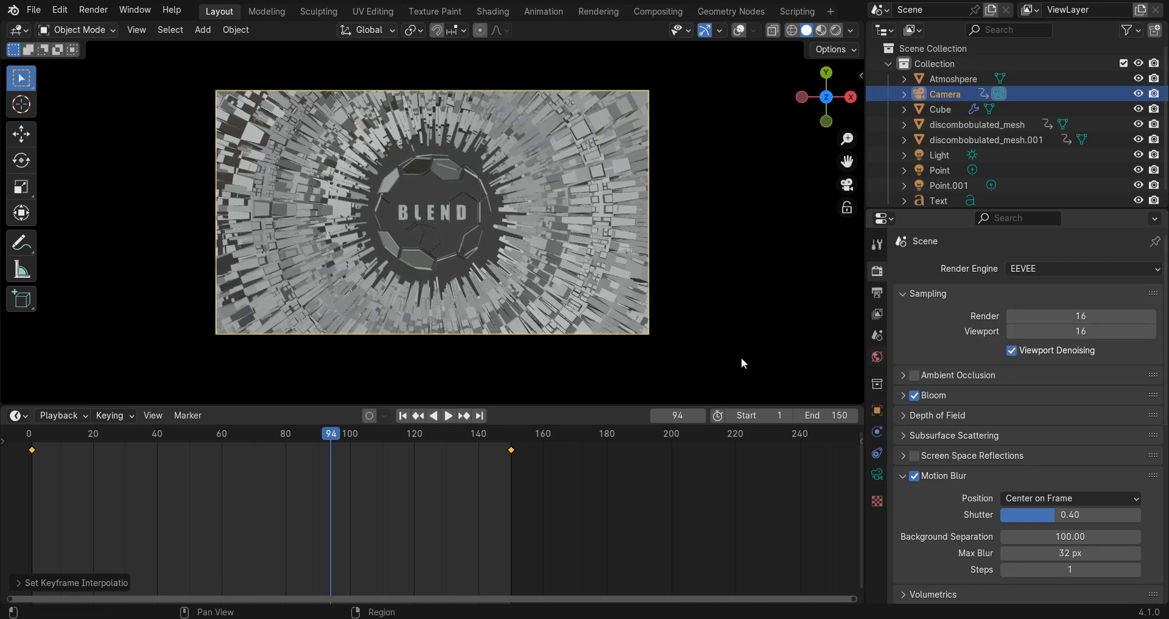
# Render frame 96 as a still, inspect the rendered image up close, and close the render window.
pyautogui.scroll(1, 766, 134)
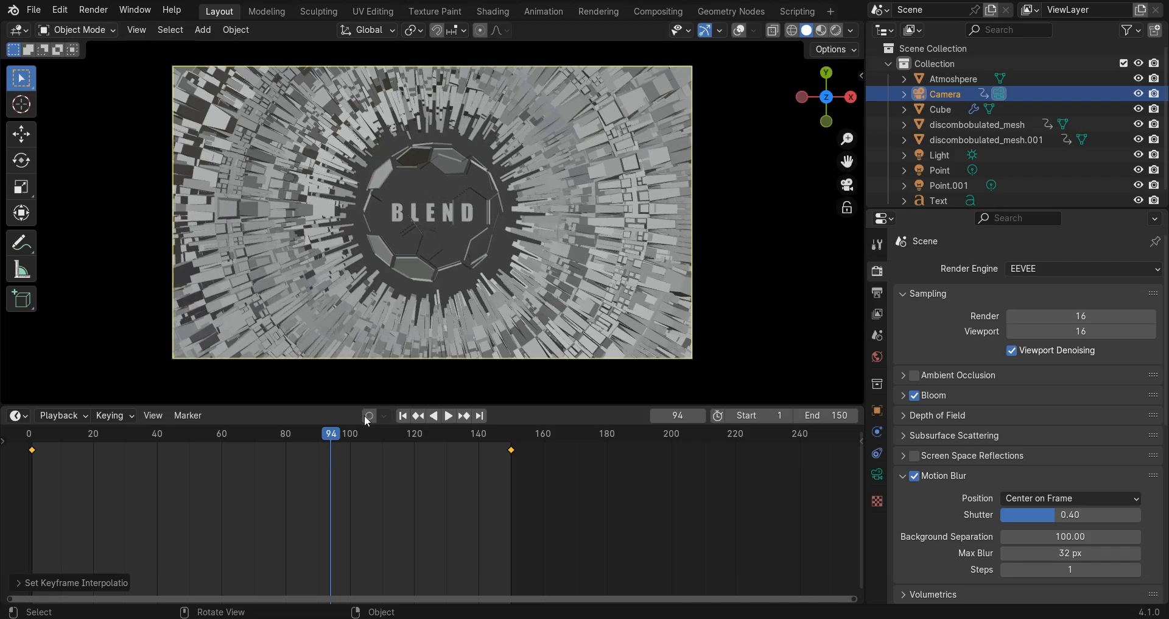
pyautogui.moveTo(336, 435)
pyautogui.mouseDown()
pyautogui.moveTo(364, 440)
pyautogui.moveTo(338, 436)
pyautogui.mouseUp()
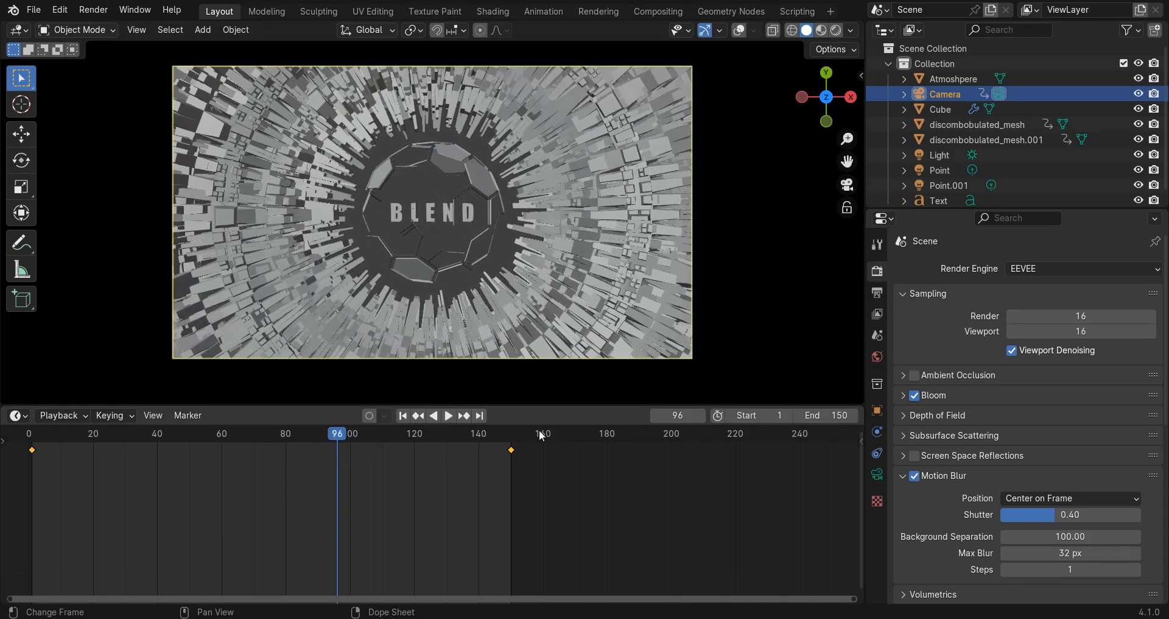
pyautogui.scroll(4, 619, 250)
pyautogui.scroll(-5, 437, 235)
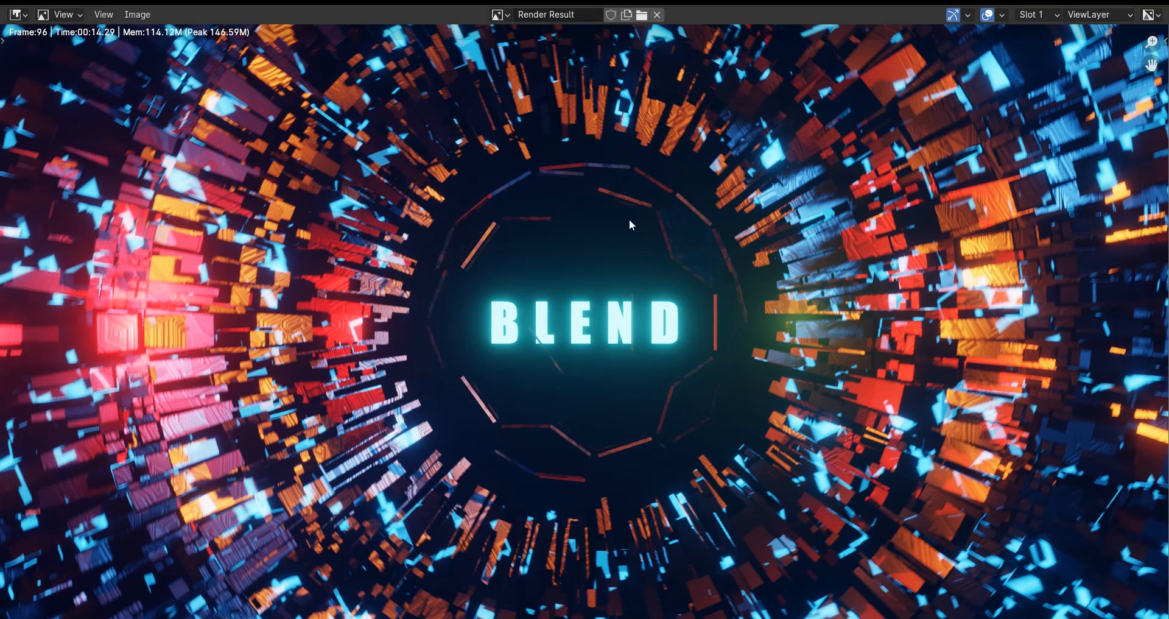
pyautogui.scroll(-4, 630, 221)
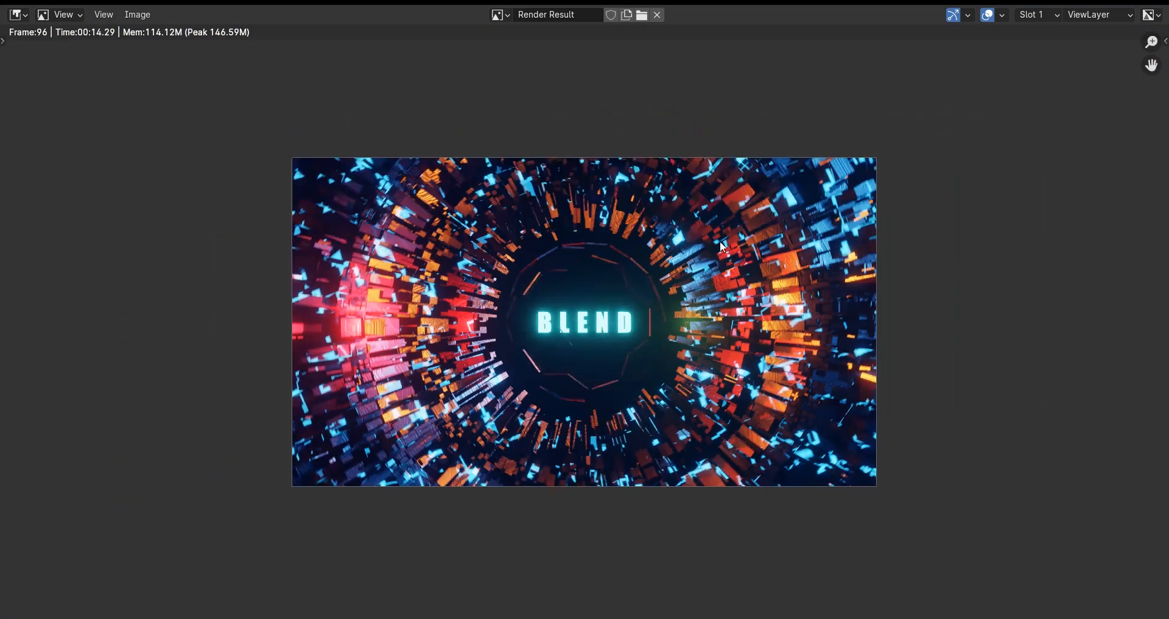
pyautogui.scroll(4, 623, 246)
pyautogui.scroll(-2, 593, 260)
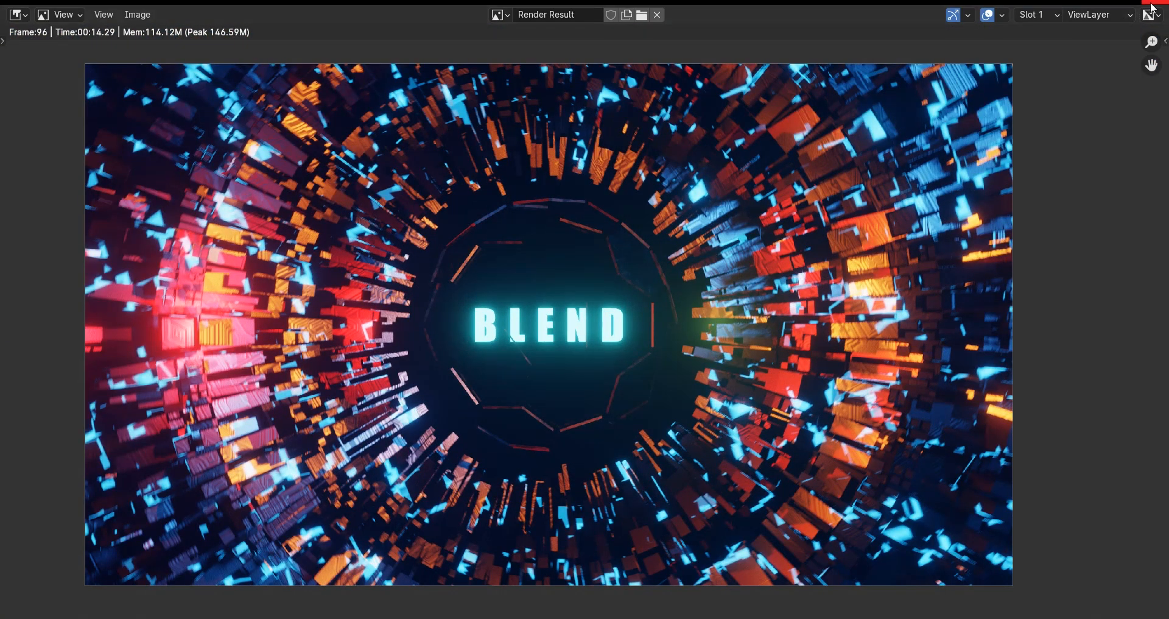
pyautogui.click(1153, 5)
# Enable compositing nodes and add a Viewer node fed by the Render Layers image output.
pyautogui.click(647, 14)
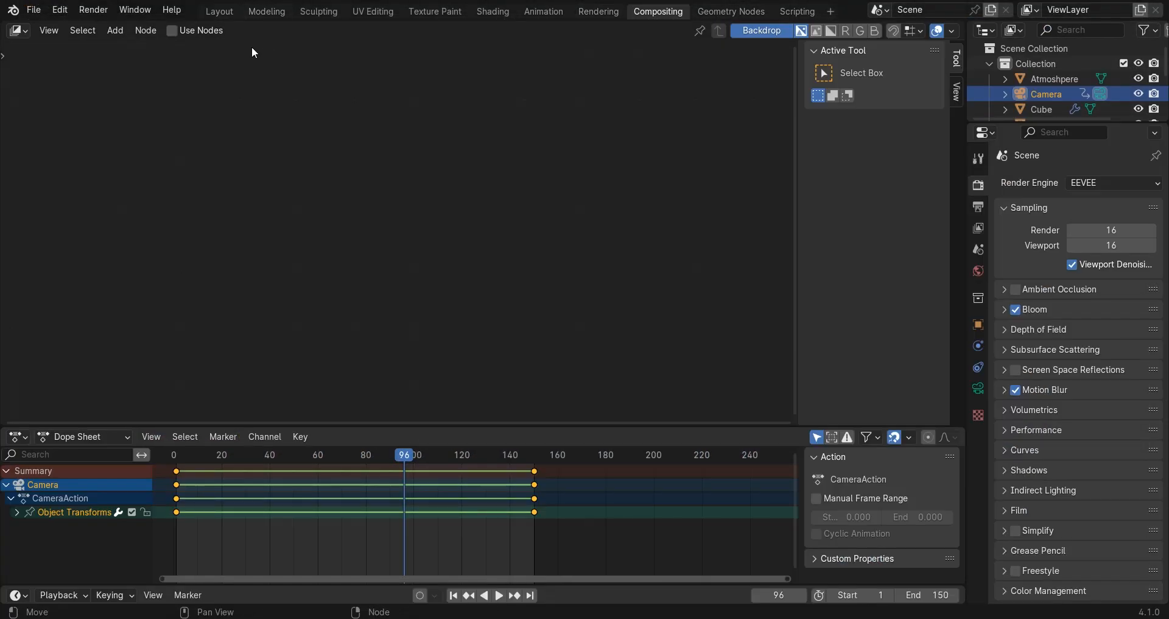
pyautogui.click(189, 31)
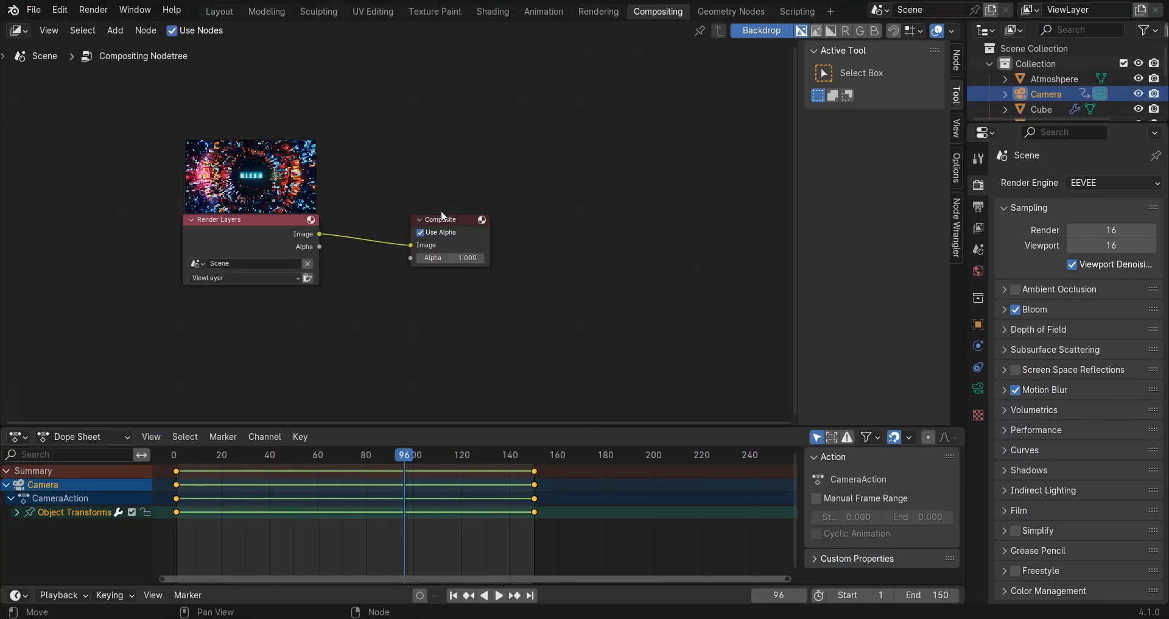
pyautogui.moveTo(441, 213); pyautogui.dragTo(565, 181)
pyautogui.click(116, 30)
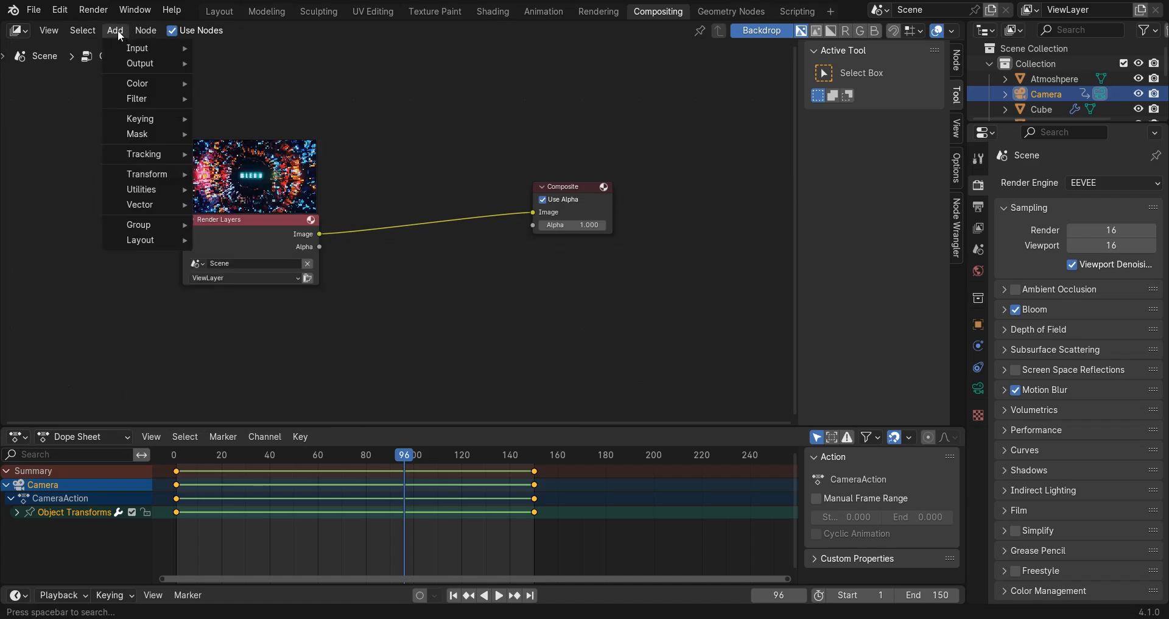
pyautogui.moveTo(130, 60)
pyautogui.click(217, 79)
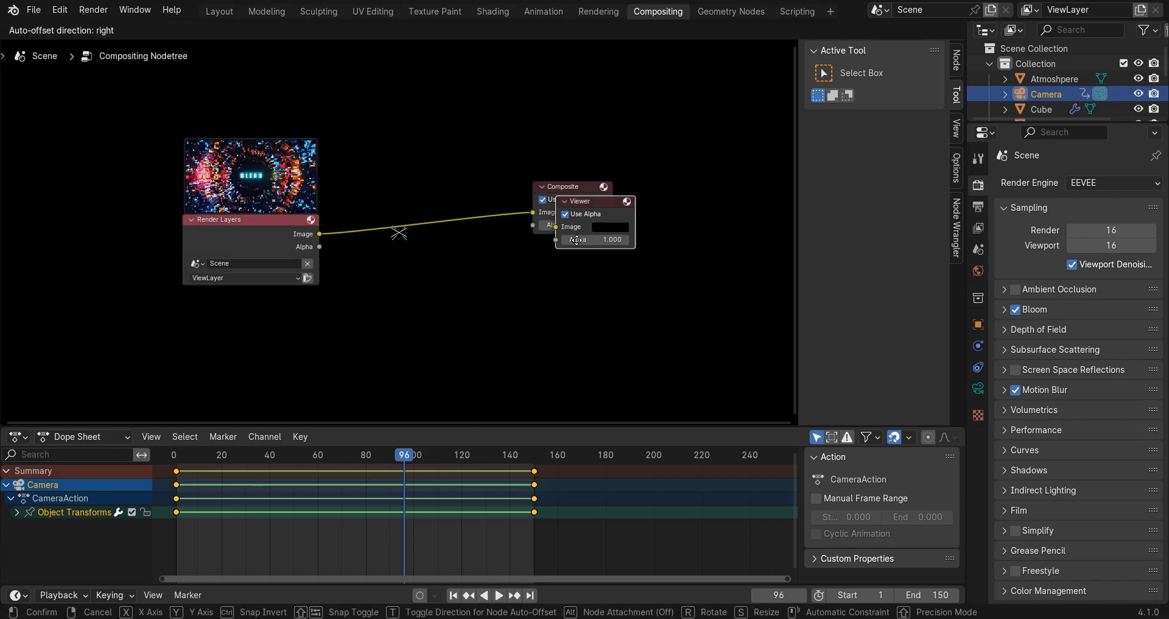
pyautogui.click(529, 244)
pyautogui.moveTo(322, 235); pyautogui.dragTo(526, 270)
pyautogui.moveTo(555, 245); pyautogui.dragTo(643, 268)
pyautogui.press('n')
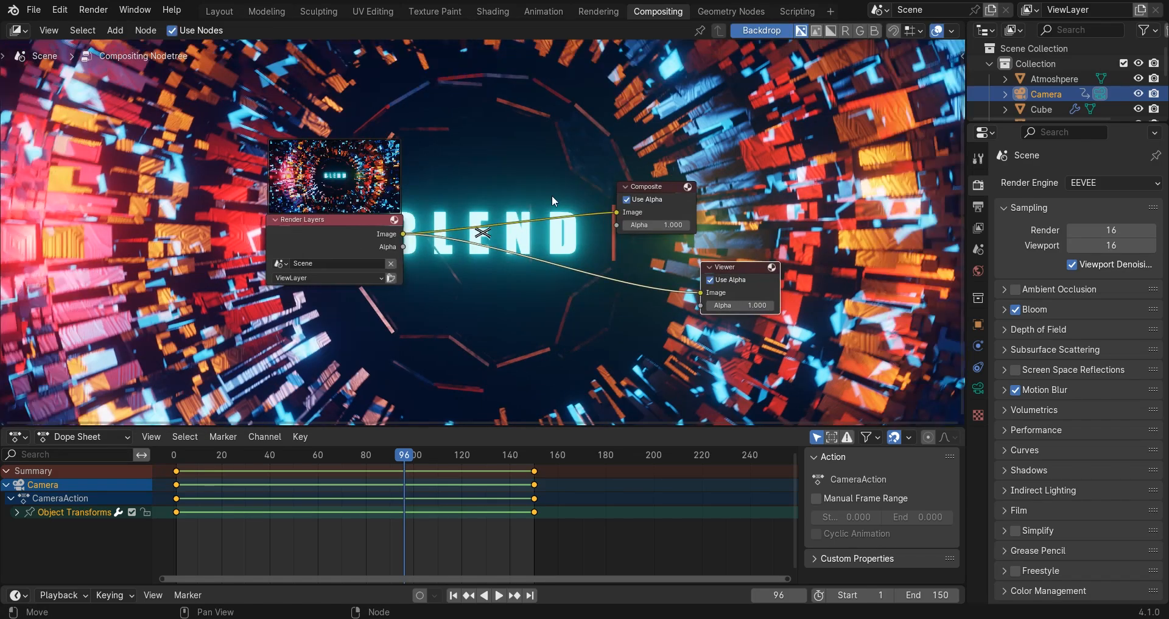
# Shrink the compositor backdrop and insert a Glare node between the Render Layers and Viewer nodes.
pyautogui.press('v')
pyautogui.press('v')
pyautogui.press('v')
pyautogui.press('v')
pyautogui.scroll(-1, 488, 207)
pyautogui.moveTo(295, 227); pyautogui.dragTo(3, 194)
pyautogui.scroll(3, 347, 167)
pyautogui.hotkey('shift', 'a')
pyautogui.write('gla')
pyautogui.press('Return')
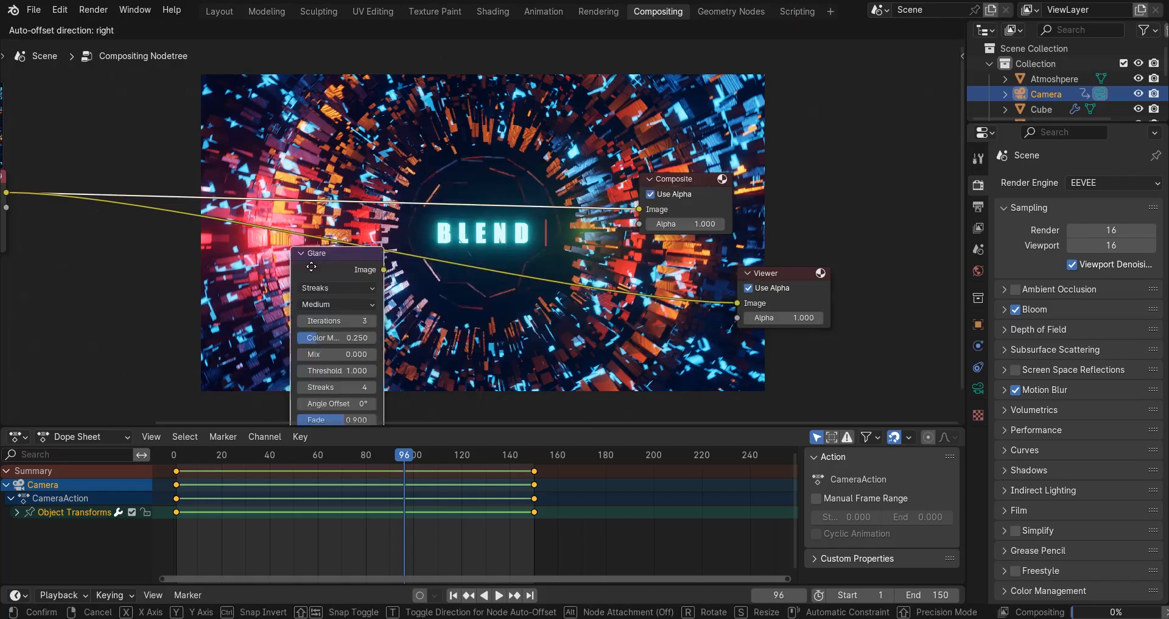
pyautogui.click(236, 211)
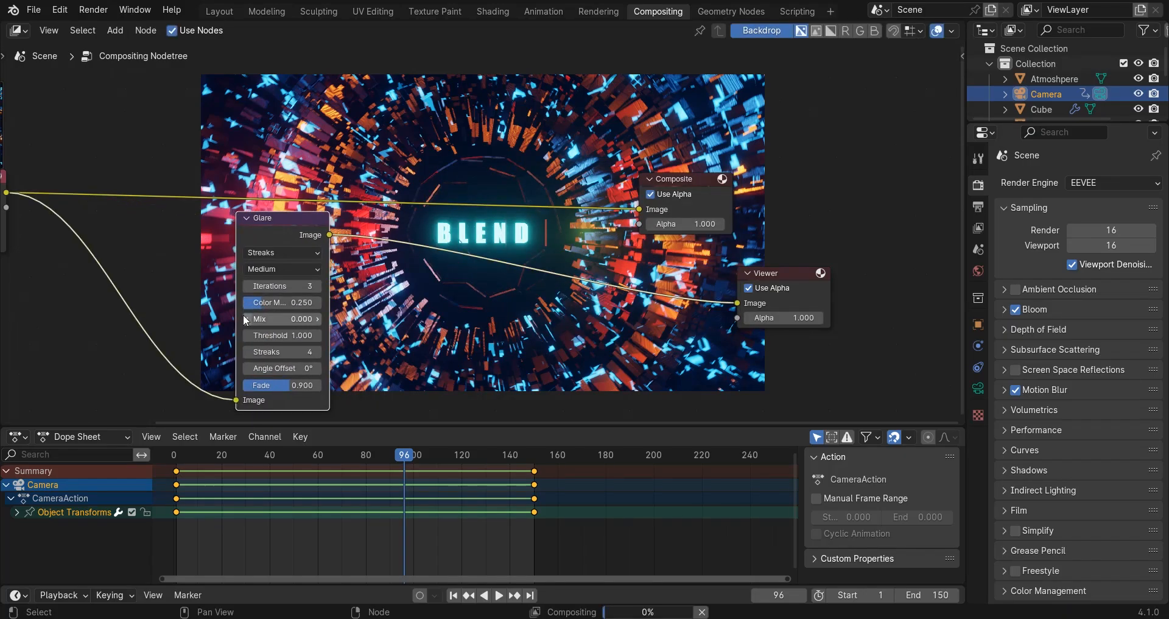
# Set the Glare node's mix to -0.700, color modulation to 0.000 and fade to 0.835.
pyautogui.moveTo(215, 283)
pyautogui.mouseDown(button='middle')
pyautogui.moveTo(363, 267)
pyautogui.moveTo(508, 286)
pyautogui.mouseUp(button='middle')
pyautogui.scroll(8, 508, 286)
pyautogui.moveTo(611, 349); pyautogui.dragTo(464, 342)
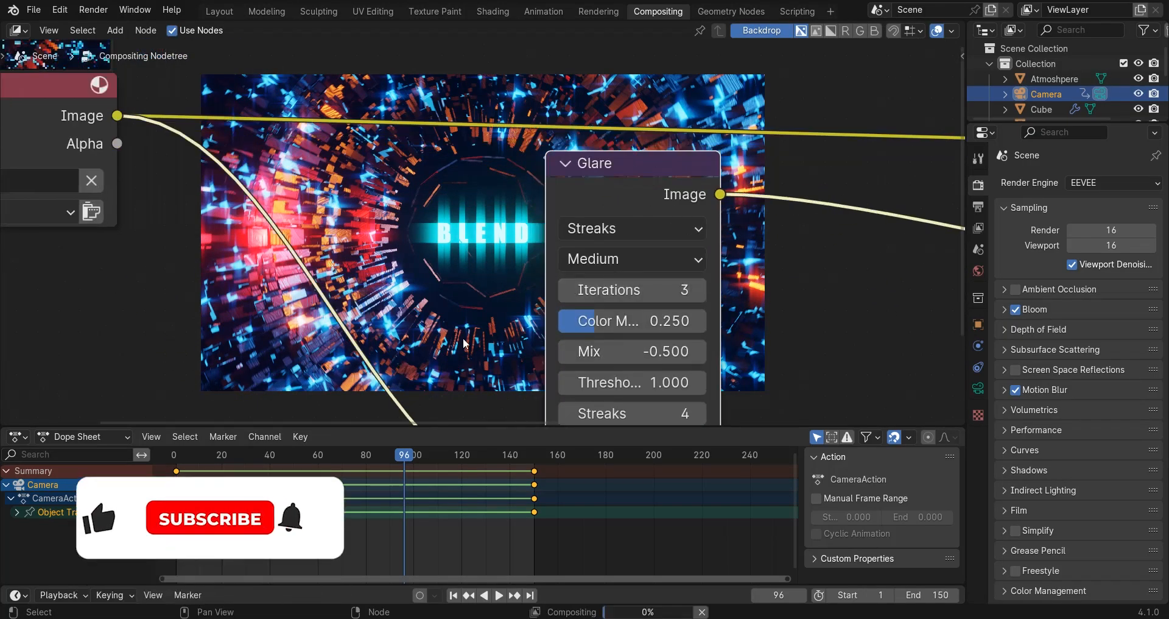
pyautogui.moveTo(464, 343); pyautogui.dragTo(494, 276, button='middle')
pyautogui.moveTo(642, 262); pyautogui.dragTo(539, 284)
pyautogui.moveTo(674, 409); pyautogui.dragTo(676, 365, button='middle')
pyautogui.moveTo(677, 364); pyautogui.dragTo(658, 364)
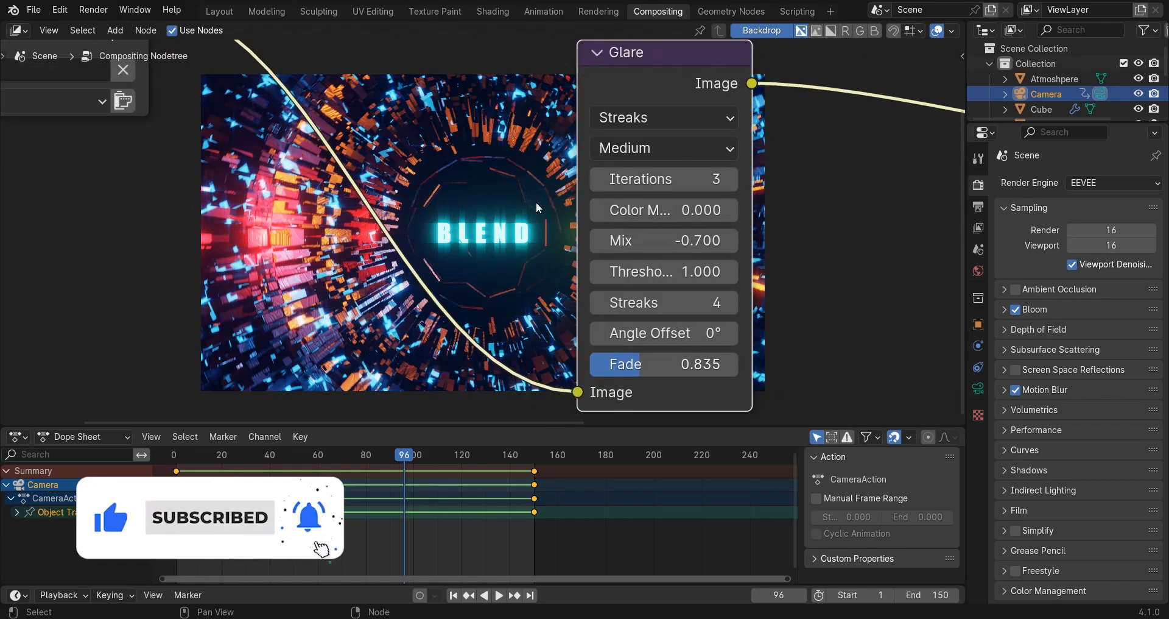
# Display the Viewer Node image in the Rendering workspace and examine the glare effect.
pyautogui.click(598, 12)
pyautogui.click(399, 30)
pyautogui.click(440, 64)
pyautogui.scroll(3, 450, 341)
pyautogui.scroll(-4, 448, 351)
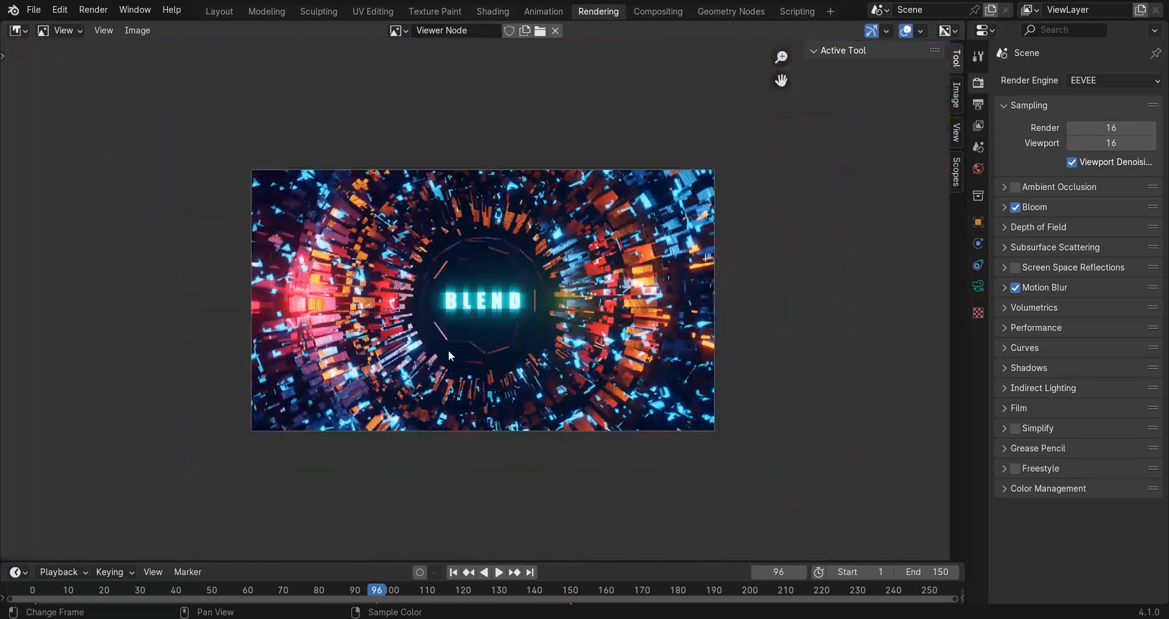
pyautogui.scroll(4, 461, 358)
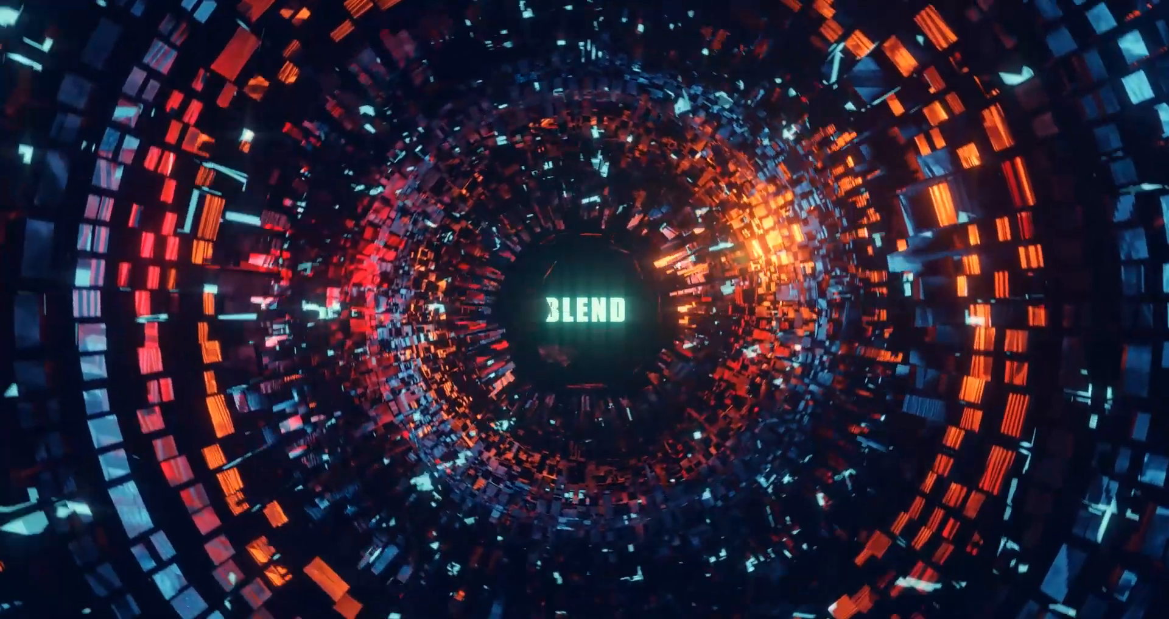